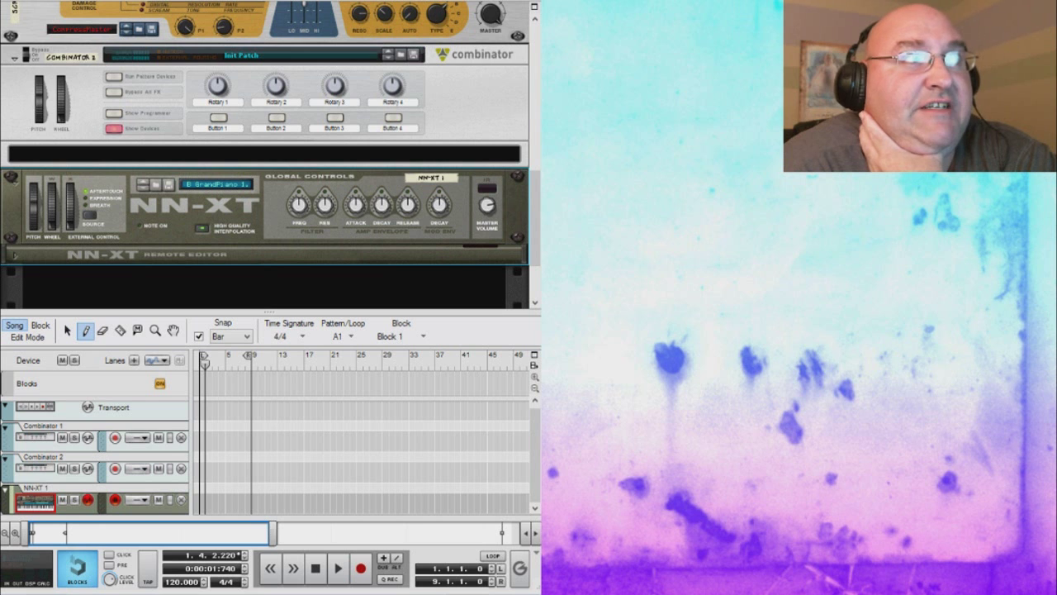
Load the Music 4 airports patch into the NN-XT sampler
left_click(306, 233)
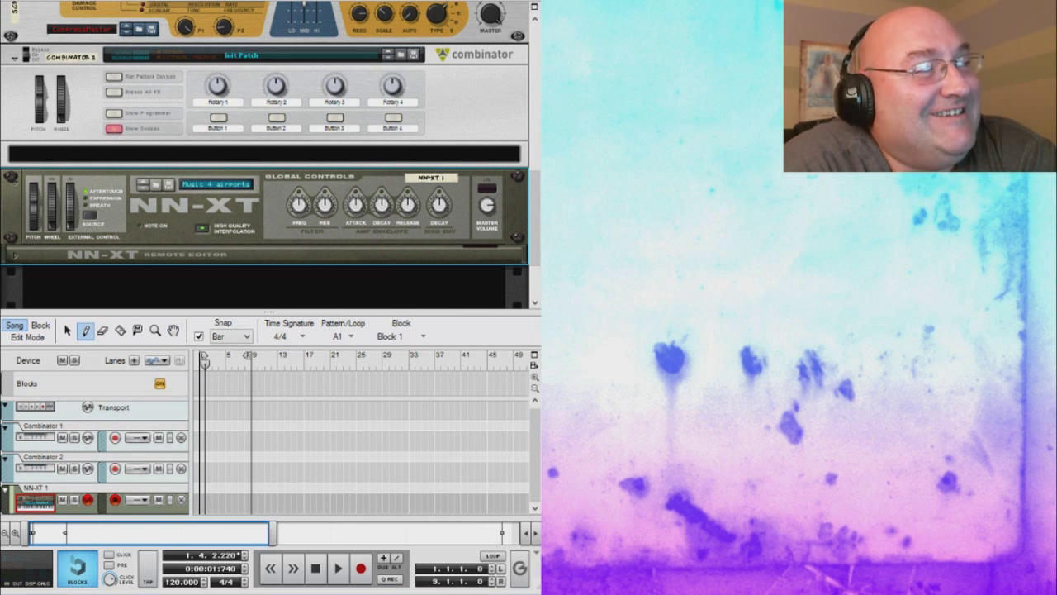
left_click(158, 291)
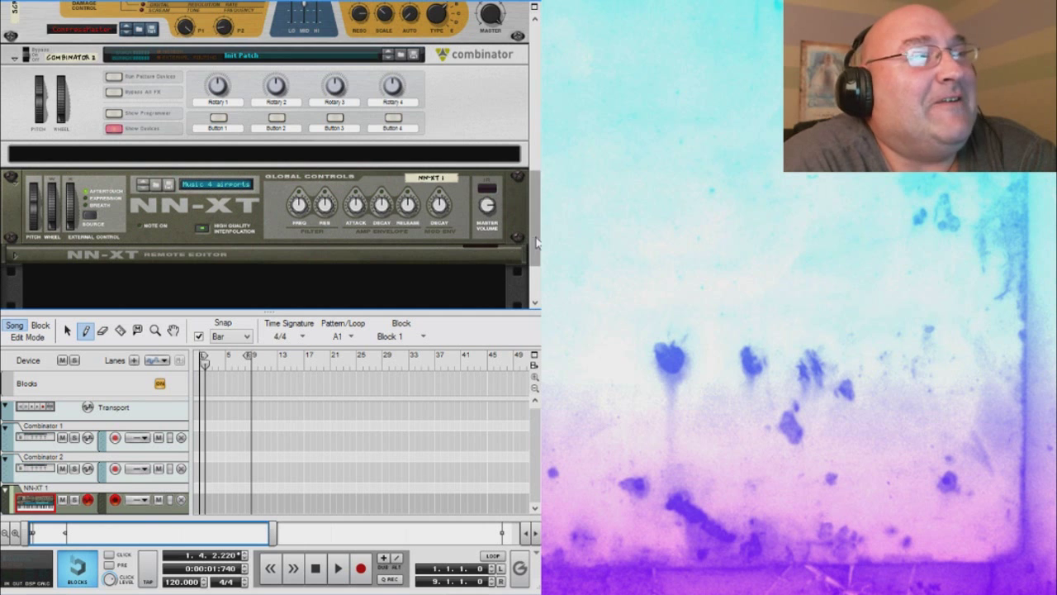
Enlarge the sequencer area and return the song position to the start of bar 1
scroll(347, 279, "down", 2)
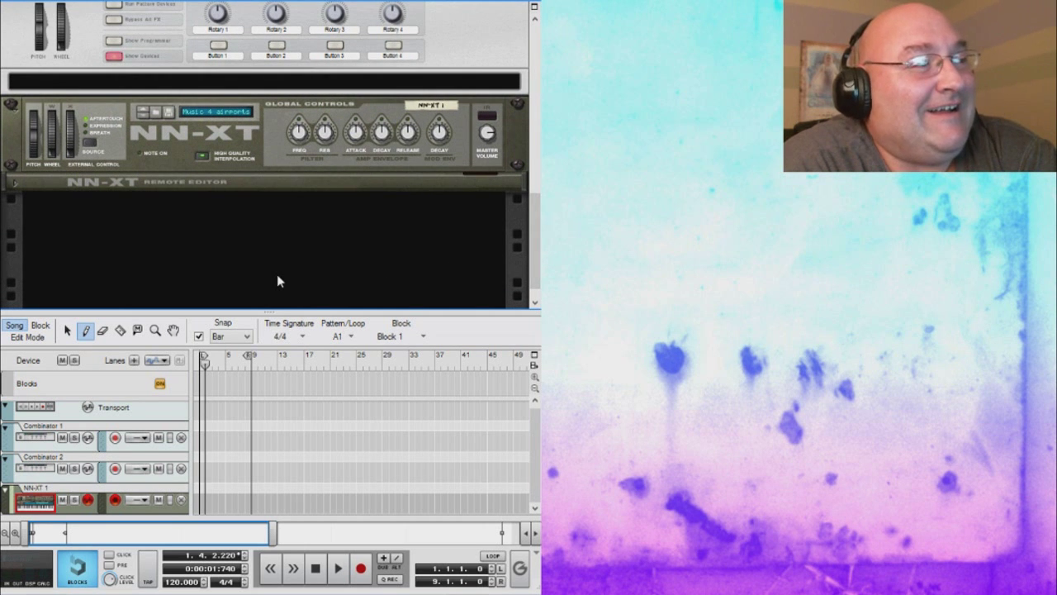
left_click_drag(277, 311, 274, 256)
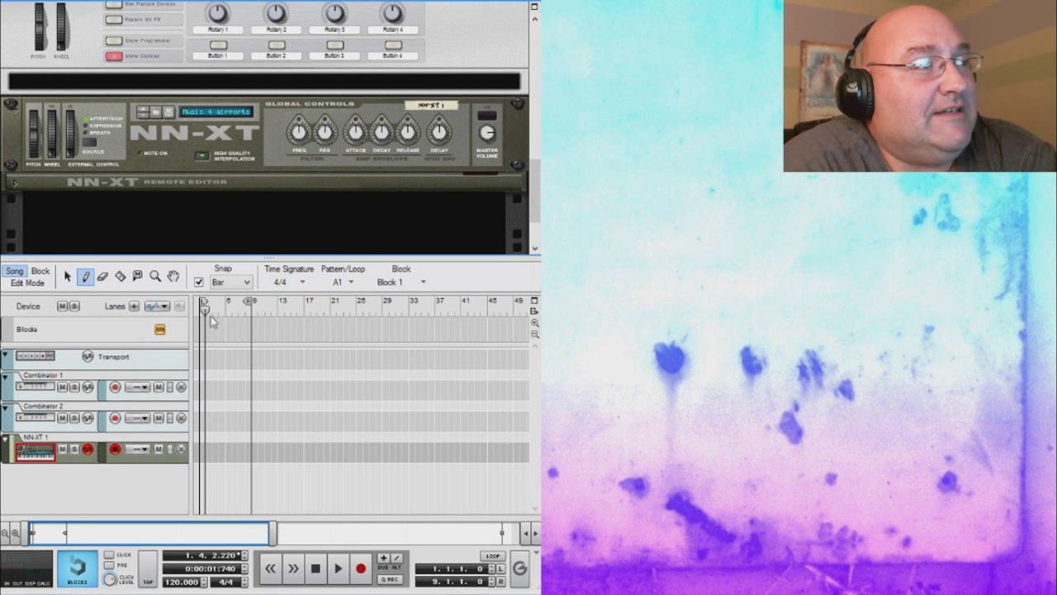
left_click_drag(205, 309, 200, 310)
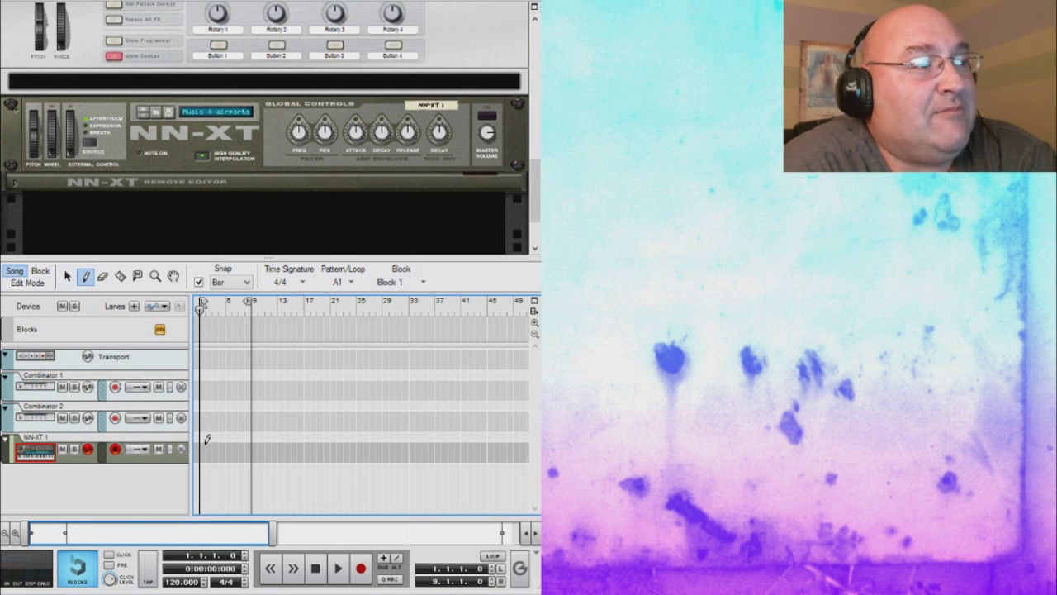
Draw an 8-bar clip starting at bar 1 on the NN-XT 1 track and open it for note editing
left_click_drag(203, 446, 251, 450)
left_click(68, 276)
left_click(225, 451)
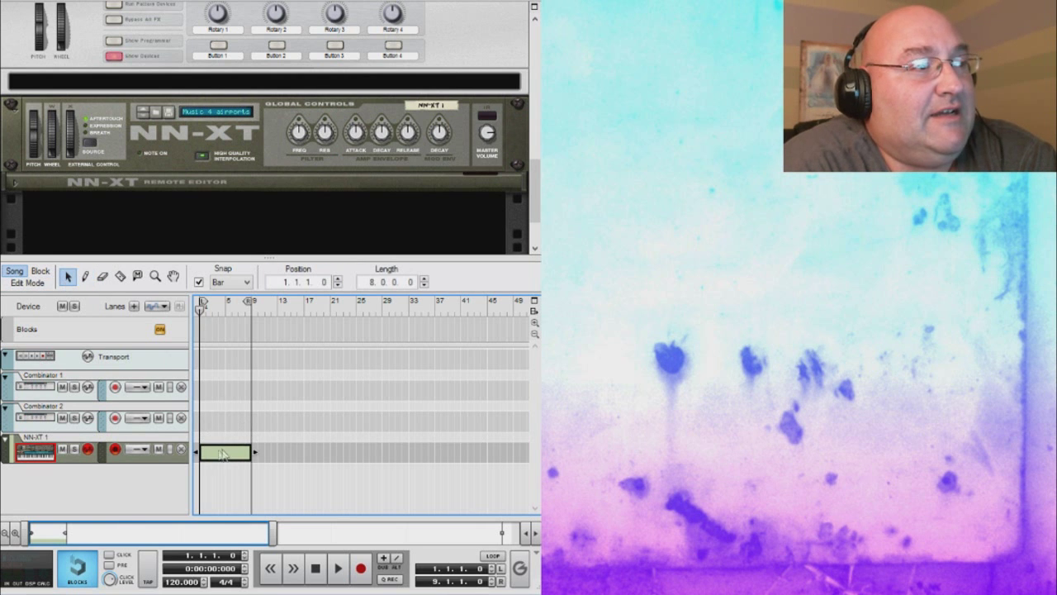
double_click(214, 454)
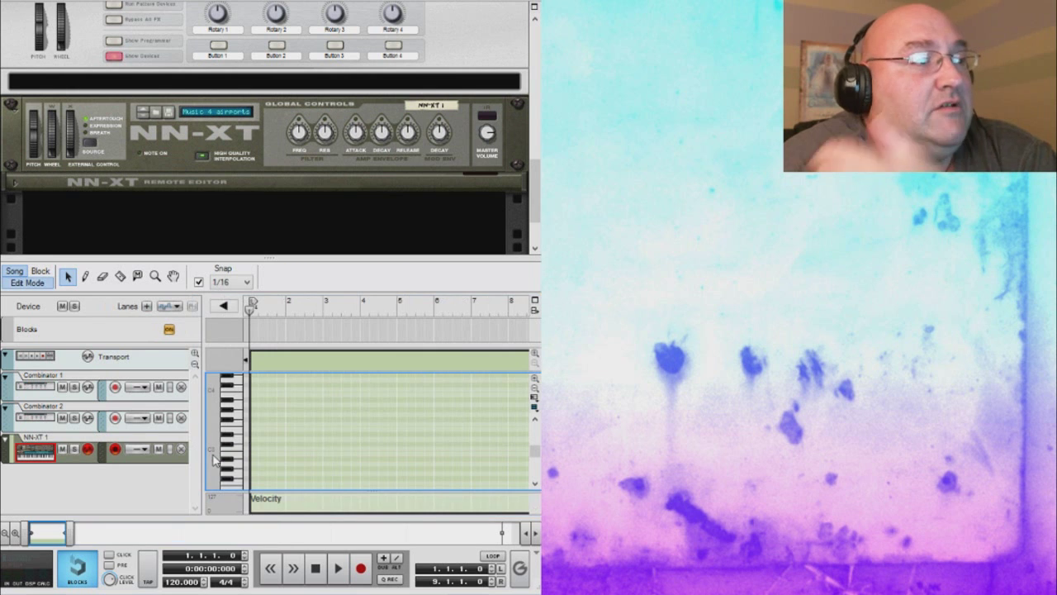
Set the right loop locator to bar 5 and shorten the NN-XT clip to 4 bars
left_click_drag(269, 257, 269, 213)
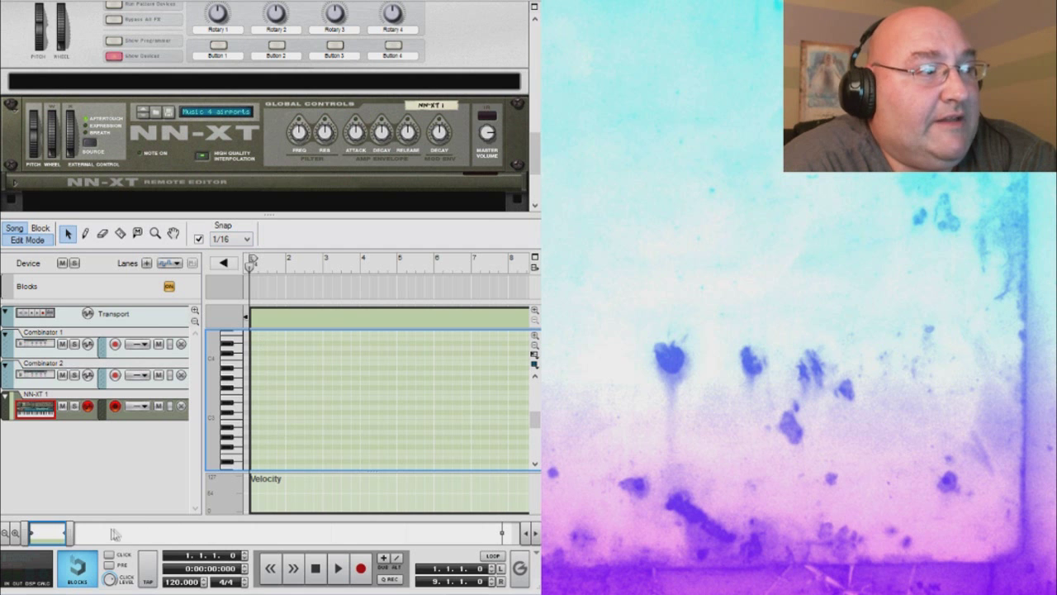
left_click_drag(69, 532, 104, 533)
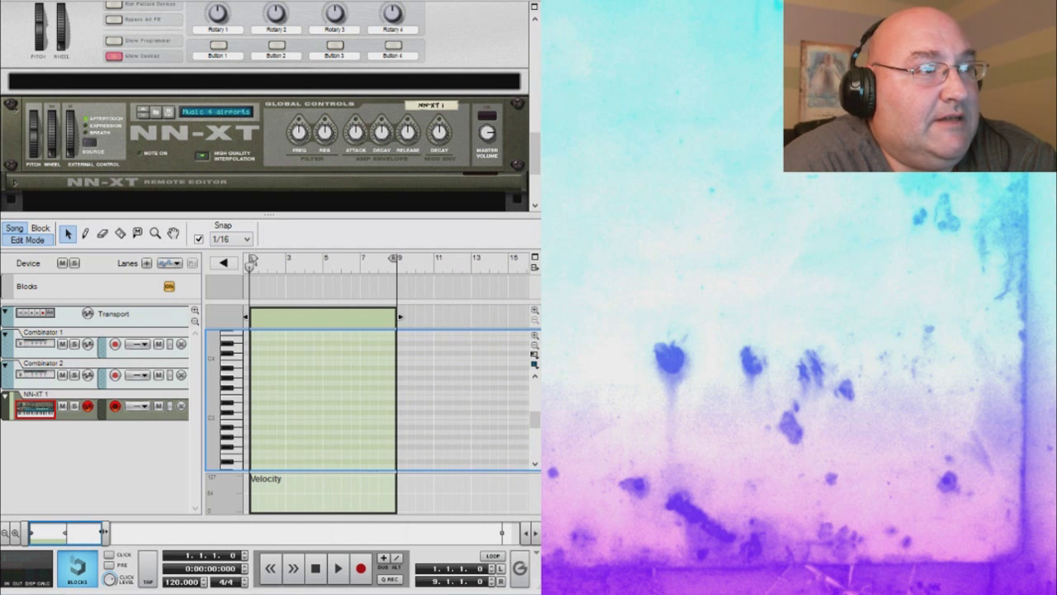
left_click_drag(391, 262, 317, 265)
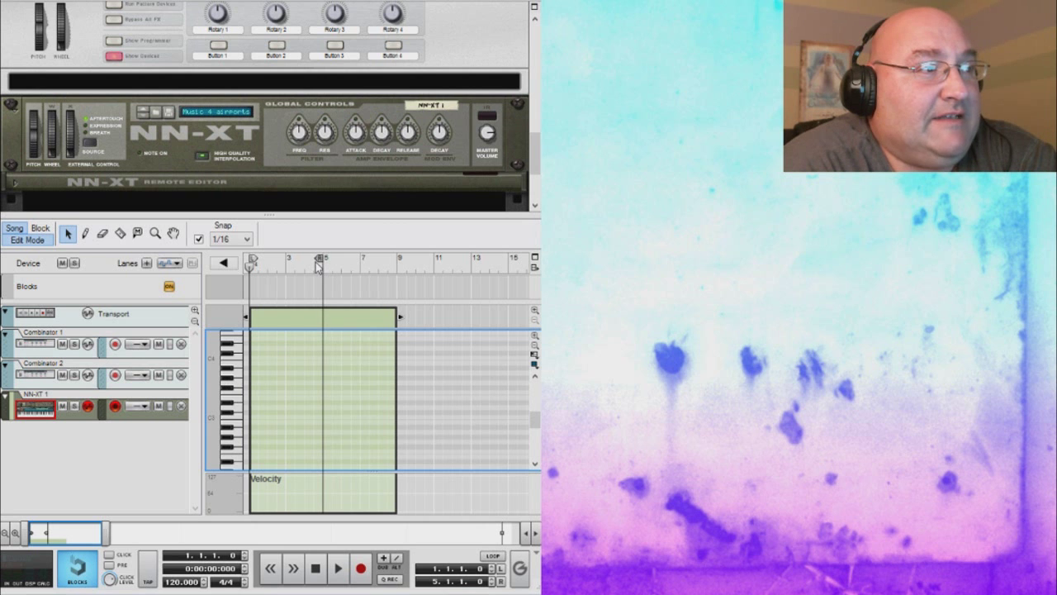
key("ctrl+1")
left_click_drag(398, 316, 322, 317)
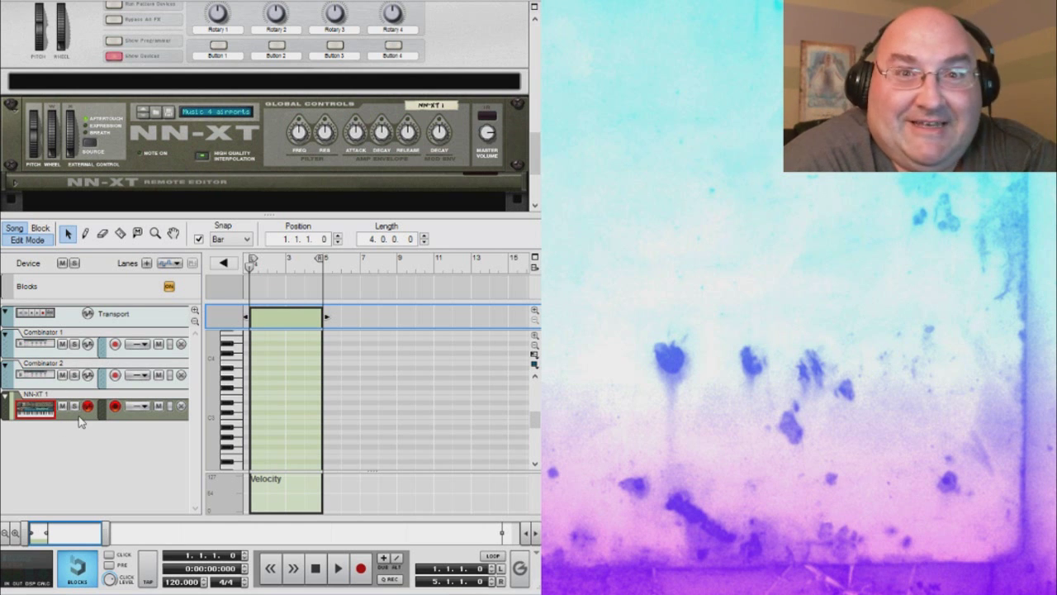
Audition a few notes of the NN-XT patch from C3 upward on the note editor's piano keys
left_click(244, 419)
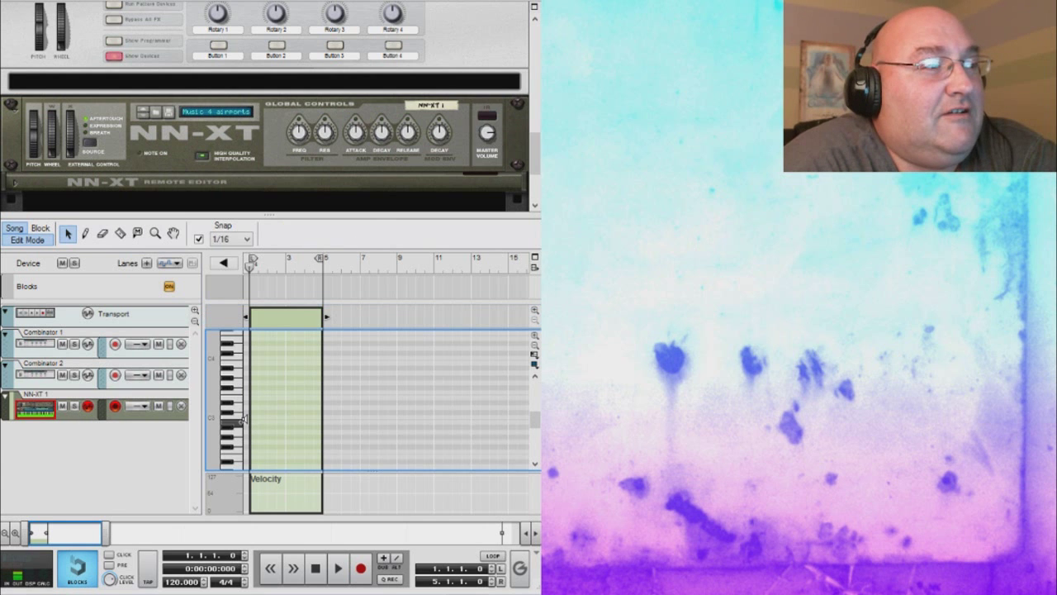
left_click(238, 415)
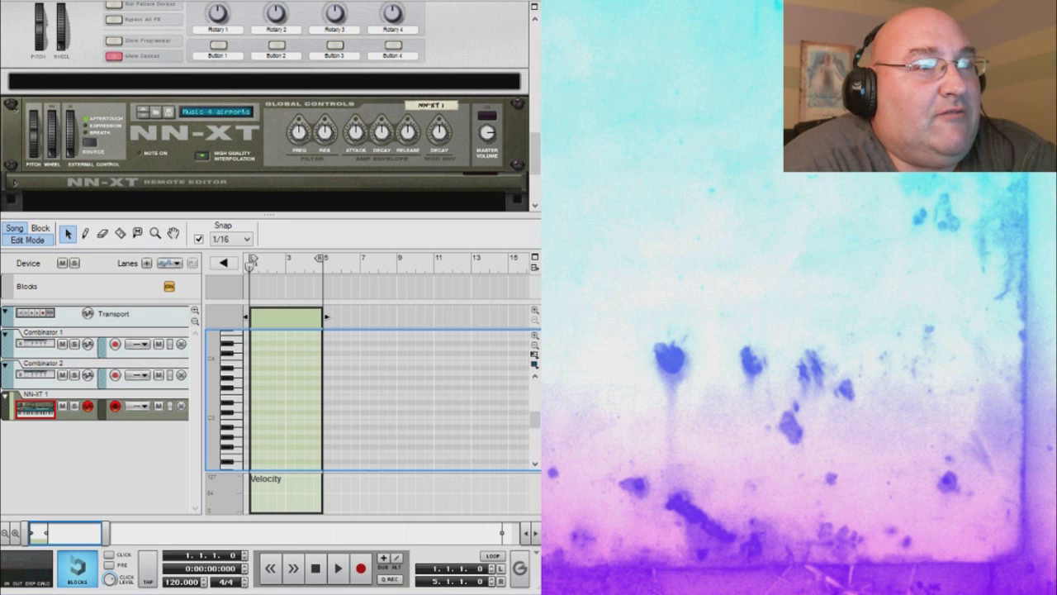
left_click(236, 380)
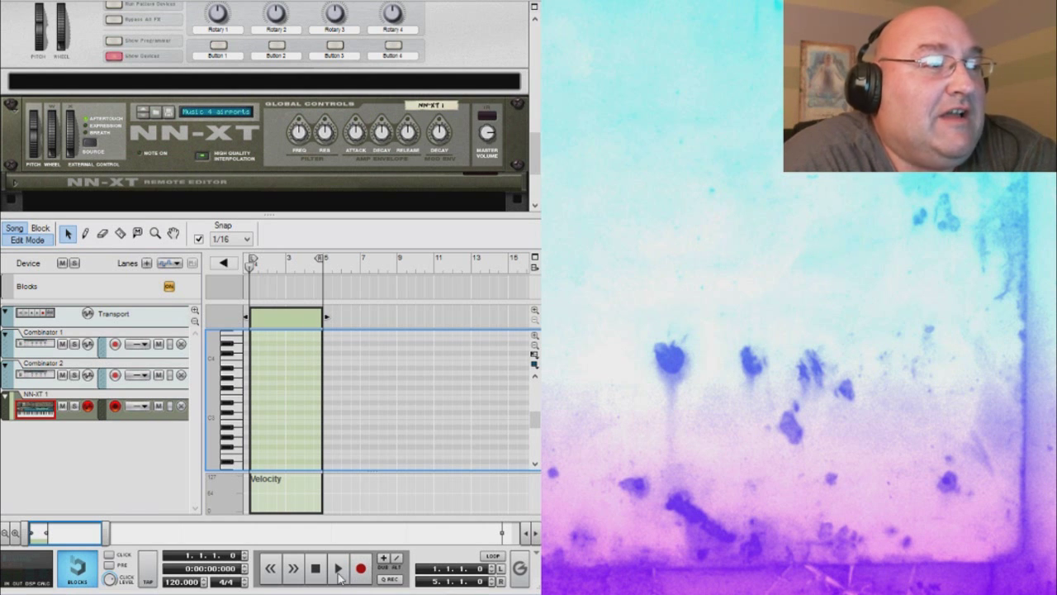
Start looped playback of the four bars and set the tempo to 128
left_click(494, 557)
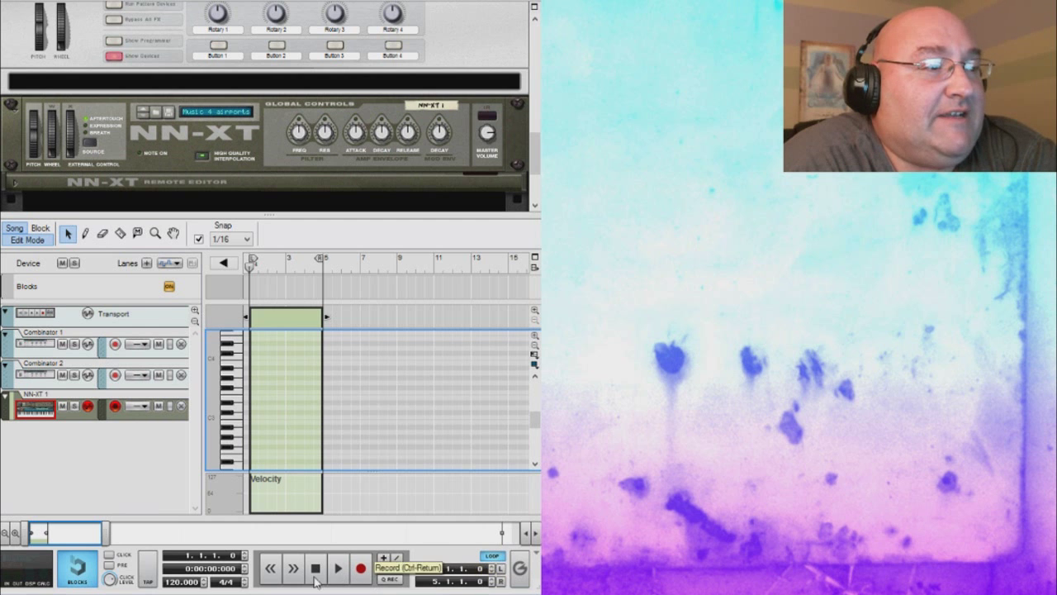
left_click(344, 571)
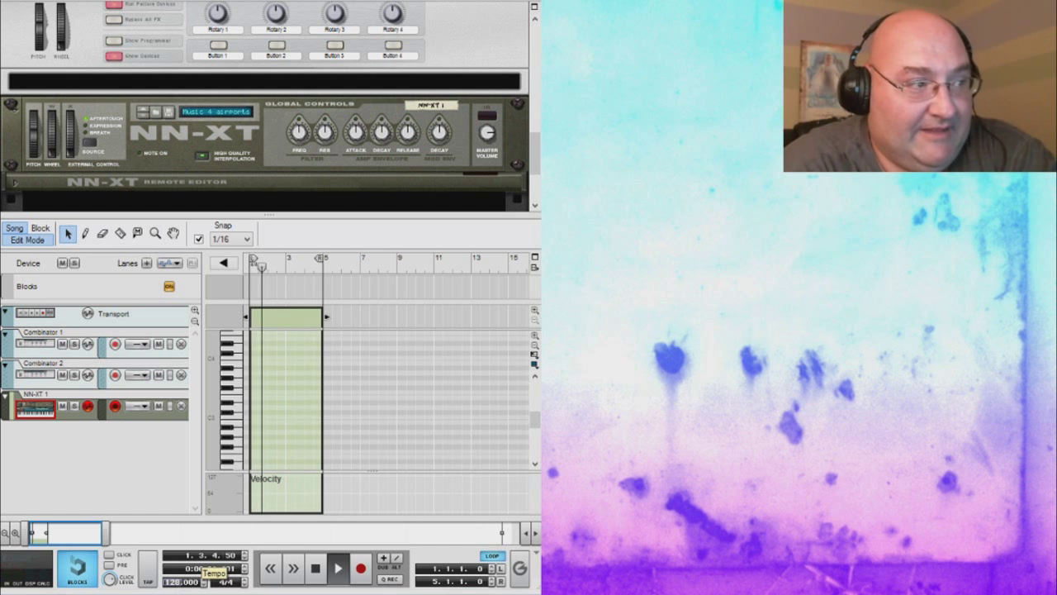
left_click(181, 486)
key("ctrl+1")
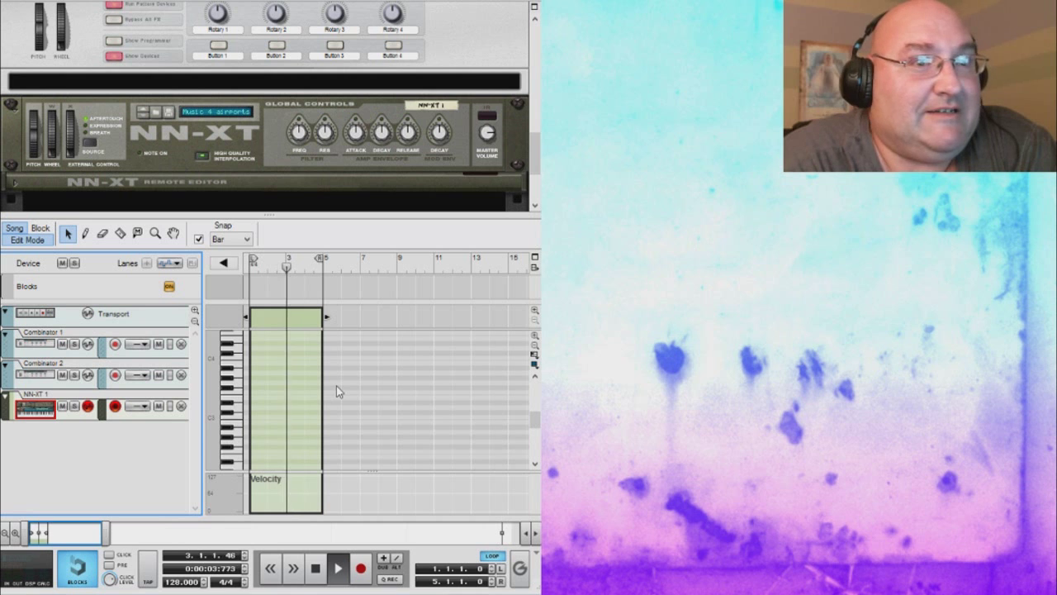
Draw a C3 note with a length of 0.3.2.0 at position 1.1.3.0, using a 1/8 snap
left_click(237, 414)
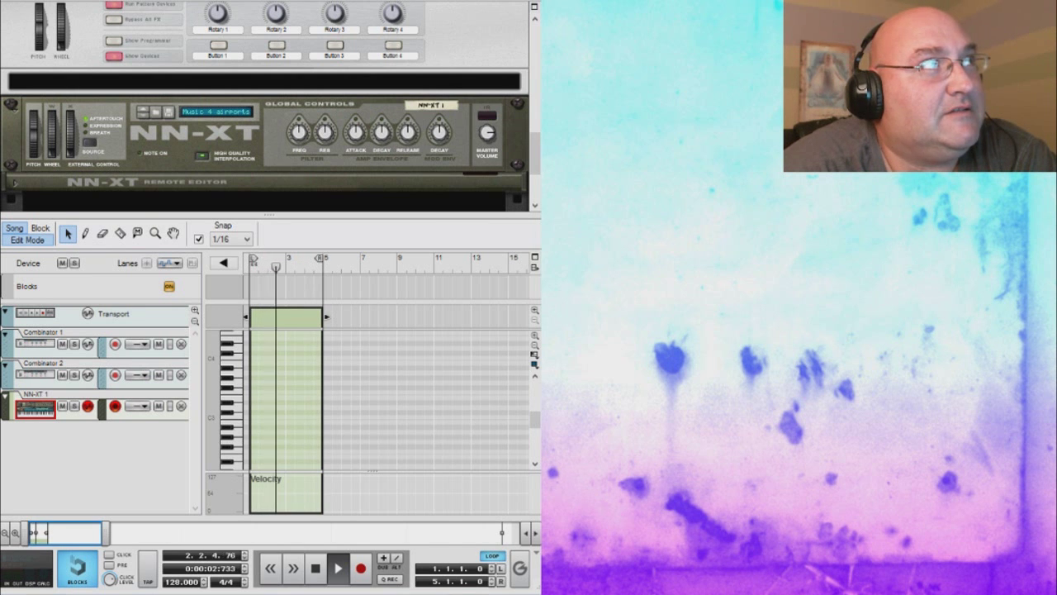
key("w")
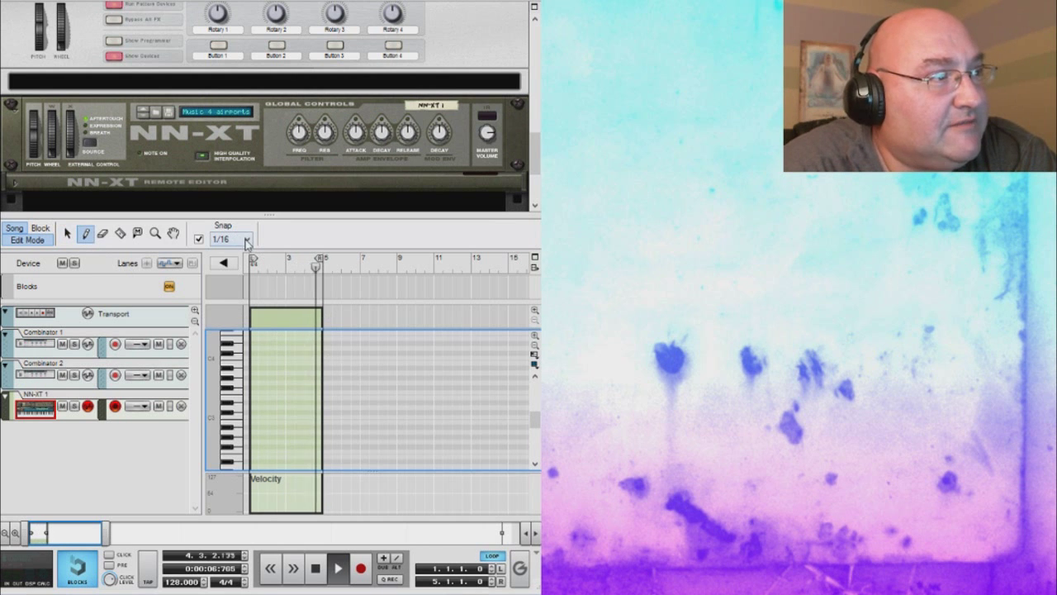
key("ctrl+4")
left_click_drag(253, 415, 258, 416)
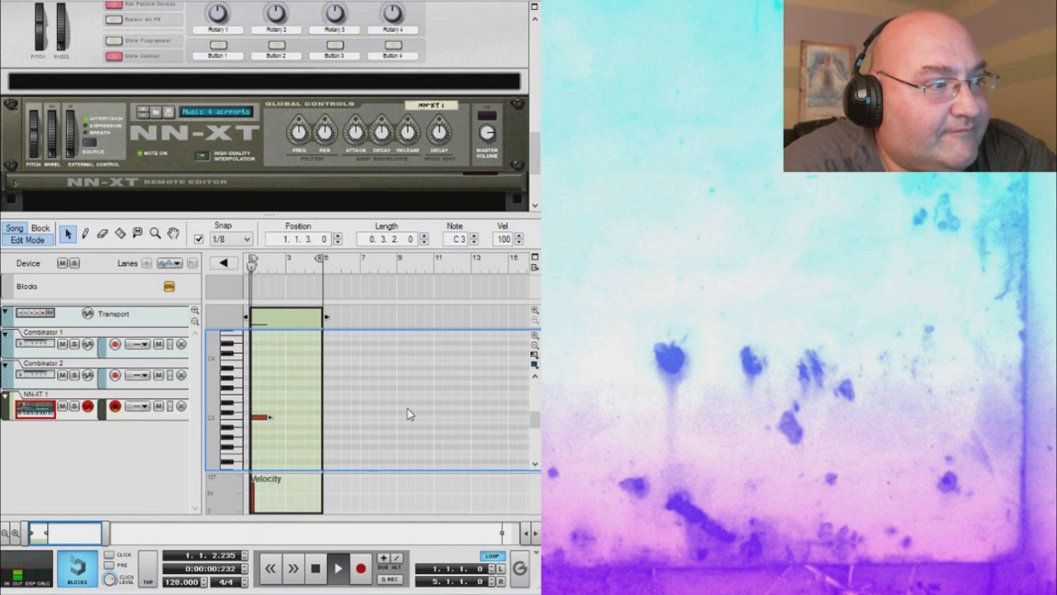
Move the C3 note to the start of the clip and raise it an octave to C4
left_click(533, 337)
left_click(532, 336)
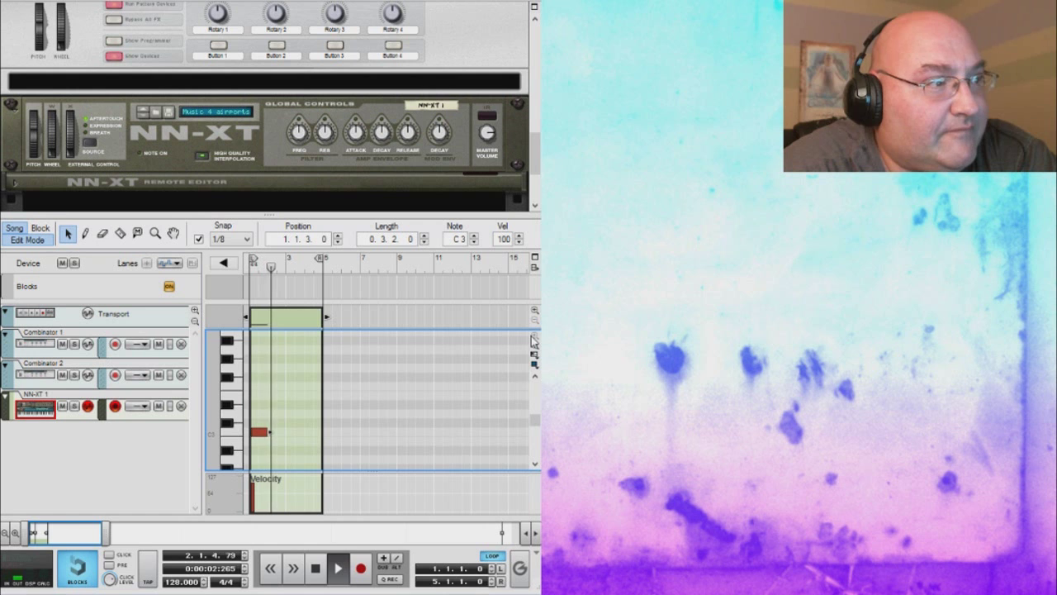
left_click(533, 348)
left_click(534, 348)
left_click(534, 348)
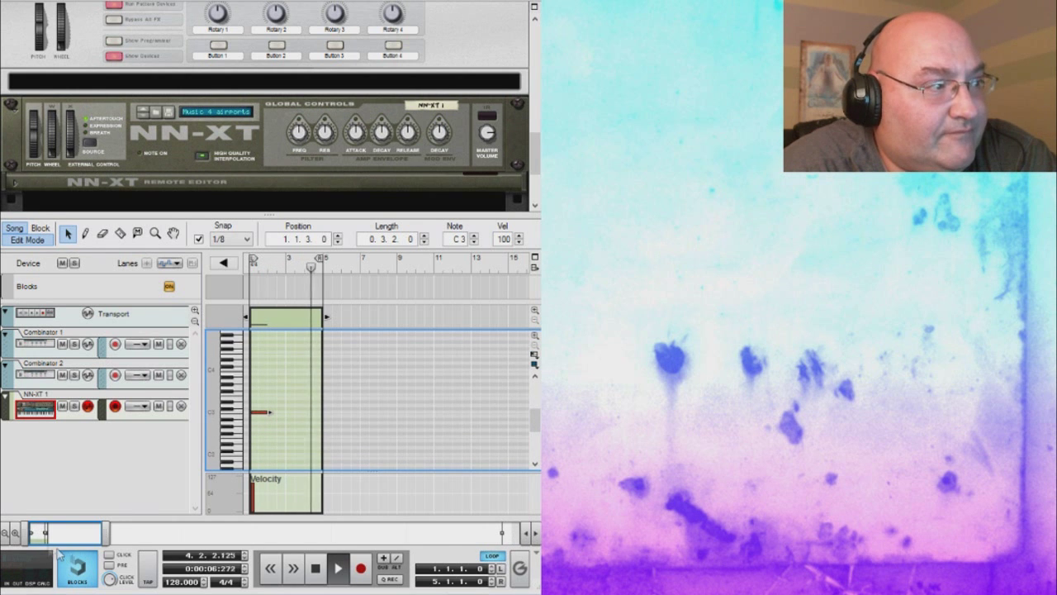
left_click(16, 534)
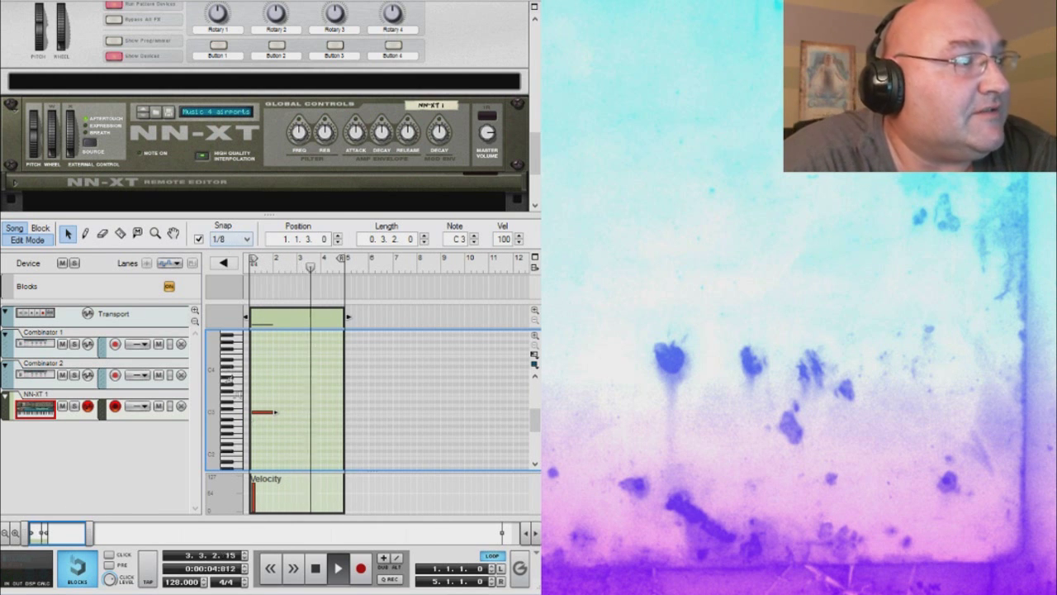
left_click_drag(263, 417, 256, 416)
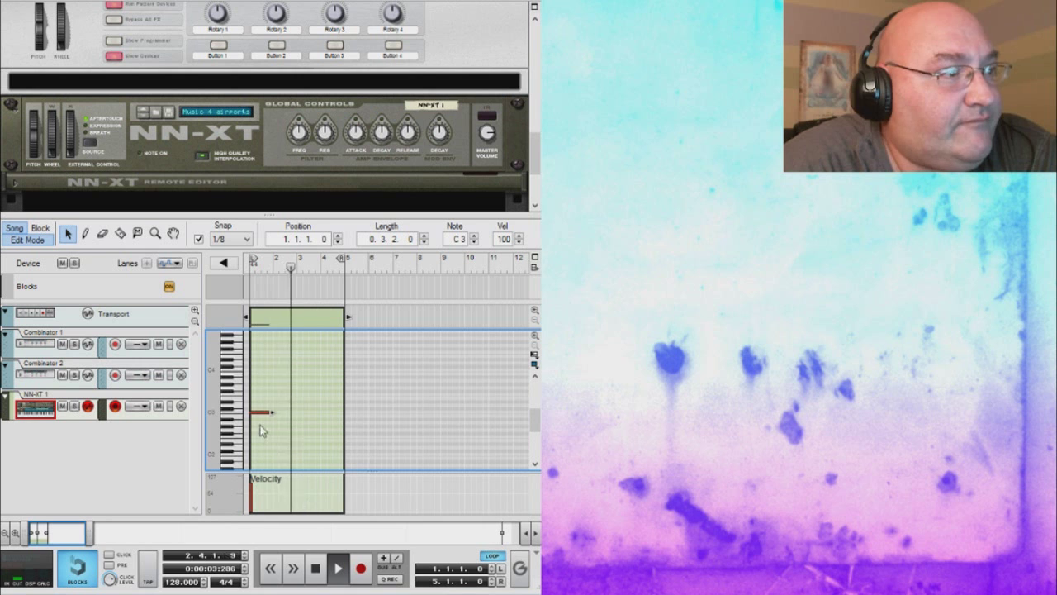
left_click_drag(263, 415, 264, 374)
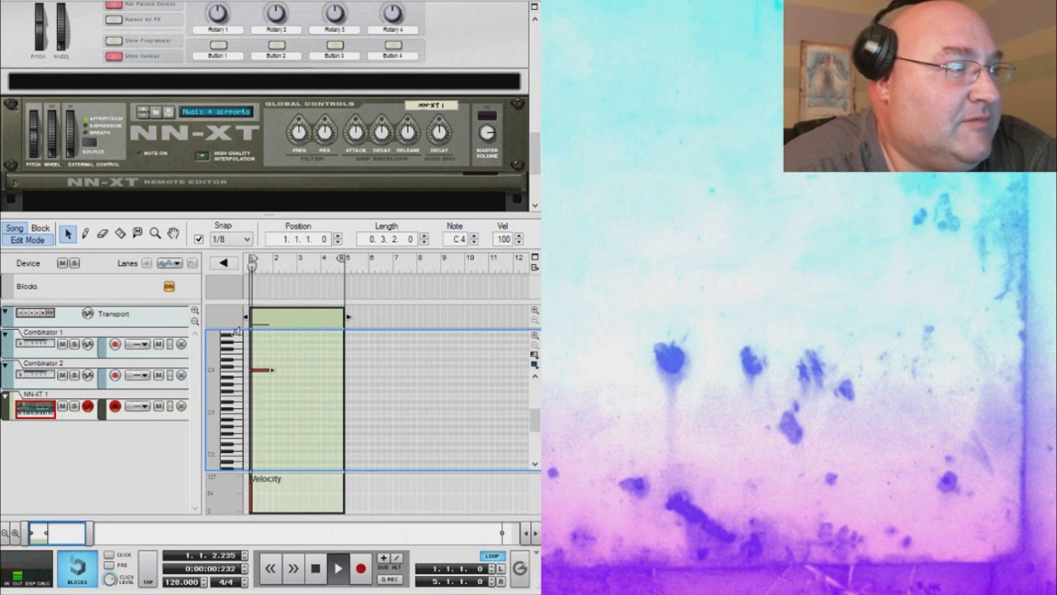
Erase the C4 note at the start of the clip
left_click(535, 337)
left_click(535, 337)
left_click(533, 339)
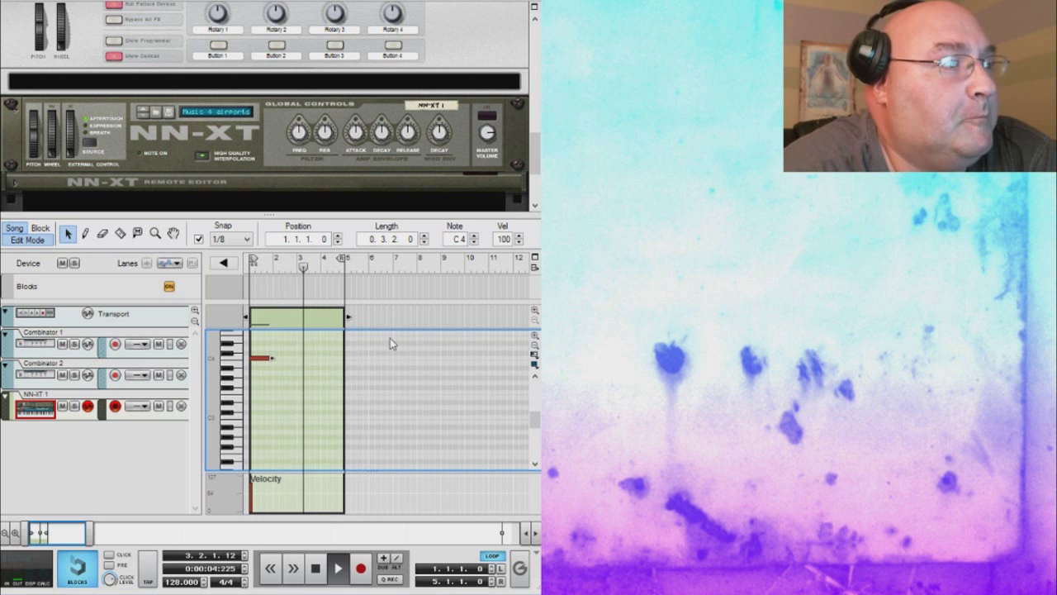
scroll(535, 411, "up", 5)
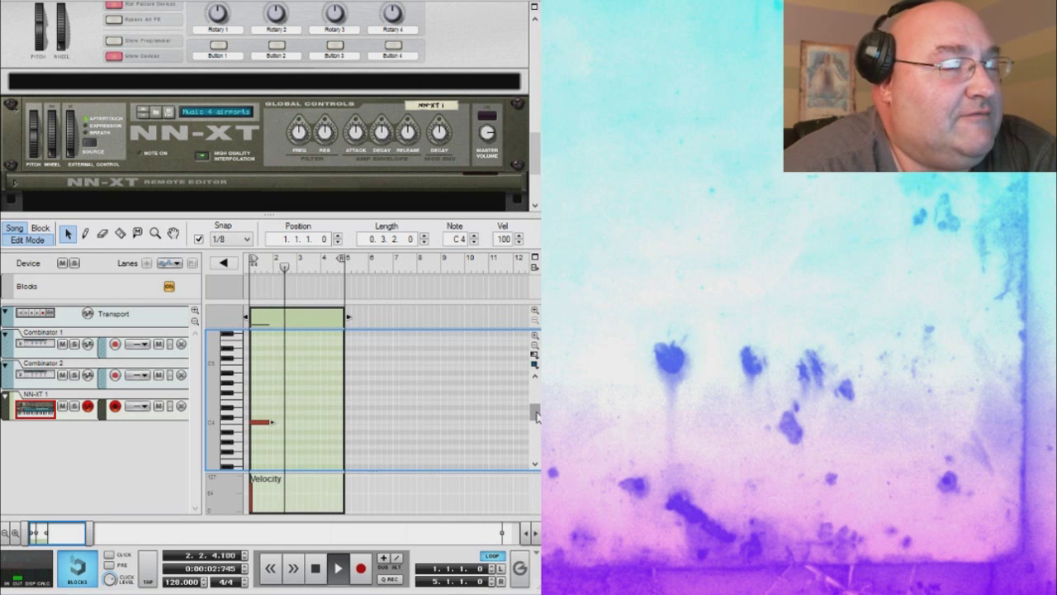
left_click(85, 234)
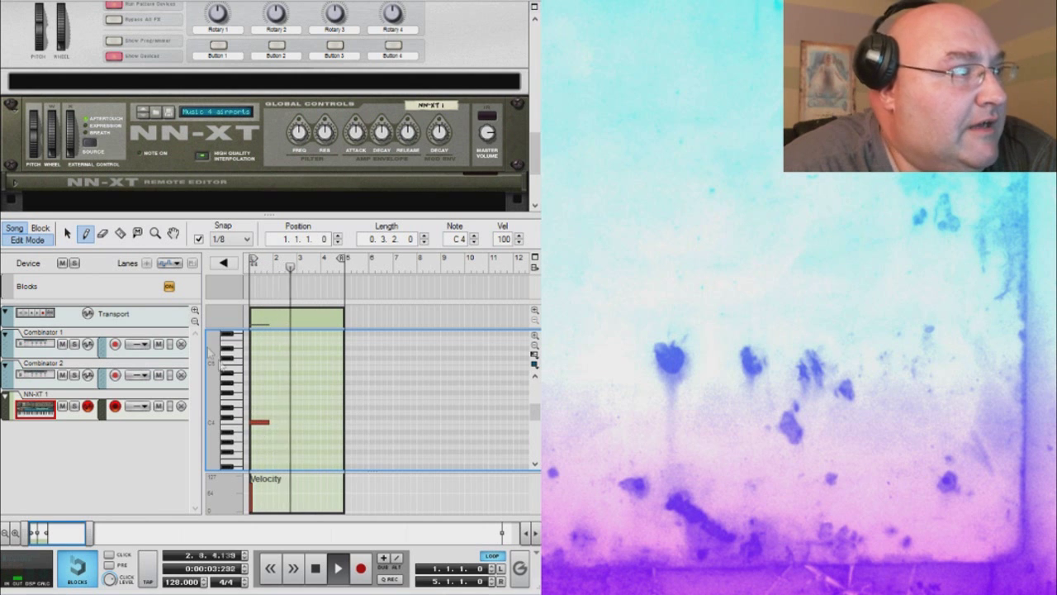
left_click(103, 234)
left_click(259, 419)
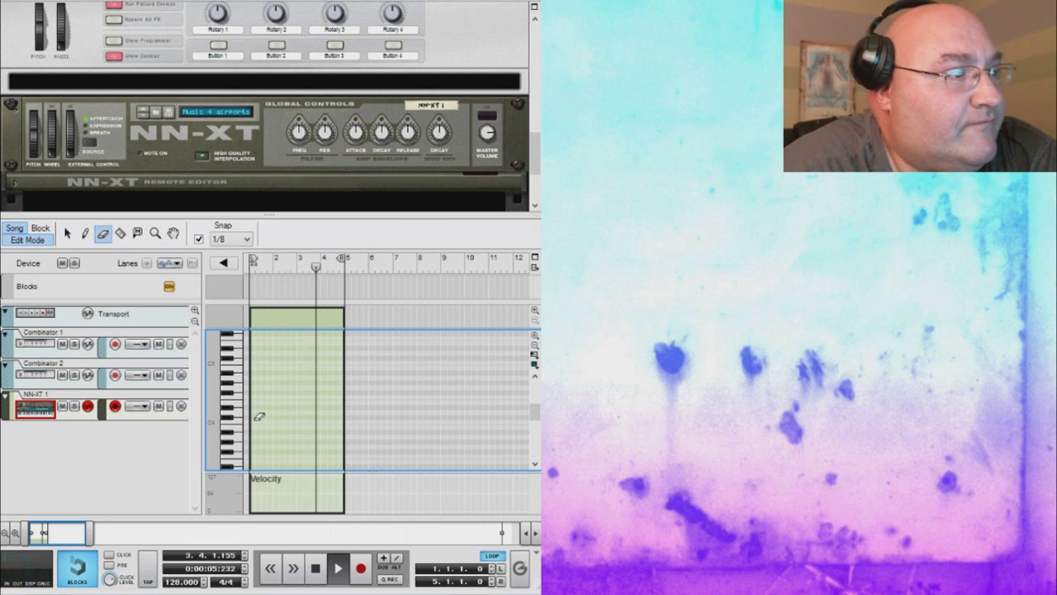
With a 1/4 snap, draw one-beat notes C4 on beat 1 and F#4 on beat 2 of bar 1, plus a two-beat E4 on beat 3
scroll(240, 238, "up", 1)
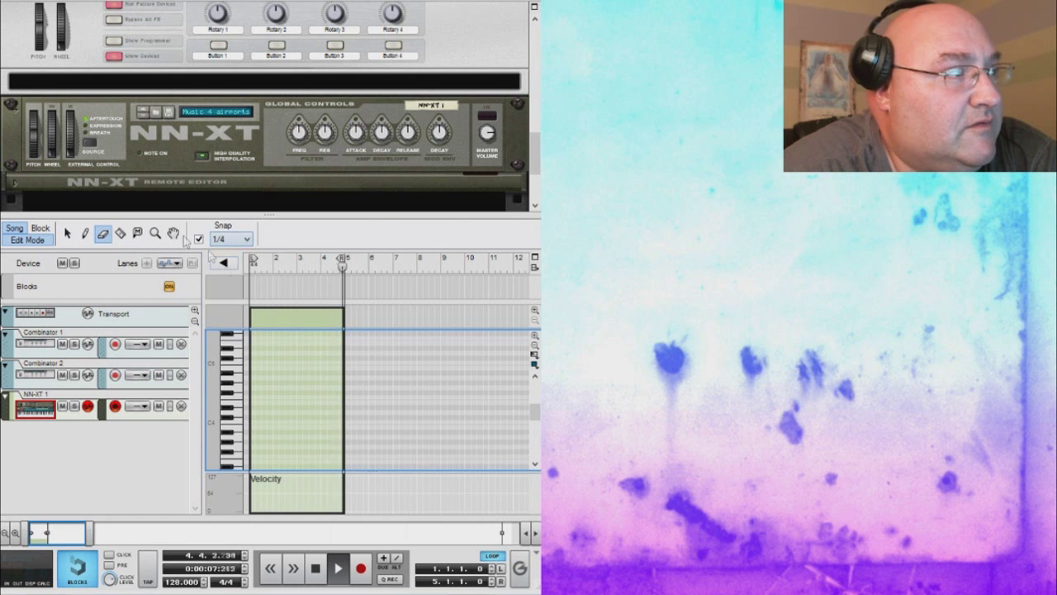
left_click(86, 234)
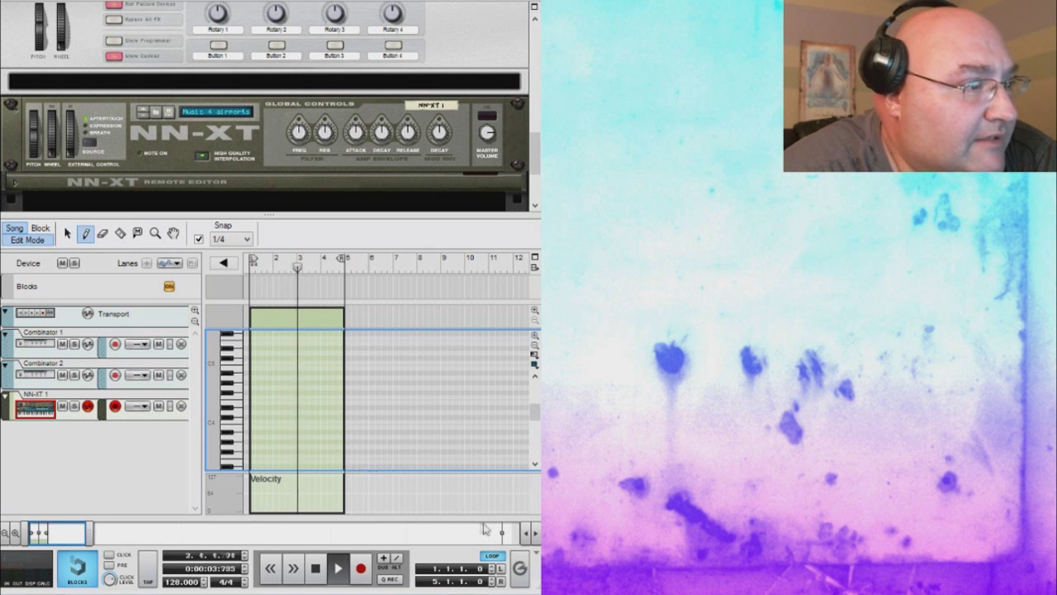
left_click(16, 536)
left_click(15, 535)
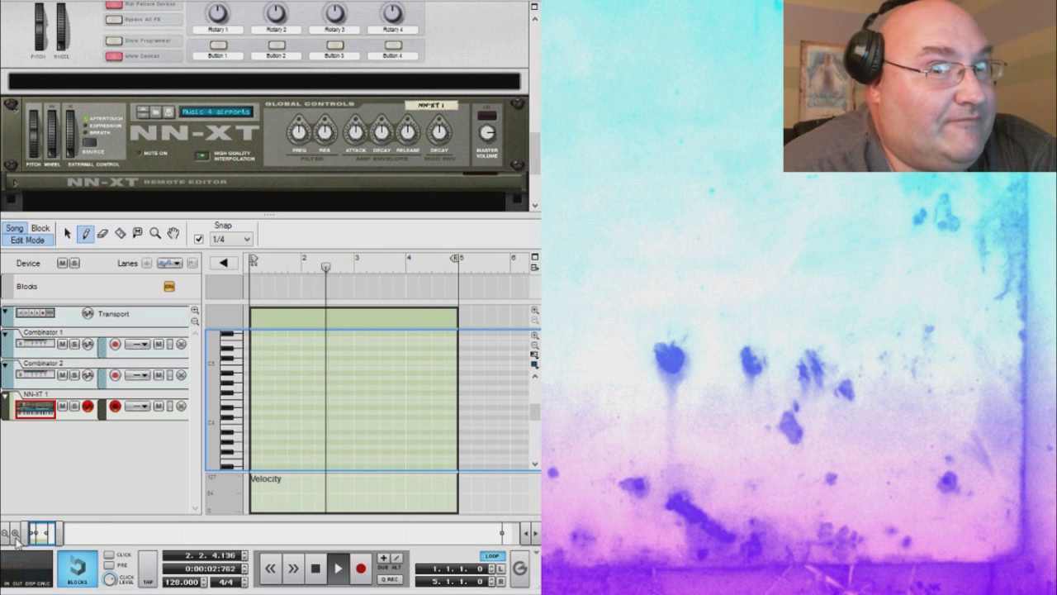
left_click(256, 422)
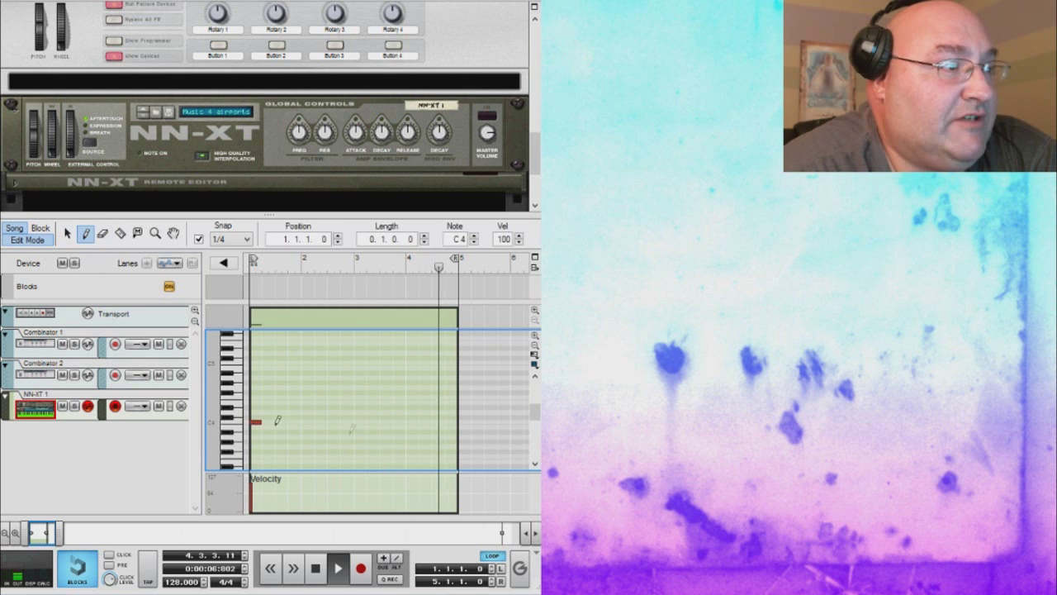
left_click(267, 392)
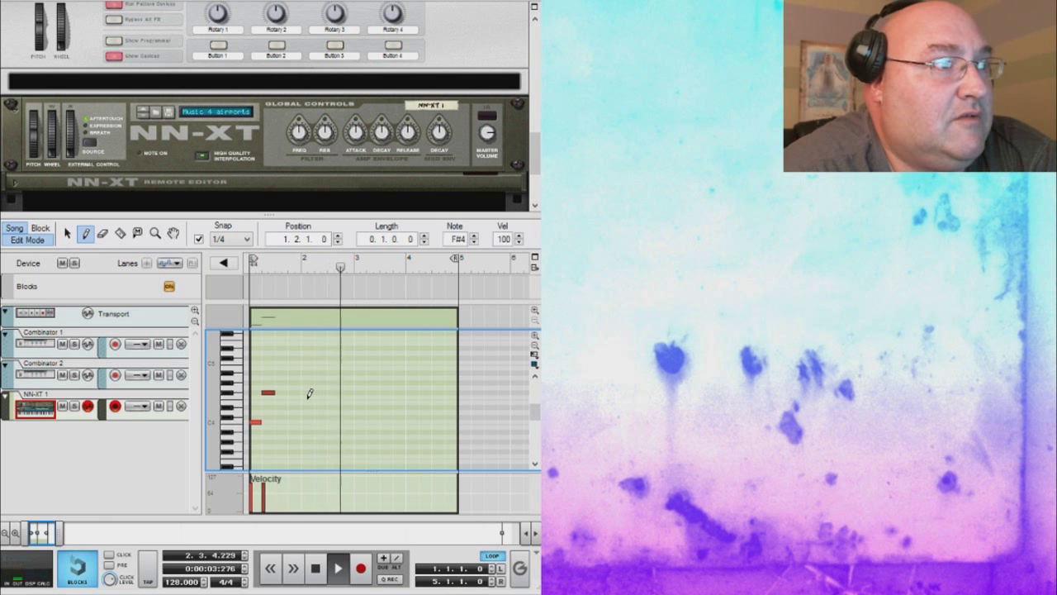
left_click_drag(276, 402, 298, 402)
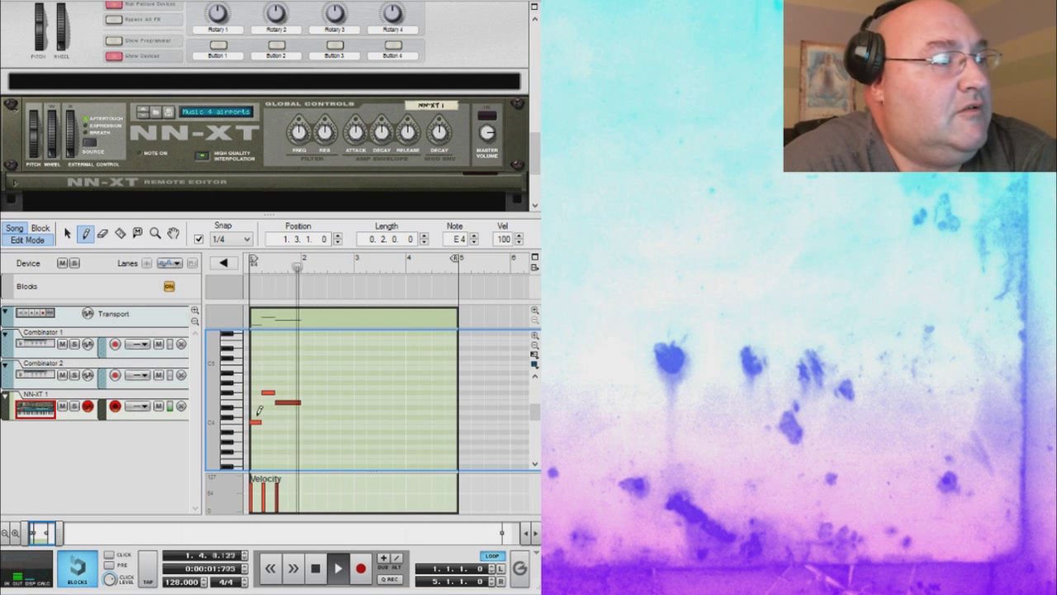
Erase the C4, F#4 and E4 notes from bar 1 of the clip
left_click(102, 233)
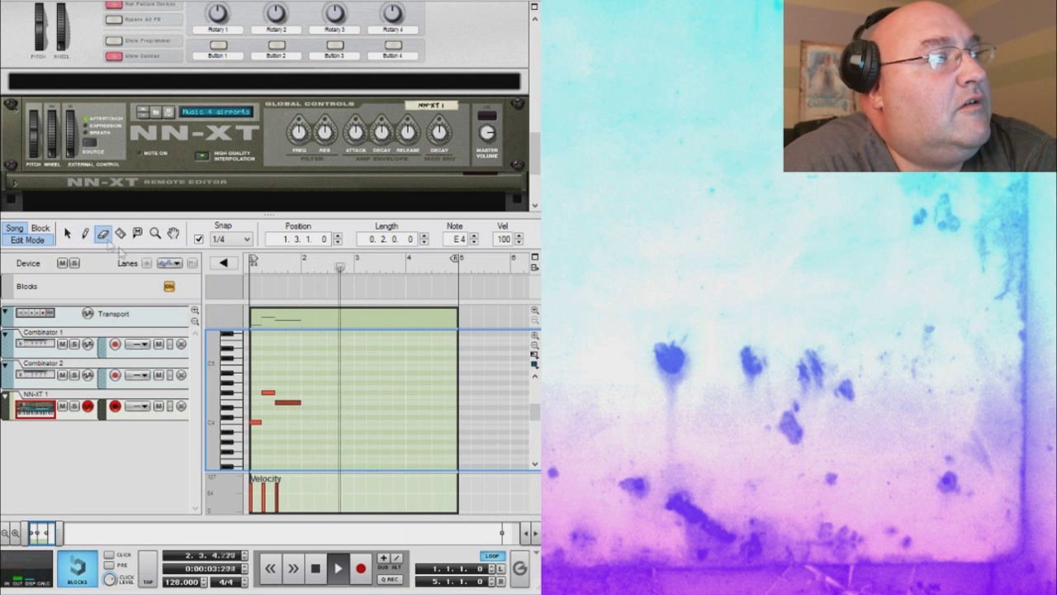
left_click(271, 393)
left_click(285, 402)
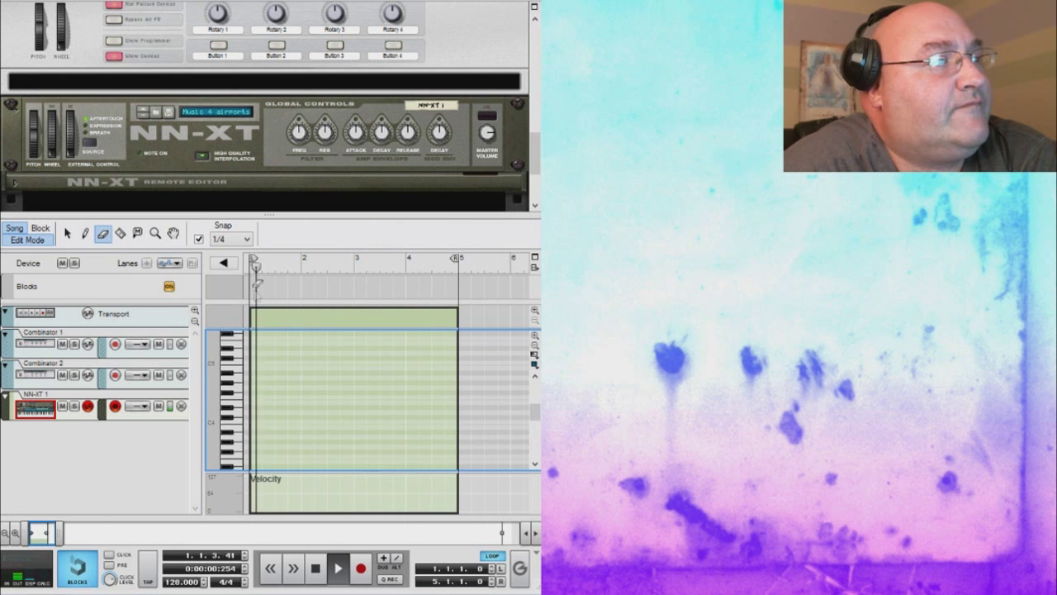
With a 1/2 snap, draw two-beat notes C4 and F#4 in bar 1 and a one-bar E4 in bar 2
scroll(247, 243, "up", 1)
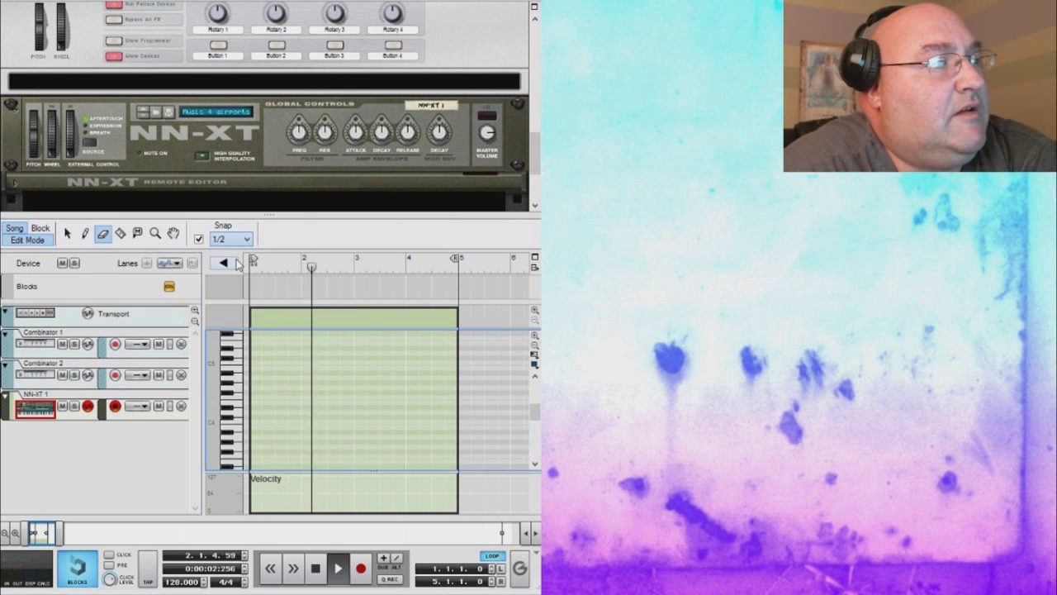
left_click(85, 233)
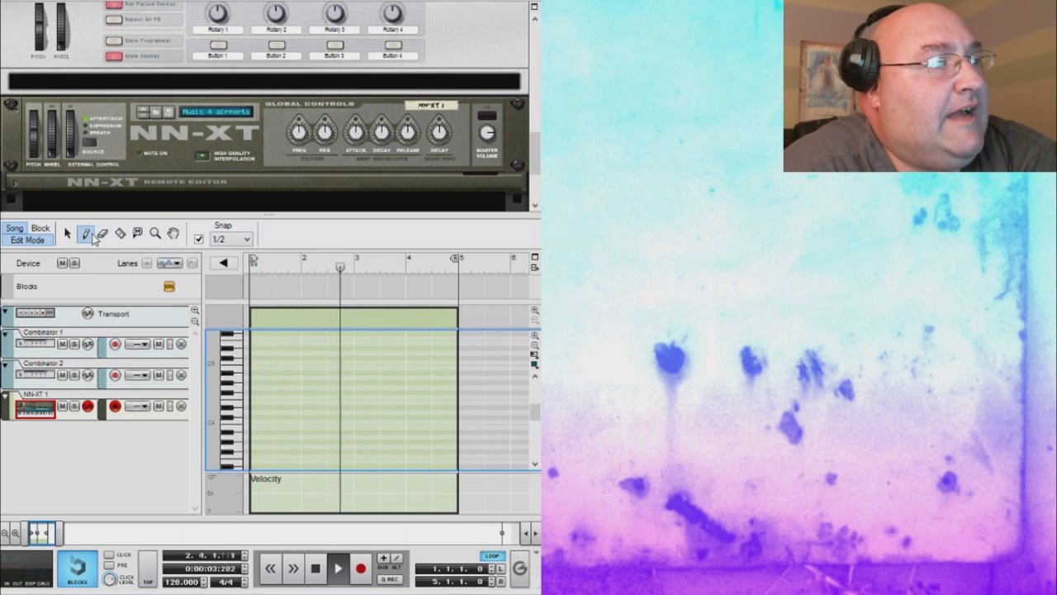
left_click(258, 421)
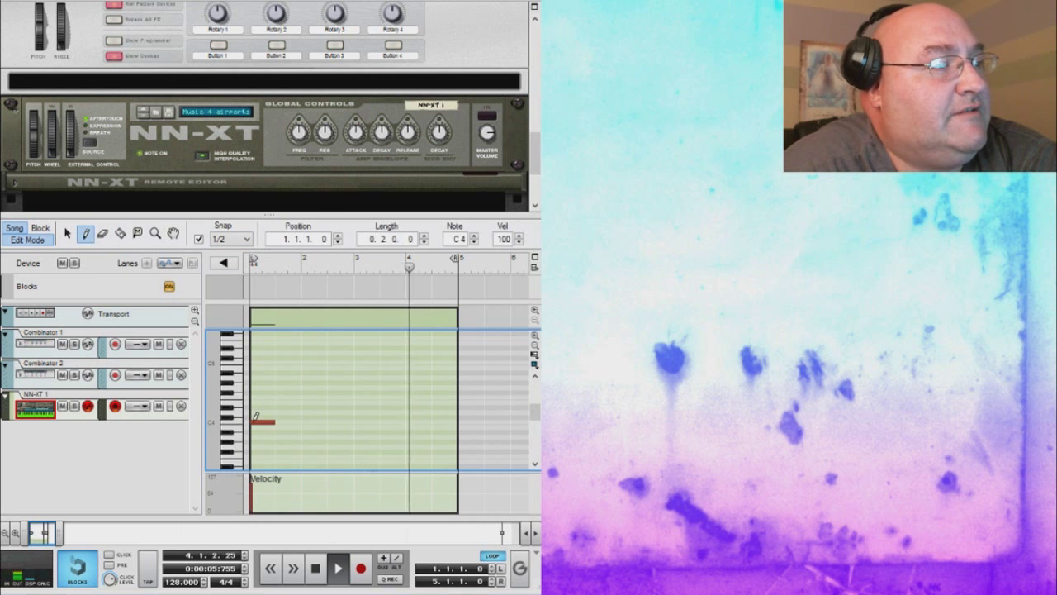
left_click(297, 391)
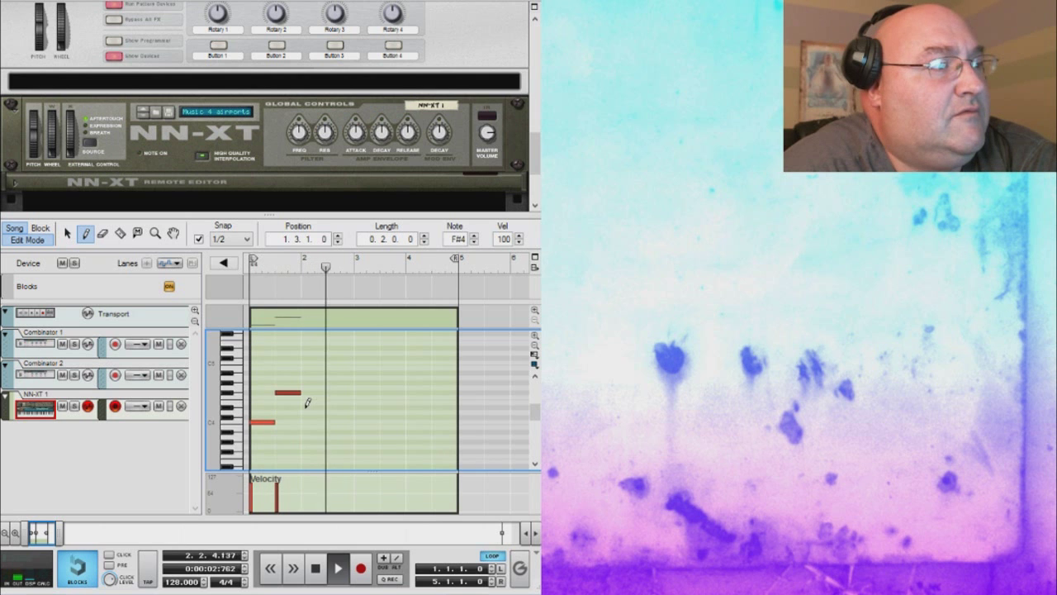
left_click_drag(304, 402, 347, 399)
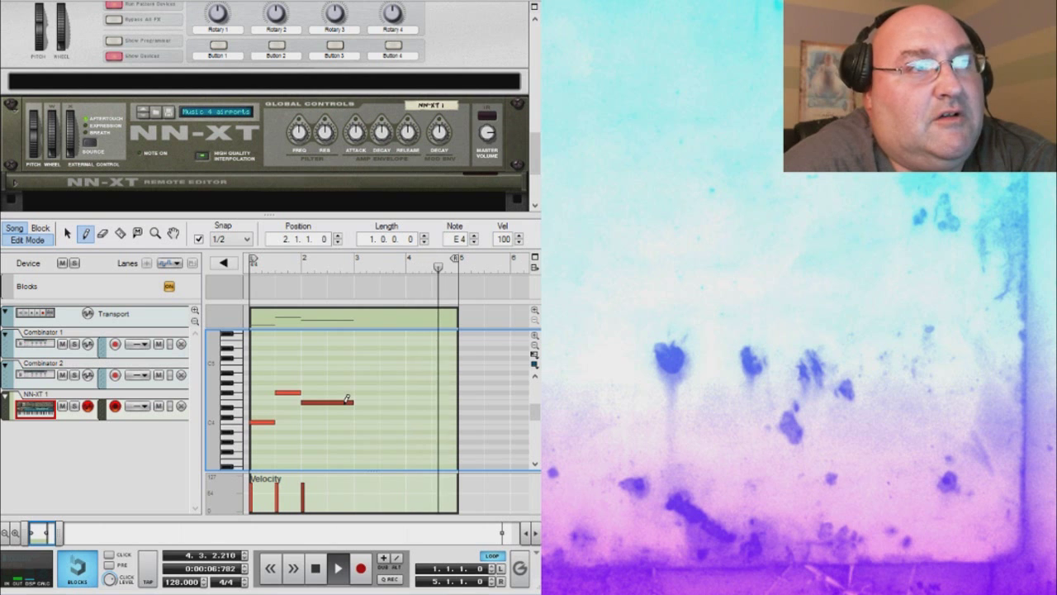
Draw two-beat notes A3 and C4 in bar 3 and a one-bar B3 in bar 4
left_click(361, 432)
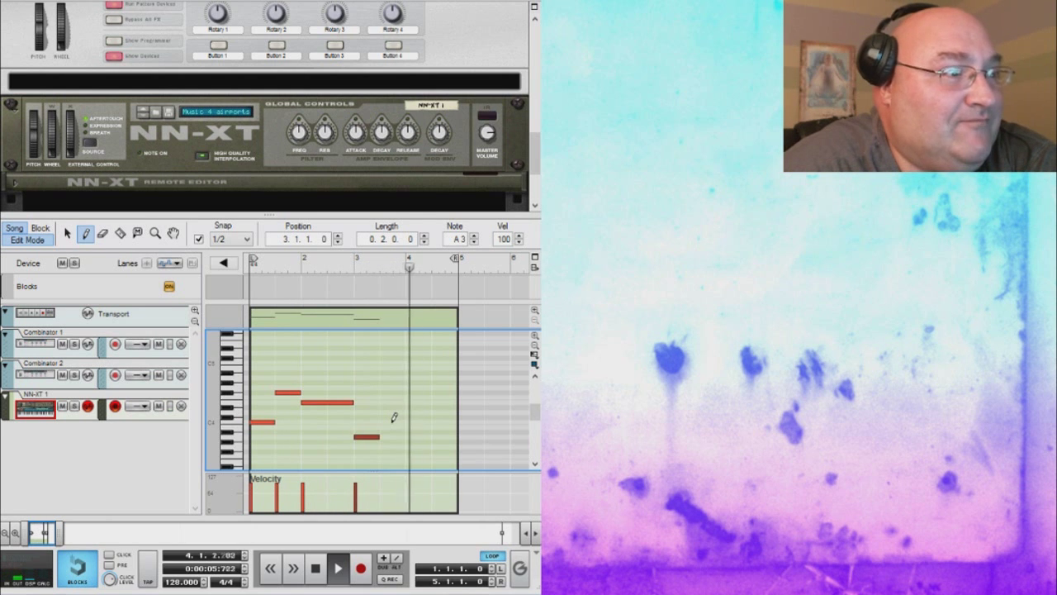
left_click(392, 421)
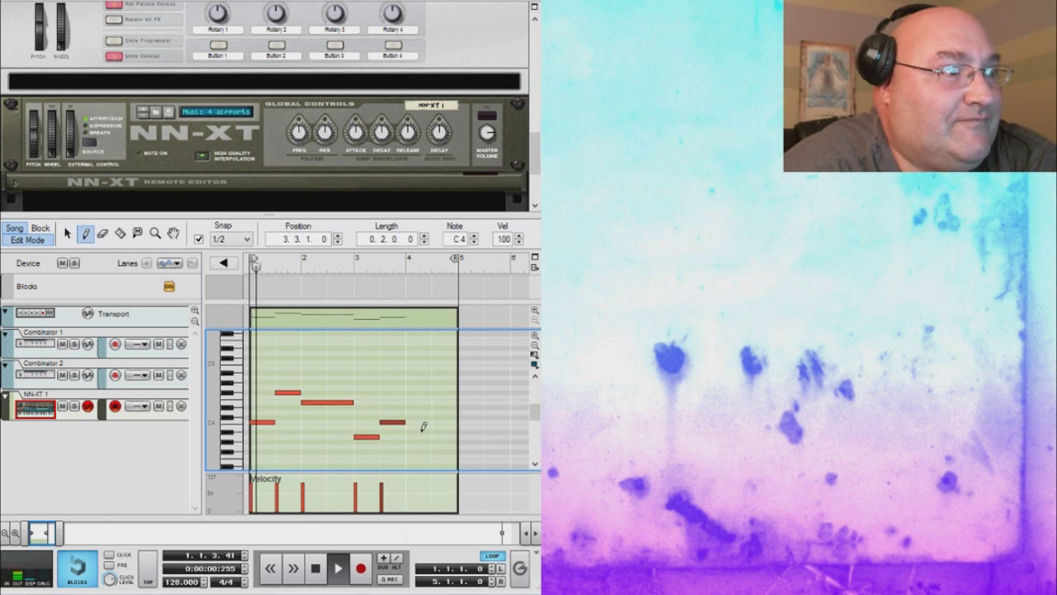
left_click_drag(423, 426, 442, 421)
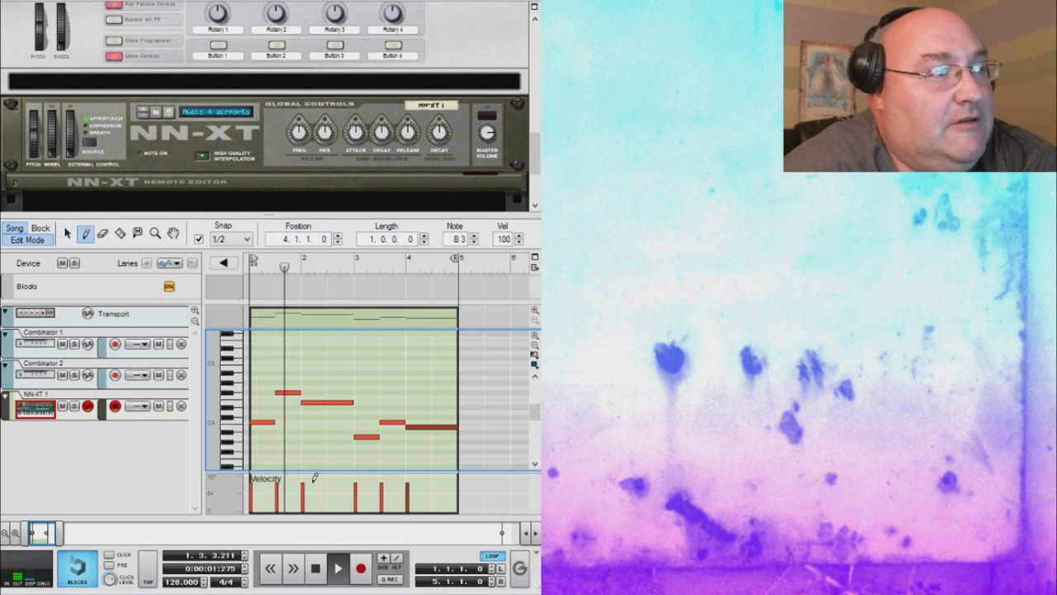
Raise the NN-XT's amp envelope release slightly and stop playback
left_click(403, 144)
left_click_drag(403, 144, 406, 131)
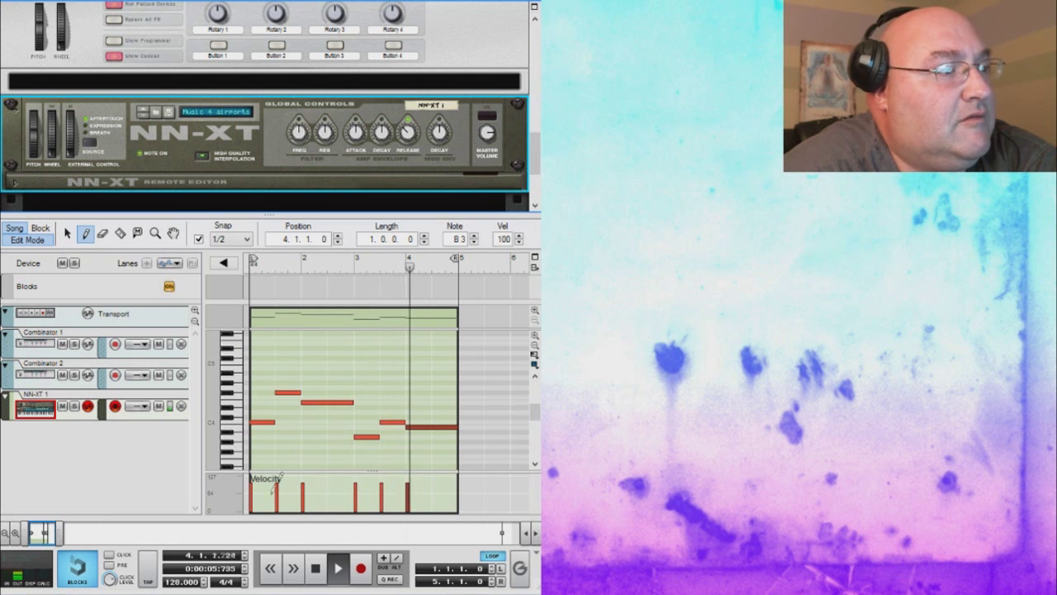
left_click(317, 570)
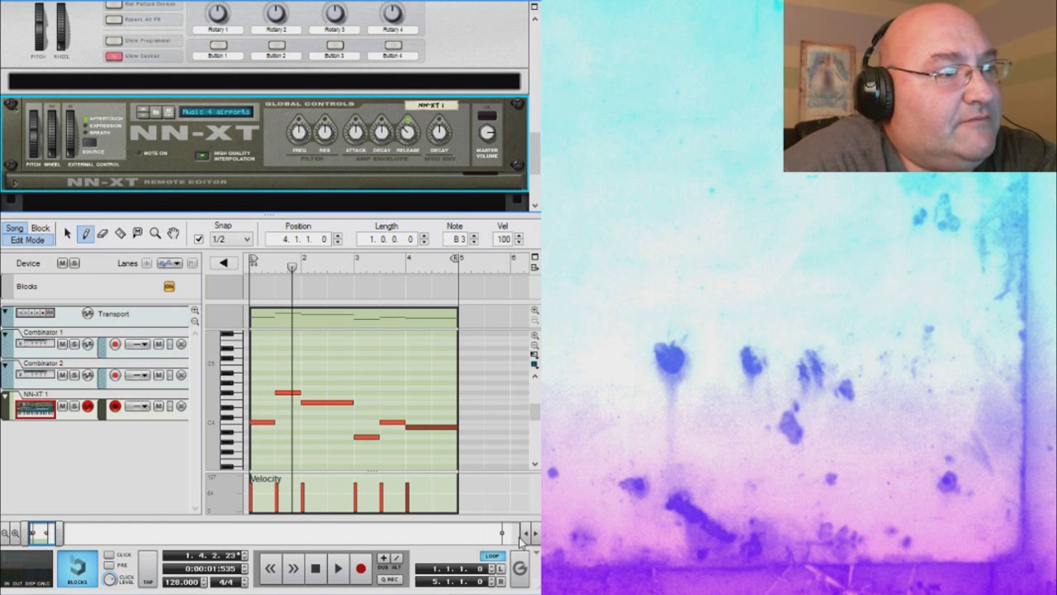
Extend the NN-XT clip to a length of 12 bars
left_click(6, 534)
left_click(6, 534)
left_click(6, 534)
left_click(5, 534)
left_click(6, 534)
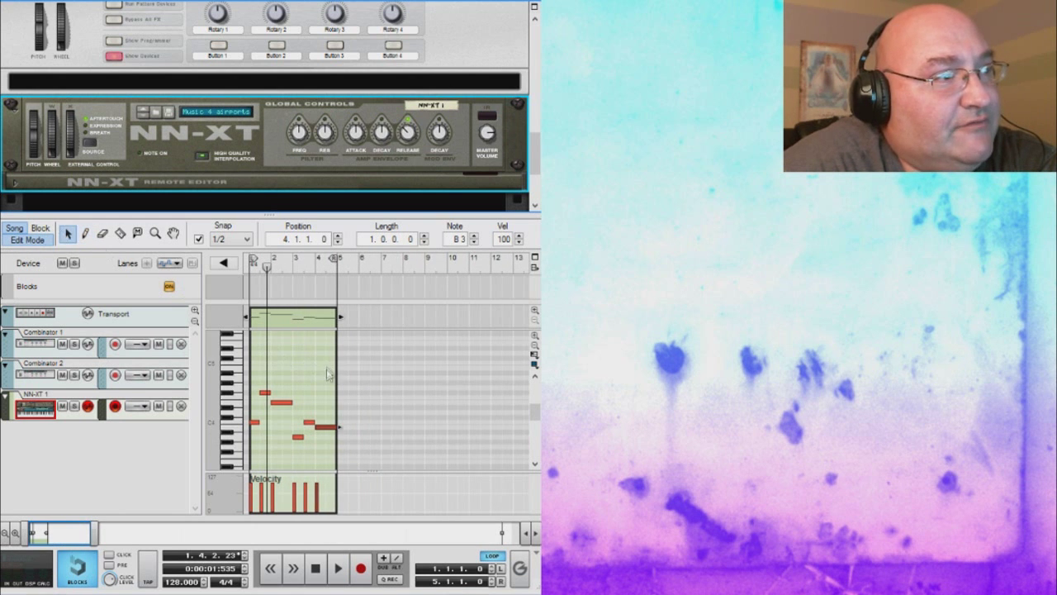
left_click_drag(339, 317, 478, 320)
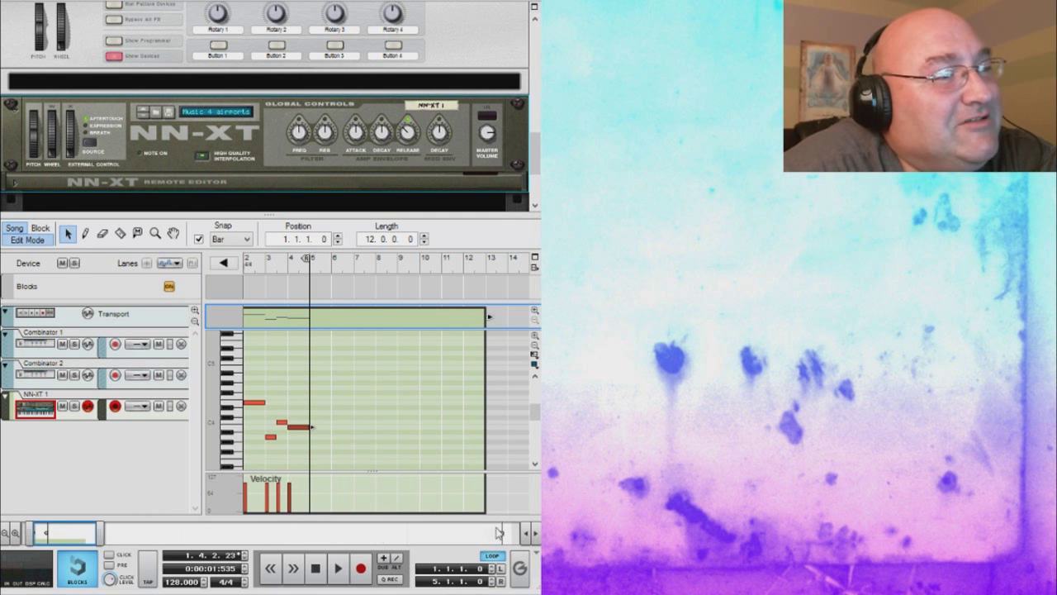
Set the loop to run from bar 5 to bar 9 and start playback
left_click_drag(33, 537, 31, 533)
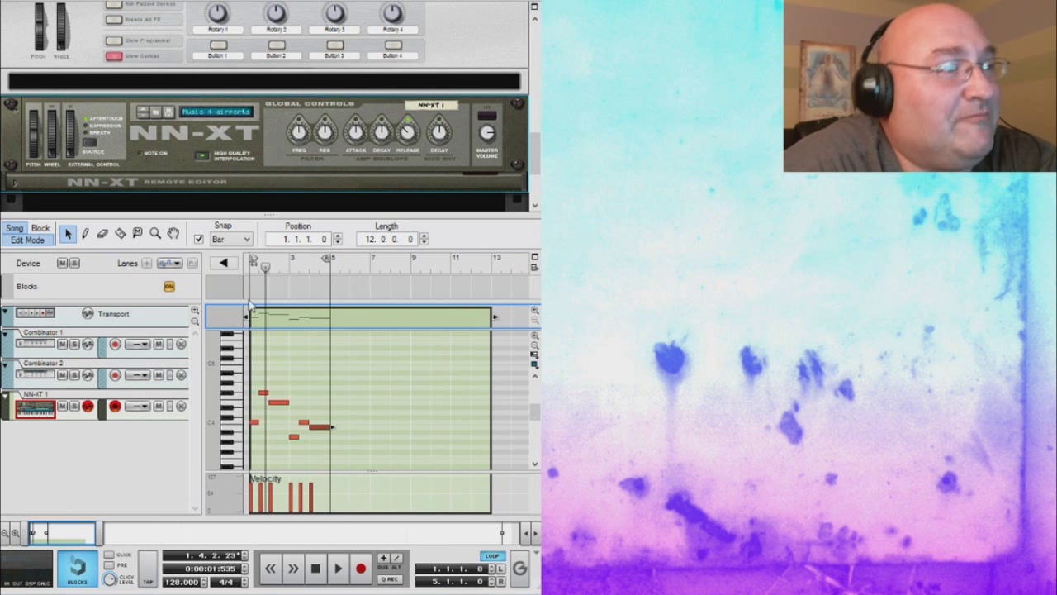
left_click_drag(328, 261, 399, 271)
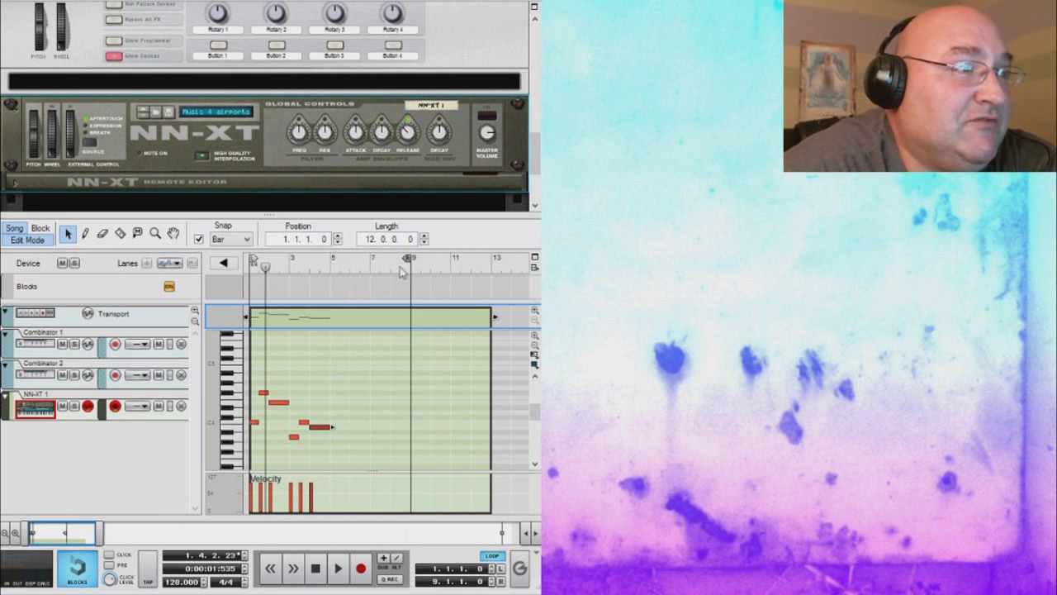
left_click_drag(252, 262, 339, 268)
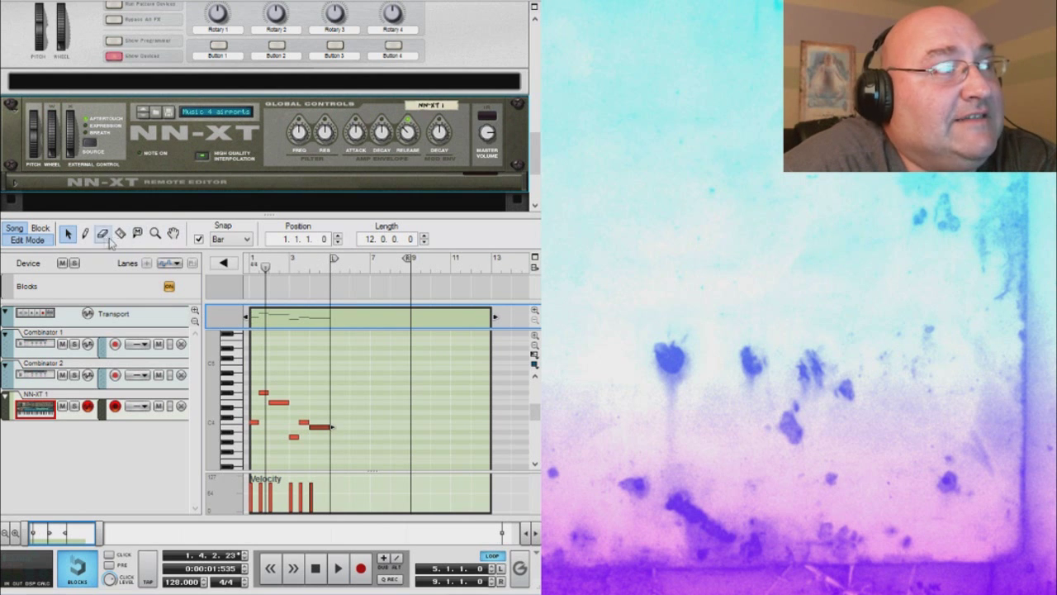
left_click(339, 568)
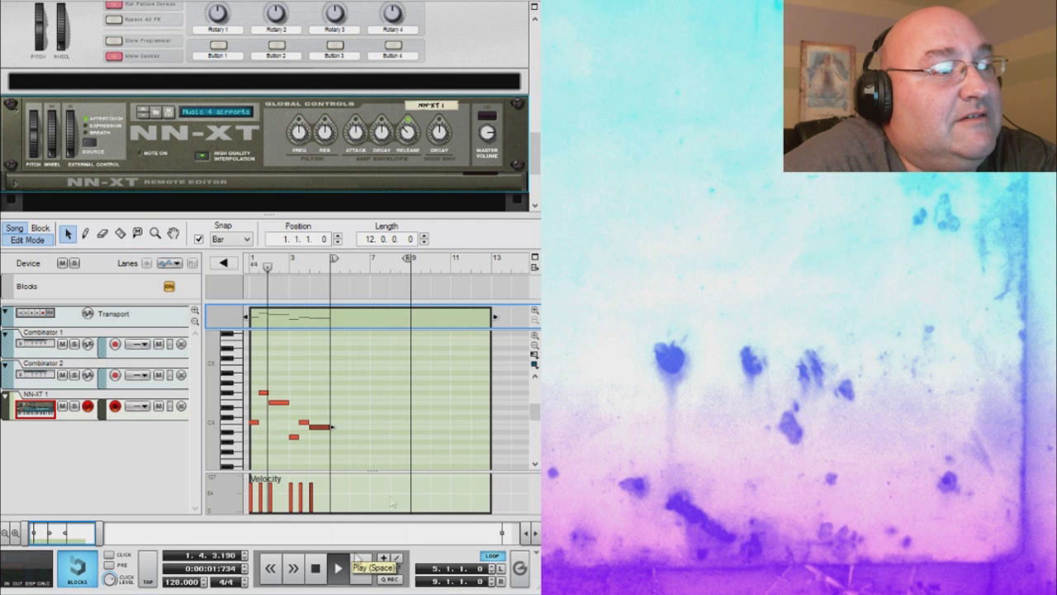
Draw two-beat notes F4 and A4 in bar 5 and a one-bar G4 in bar 6, fine-tuning the amp release
left_click(85, 233)
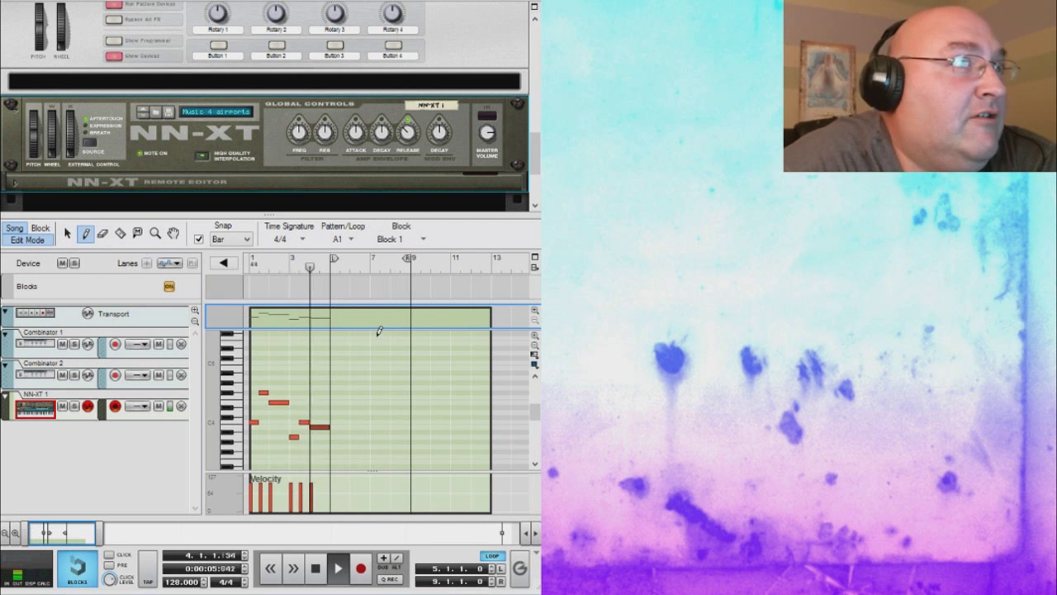
left_click(334, 398)
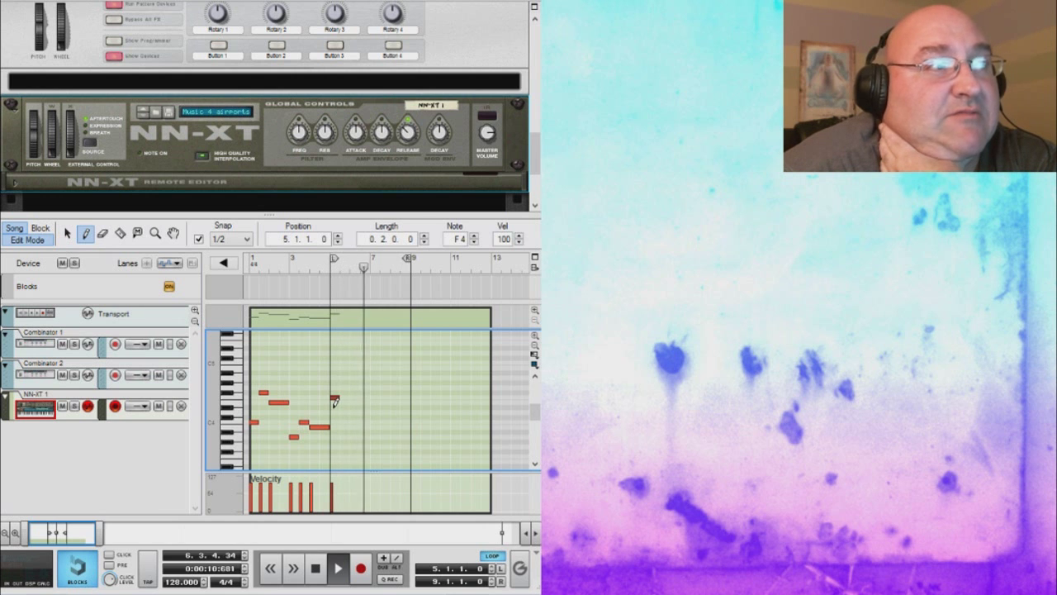
left_click(407, 130)
left_click_drag(407, 131, 407, 130)
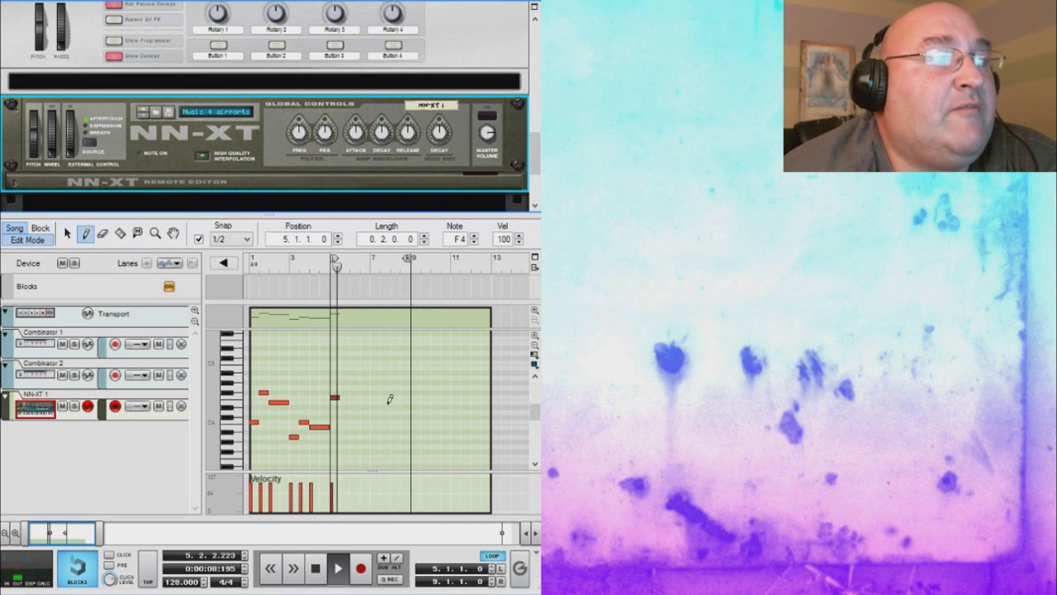
left_click(345, 376)
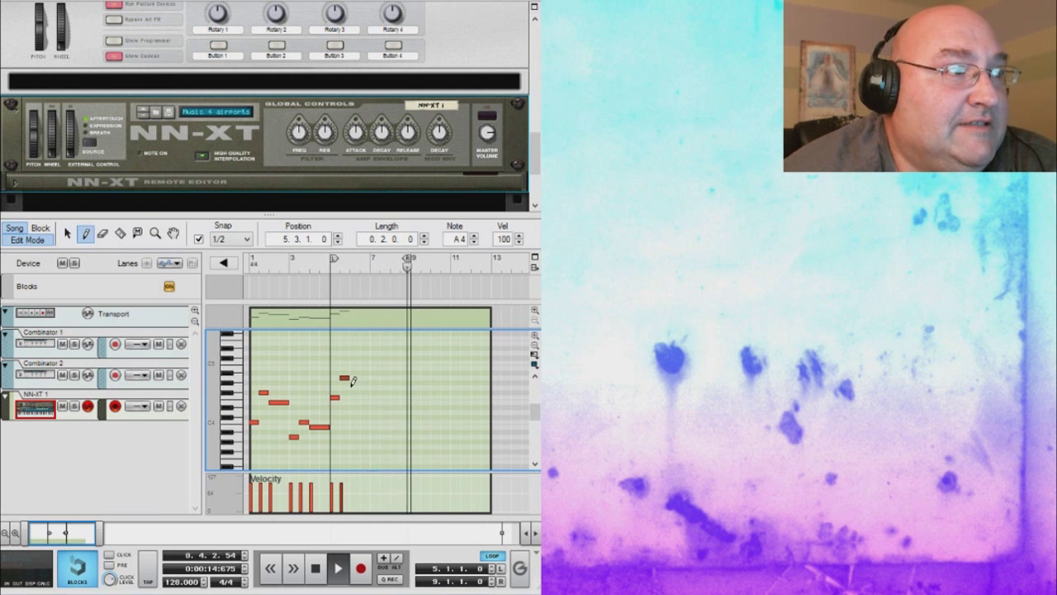
left_click_drag(351, 386, 369, 388)
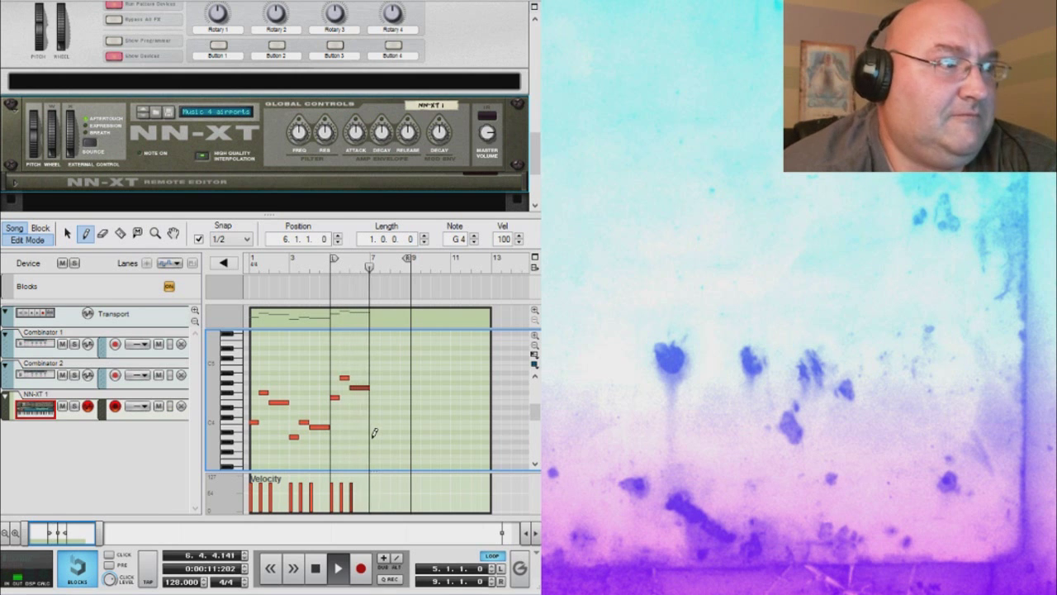
Draw two-beat notes G4 and E5 in bar 7 and a one-bar D5 in bar 8, and move the loop start to bar 1
left_click(373, 387)
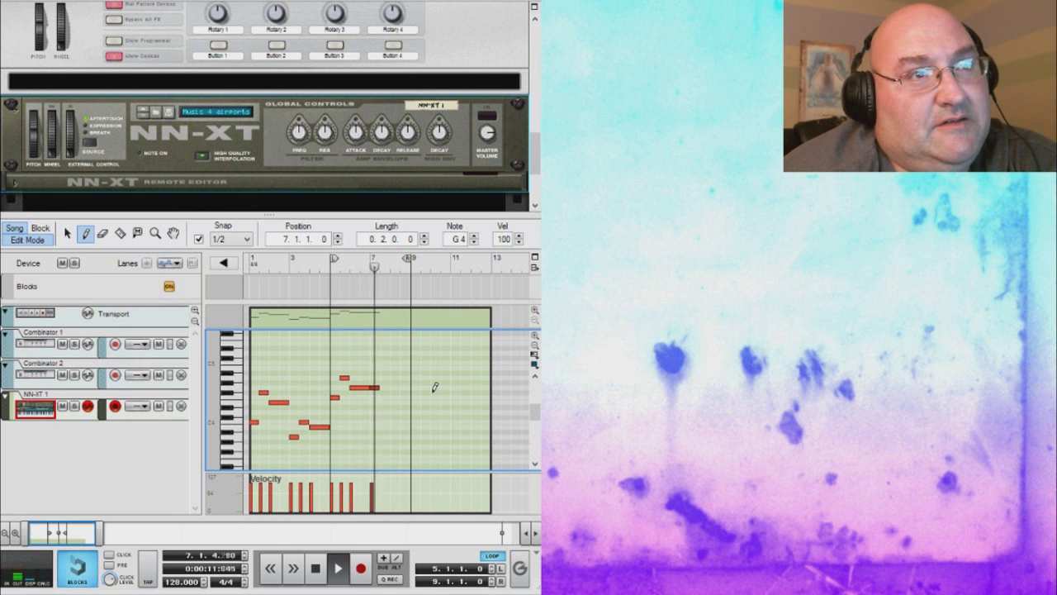
left_click(384, 343)
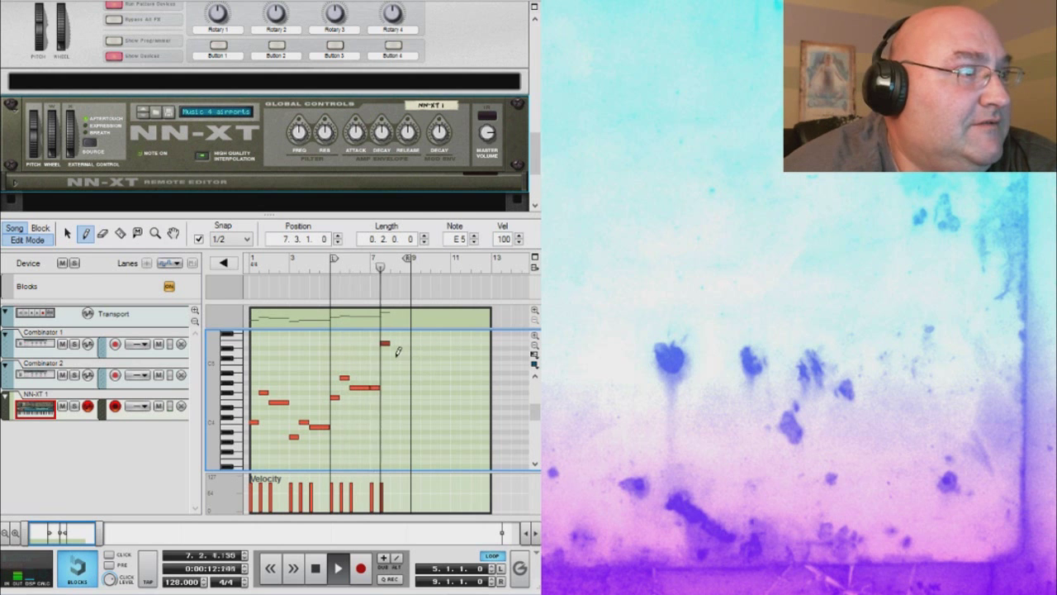
left_click_drag(395, 353, 409, 352)
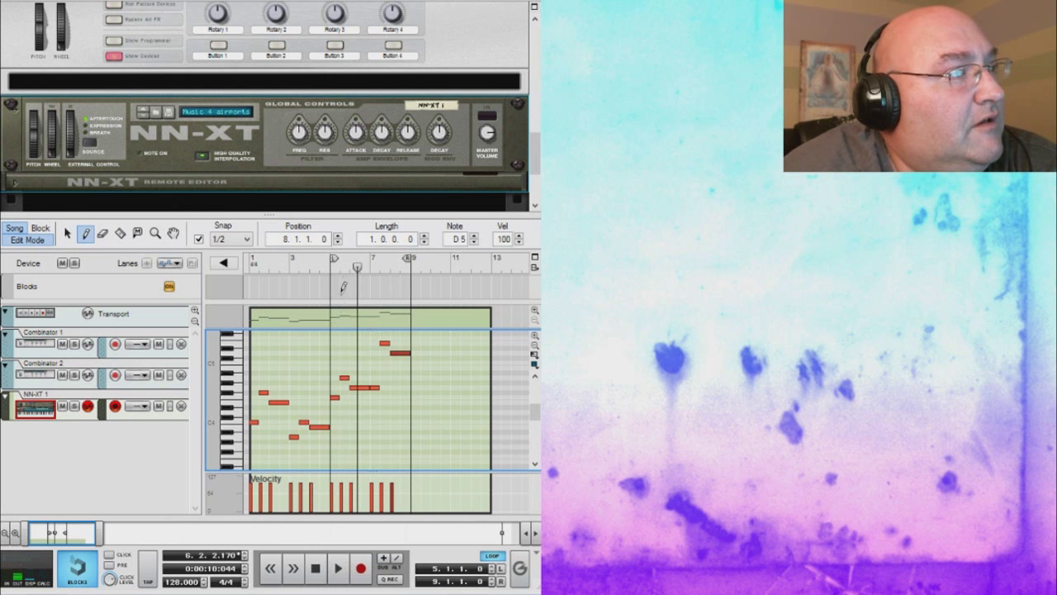
left_click_drag(338, 266, 253, 262)
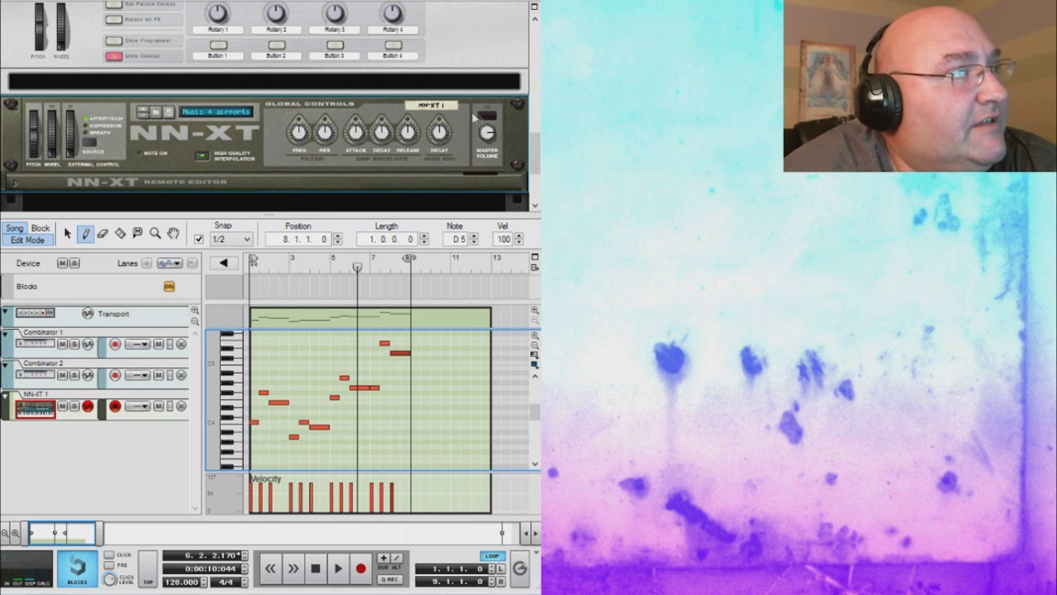
Audition the melody with the BrightPiano patch in the NN-XT and replace that patch with A Grand Piano
left_click(156, 113)
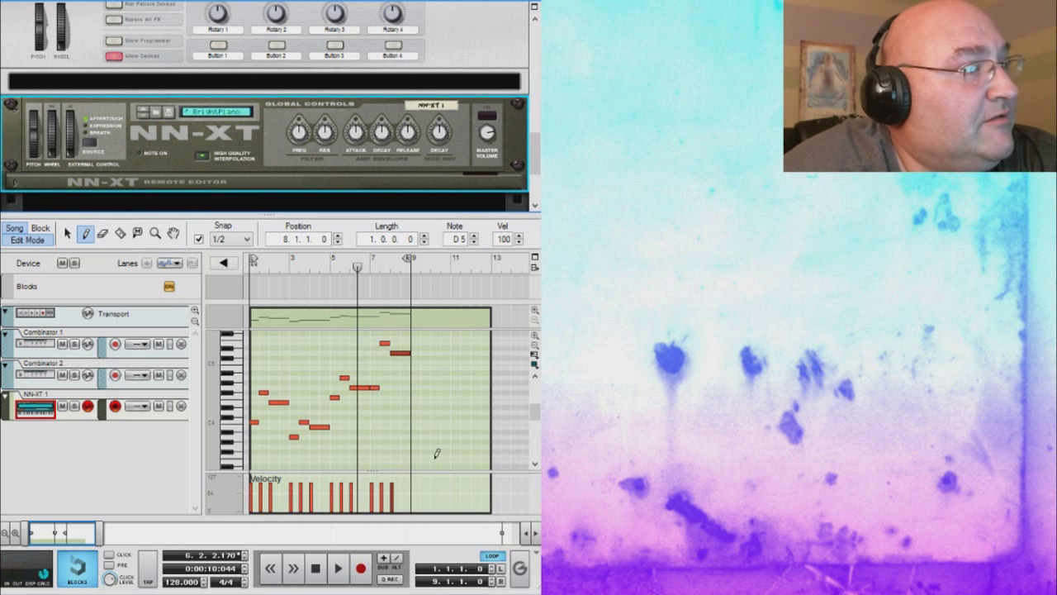
left_click(317, 569)
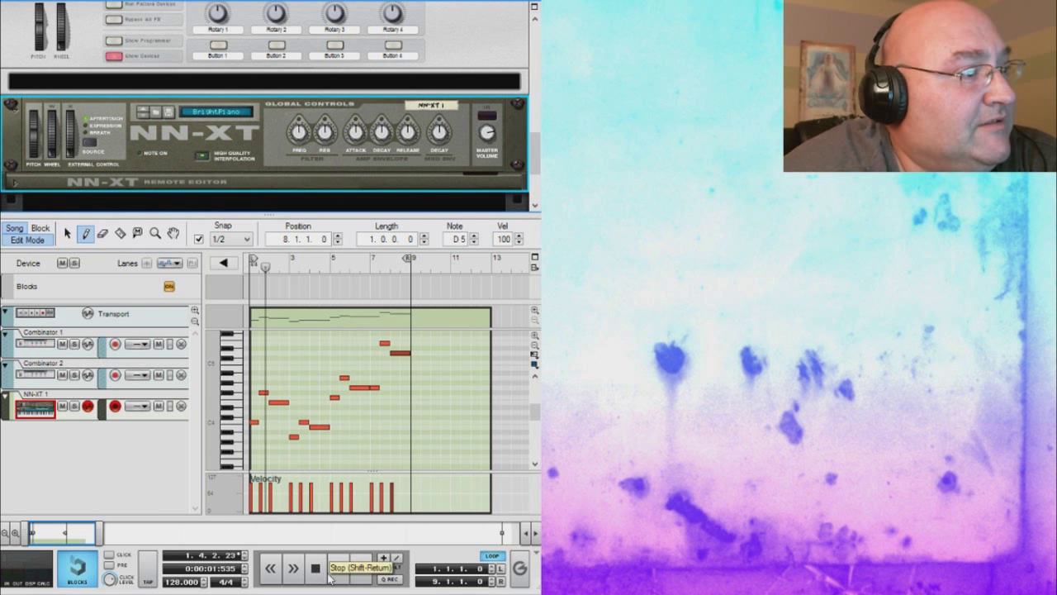
left_click(323, 569)
left_click(338, 569)
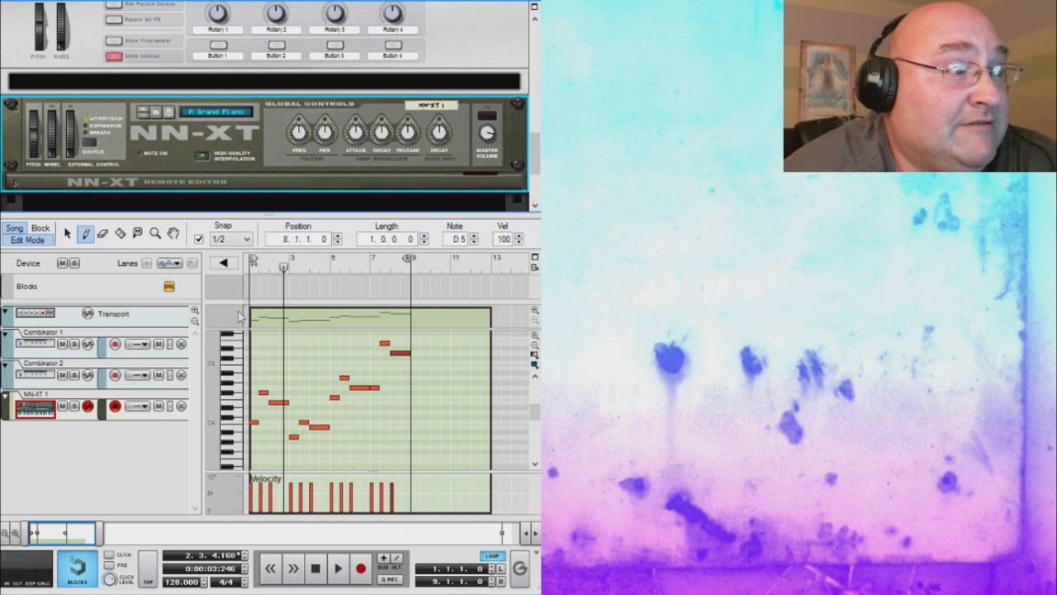
Play the melody from the start of the song with the grand piano patch and stop playback
double_click(317, 573)
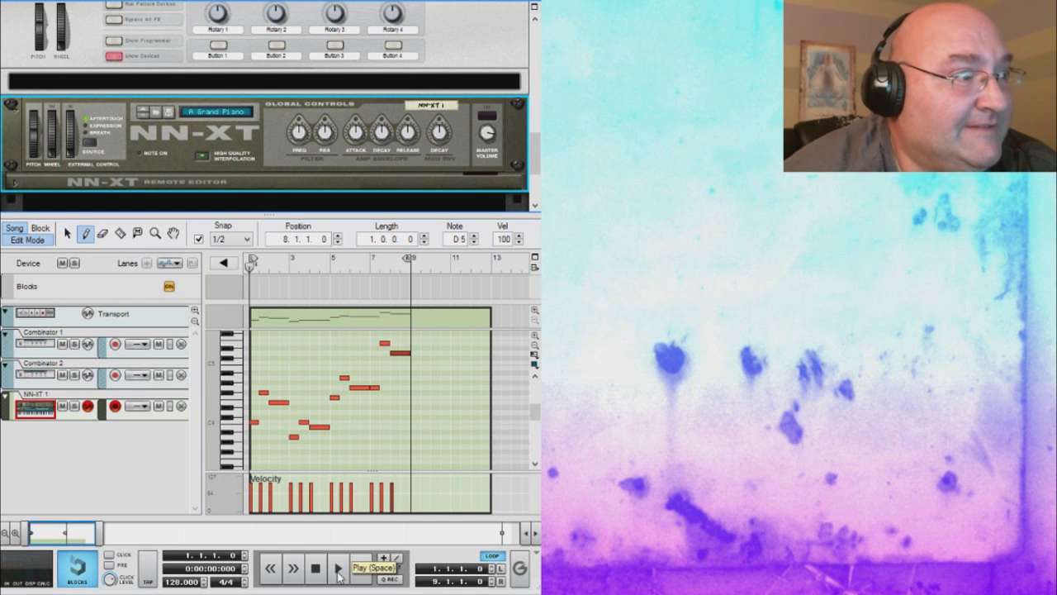
left_click(339, 576)
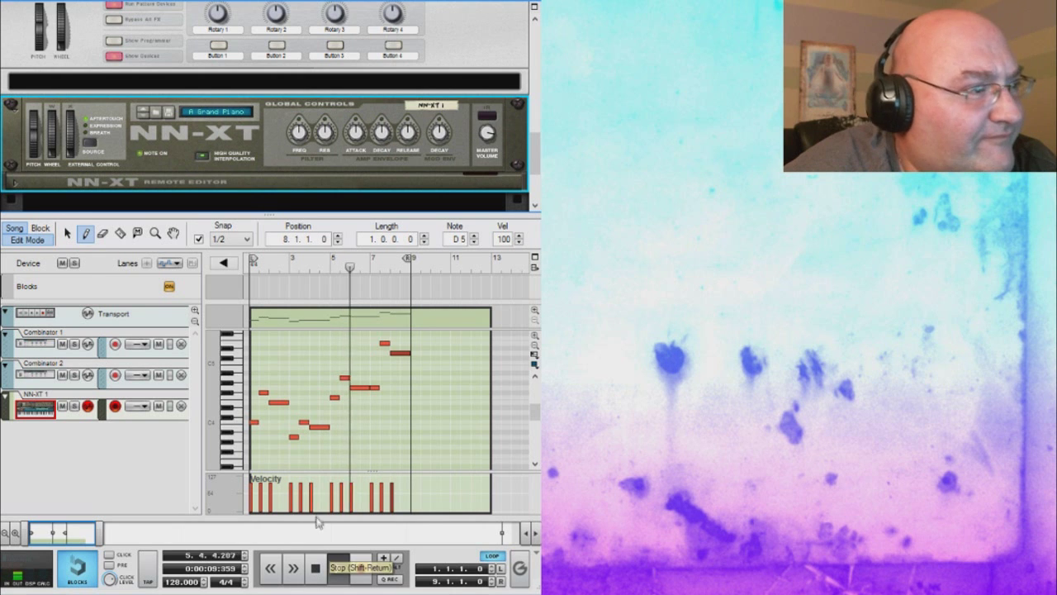
left_click(315, 567)
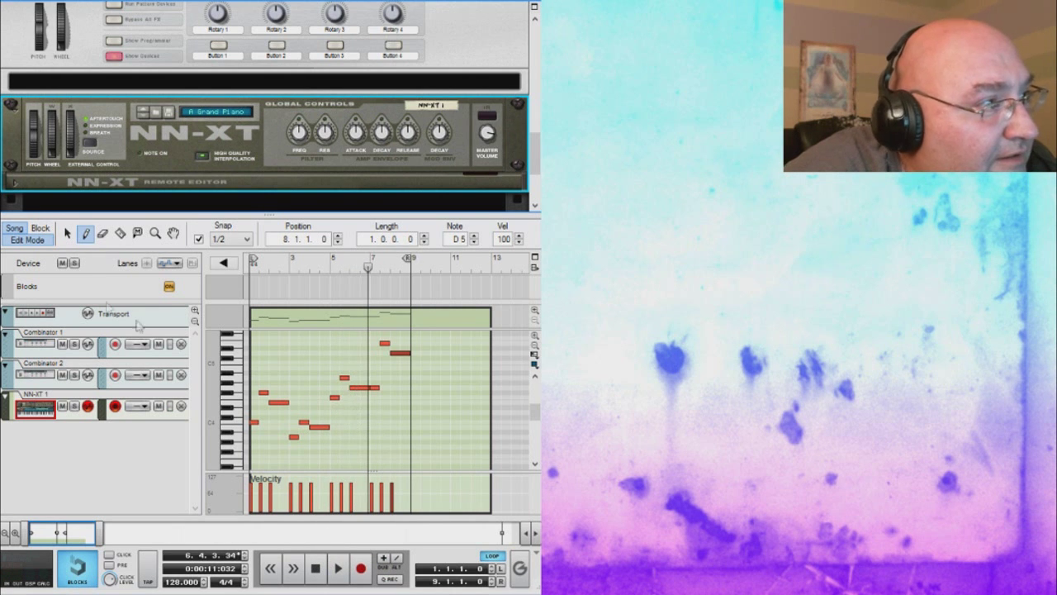
Move the three notes in bars 5 and 6 down one octave, so the first one is F3
scroll(414, 406, "down", 3)
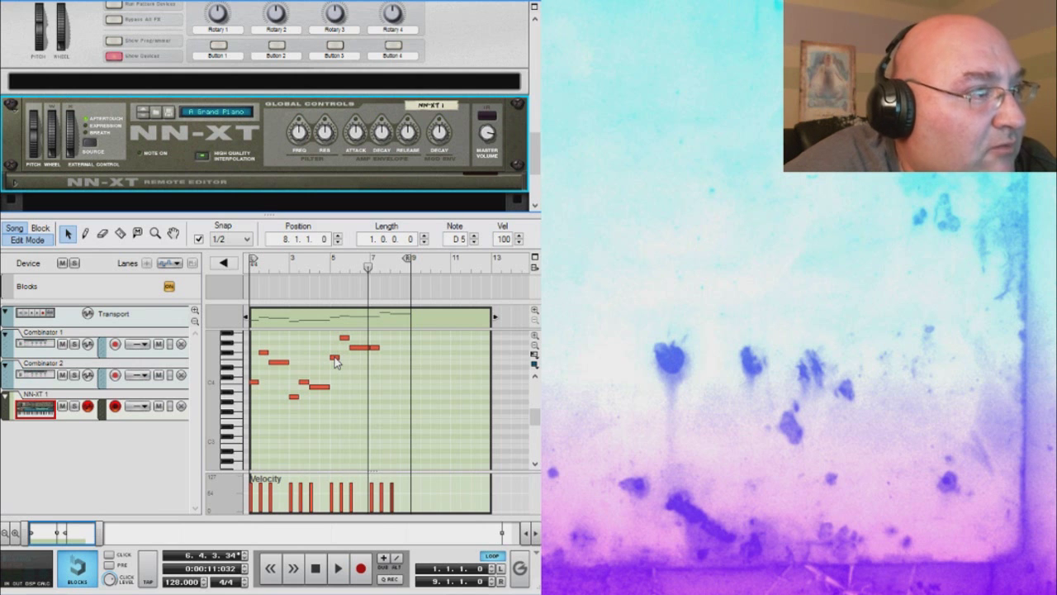
left_click_drag(331, 335, 335, 420)
scroll(536, 422, "up", 3)
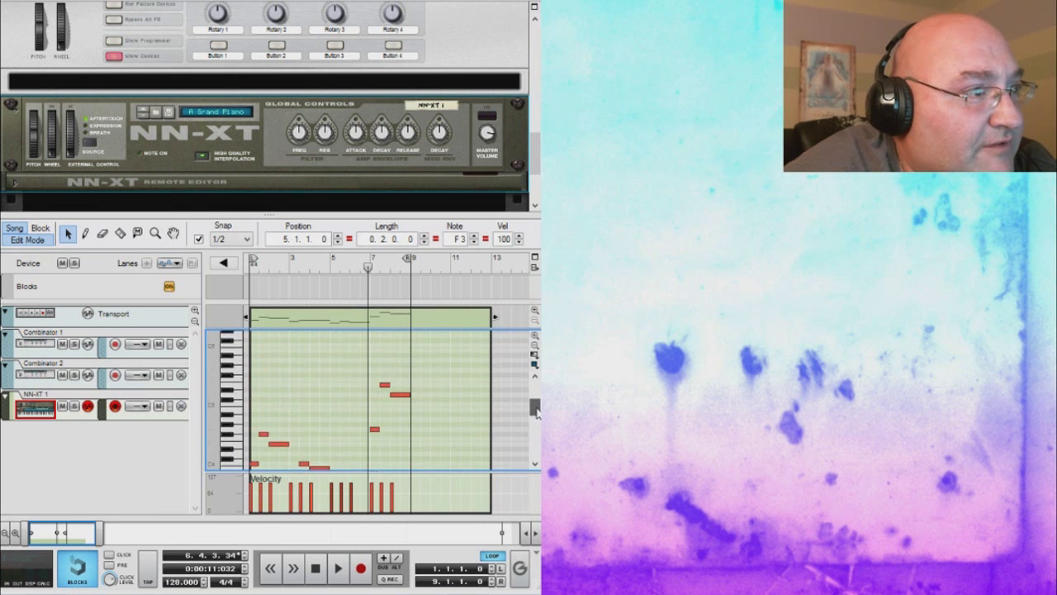
Move the three notes in bars 7 and 8 down one octave, so the first one is G3
scroll(536, 422, "down", 4)
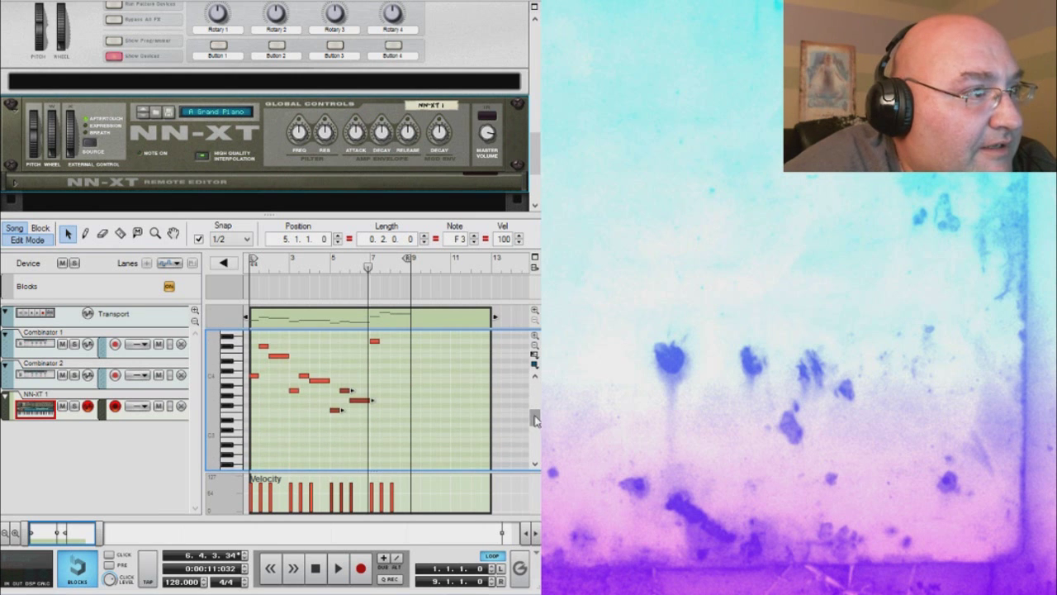
scroll(536, 422, "up", 2)
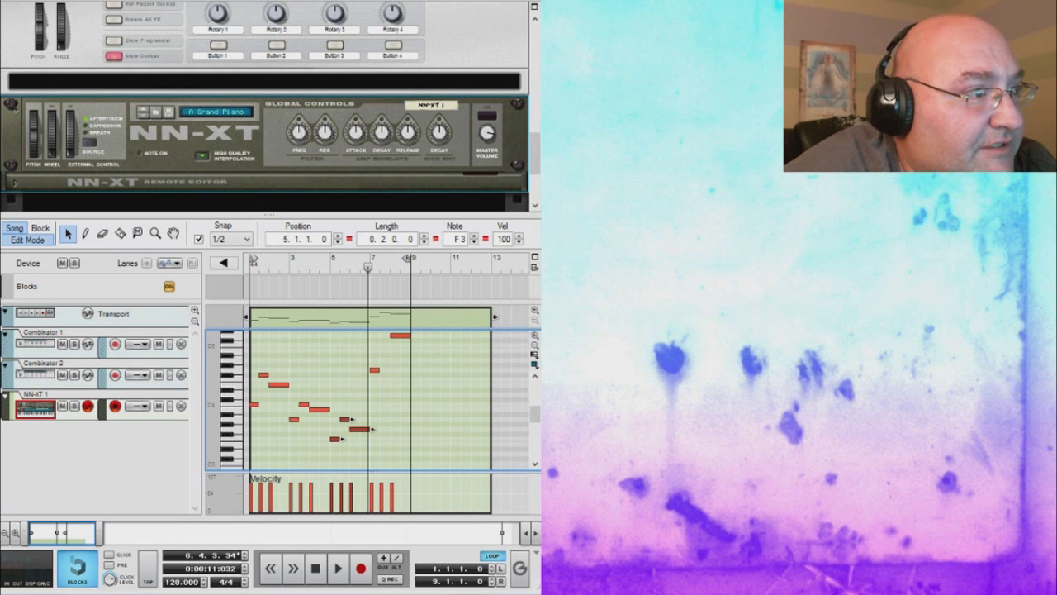
scroll(536, 419, "up", 3)
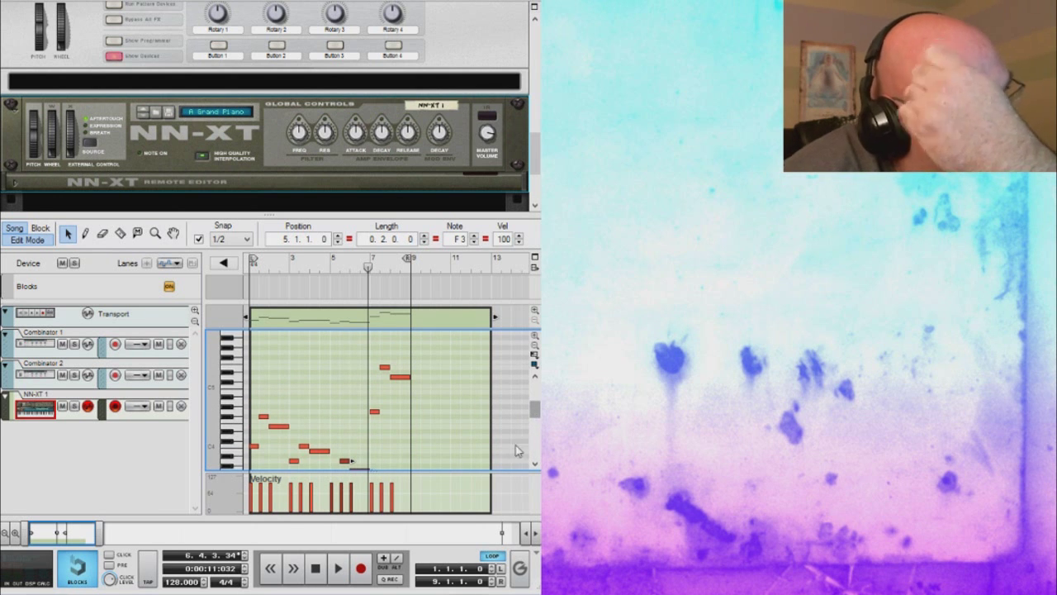
left_click_drag(372, 354, 378, 409)
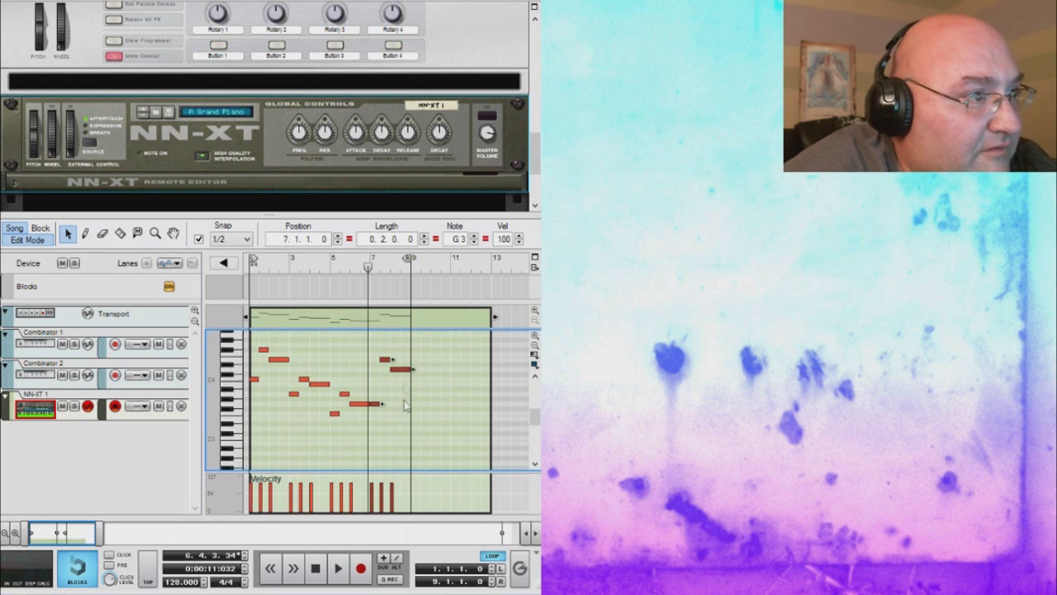
Change the first note in bar 7 to D4 and the one-bar note in bar 8 to G3
left_click(396, 385)
left_click(411, 369)
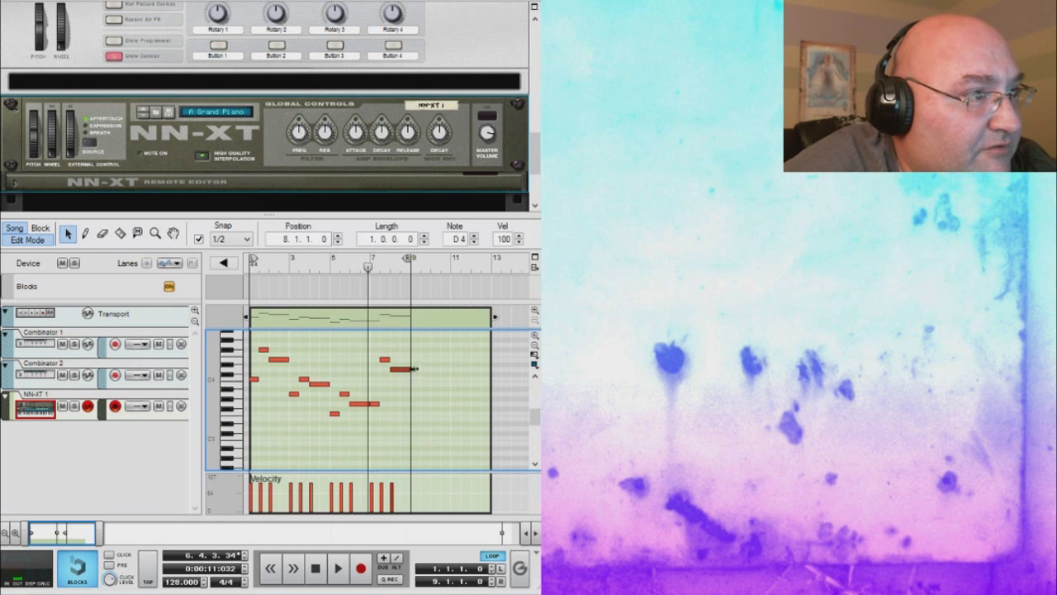
left_click_drag(396, 374, 393, 407)
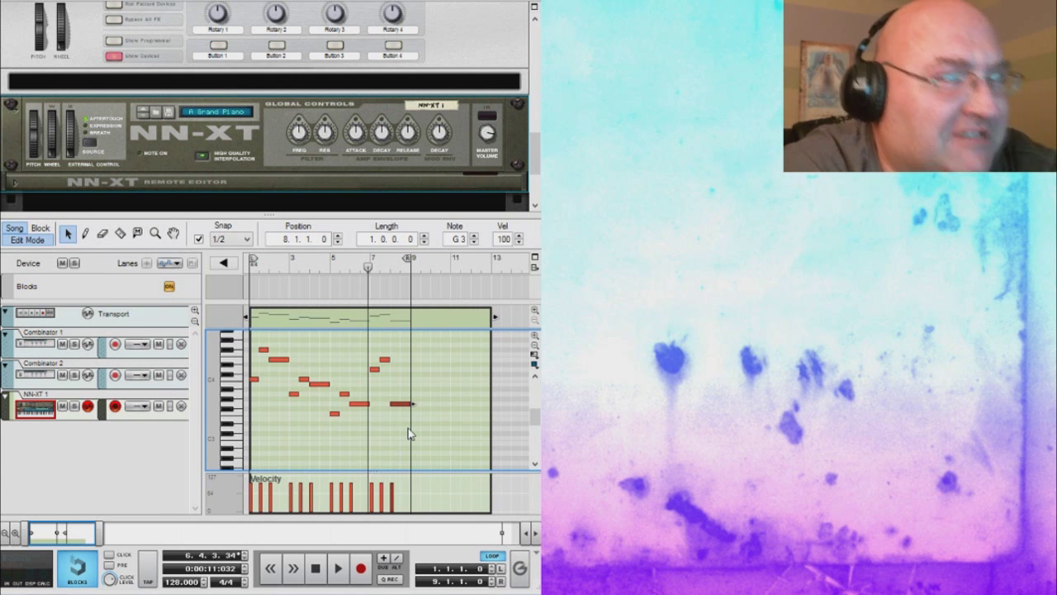
Play the revised melody from the start of the song and stop playback
left_click(315, 568)
left_click(339, 568)
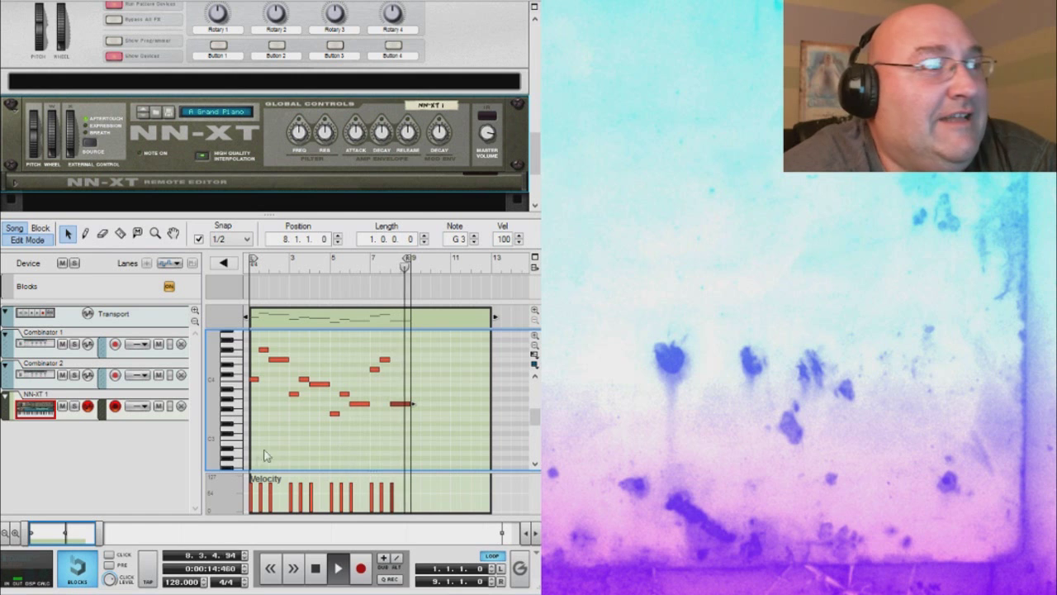
left_click(318, 570)
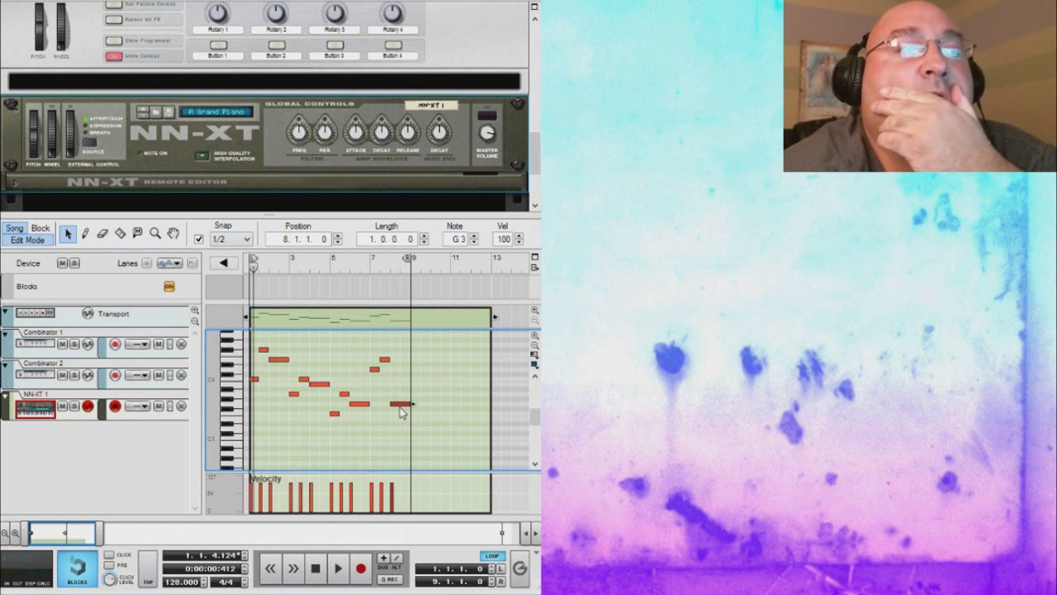
Move the one-bar note in bar 8 up one octave to G4 and deselect it
left_click_drag(400, 408, 405, 345)
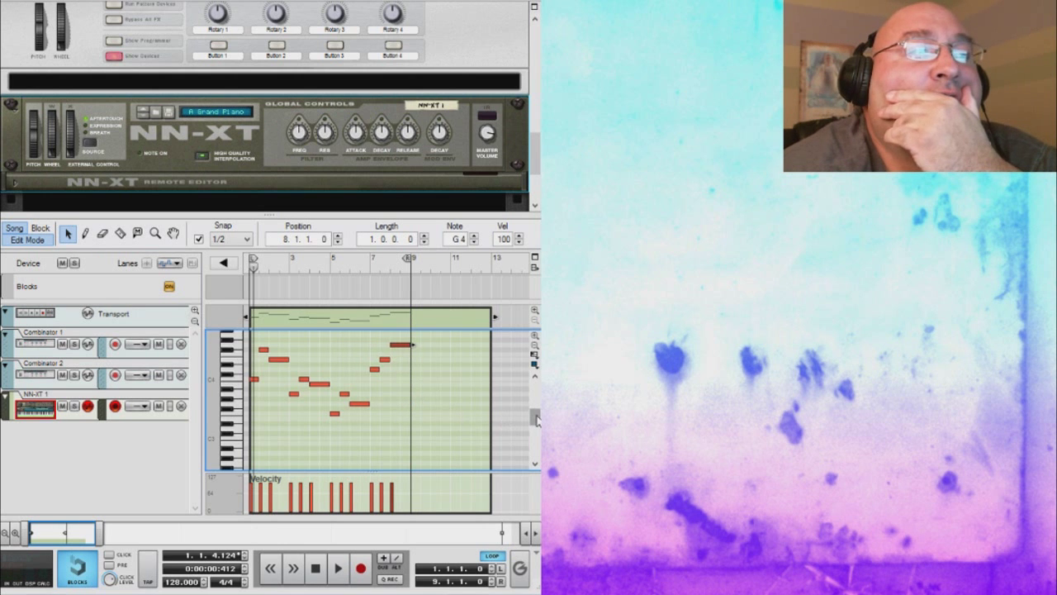
left_click_drag(537, 419, 537, 413)
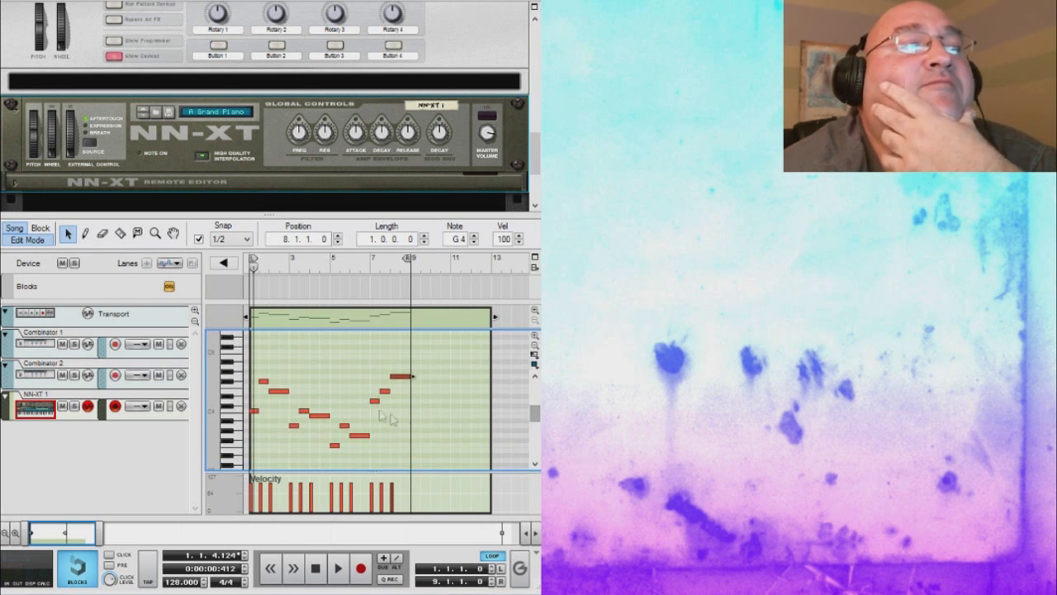
left_click(334, 367)
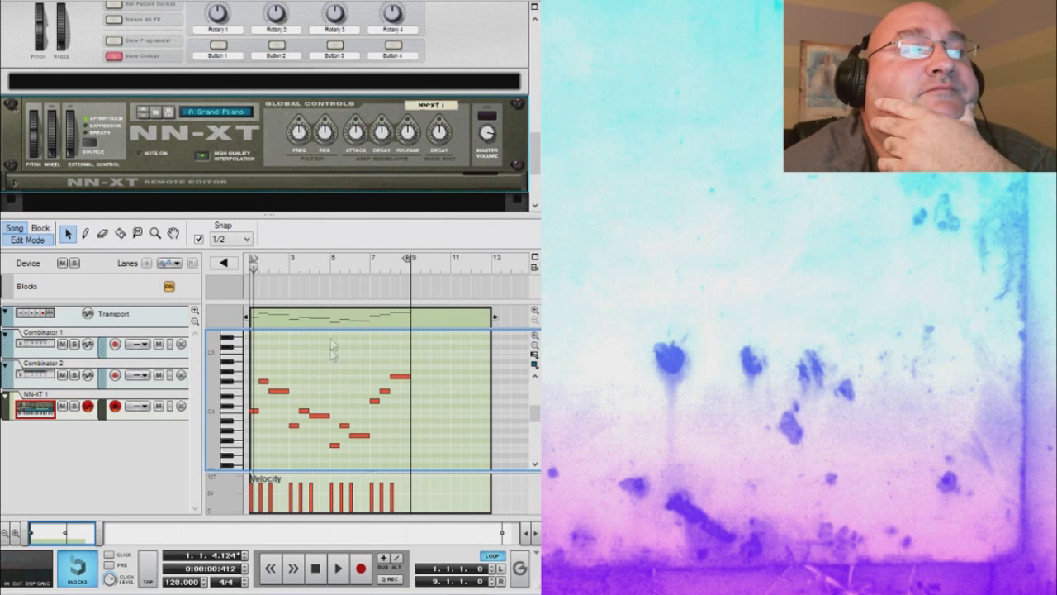
Audition the melody with its G4 ending and stop playback
left_click(329, 265)
left_click(337, 567)
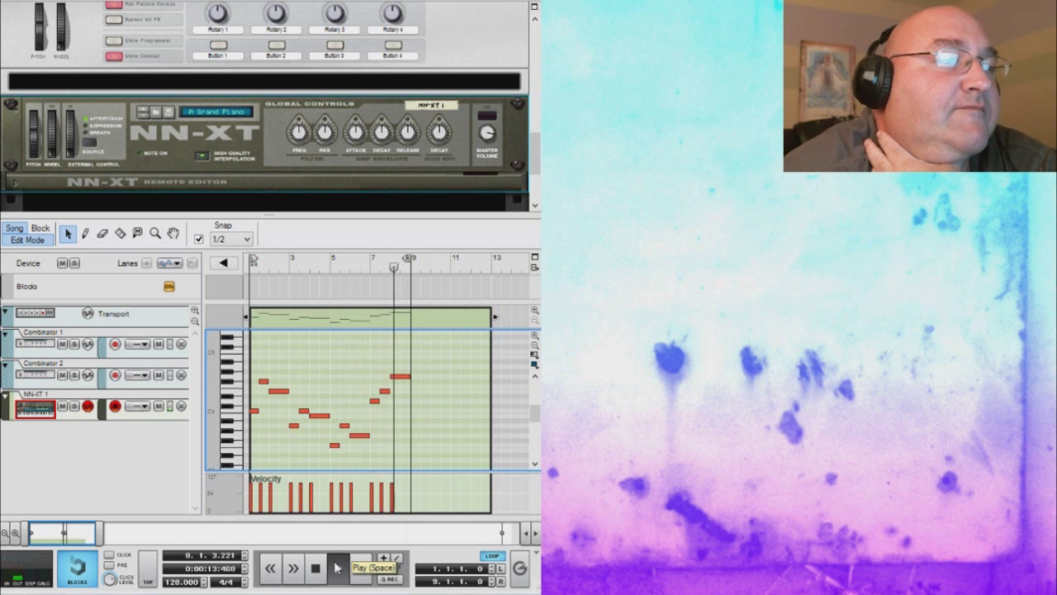
left_click(315, 569)
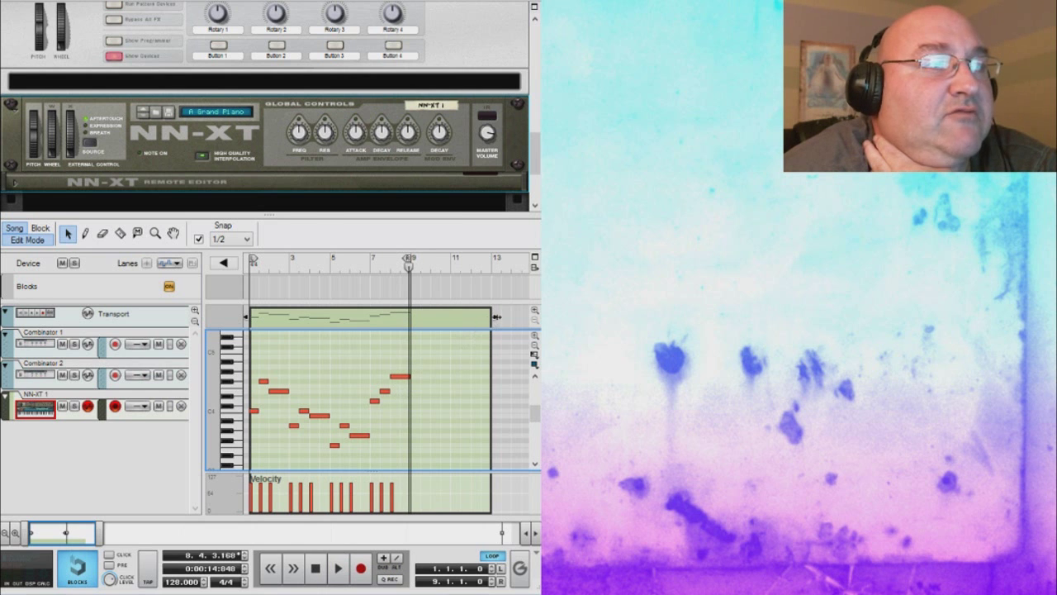
Shorten the clip to 8 bars and draw a two-bar C2 bass note starting at bar 1
left_click_drag(493, 315, 411, 315)
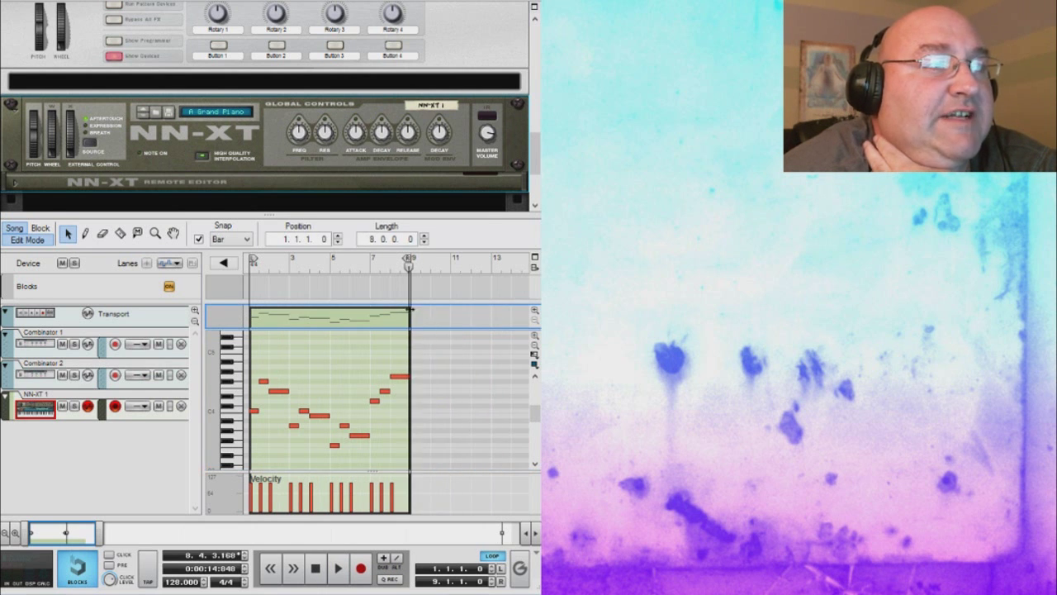
left_click_drag(534, 411, 538, 423)
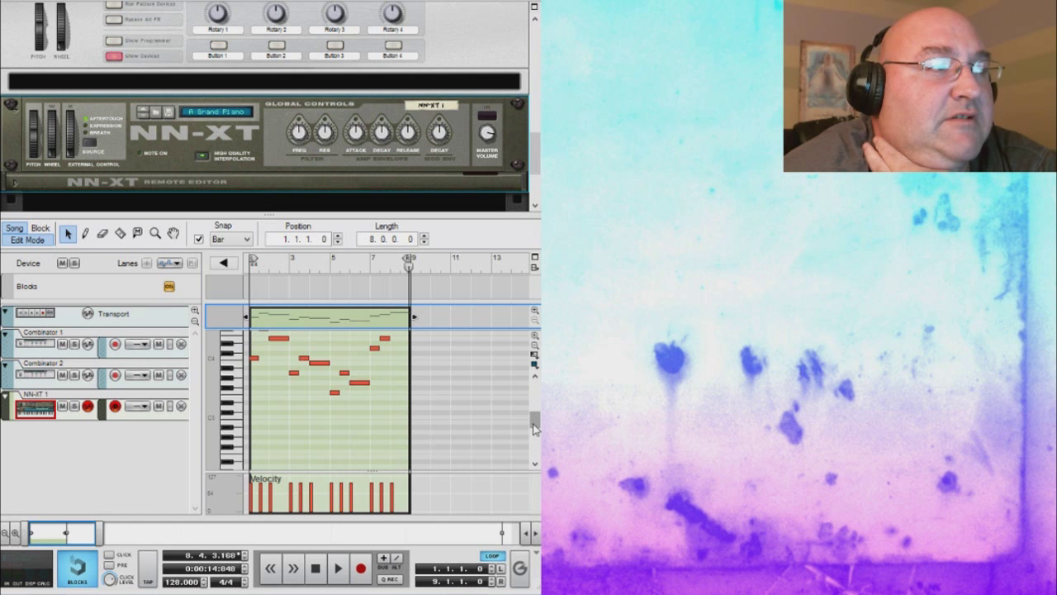
scroll(534, 428, "down", 2)
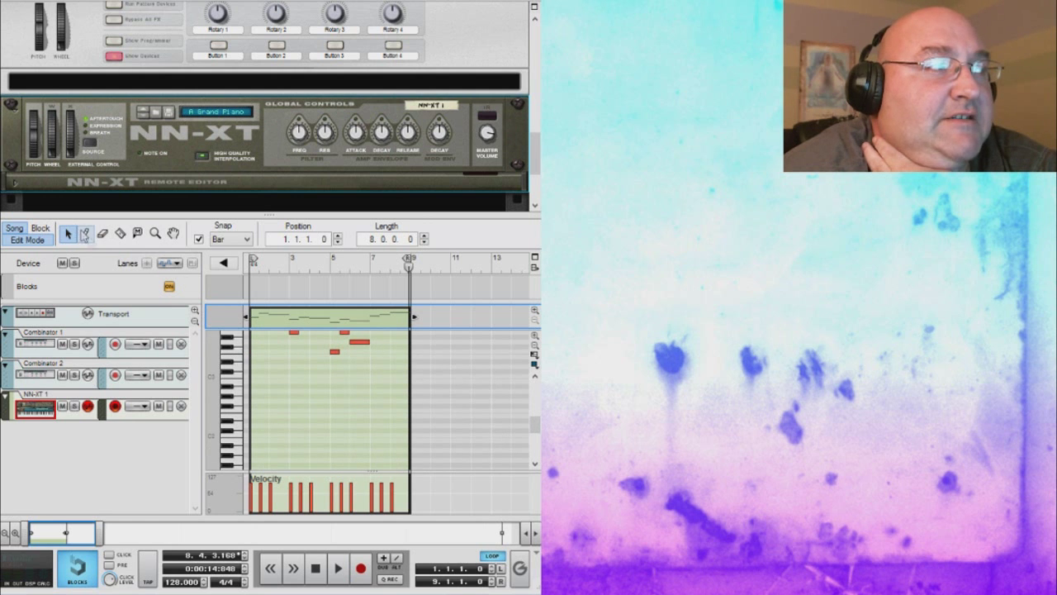
left_click(84, 234)
left_click_drag(253, 433, 289, 430)
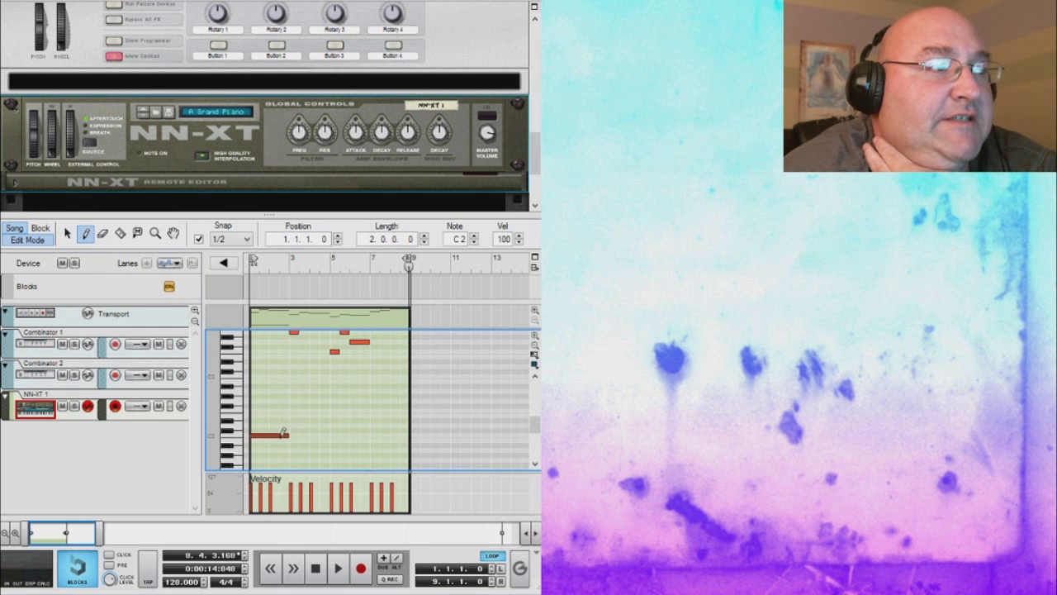
Add two-bar bass notes A1 at bar 3, F1 at bar 5 and G1 at bar 7
mouse_move(297, 446)
left_mouse_down()
mouse_move(332, 446)
mouse_move(332, 429)
mouse_move(360, 428)
left_mouse_up()
scroll(332, 446, "up", 2)
left_click(68, 234)
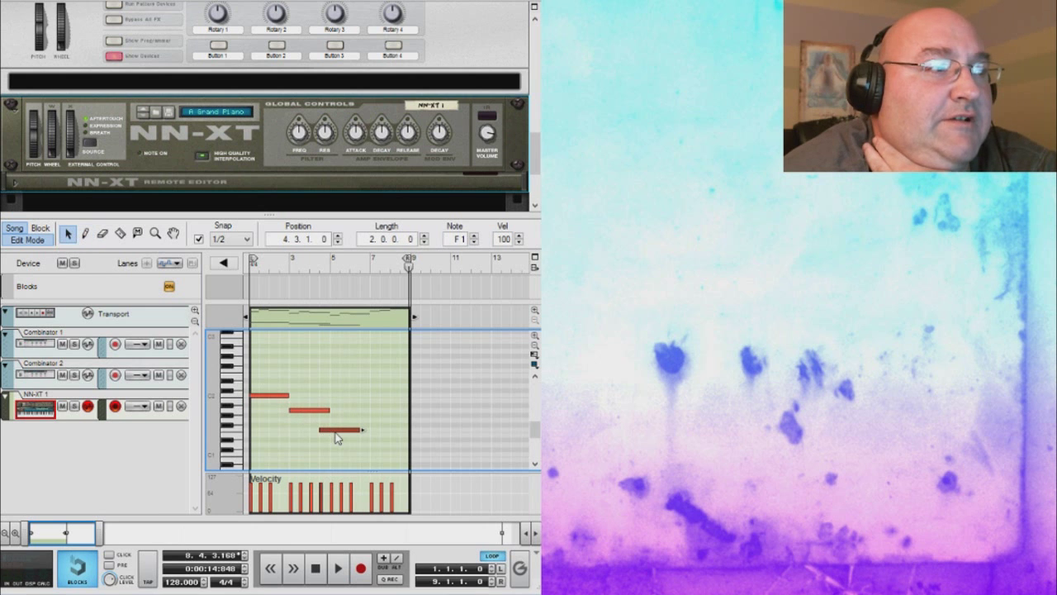
left_click_drag(336, 436, 347, 436)
left_click(87, 235)
left_click_drag(376, 419, 399, 418)
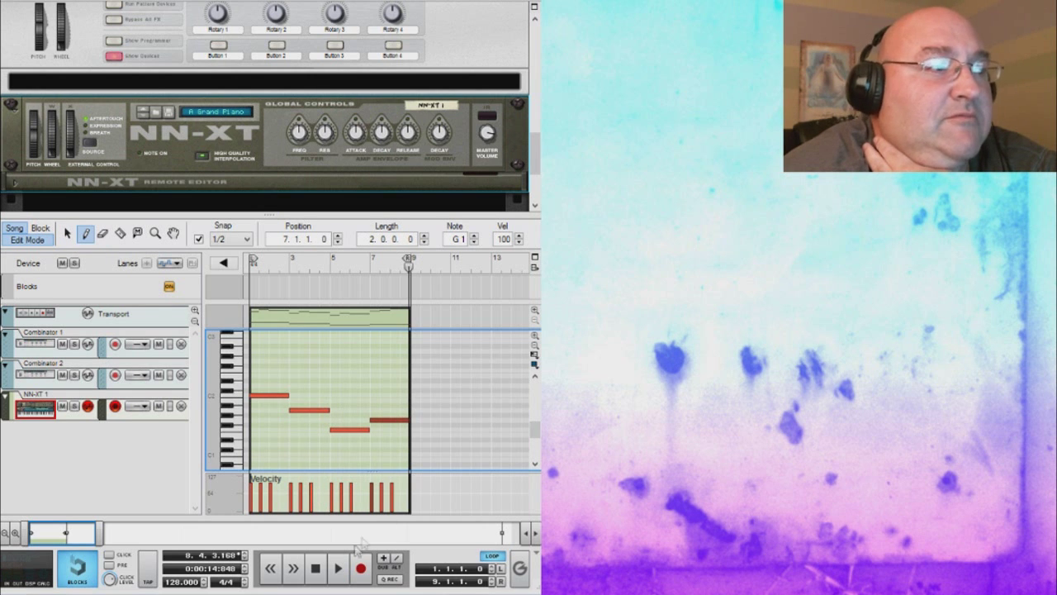
Play the melody together with the new bass line from the start of the song
double_click(318, 568)
left_click(339, 577)
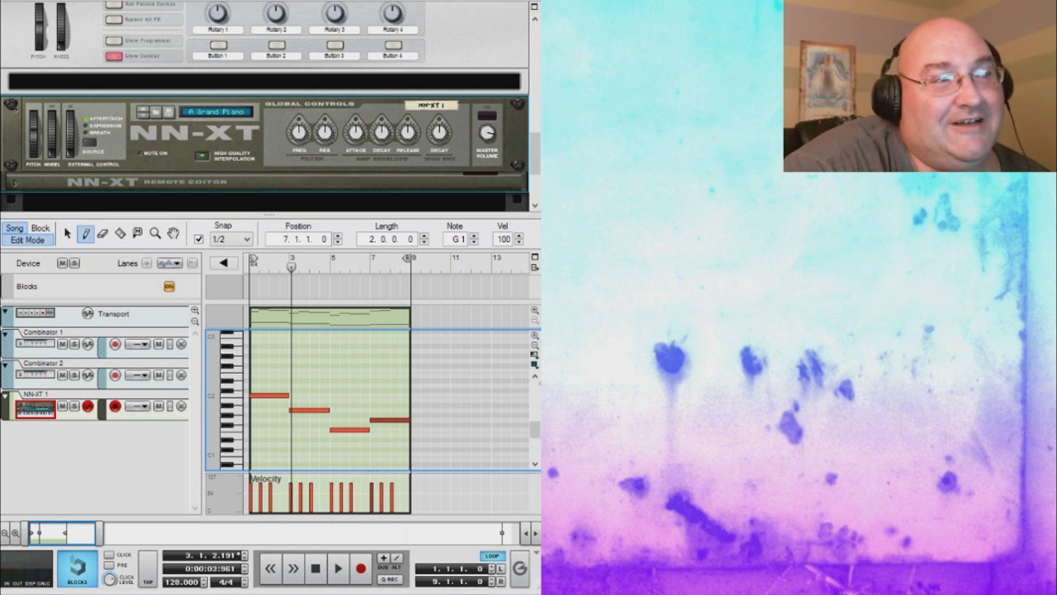
Move the second and third melody notes in bars 1 and 2 down two semitones, so the first of them is E4
scroll(297, 360, "up", 5)
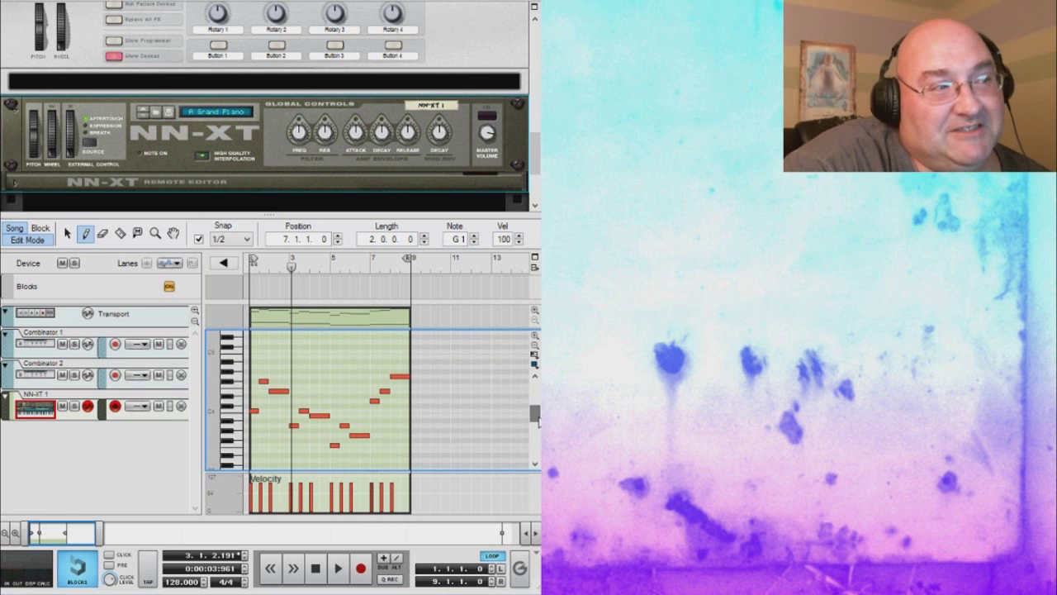
left_click(68, 234)
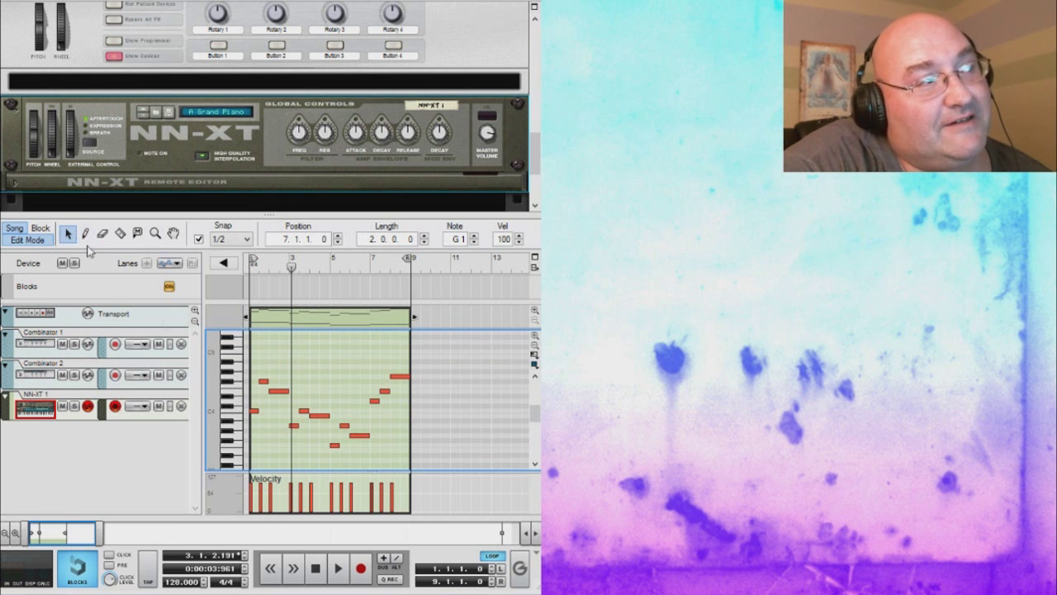
left_click(263, 380)
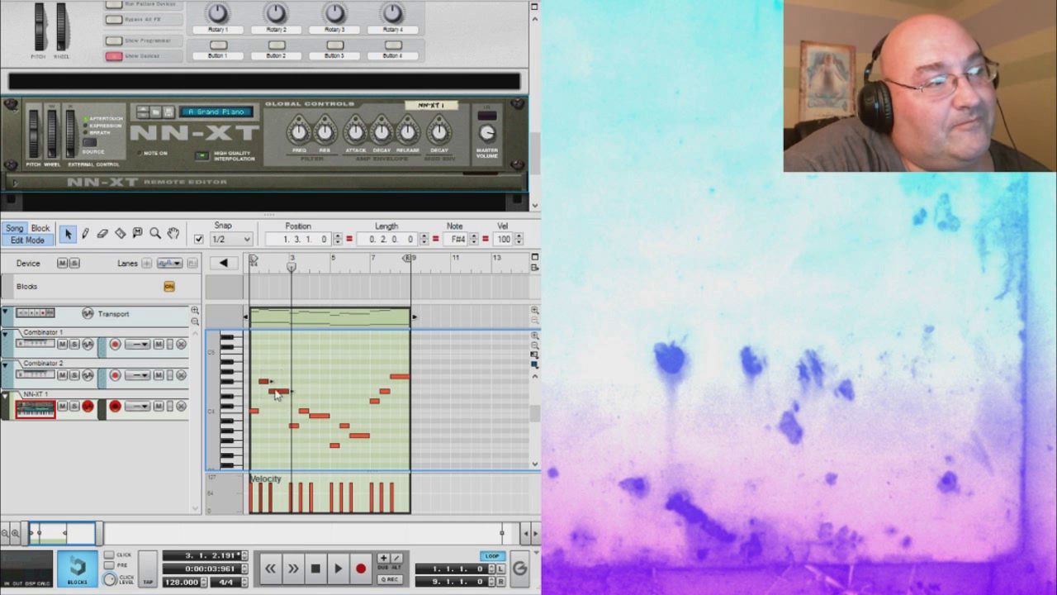
left_click_drag(266, 385, 266, 395)
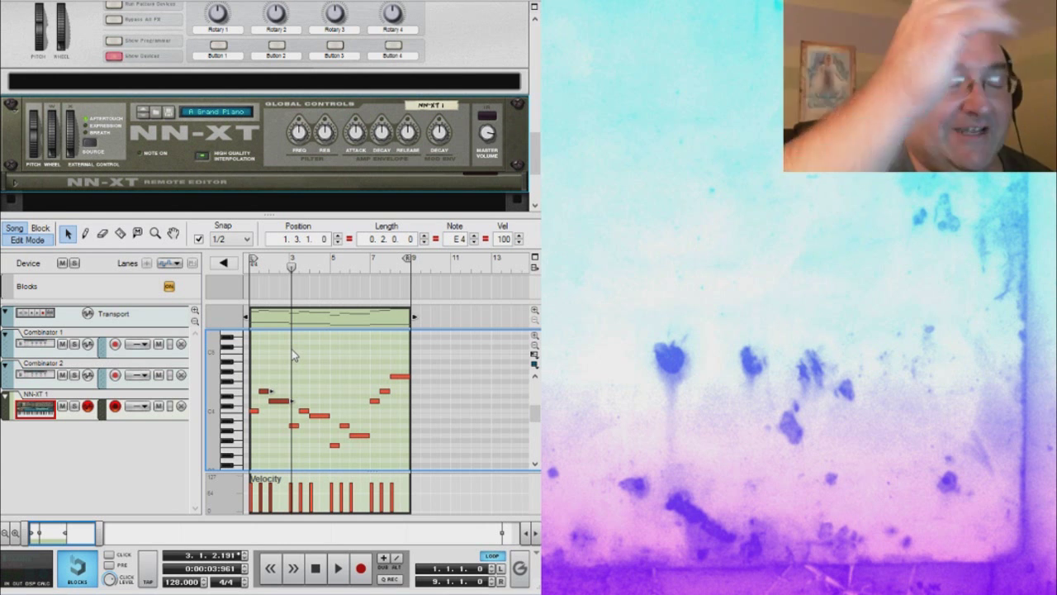
Listen to the clip with the lowered opening notes and stop playback
left_click(315, 568)
left_click(338, 567)
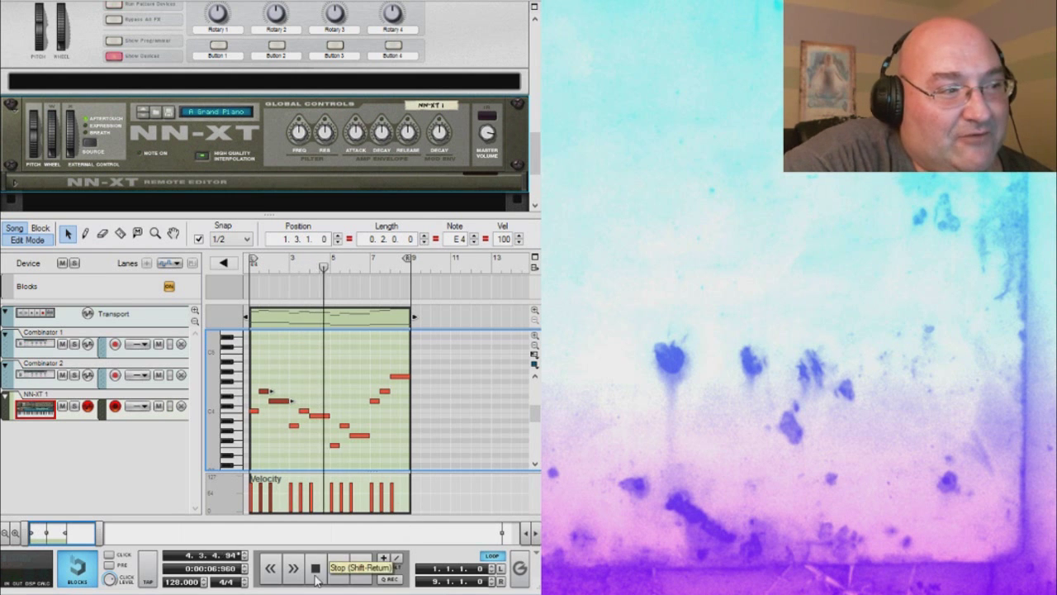
left_click(338, 568)
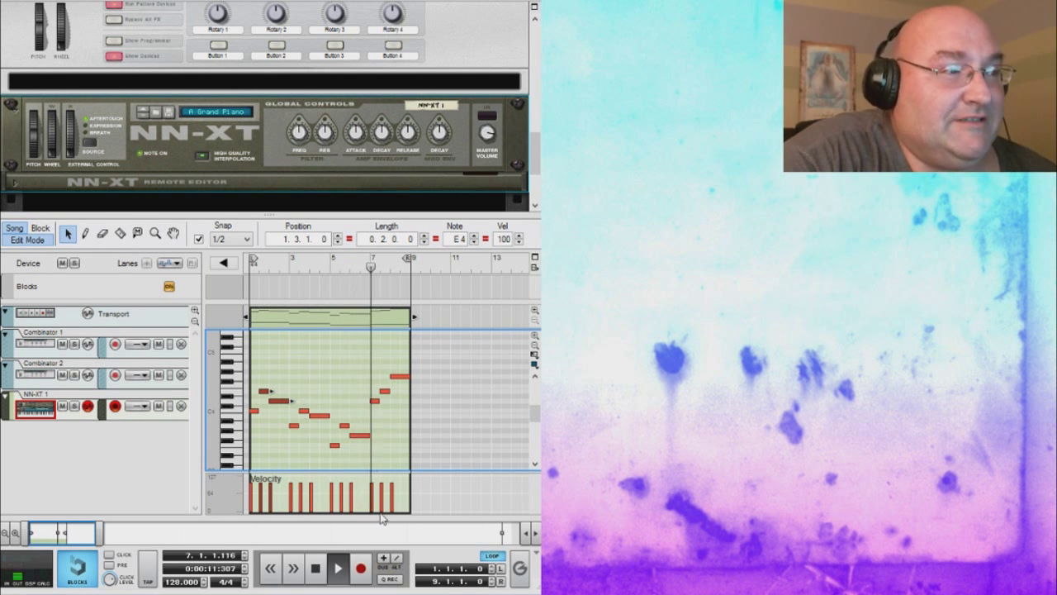
left_click(316, 572)
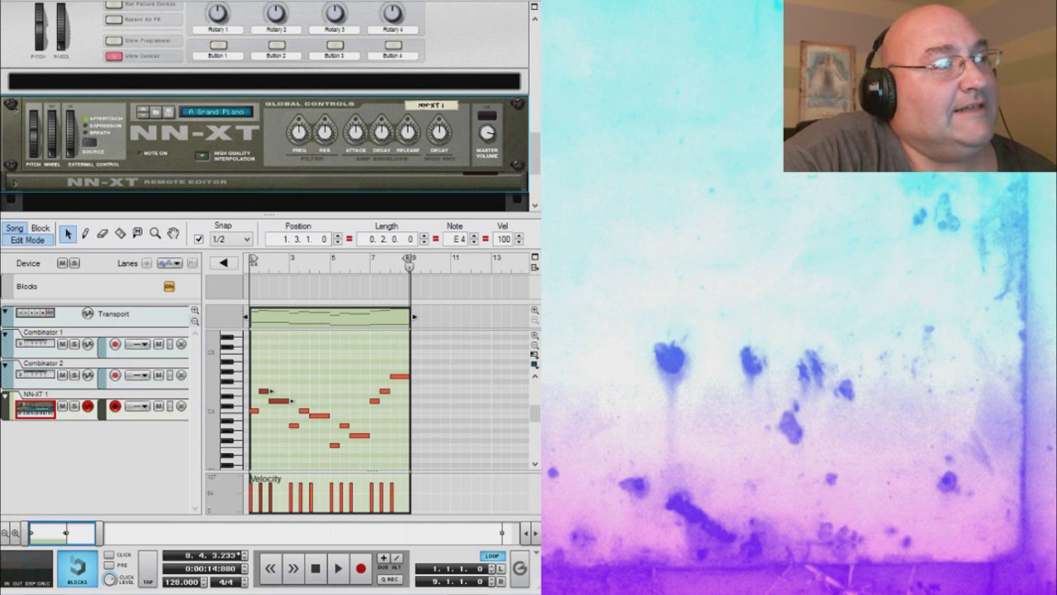
Draw an empty 8-bar clip starting at bar 9 and set the loop from bar 9 to bar 17
key("w")
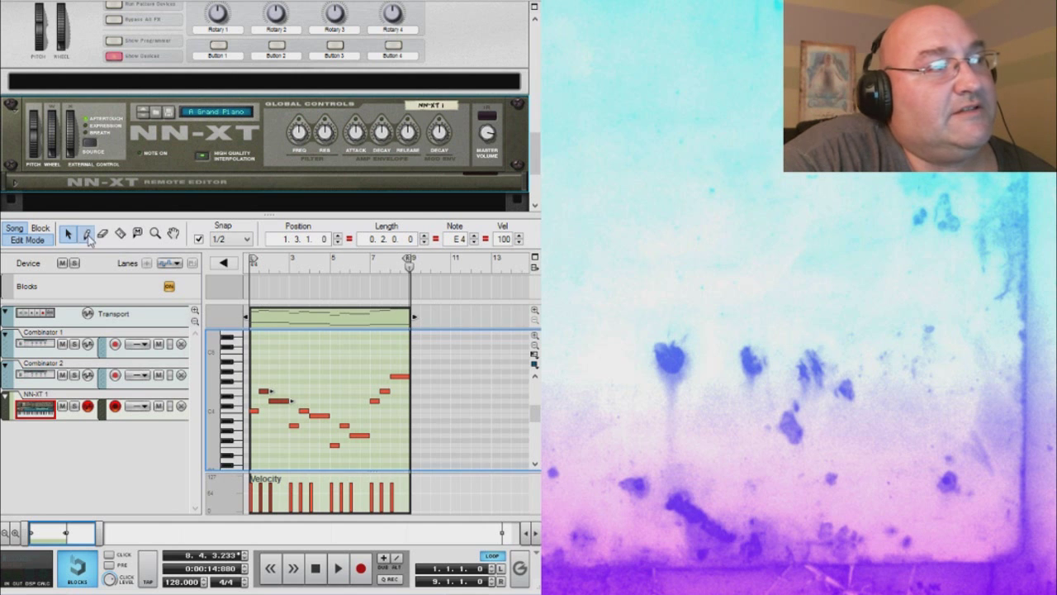
mouse_move(413, 314)
left_mouse_down()
mouse_move(498, 316)
mouse_move(389, 323)
left_mouse_up()
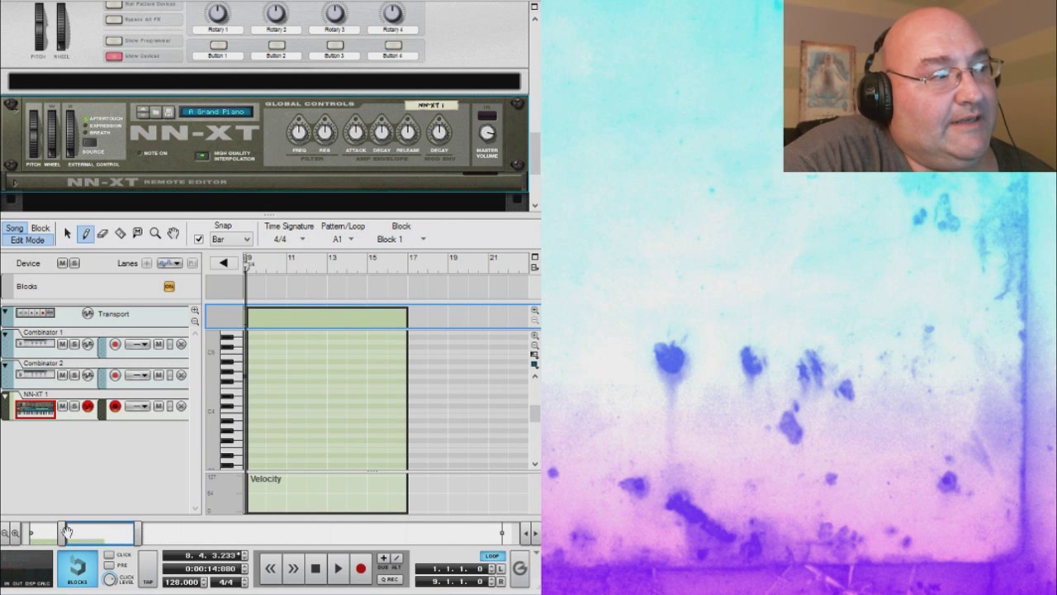
left_click_drag(62, 534, 25, 535)
left_click_drag(342, 263, 437, 261)
left_click_drag(253, 261, 347, 261)
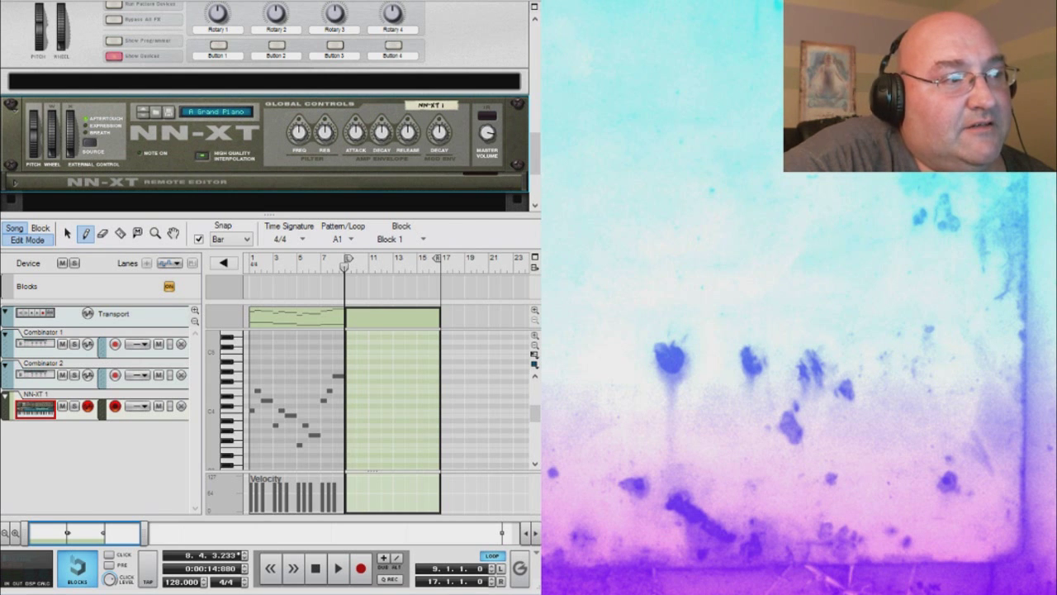
Draw two-beat notes in bar 9 of the new clip: C4 on beat 1 and D#4 on beat 3
left_click(353, 410)
key("q")
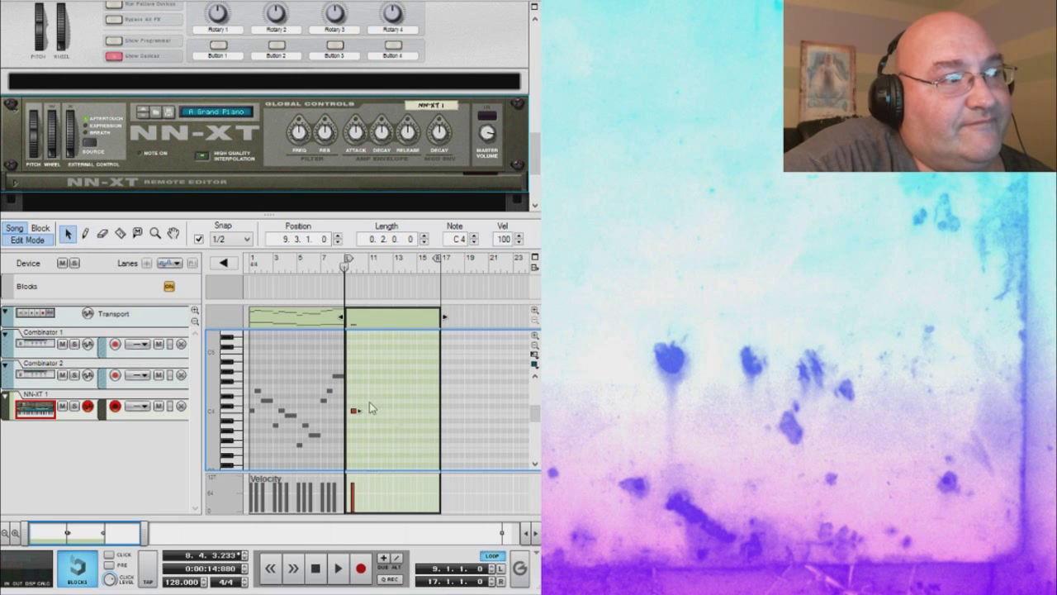
left_click_drag(357, 415, 351, 416)
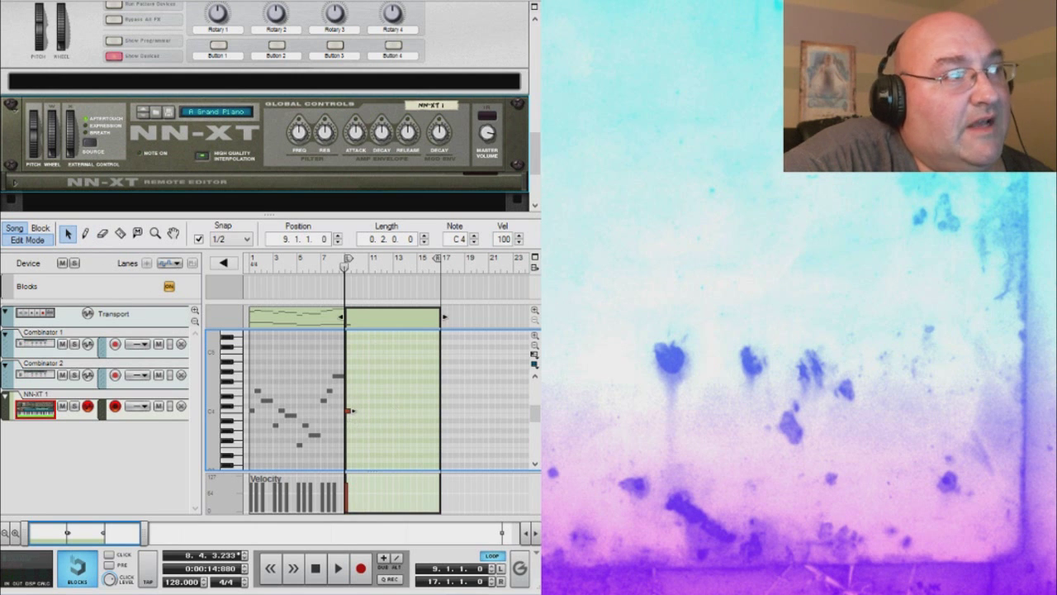
left_click(83, 235)
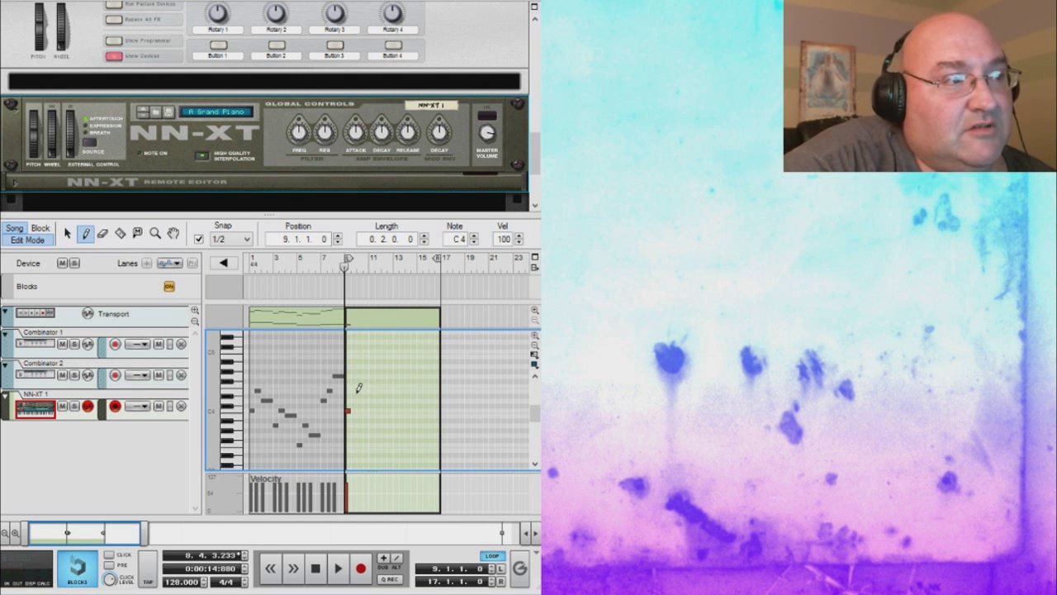
left_click(355, 395)
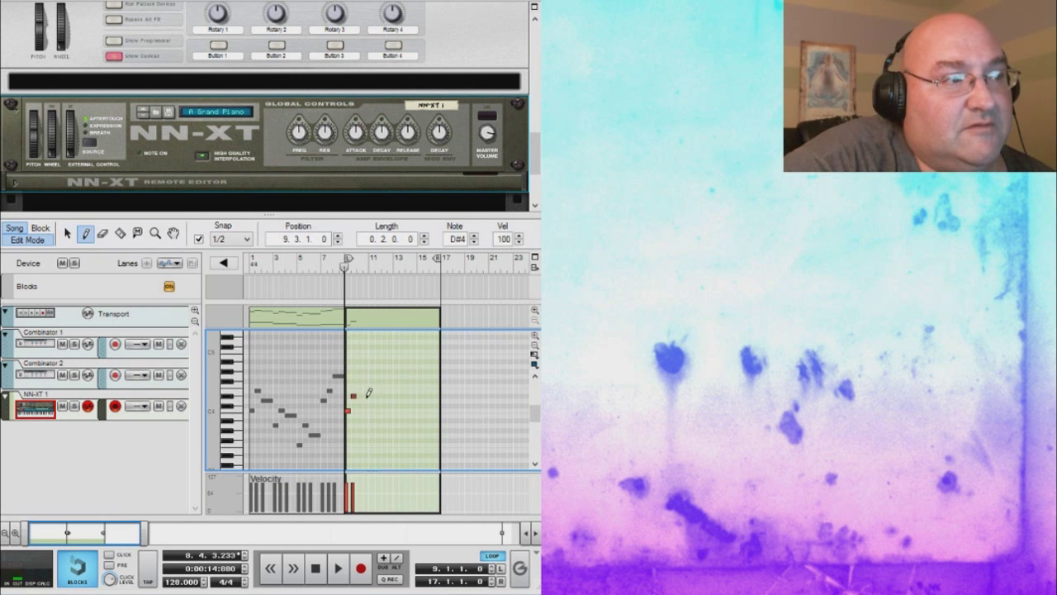
left_click(67, 234)
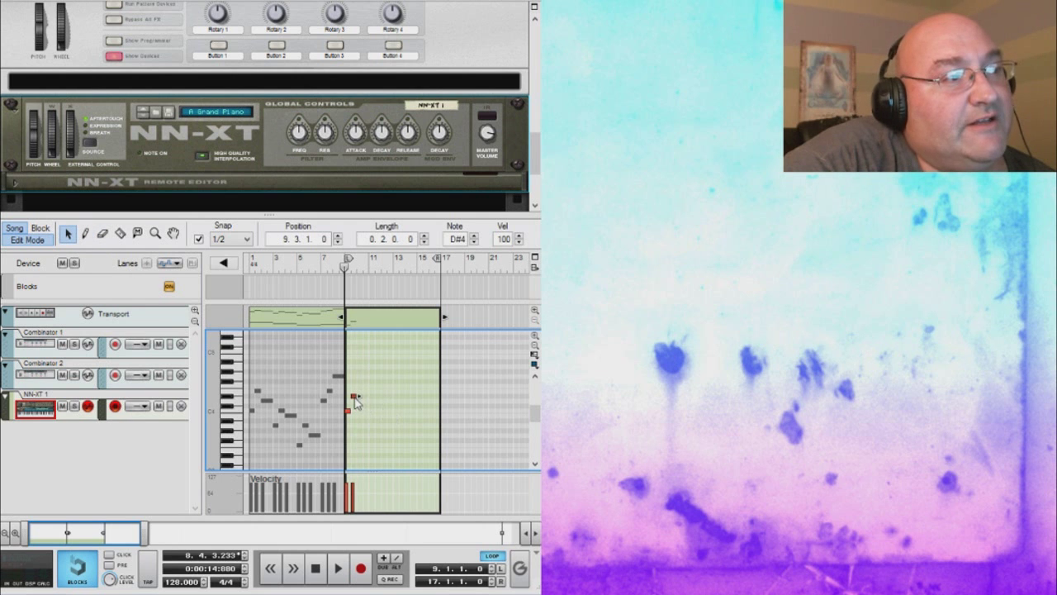
Raise the beat 3 note in bar 9 to E4 and draw a one-bar D4 note in bar 10
left_click_drag(353, 401, 354, 395)
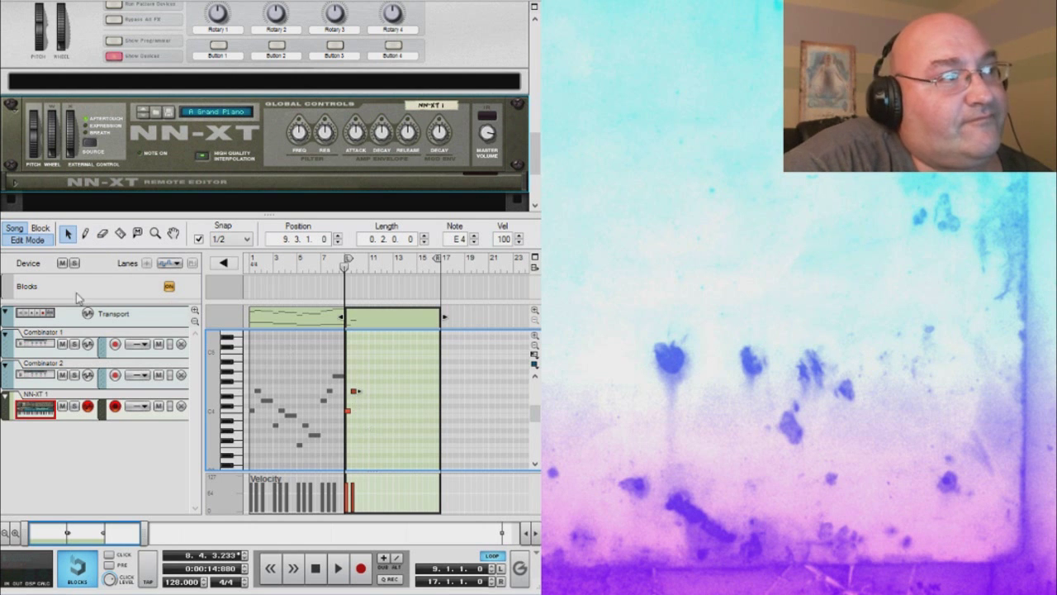
left_click(86, 235)
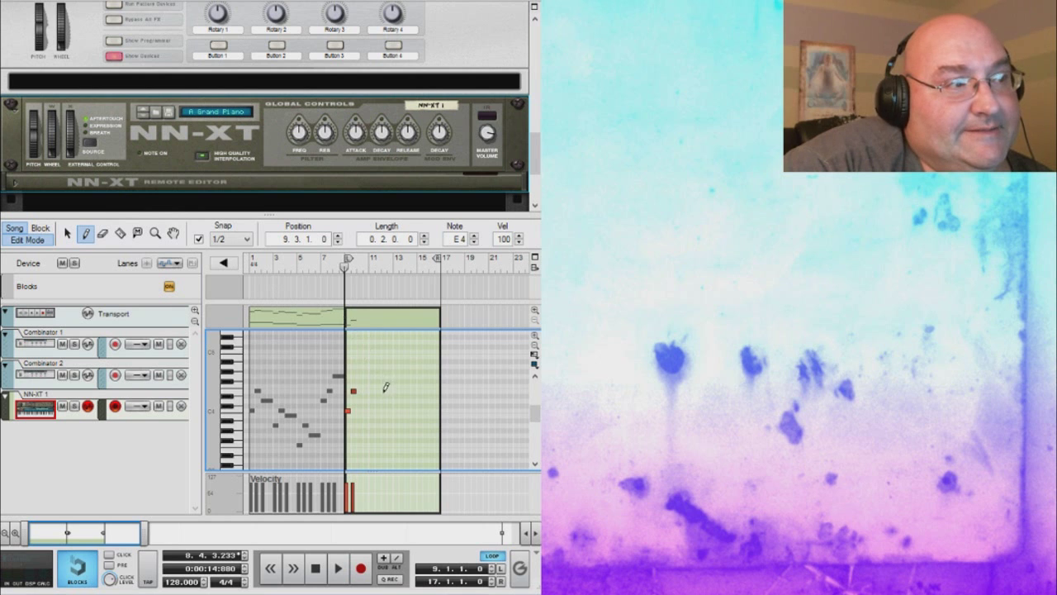
left_click_drag(359, 400, 368, 400)
Audition the E4 and D4 notes in bars 9 and 10 an octave higher and move them back down
left_click(68, 234)
key("shift+Left")
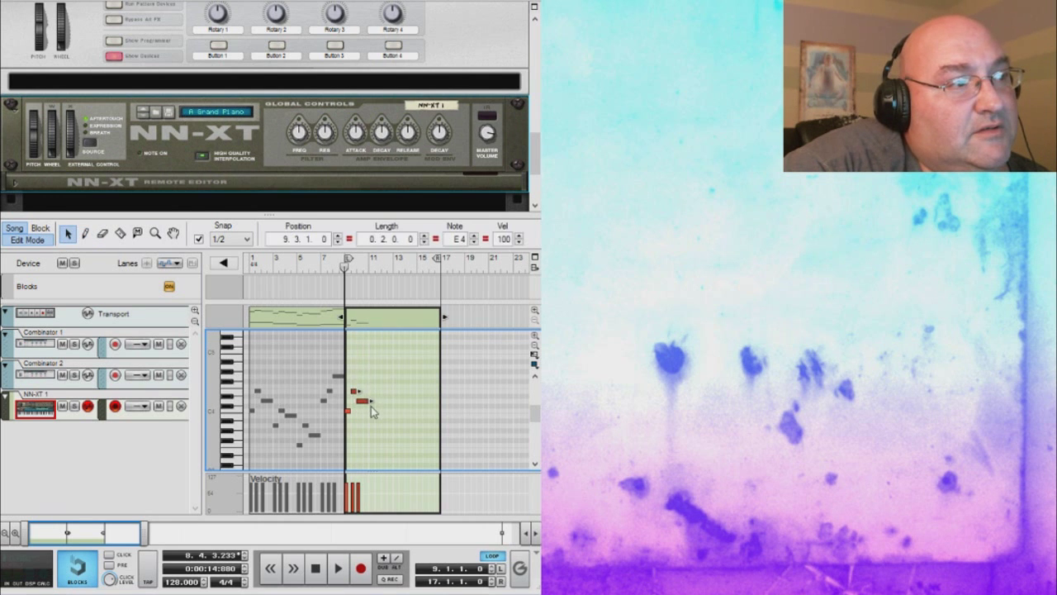
left_click_drag(366, 405, 369, 350)
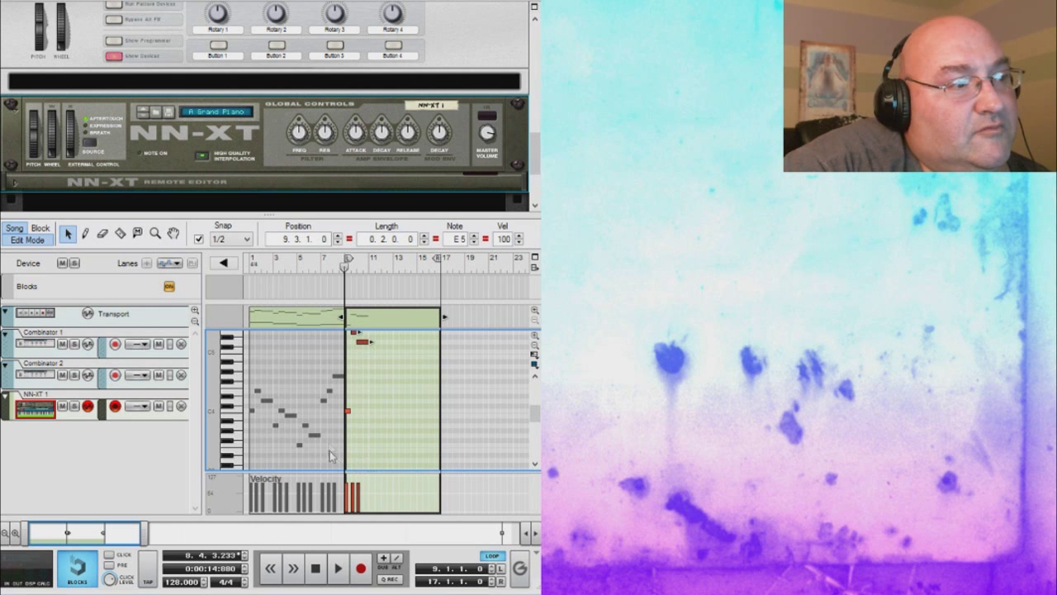
left_click(338, 569)
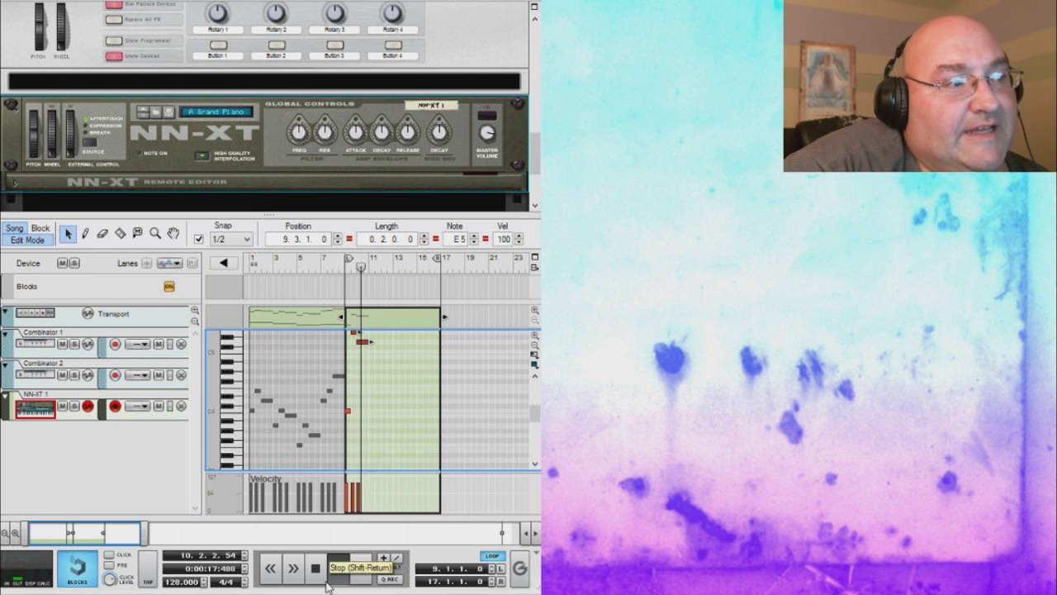
left_click(312, 578)
left_click_drag(363, 342, 368, 404)
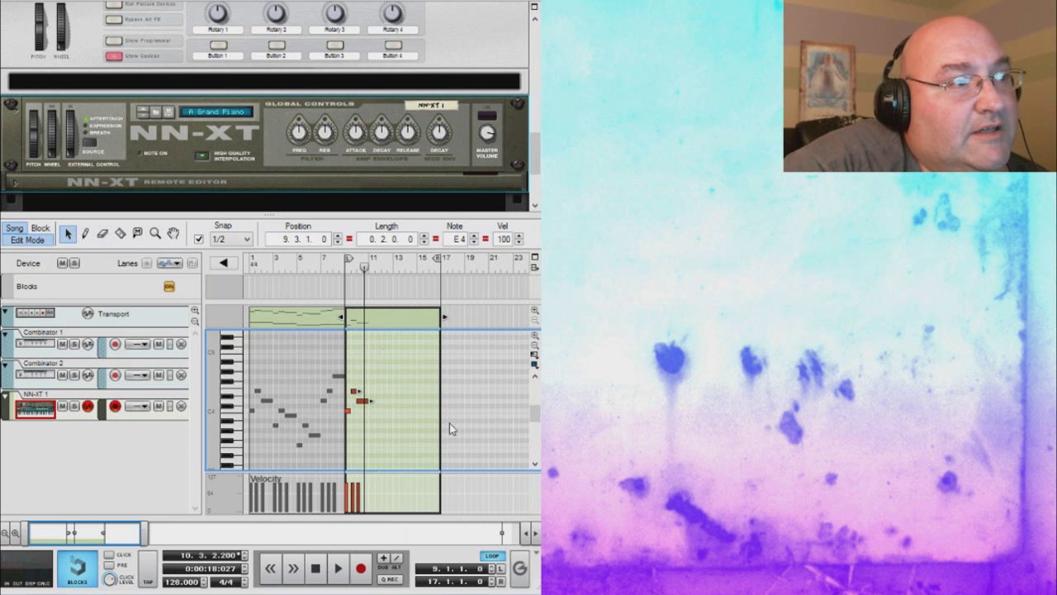
Draw two-beat notes D4 and C4 in bar 11 and a one-bar B3 note in bar 12
left_click(85, 234)
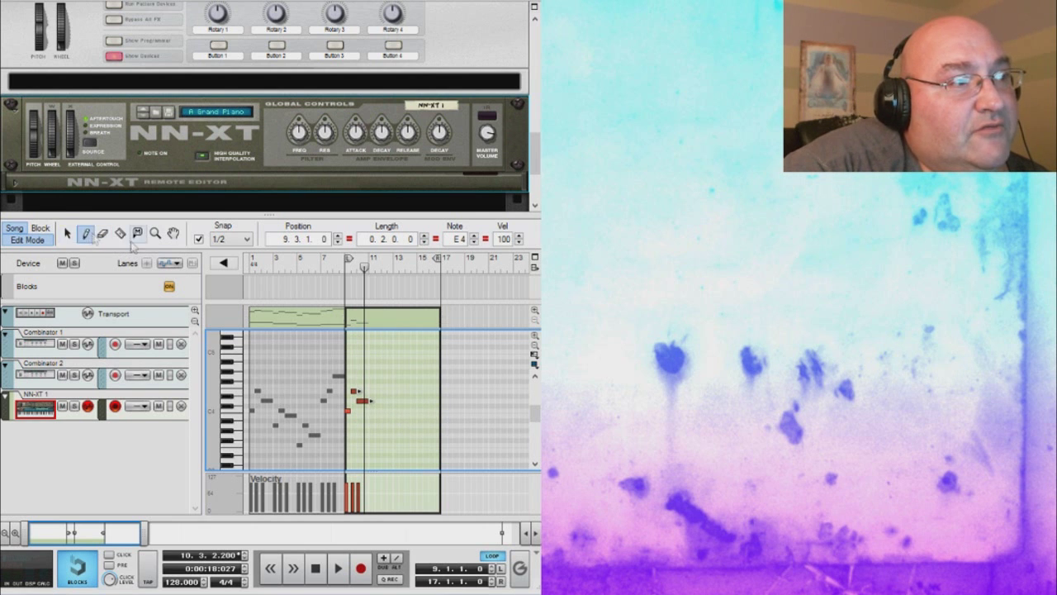
left_click(372, 400)
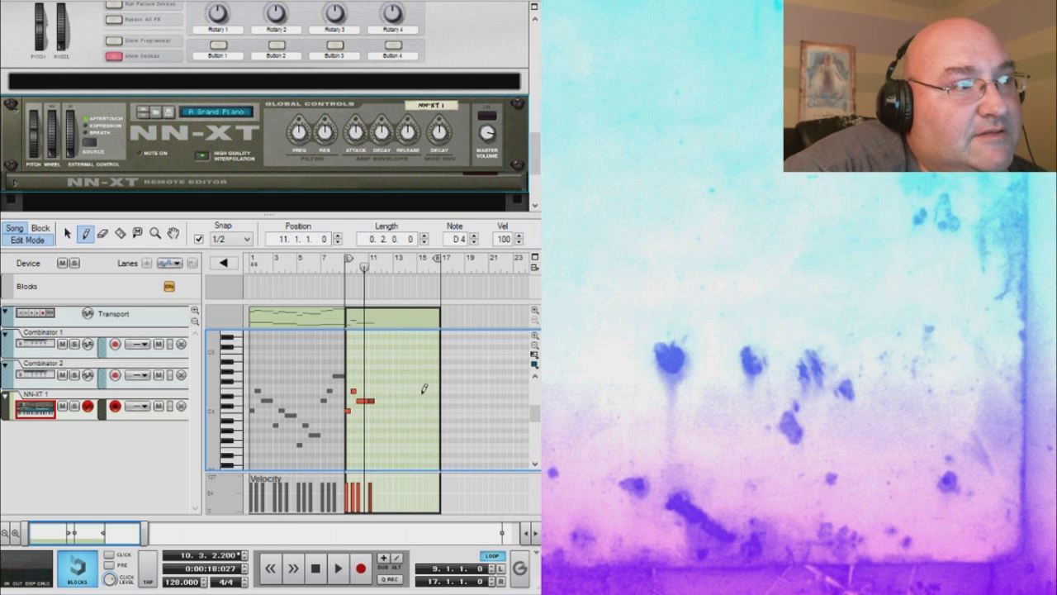
left_click(378, 409)
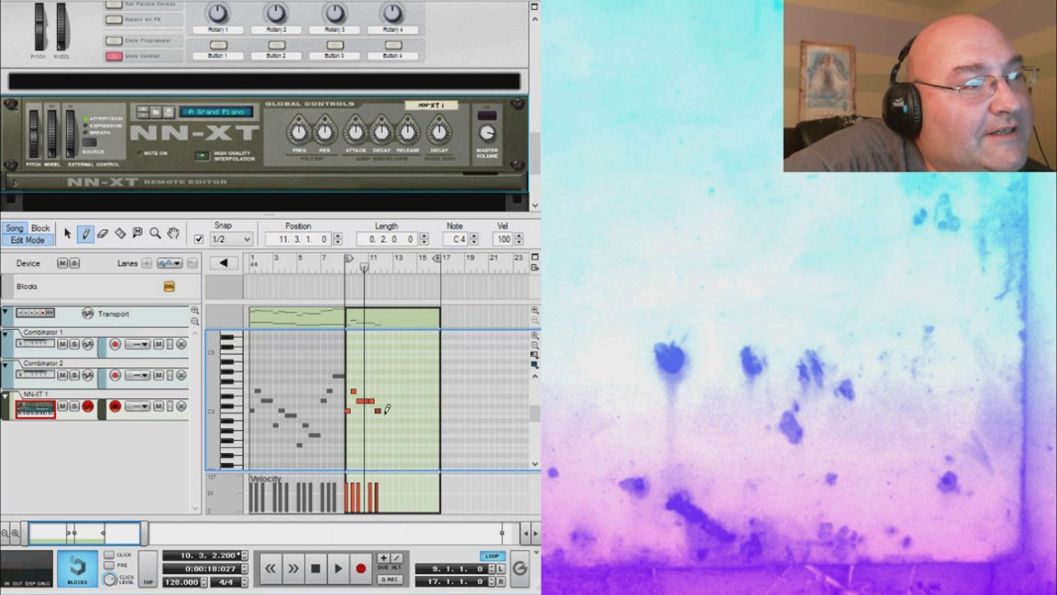
left_click_drag(384, 415, 395, 415)
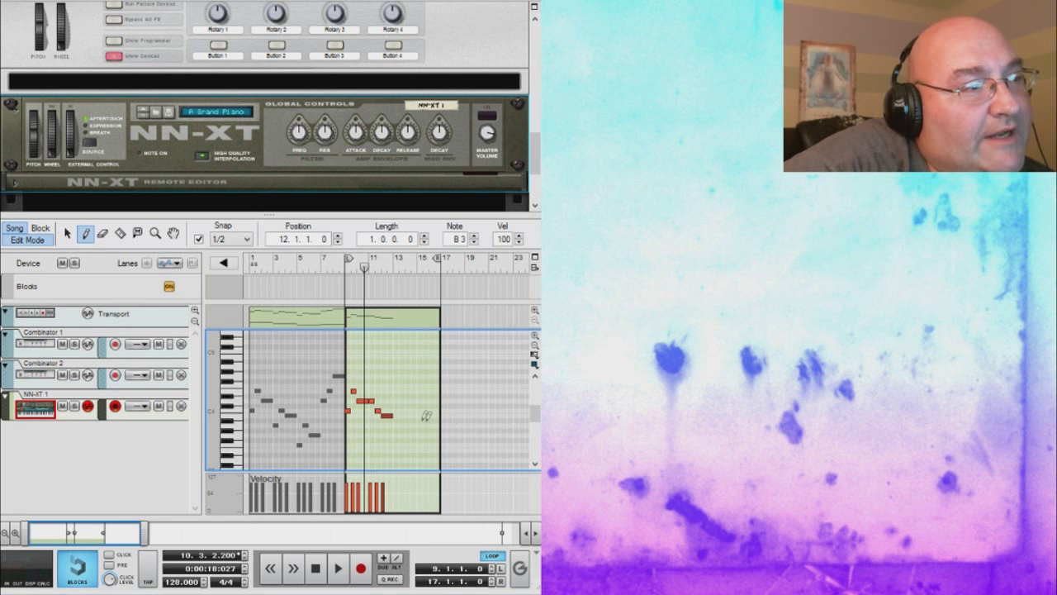
Swap the two notes in bar 11 so that C4 is on beat 1 and D4 on beat 3
left_click(68, 233)
left_click(377, 412)
left_click_drag(373, 417, 378, 401)
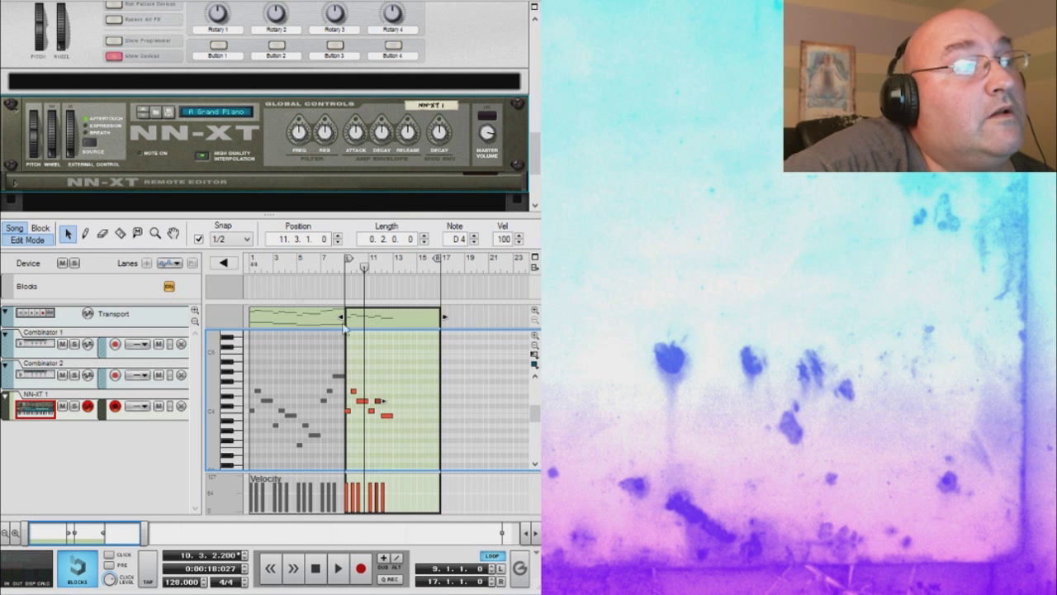
Draw two-beat notes F4 and F3 in bar 13 and a one-bar E4 note in bar 14
left_click(86, 235)
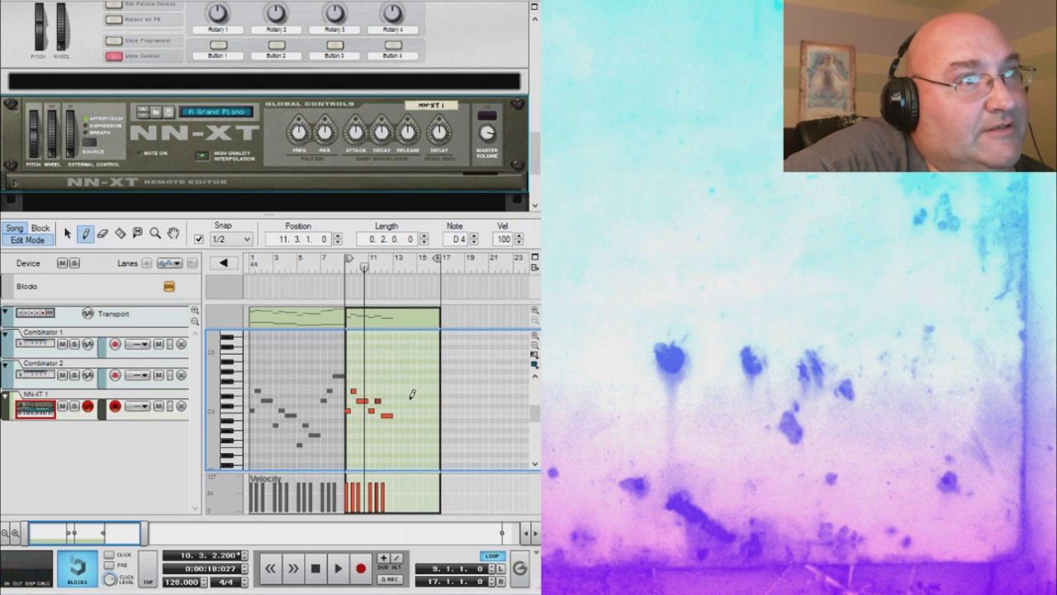
left_click(397, 385)
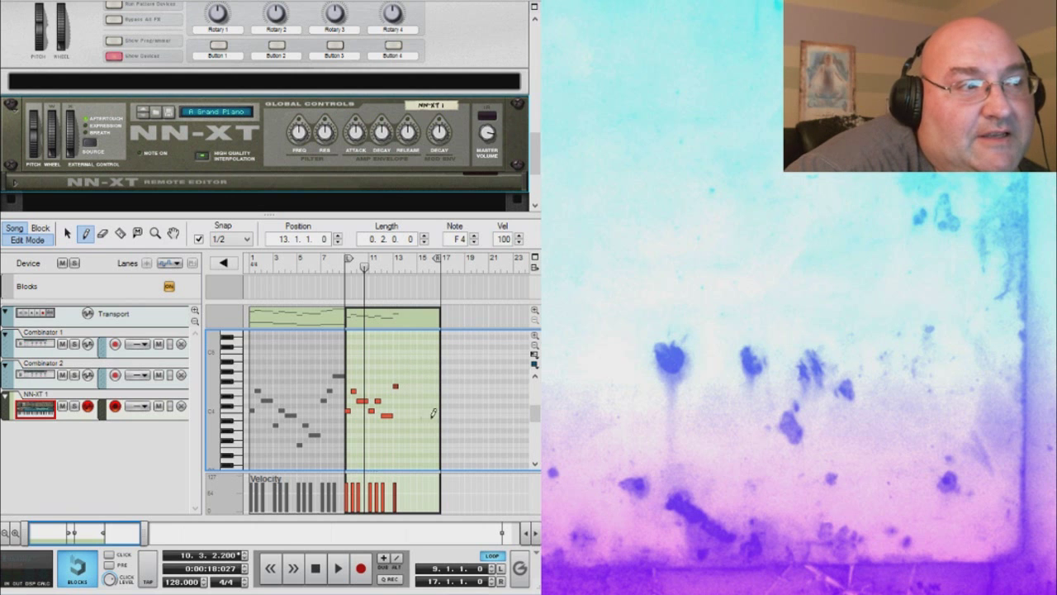
left_click(402, 444)
left_click_drag(408, 388, 417, 389)
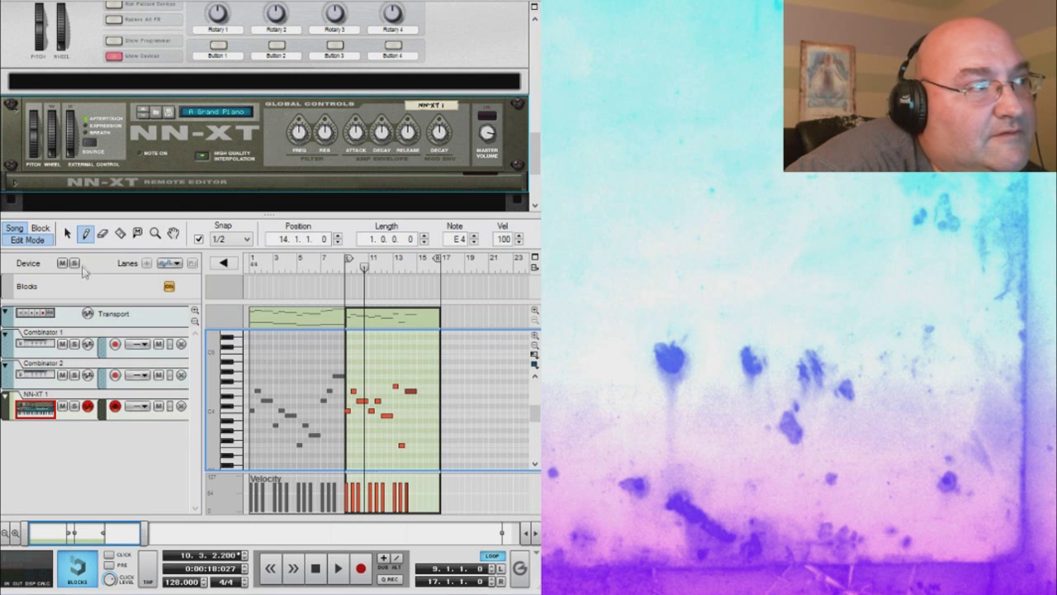
Swap the two notes in bar 13 so that F3 is on beat 1 and F4 on beat 3
left_click(67, 234)
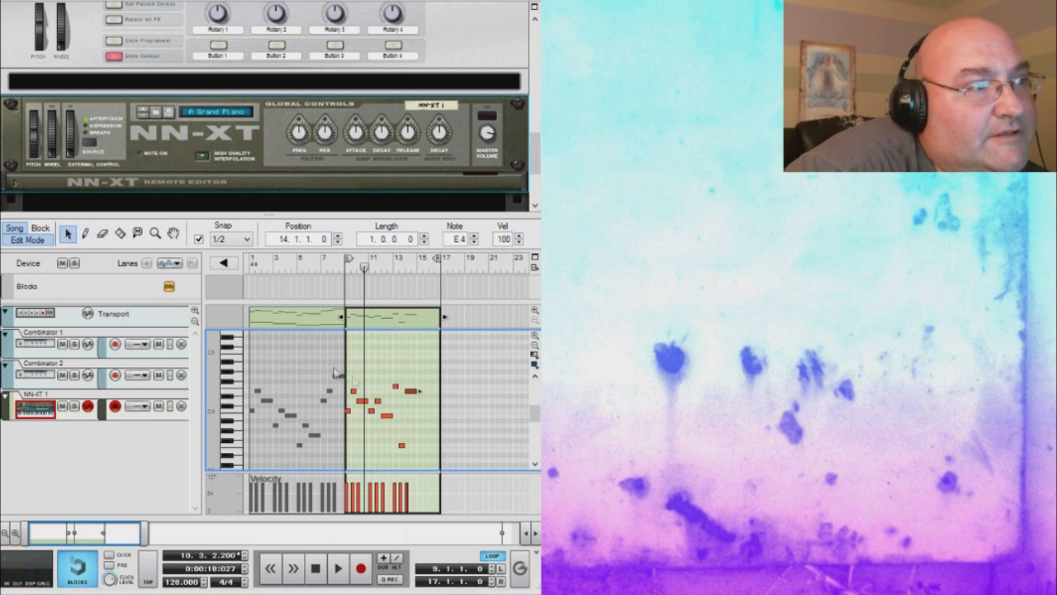
left_click_drag(395, 389, 402, 387)
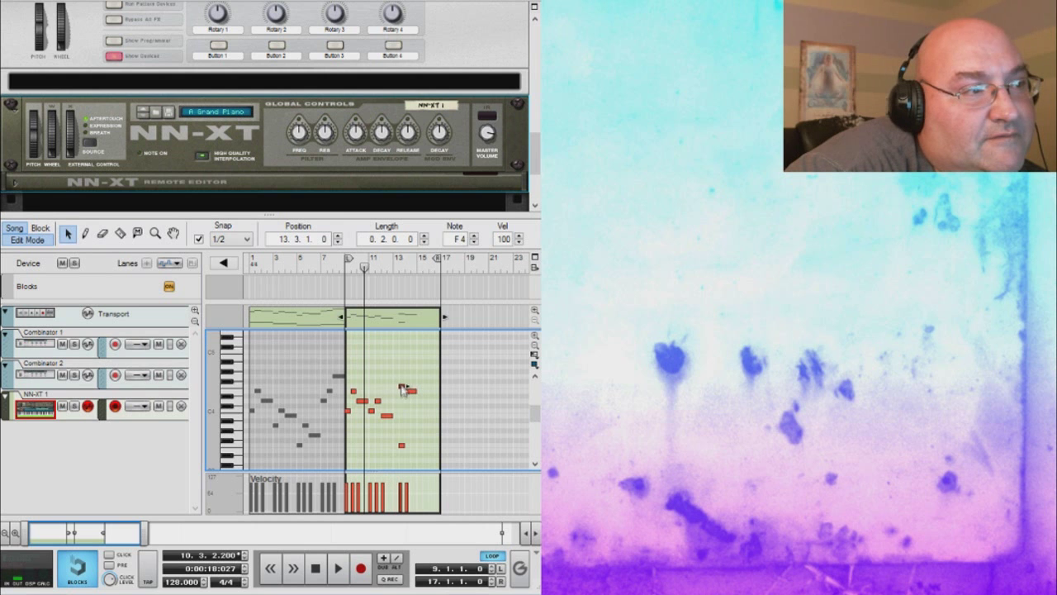
left_click_drag(402, 446, 396, 447)
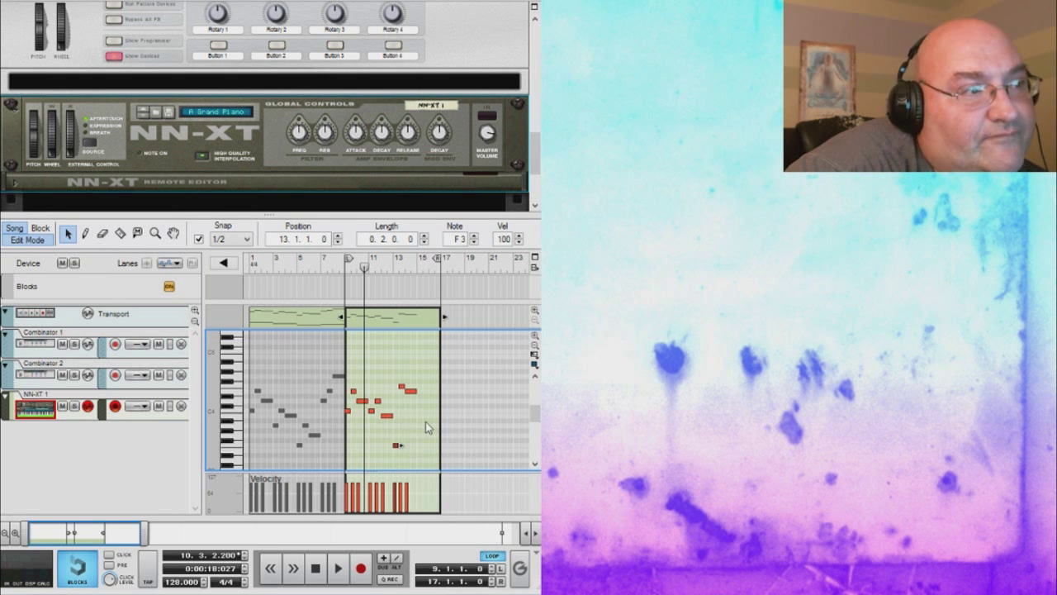
Draw two-beat notes G3 and E4 in bar 15 and a one-bar D4 in bar 16, and start playback from bar 9
left_click(87, 235)
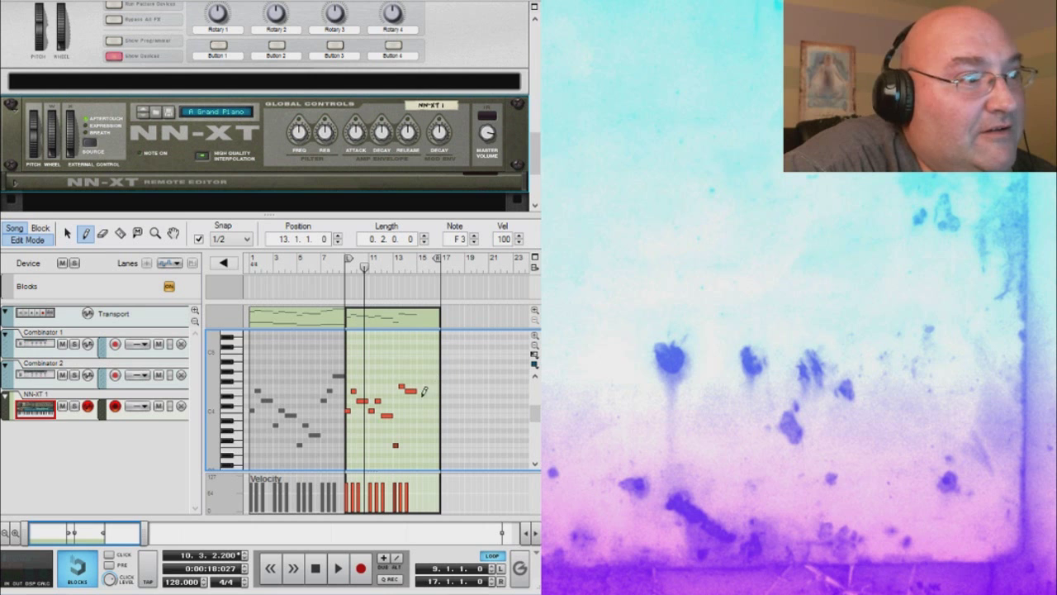
left_click(419, 435)
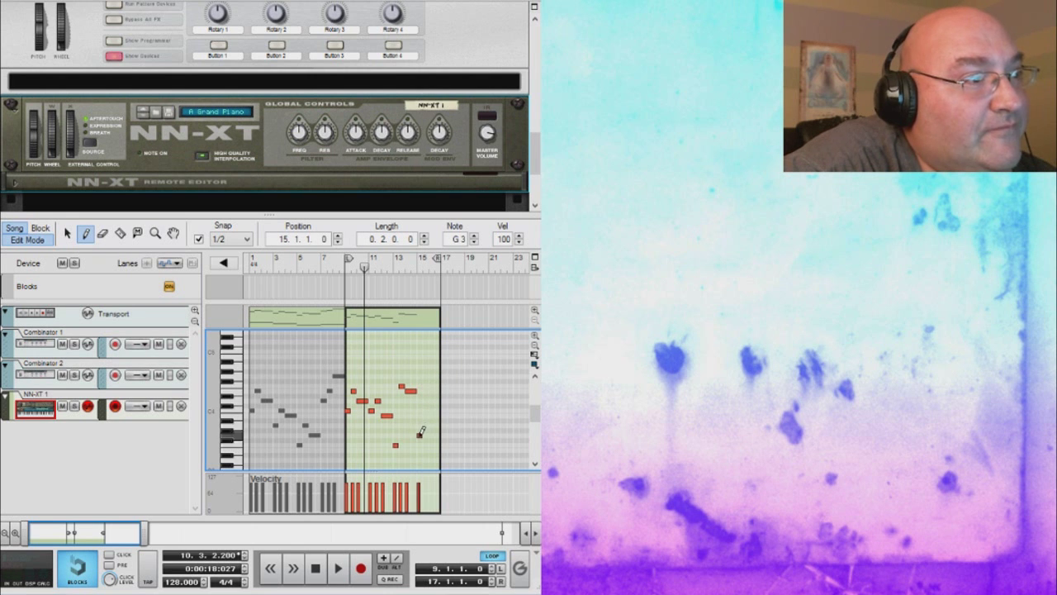
left_click(425, 390)
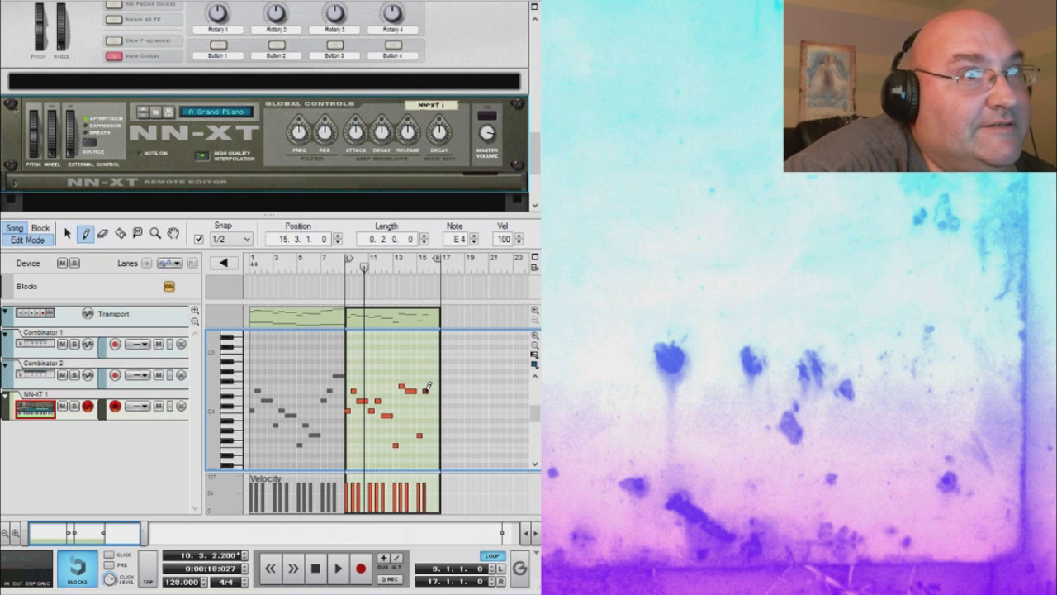
left_click_drag(430, 400, 440, 400)
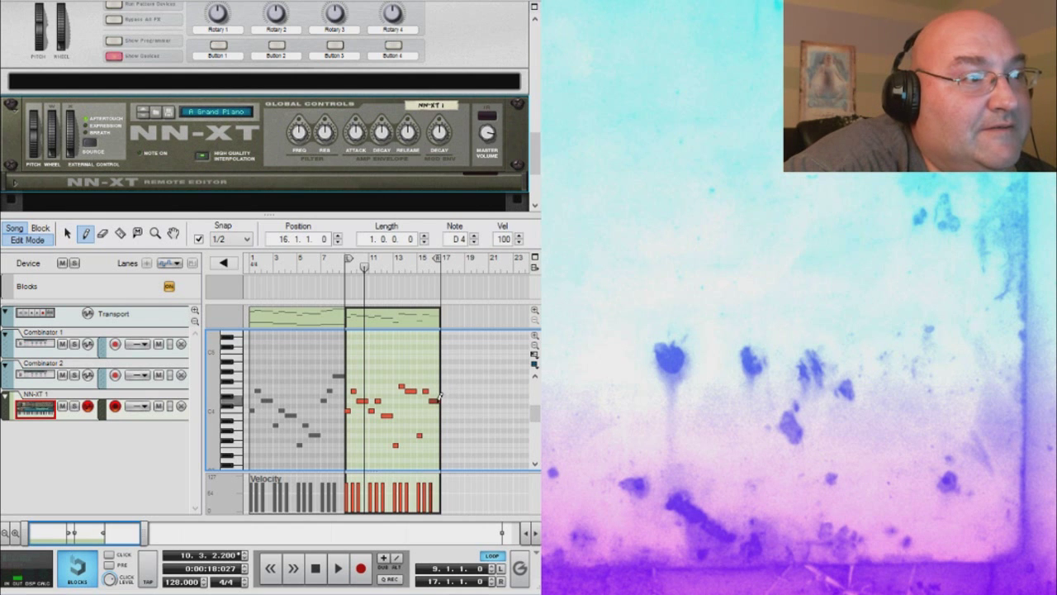
left_click_drag(364, 266, 345, 267)
left_click(335, 568)
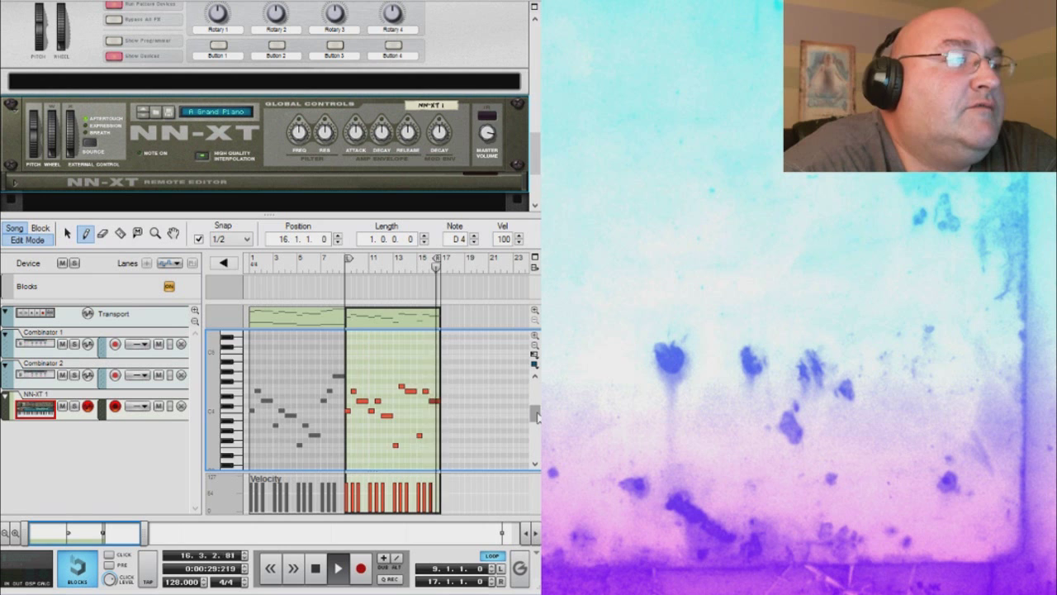
Draw a bass line of two-bar notes C2, D2, F2 and G2 starting at bars 9, 11, 13 and 15
left_click_drag(533, 414, 532, 429)
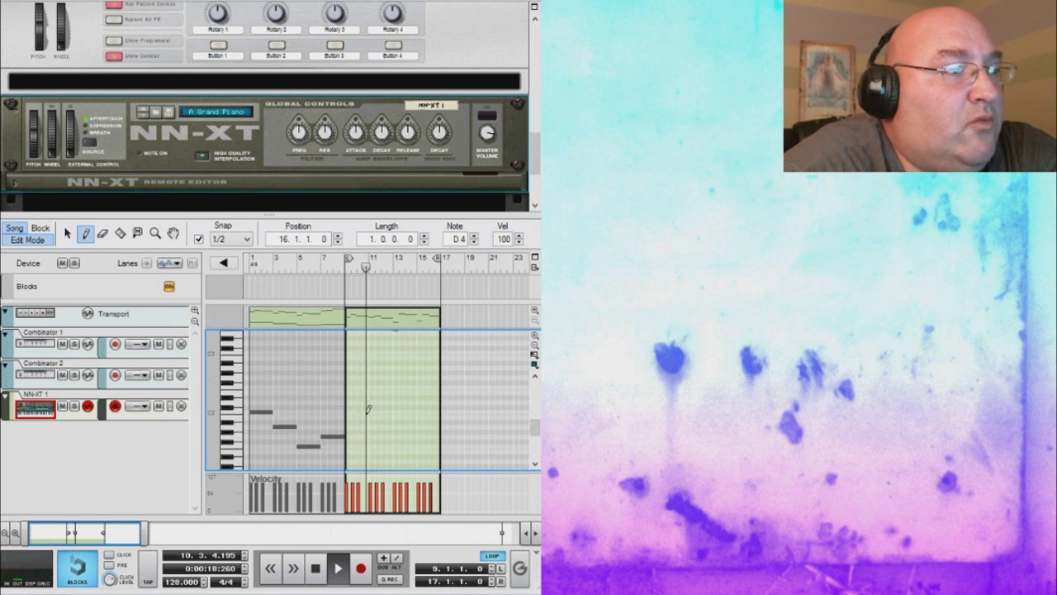
left_click(351, 411)
left_click_drag(351, 411, 393, 401)
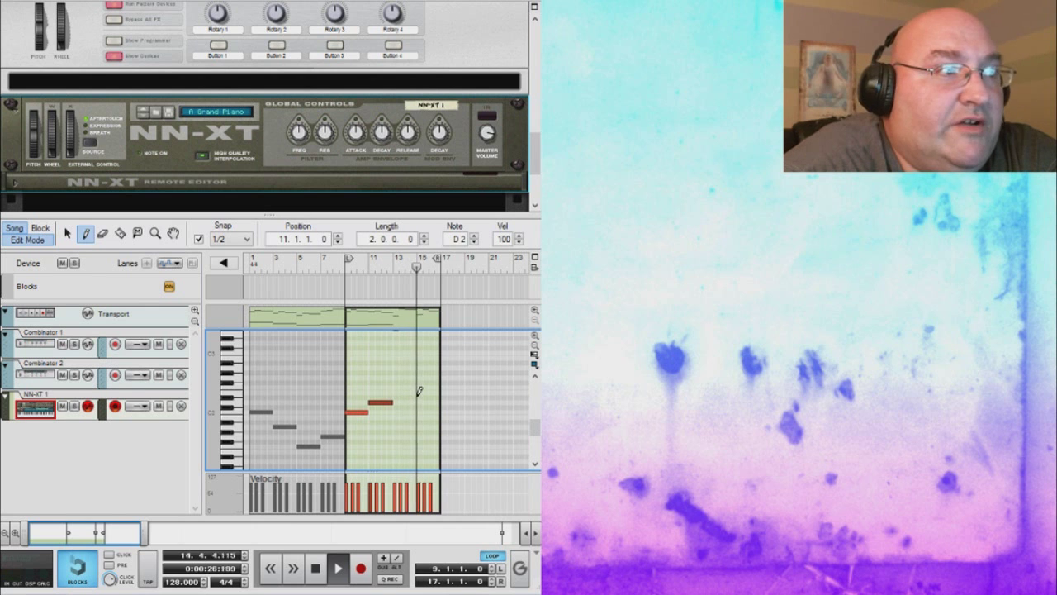
left_click_drag(395, 386, 413, 386)
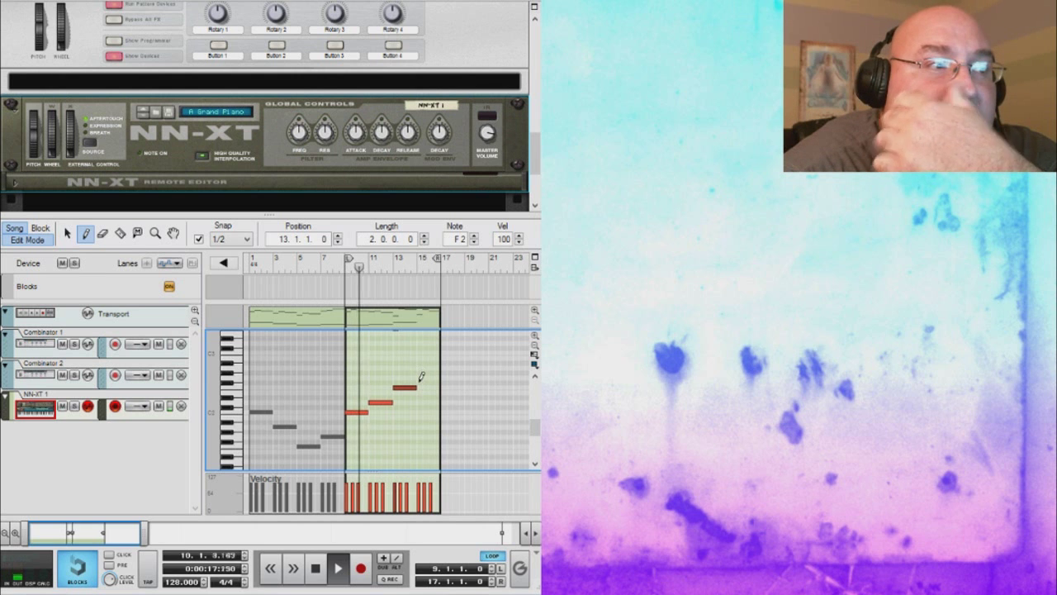
left_click_drag(419, 377, 442, 376)
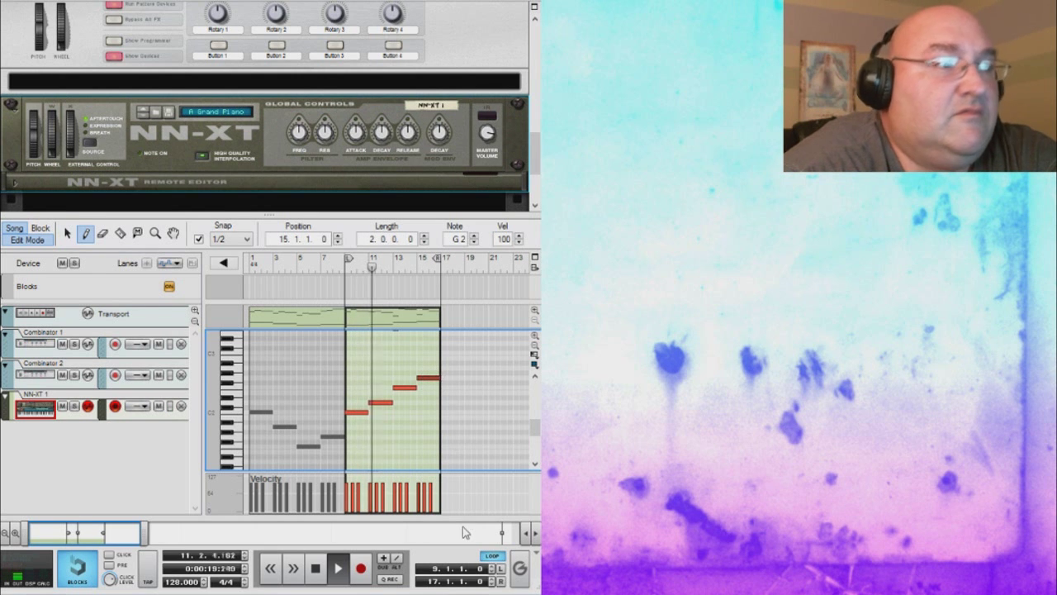
Listen to the looped melody together with its new bass line and stop playback
left_click_drag(534, 426, 535, 417)
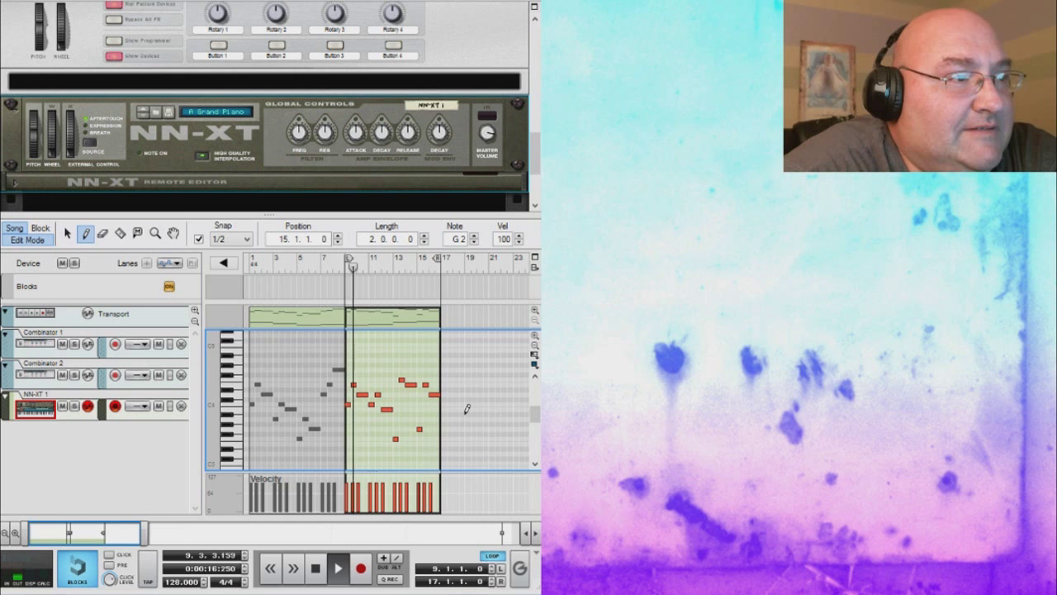
left_click(318, 574)
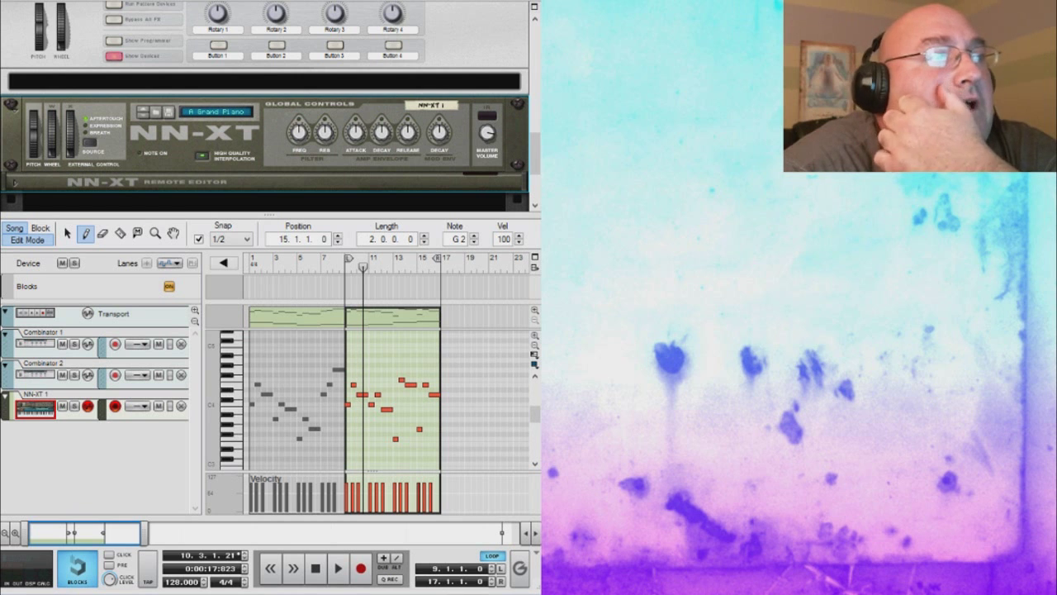
Draw an empty 8-bar clip starting at bar 17 and set the loop from bar 17 to bar 25
left_click(68, 233)
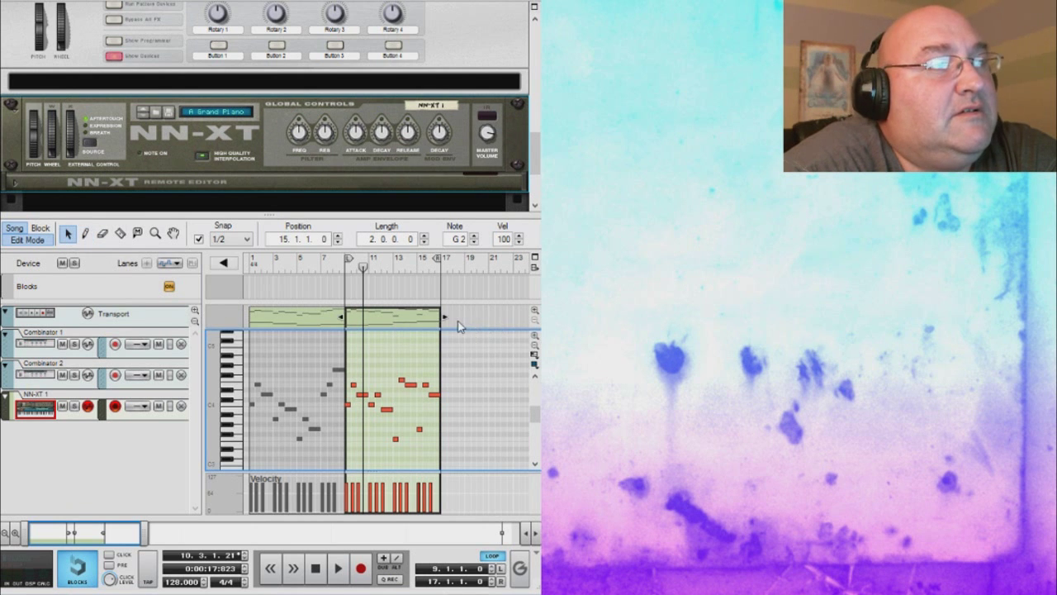
left_click(86, 234)
mouse_move(447, 314)
left_mouse_down()
mouse_move(529, 317)
mouse_move(400, 319)
left_mouse_up()
left_click_drag(302, 259, 398, 260)
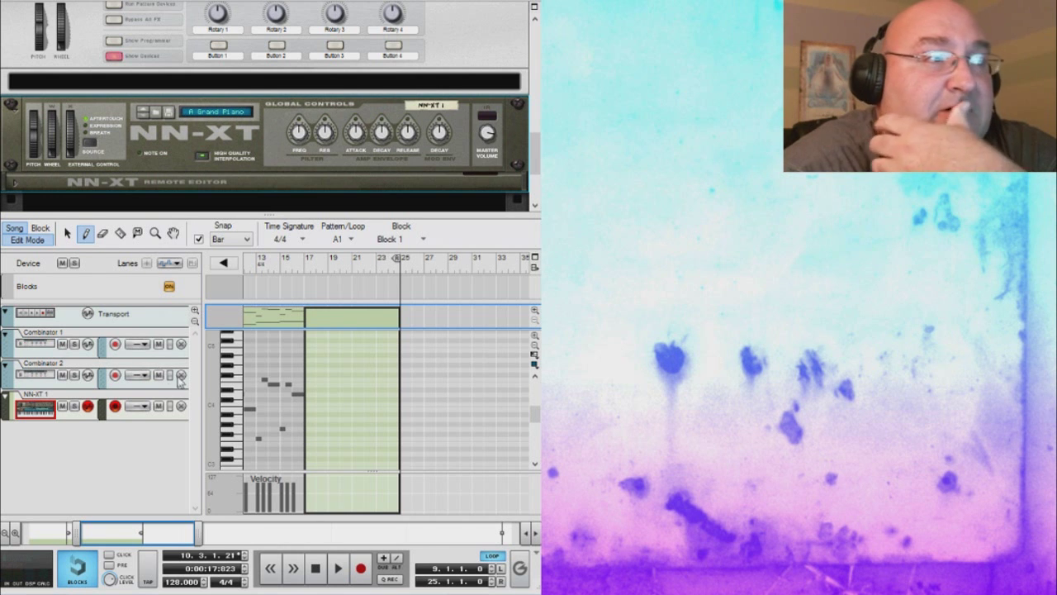
left_click_drag(76, 533, 44, 532)
left_click_drag(285, 258, 360, 275)
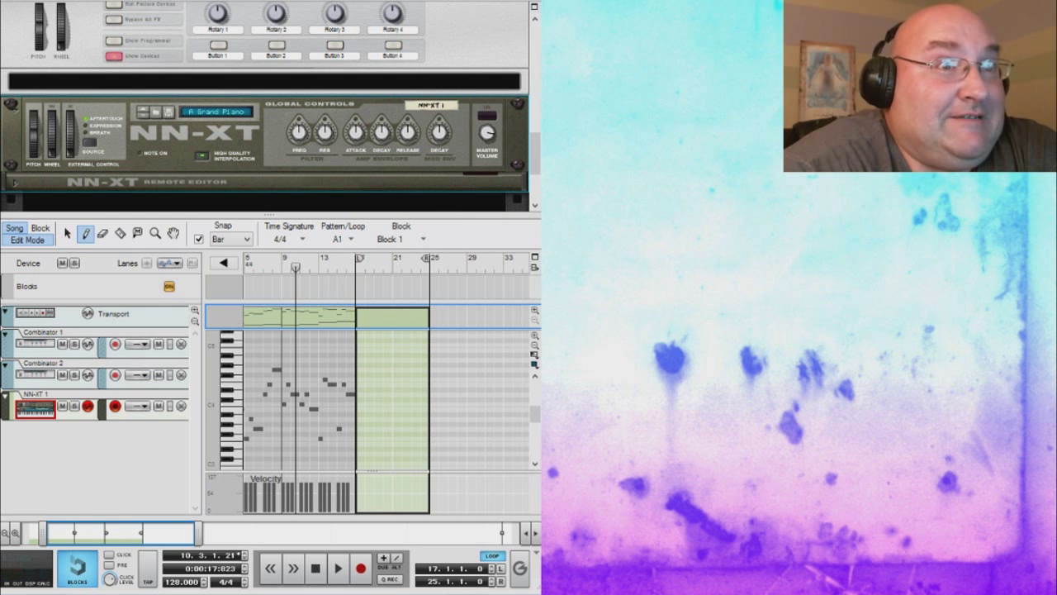
Draw two-beat notes C4 and E4 in bar 17 and a one-bar F4 note in bar 18 of the new clip
left_click(67, 234)
left_click(84, 238)
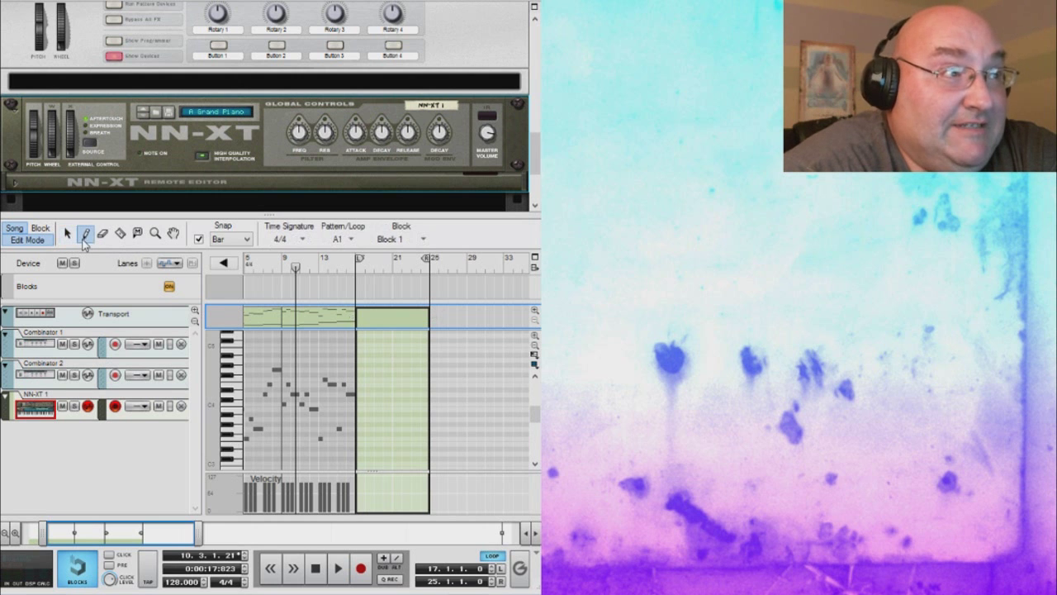
left_click(359, 403)
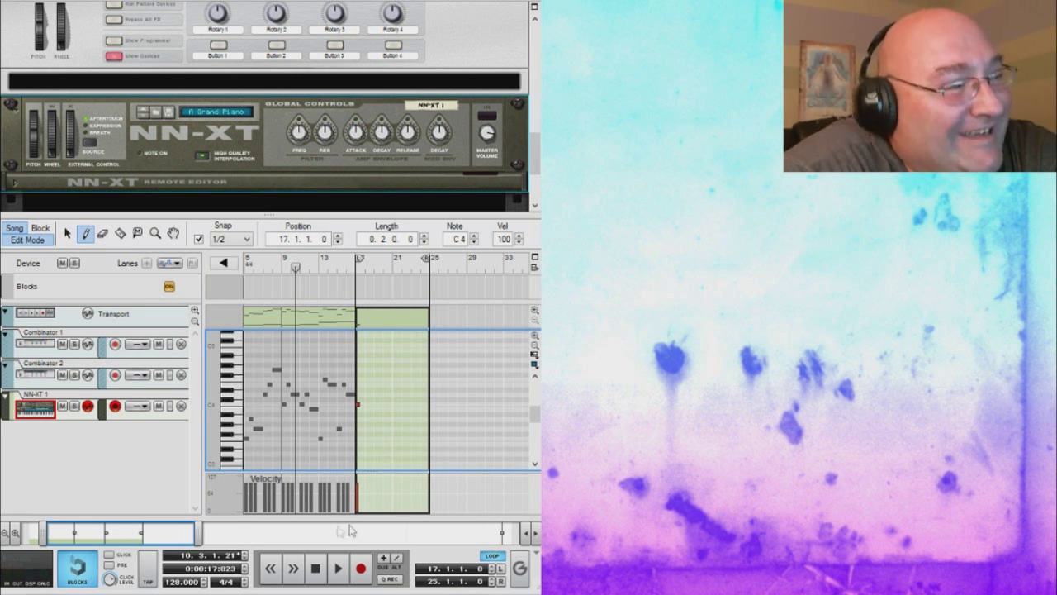
left_click(15, 533)
left_click(16, 533)
left_click(15, 533)
left_click(16, 533)
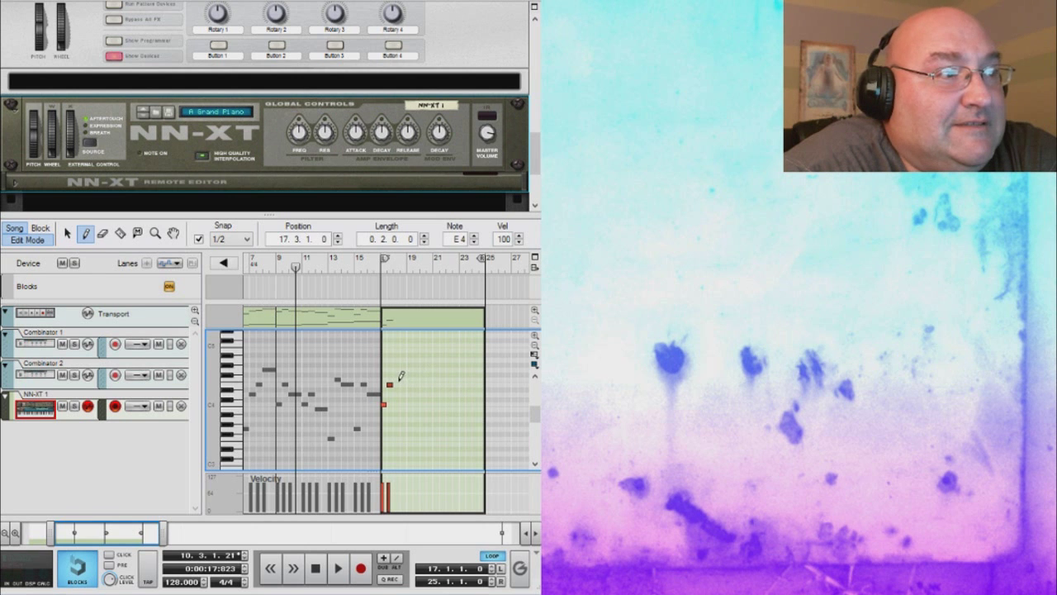
left_click(396, 379)
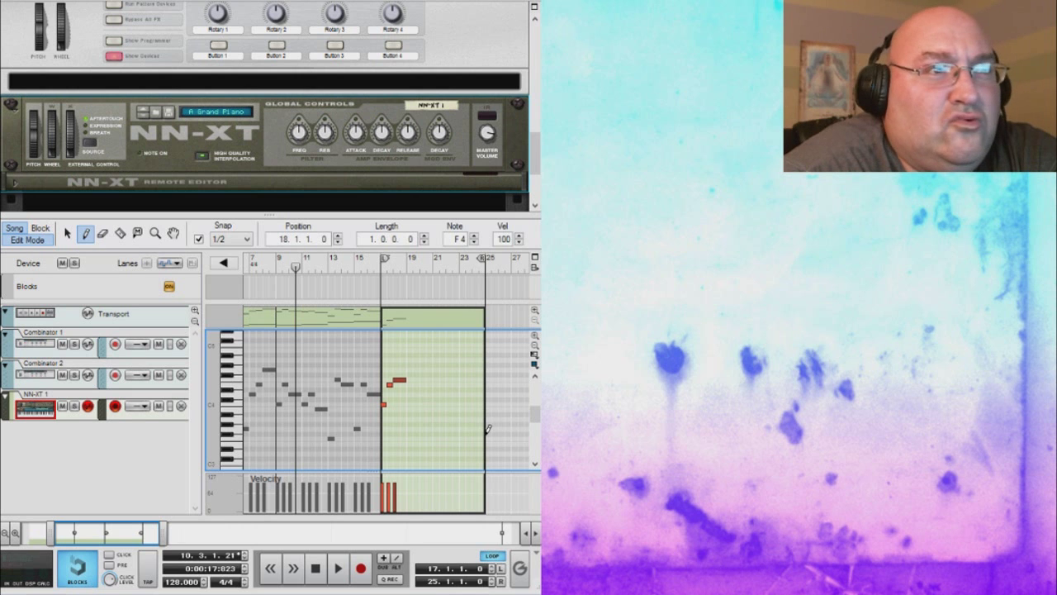
Draw two-beat notes D4 and F4 in bar 19, one-bar C4 in bar 20, two-beat F4 and C4 in bar 21, one-bar D4 in bar 22
left_click(409, 393)
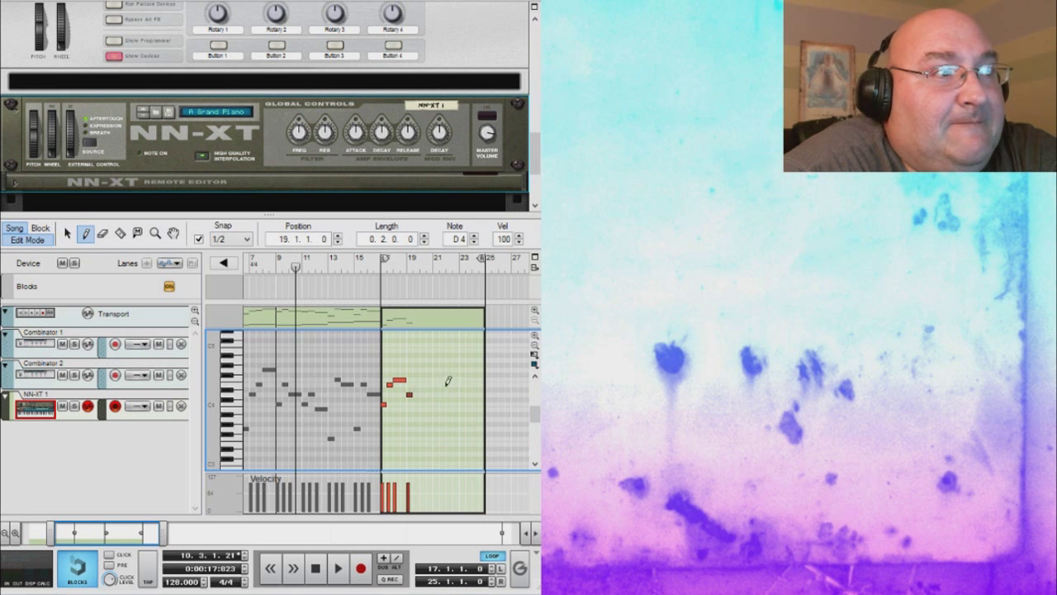
left_click(415, 380)
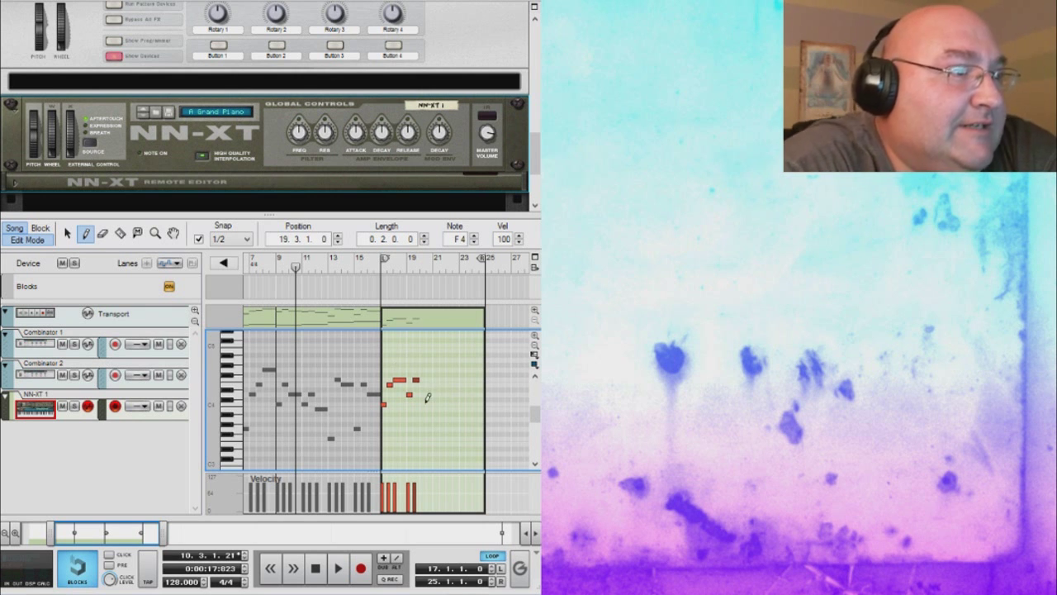
left_click_drag(424, 403, 431, 402)
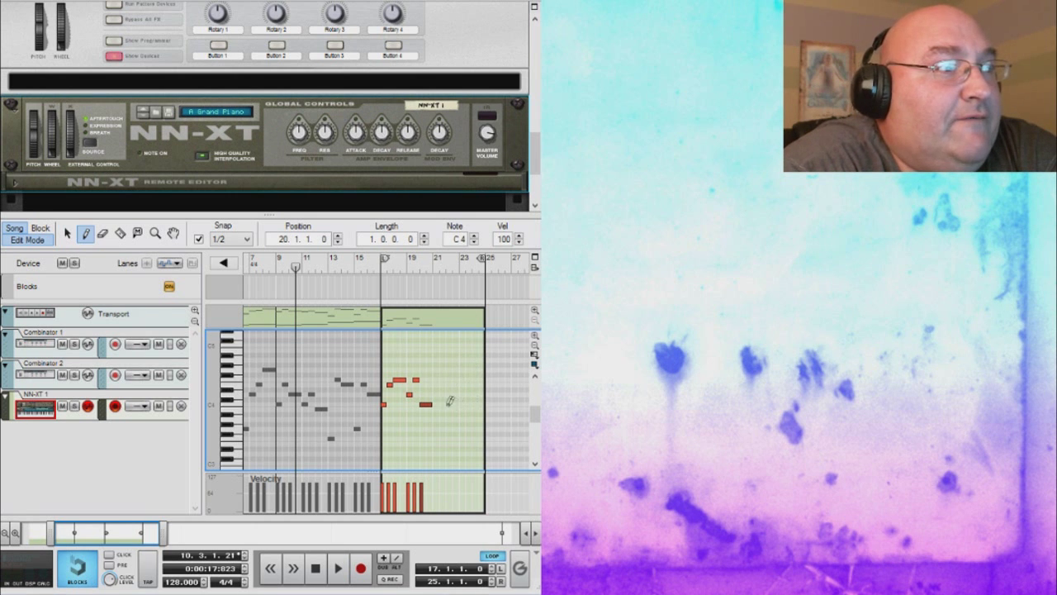
left_click(436, 380)
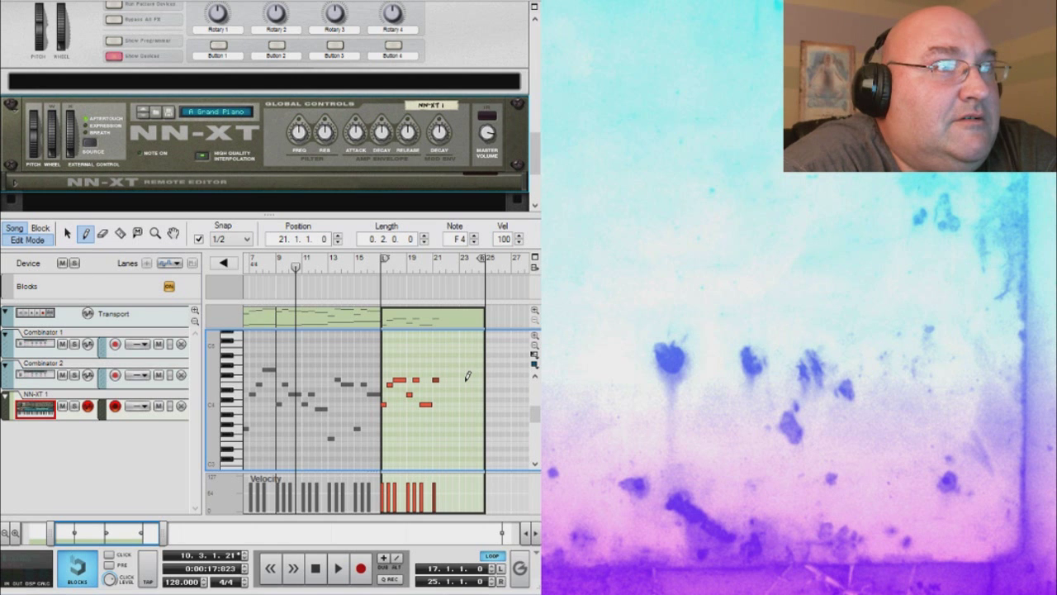
left_click(443, 403)
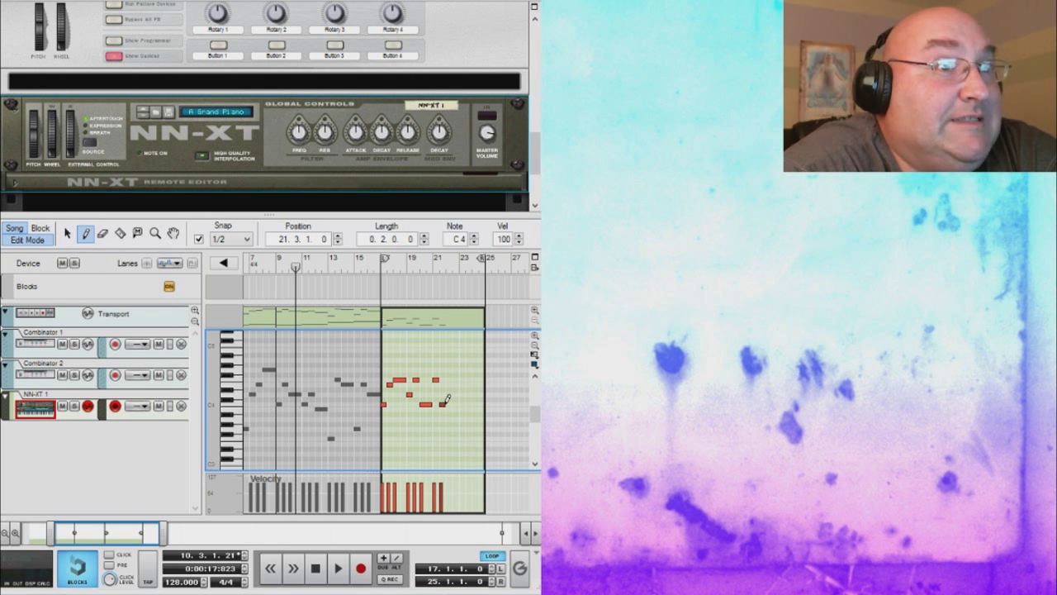
left_click_drag(448, 393, 460, 388)
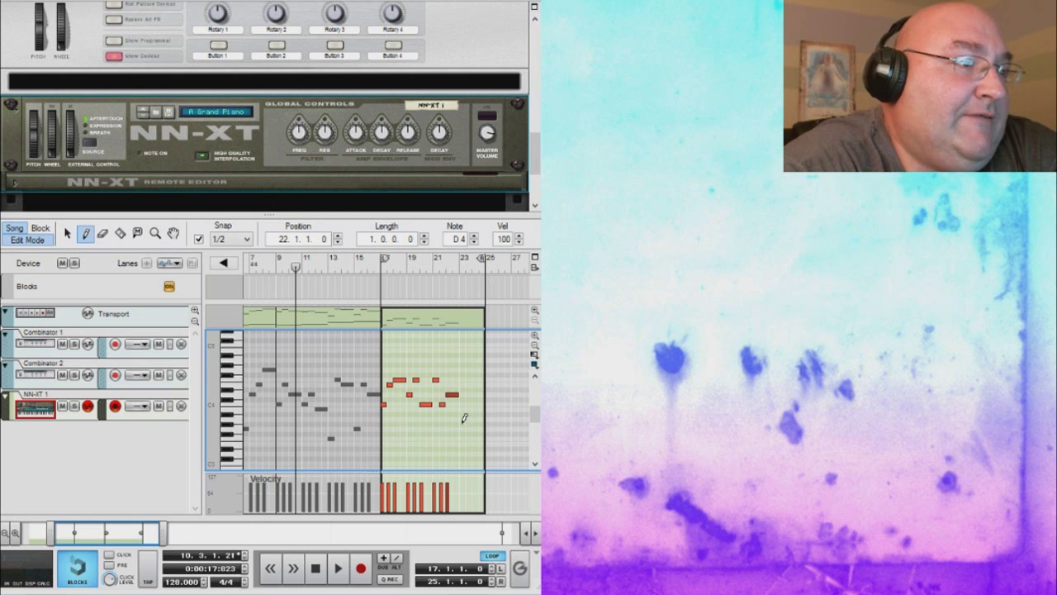
Draw two-beat notes G#3 and F4 in bar 23 and a one-bar D#4 note in bar 24
left_click(462, 424)
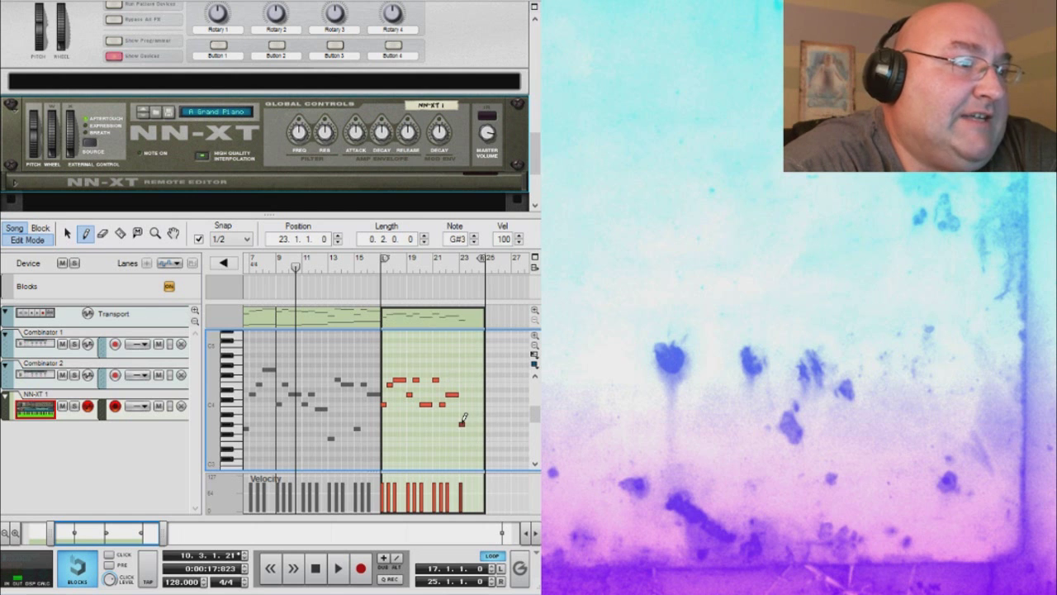
left_click(467, 379)
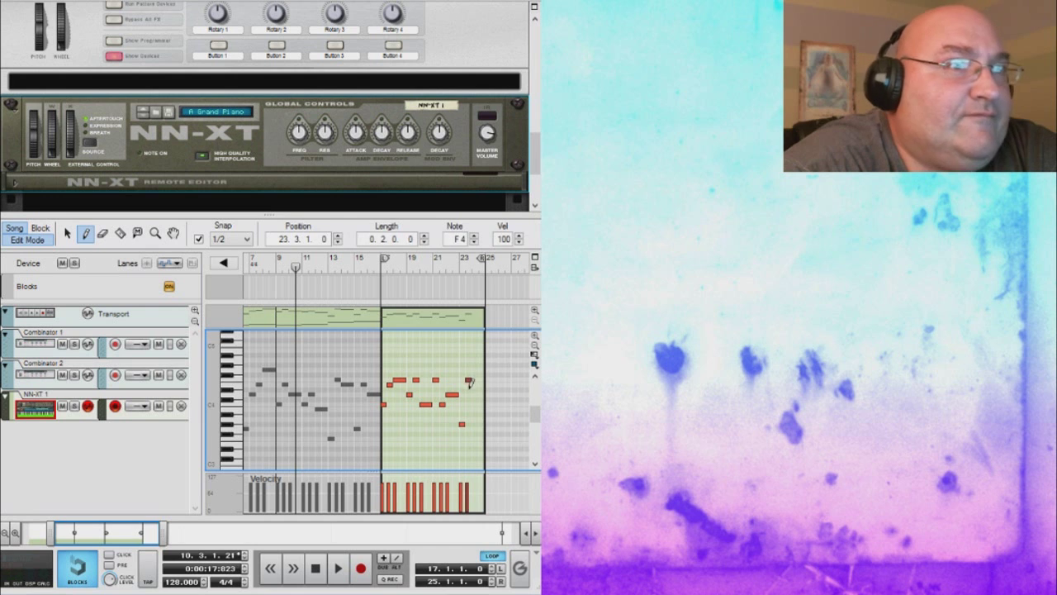
left_click_drag(474, 388, 486, 388)
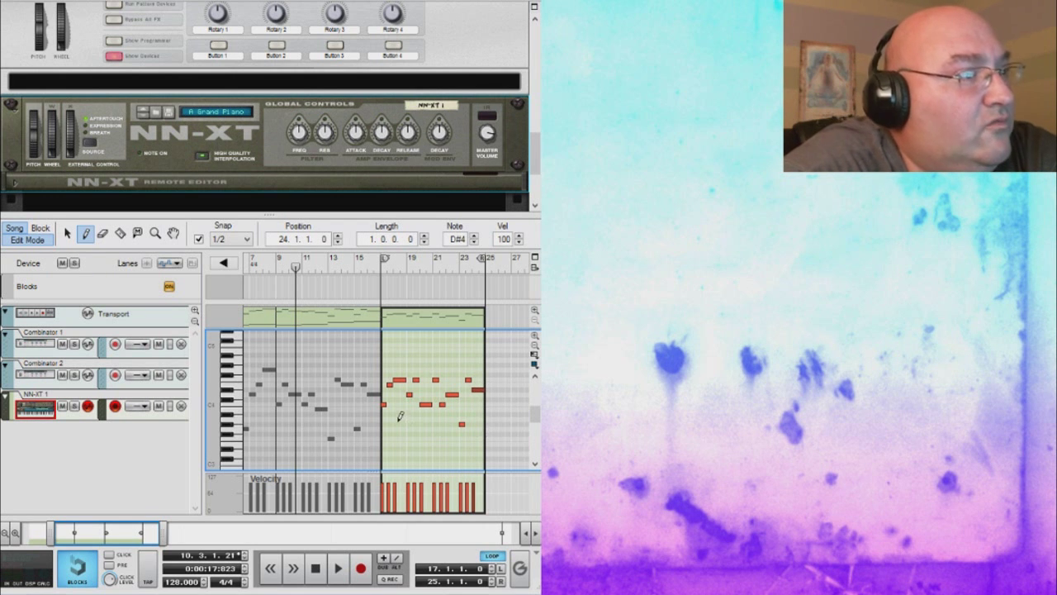
Raise the second note of bar 17 to F4 and lower the one-bar note in bar 18 to E4
left_click(68, 232)
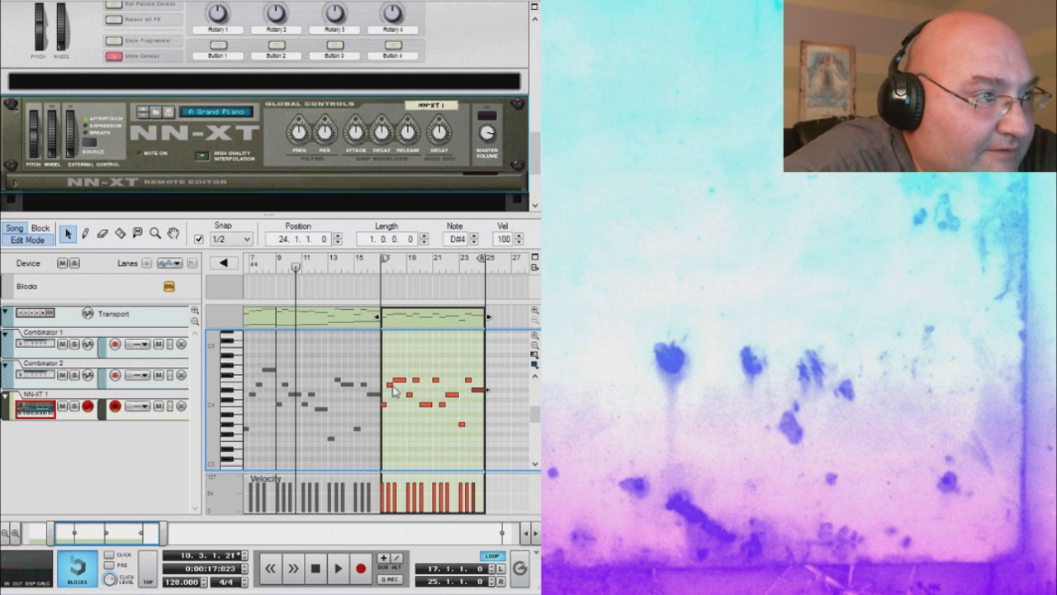
left_click(395, 381)
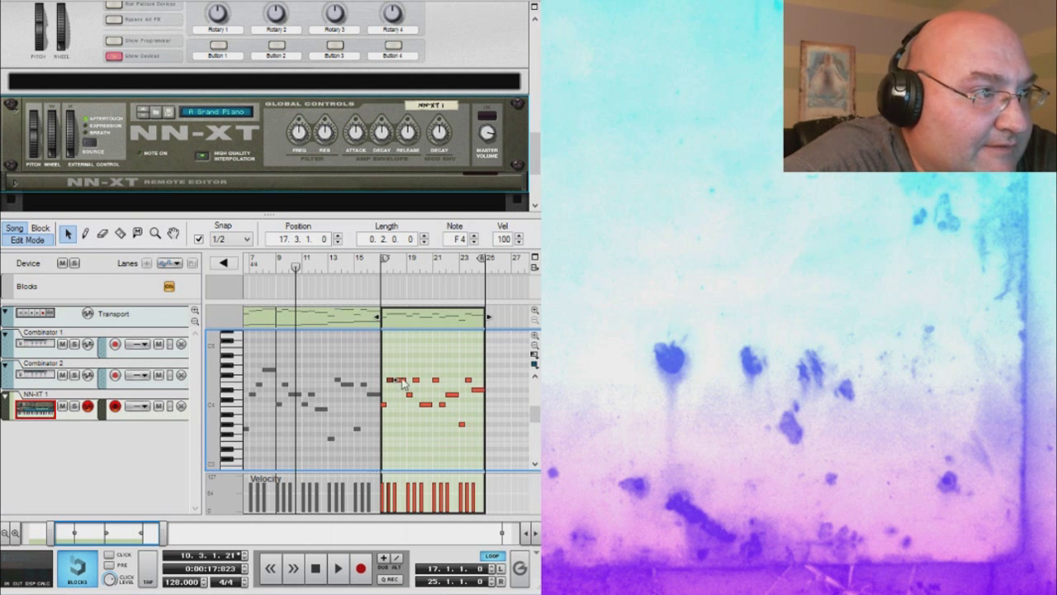
left_click_drag(402, 382, 410, 386)
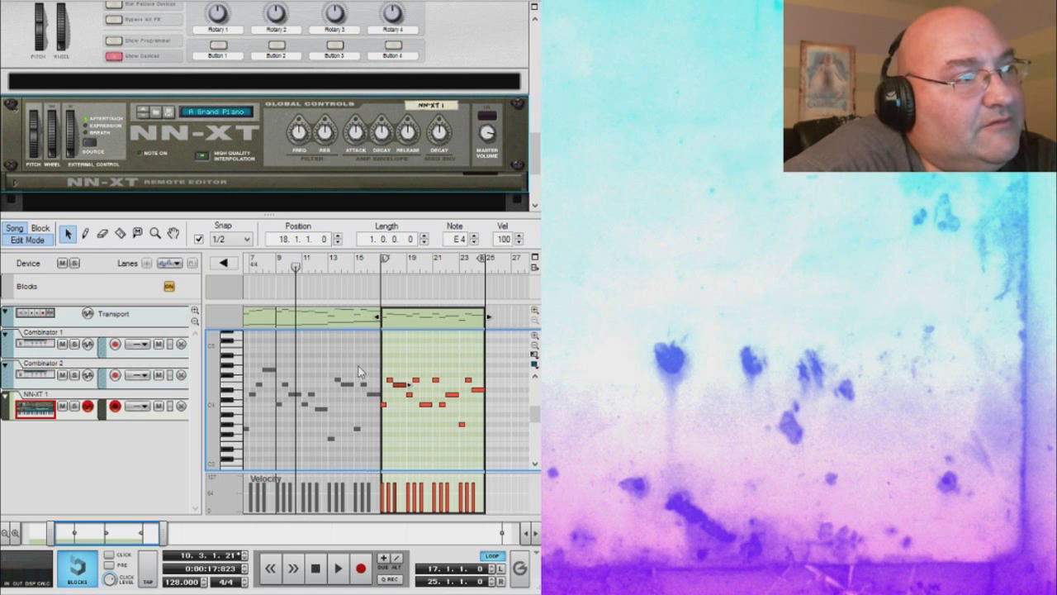
Listen to the new melody looped from bar 17 and stop playback
left_click(386, 261)
left_click(341, 568)
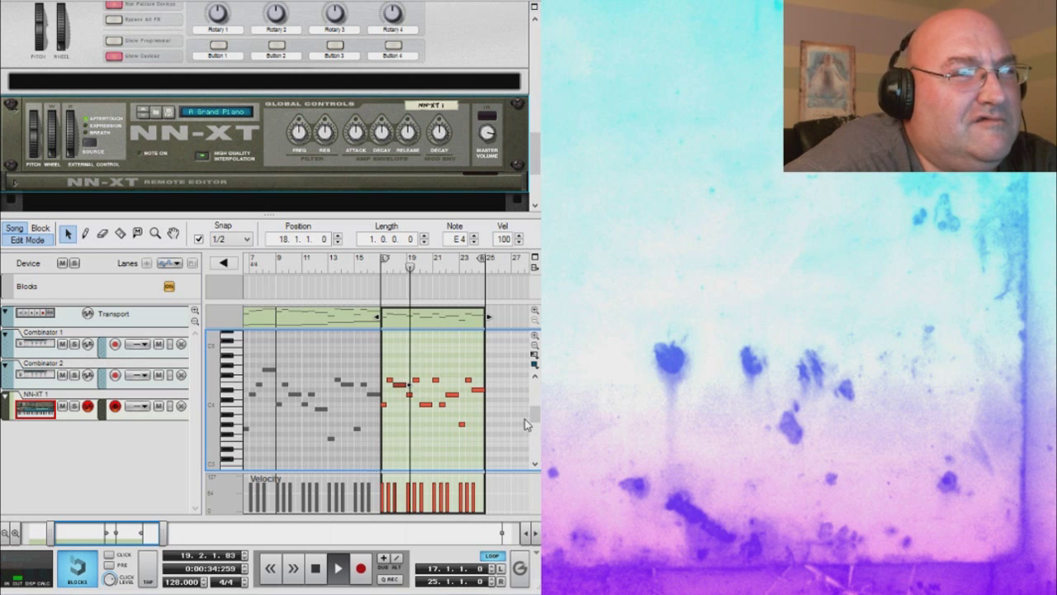
scroll(536, 427, "down", 1)
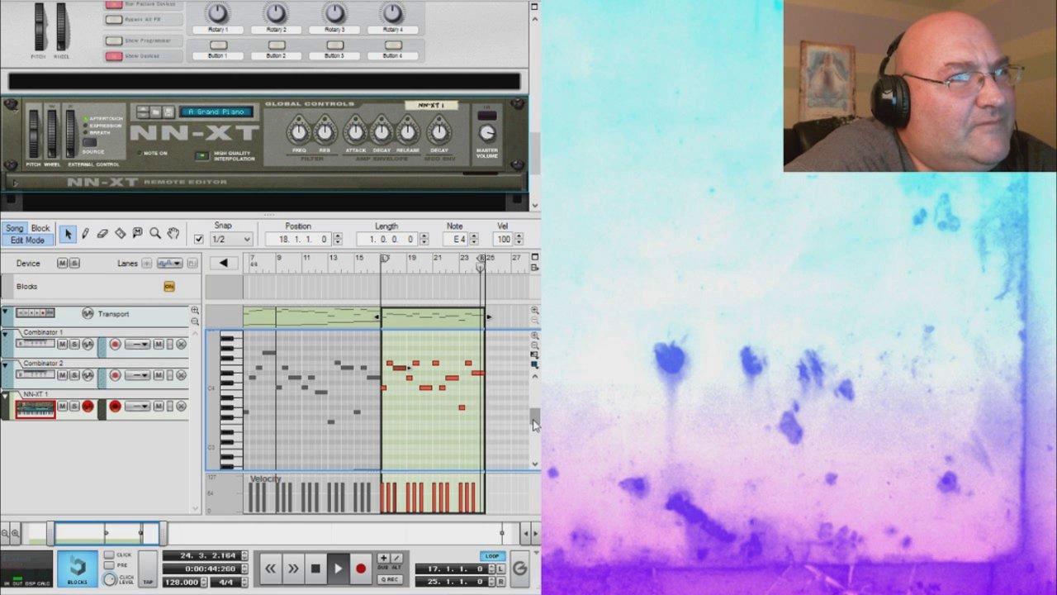
left_click(322, 565)
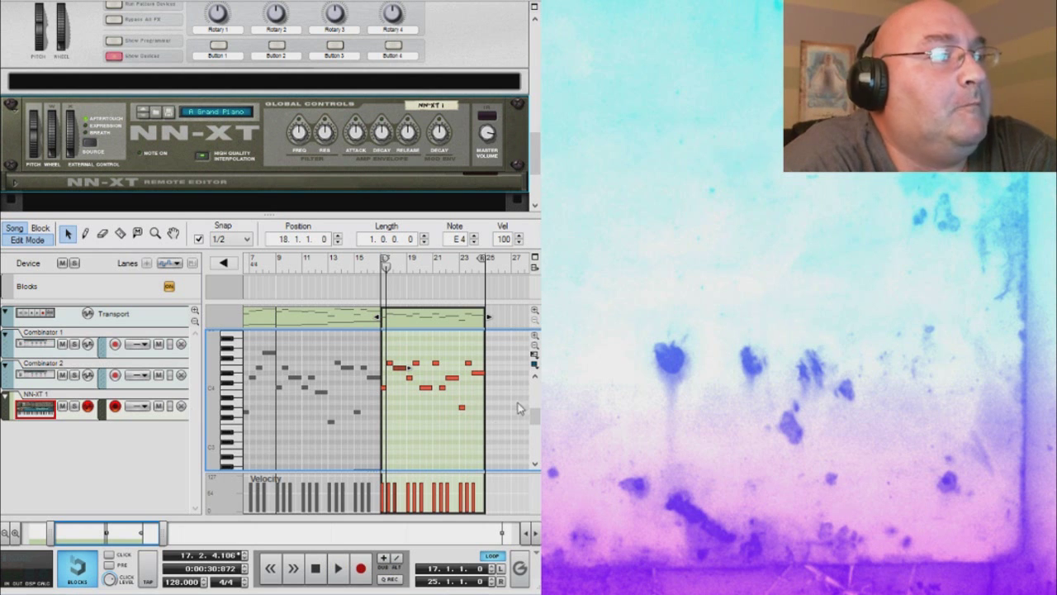
Draw a bass line of two-bar notes C2, D2, F2 and G#2 starting at bars 17, 19, 21 and 23
scroll(535, 417, "down", 3)
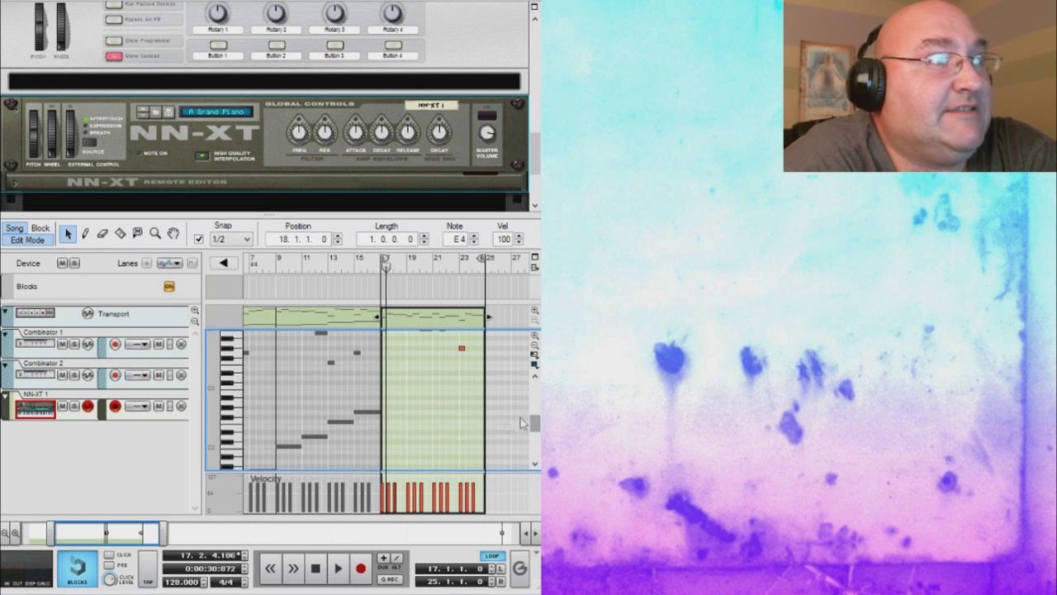
left_click(86, 233)
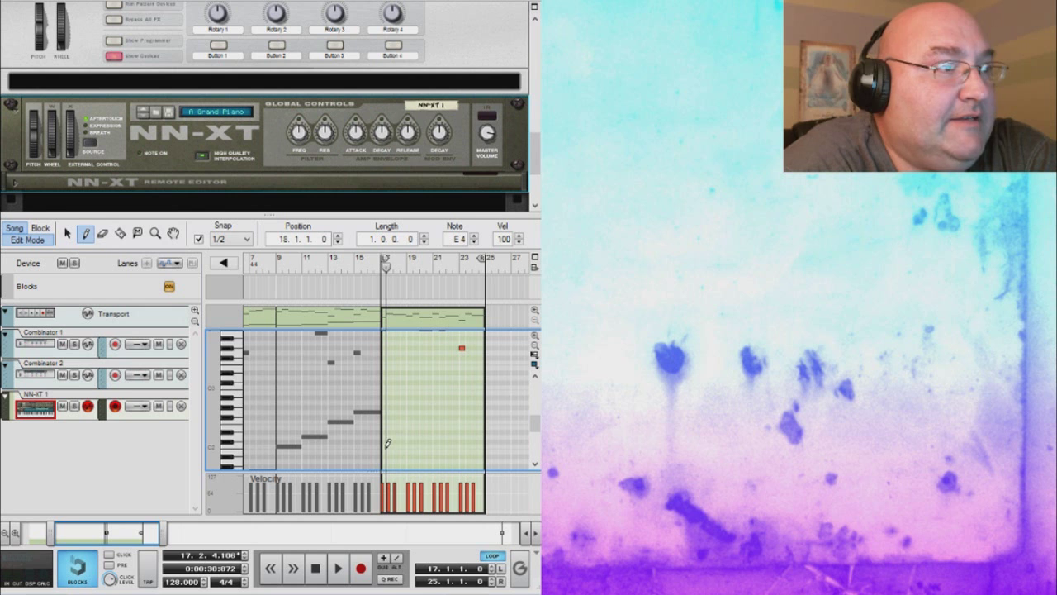
left_click_drag(384, 443, 434, 435)
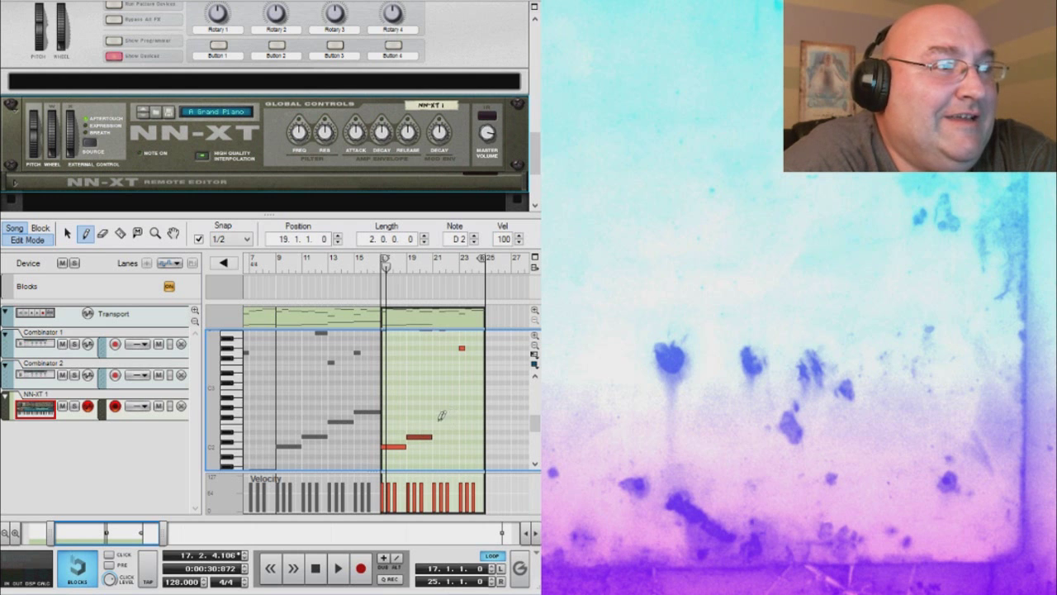
left_click(438, 421)
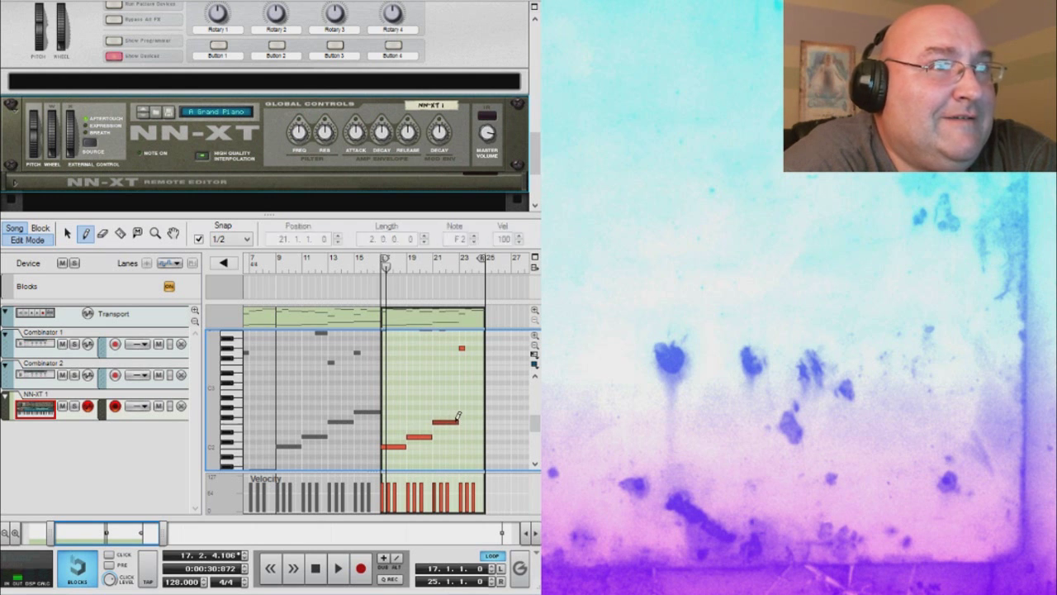
left_click(463, 406)
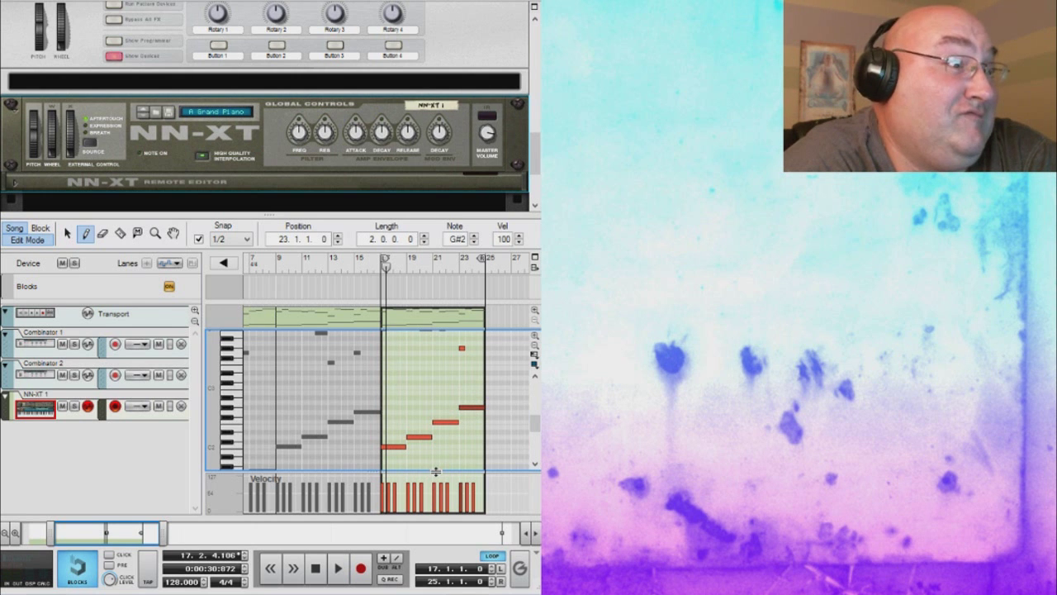
Play the section from bar 17 to hear the melody with its new bass line
left_click(386, 271)
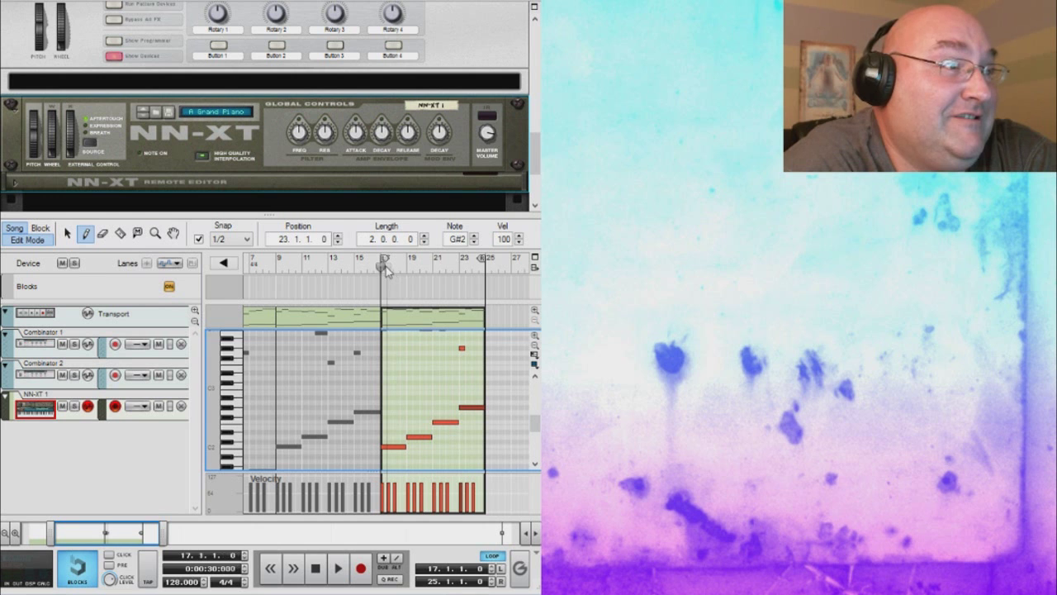
left_click(339, 568)
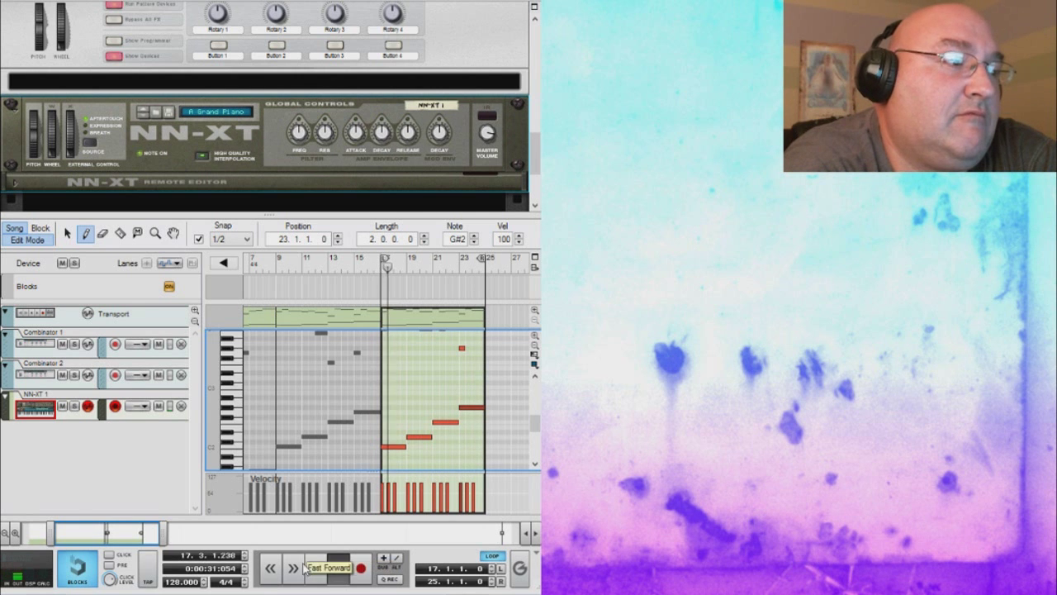
scroll(535, 418, "up", 5)
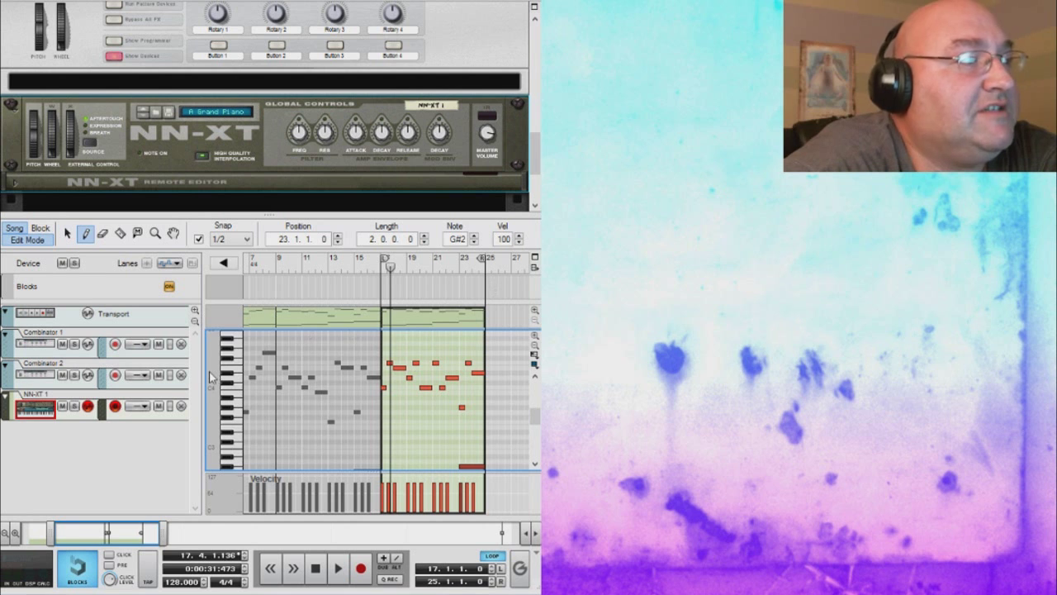
Draw an empty 8-bar clip starting at bar 25, loop bar 25 to bar 33, and place the playhead at bar 25
left_click(68, 234)
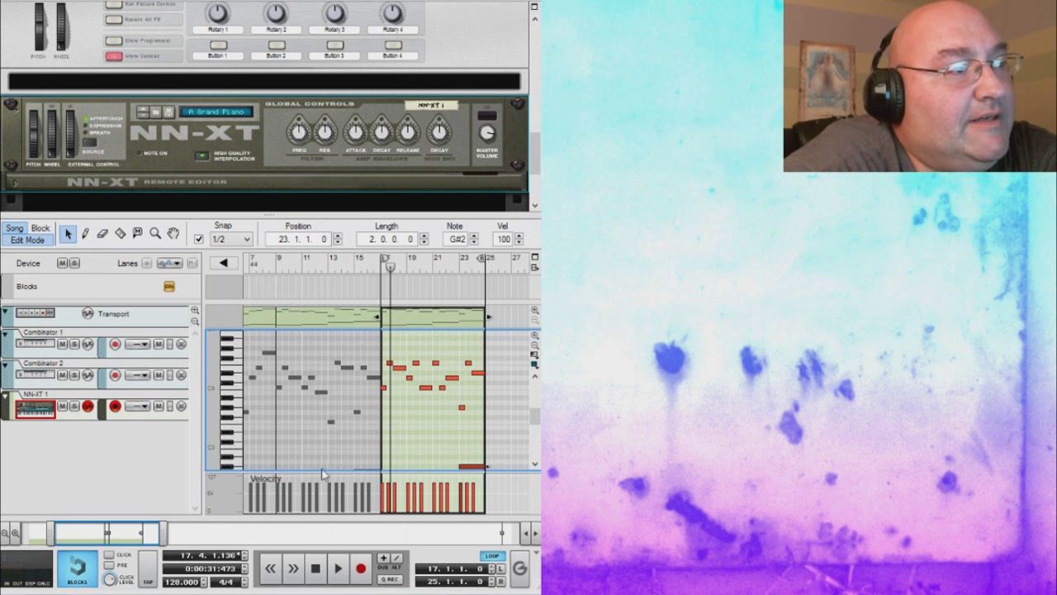
left_click(86, 234)
mouse_move(490, 312)
left_mouse_down()
mouse_move(523, 314)
mouse_move(452, 316)
left_mouse_up()
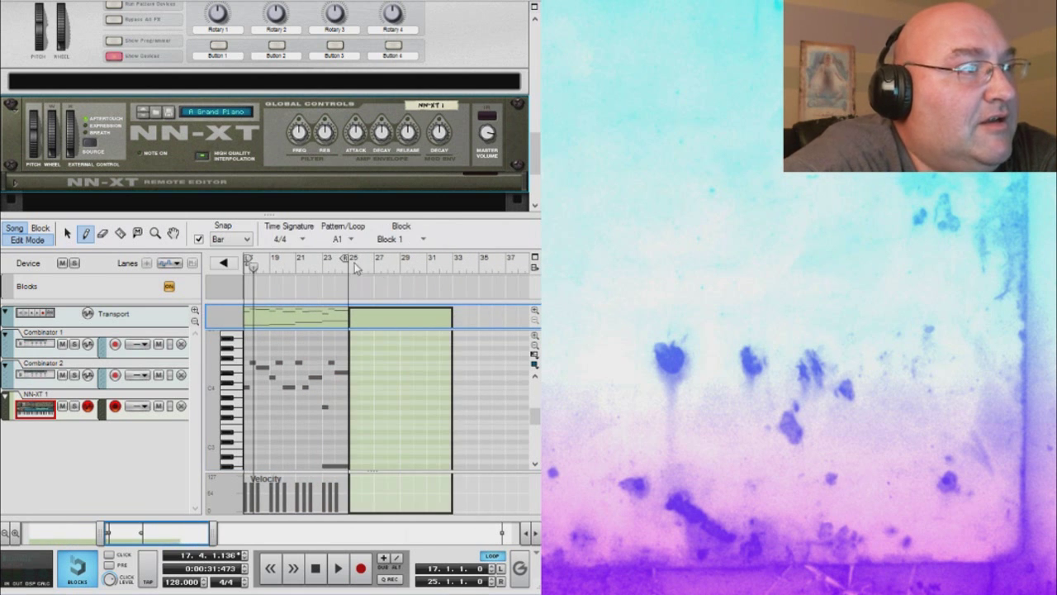
left_click_drag(349, 261, 454, 275)
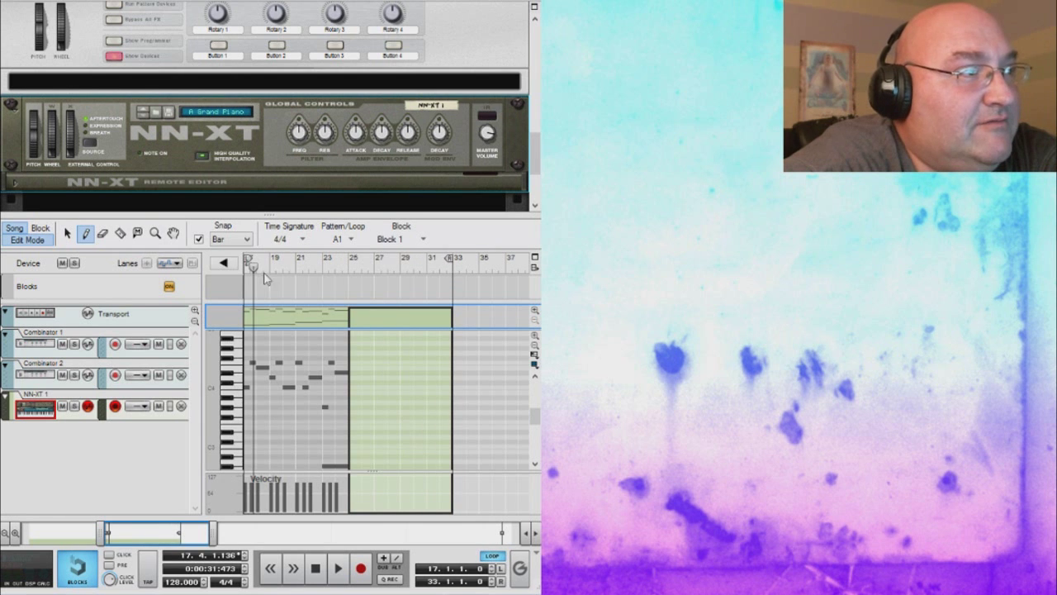
left_click_drag(252, 262, 352, 264)
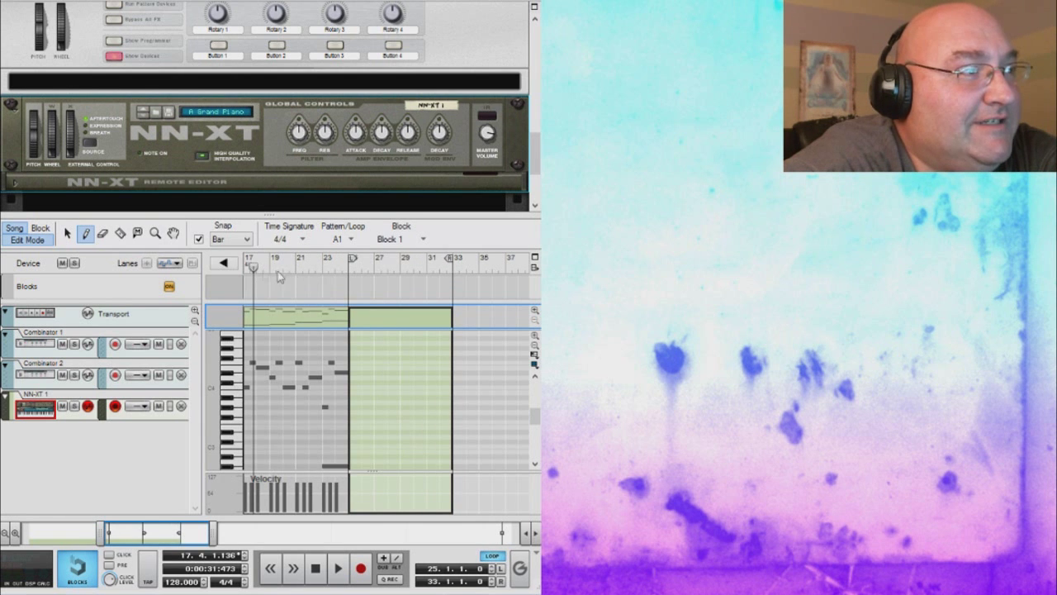
left_click(348, 270)
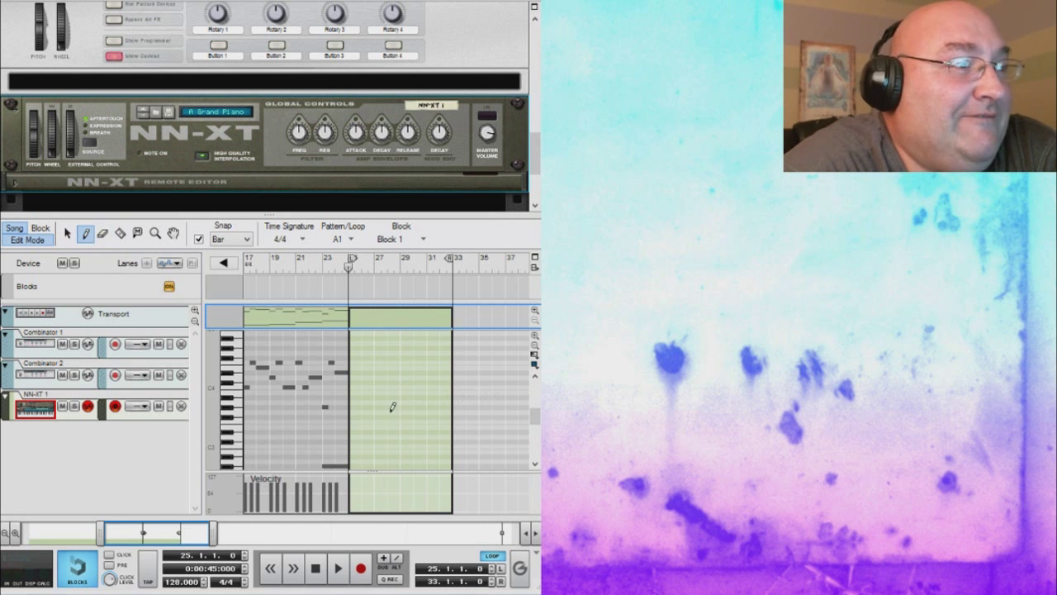
Draw two-beat notes C4 and F4 in bar 25 and a one-bar D#4 note in bar 26 of the new clip
left_click(353, 446)
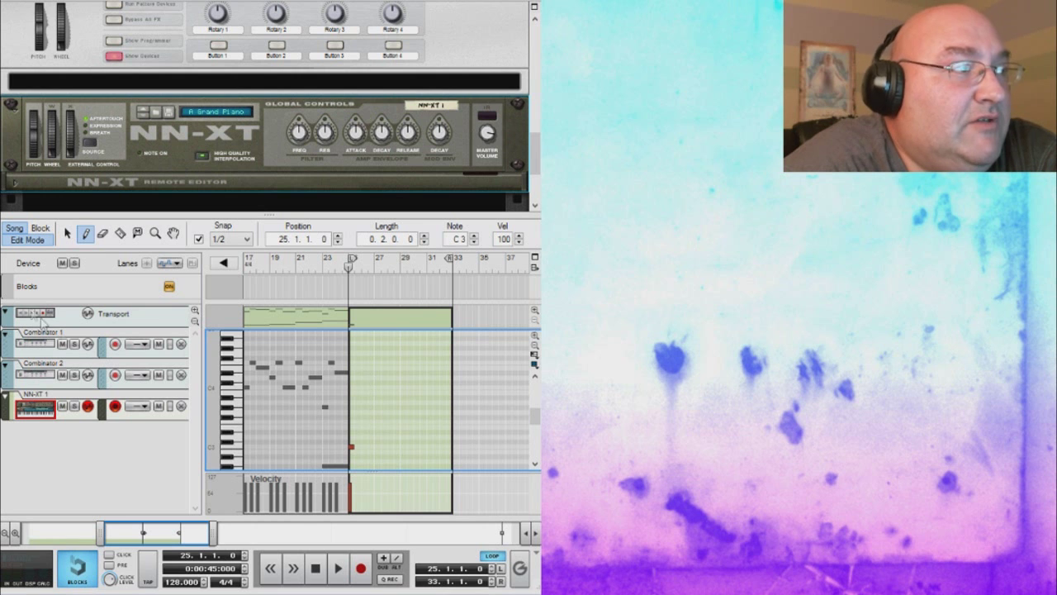
left_click(68, 233)
left_click_drag(354, 447, 355, 389)
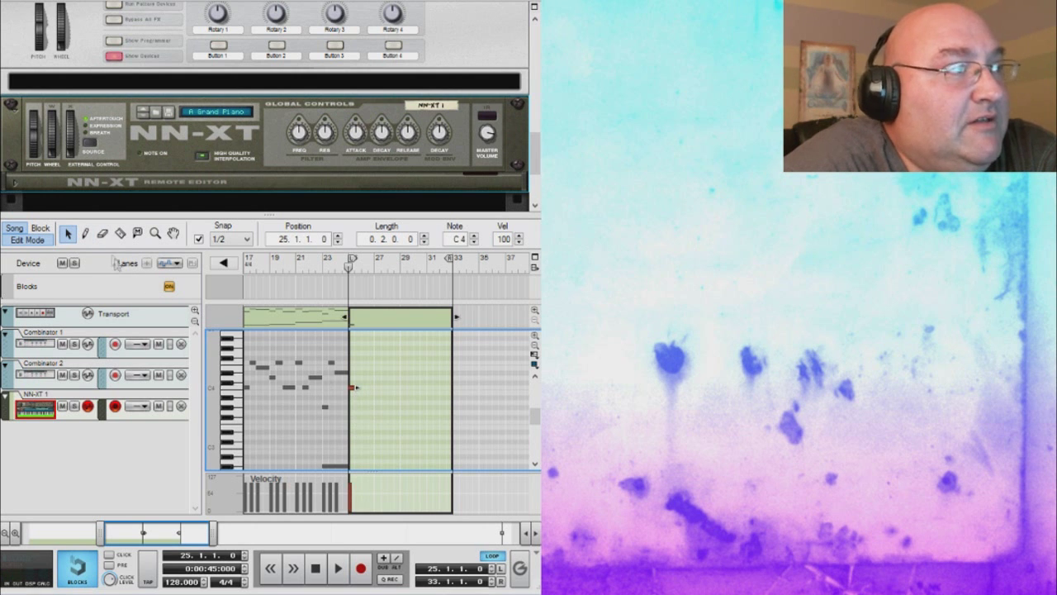
left_click(87, 235)
left_click(357, 362)
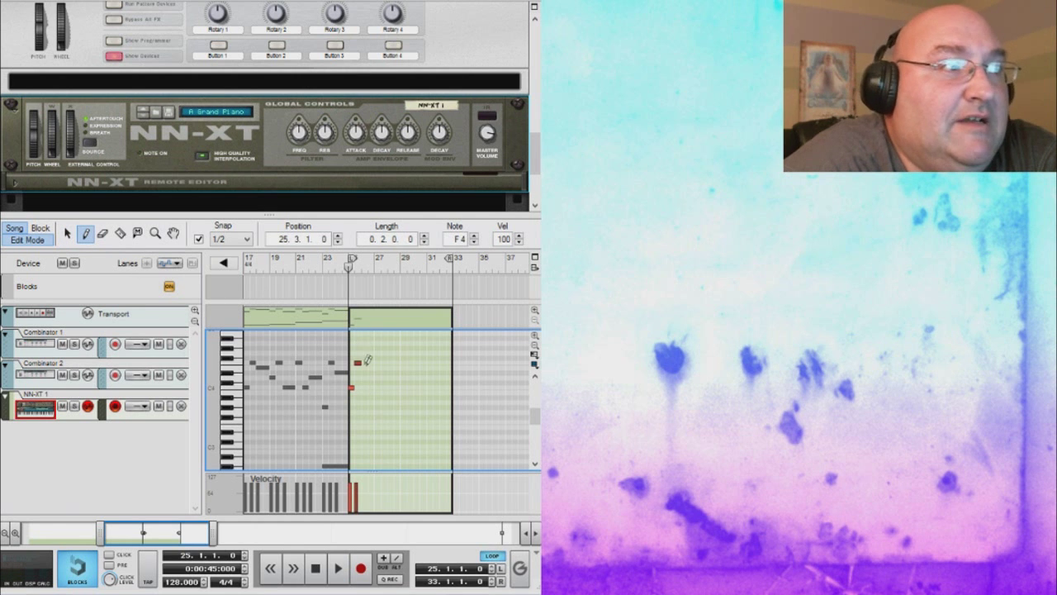
left_click_drag(365, 372, 370, 372)
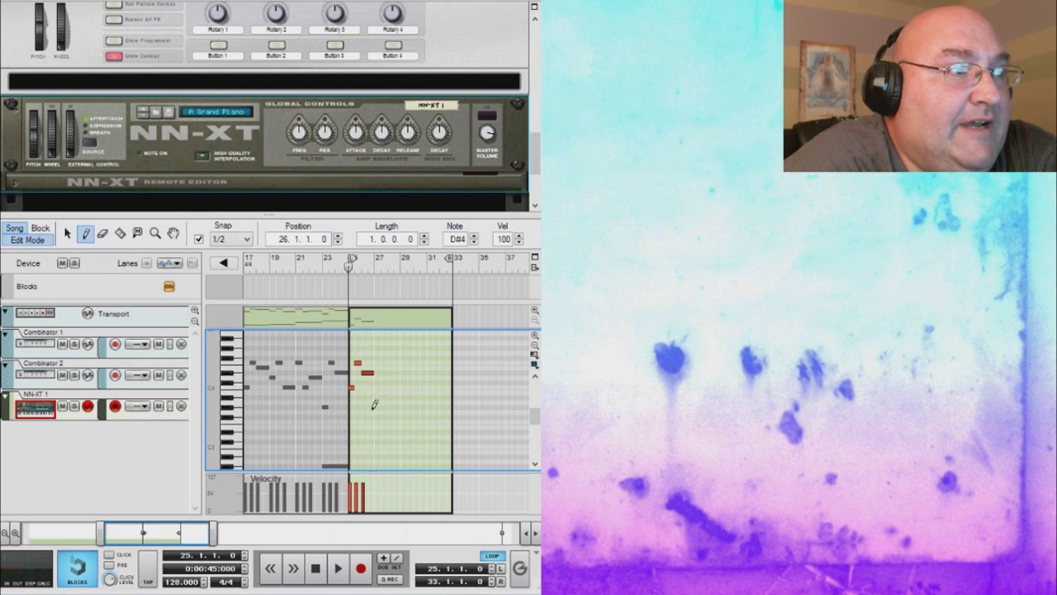
Draw two-beat notes G#3 and F4 in bar 27 and a one-bar D#4 note in bar 28
left_click(376, 406)
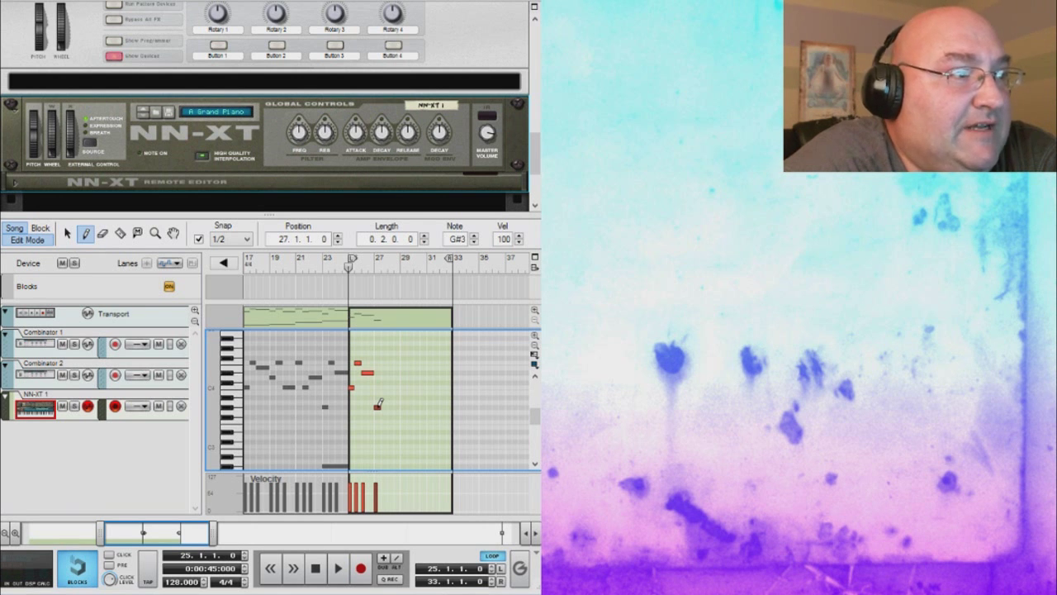
left_click(384, 361)
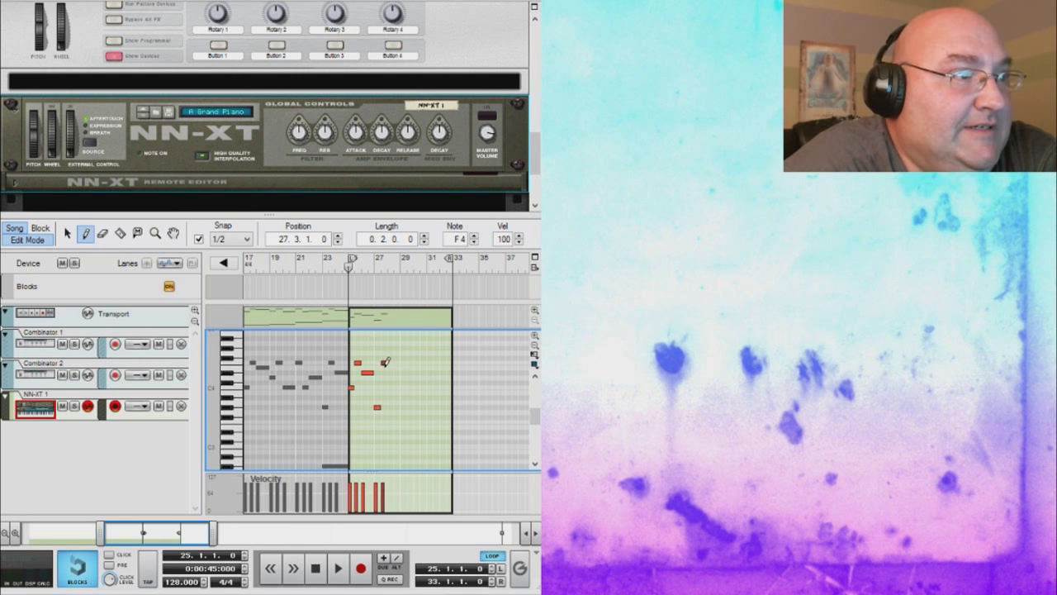
left_click_drag(390, 372, 397, 370)
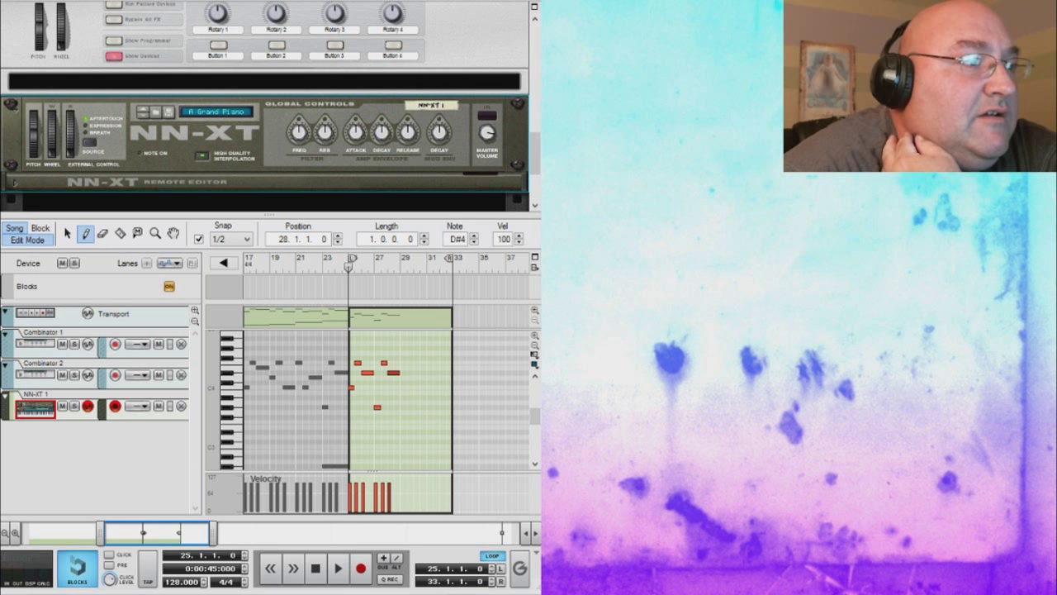
Draw two-beat notes C4 and F4 in bar 29, and G4 and D#4 in bar 30
left_click(401, 387)
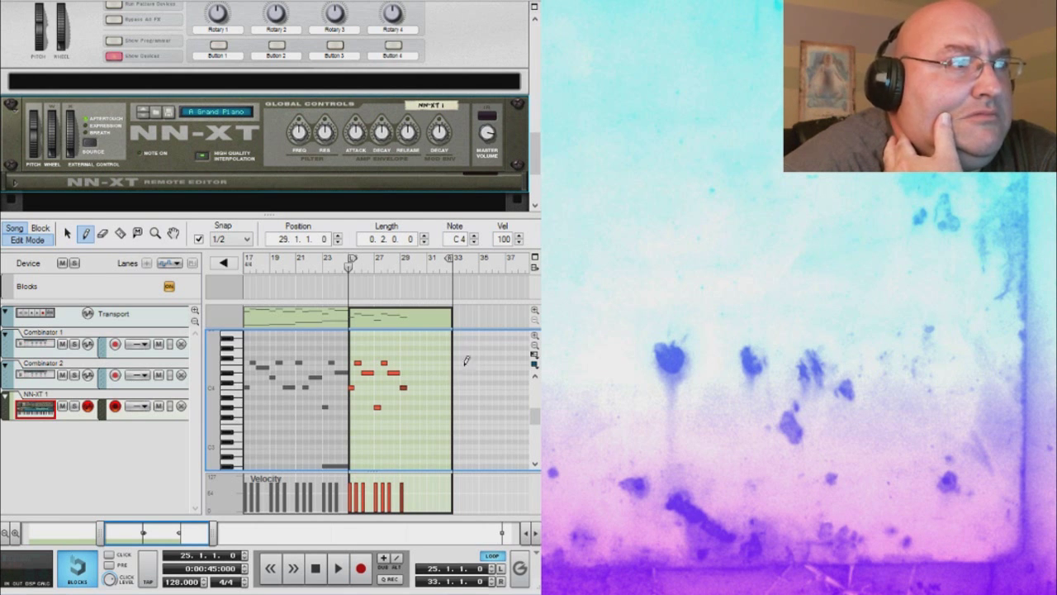
left_click(410, 363)
left_click(416, 351)
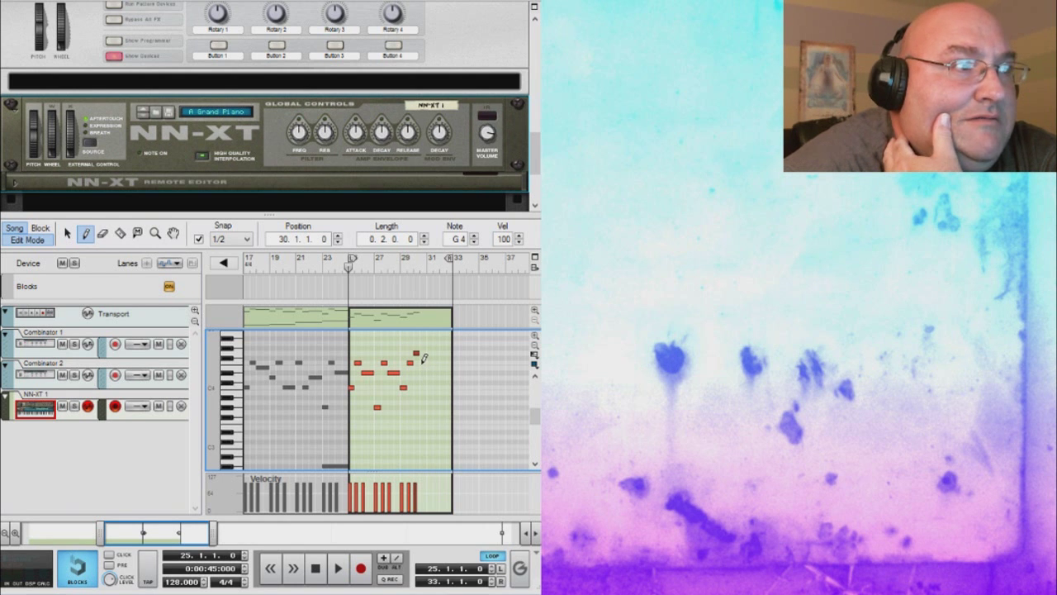
left_click(422, 371)
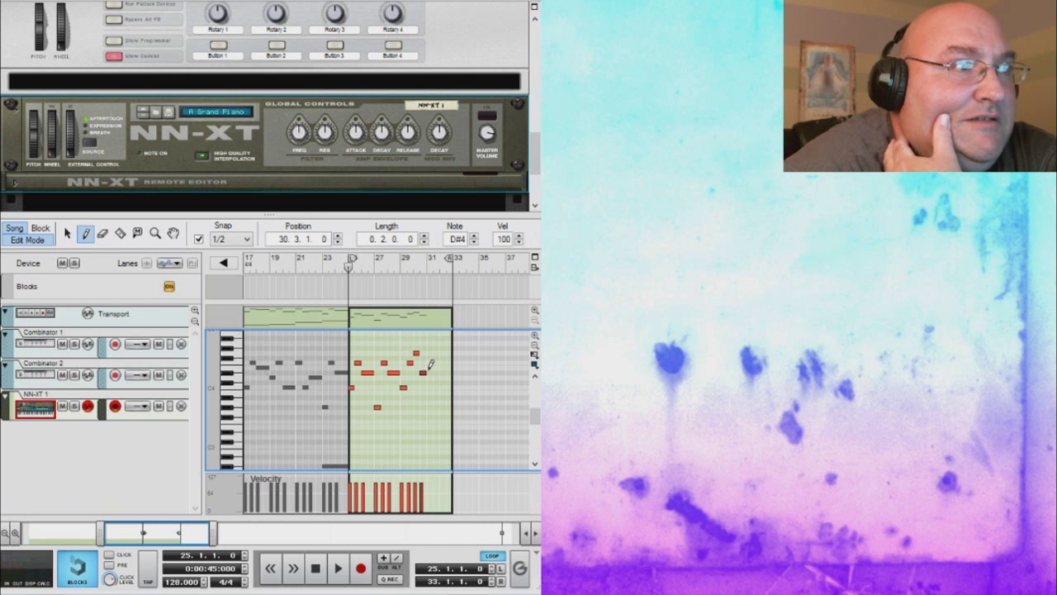
Draw two-beat notes F4 and D4 in bar 31, and D#4 and C4 in bar 32
left_click(431, 362)
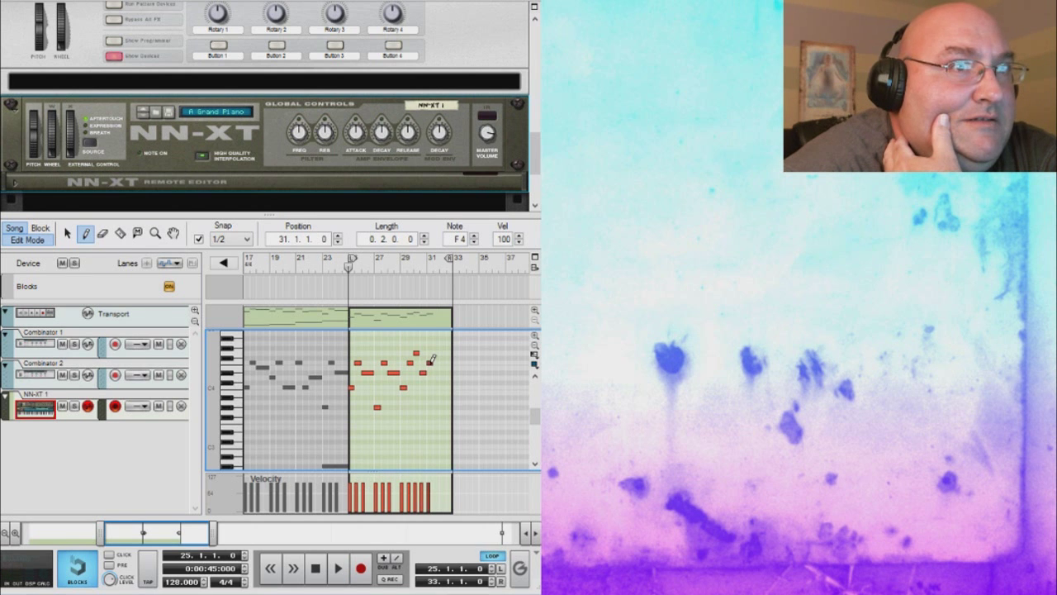
left_click(436, 376)
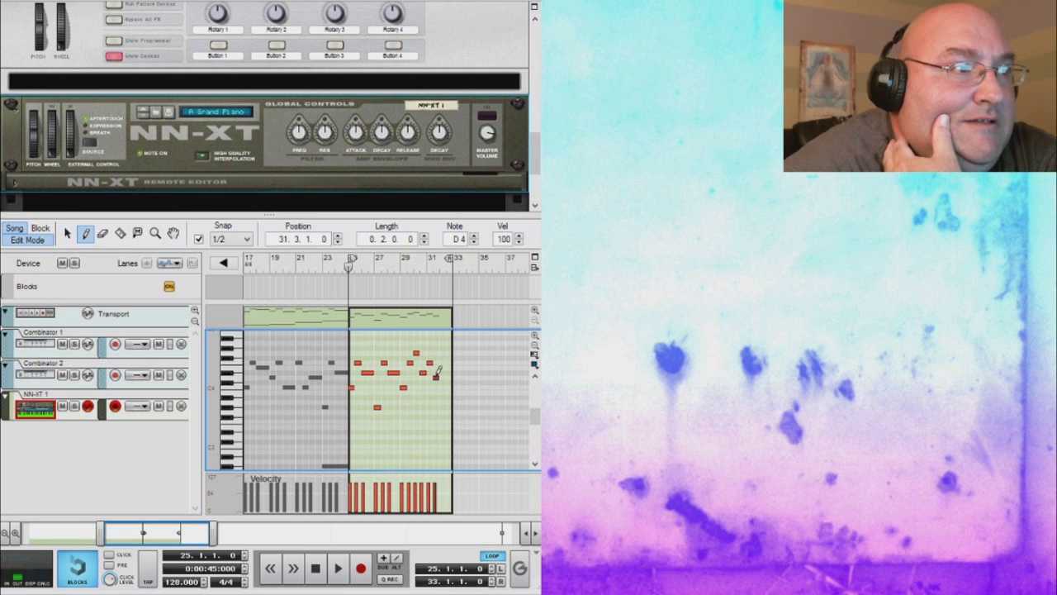
left_click(444, 372)
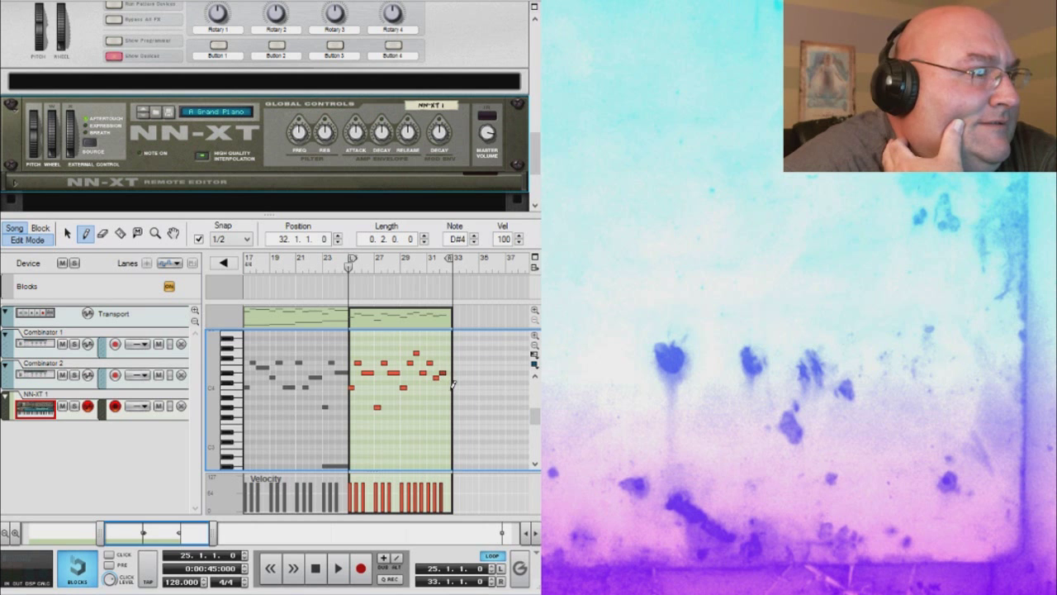
left_click(448, 386)
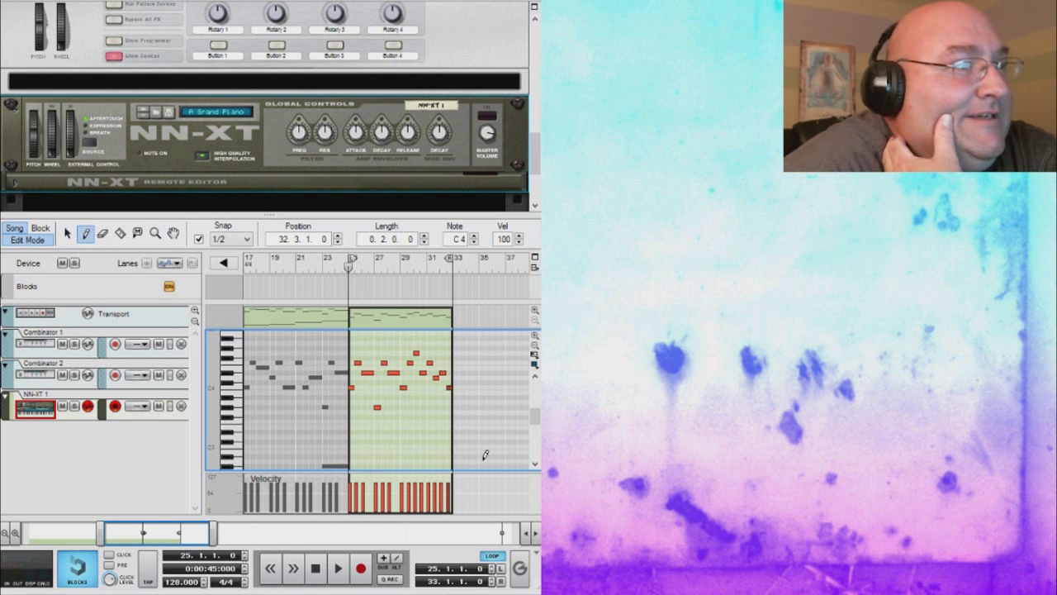
Draw the bass line: two-bar C2 at bar 25, two-bar G#1 at bar 27, and four-bar C2 at bar 29
left_click_drag(533, 418, 532, 427)
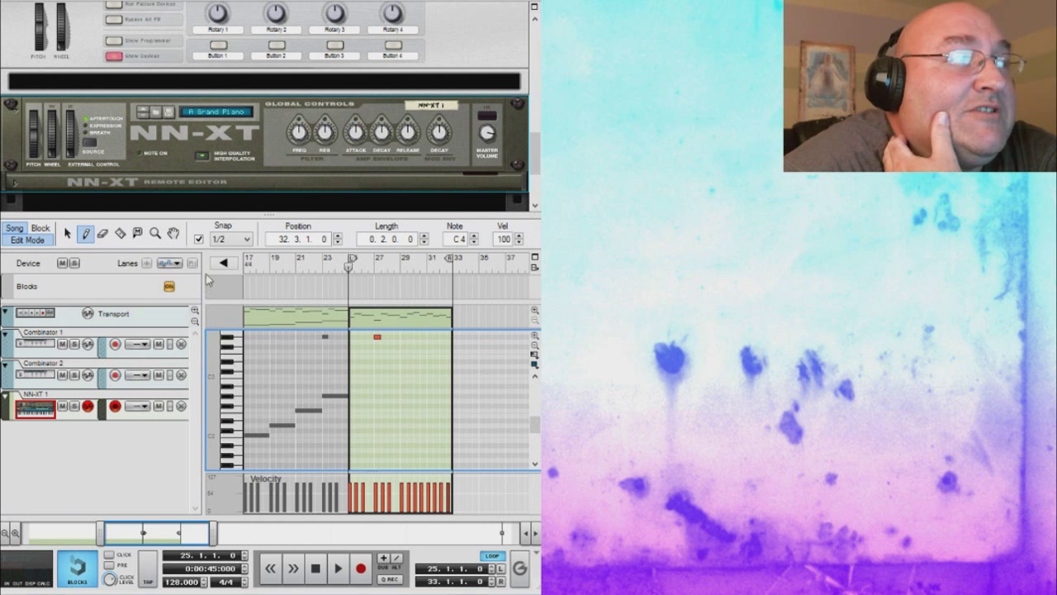
left_click(351, 434)
left_click_drag(353, 430, 376, 428)
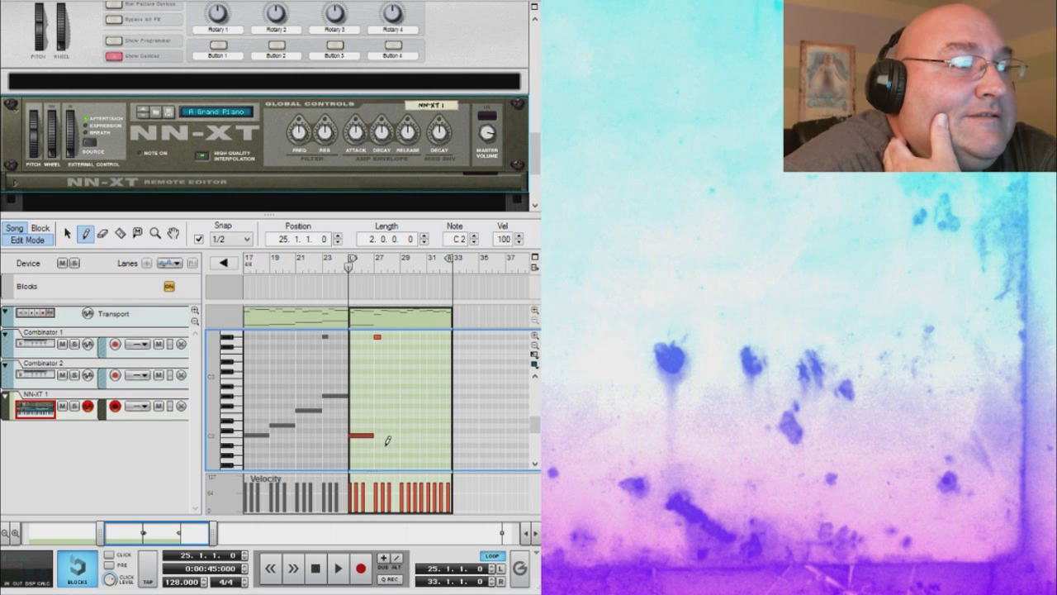
left_click_drag(380, 453, 397, 453)
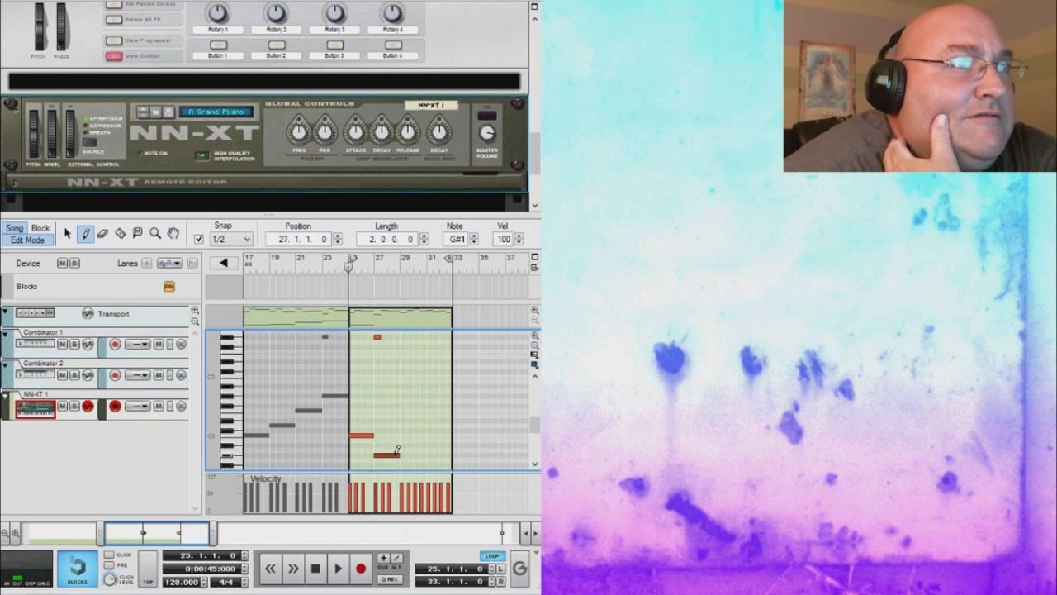
left_click_drag(403, 434, 451, 429)
Play the section from bar 25 to hear the melody with its bass line
left_click(338, 568)
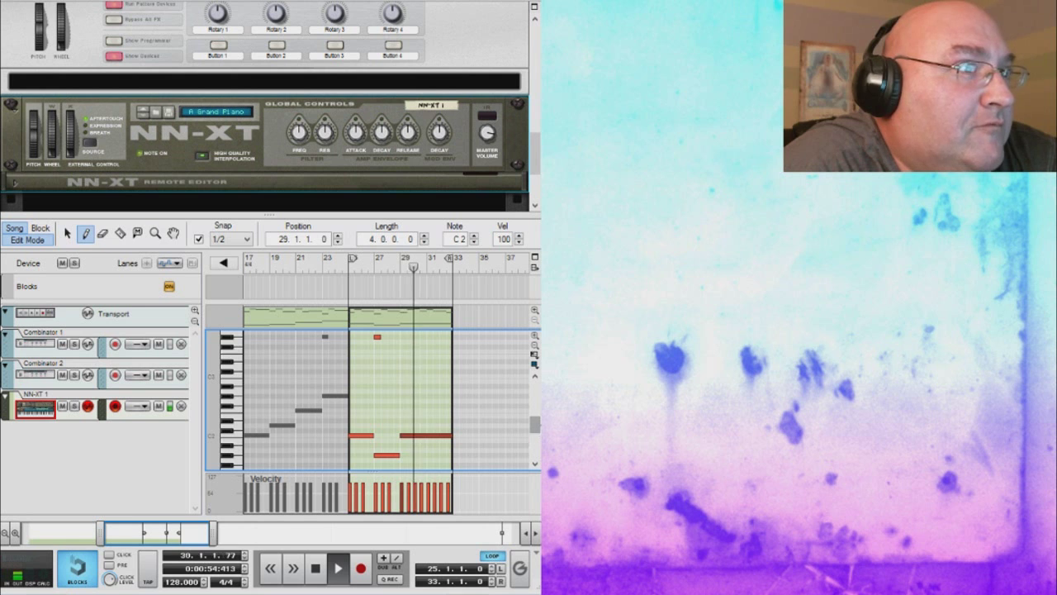
left_click(315, 568)
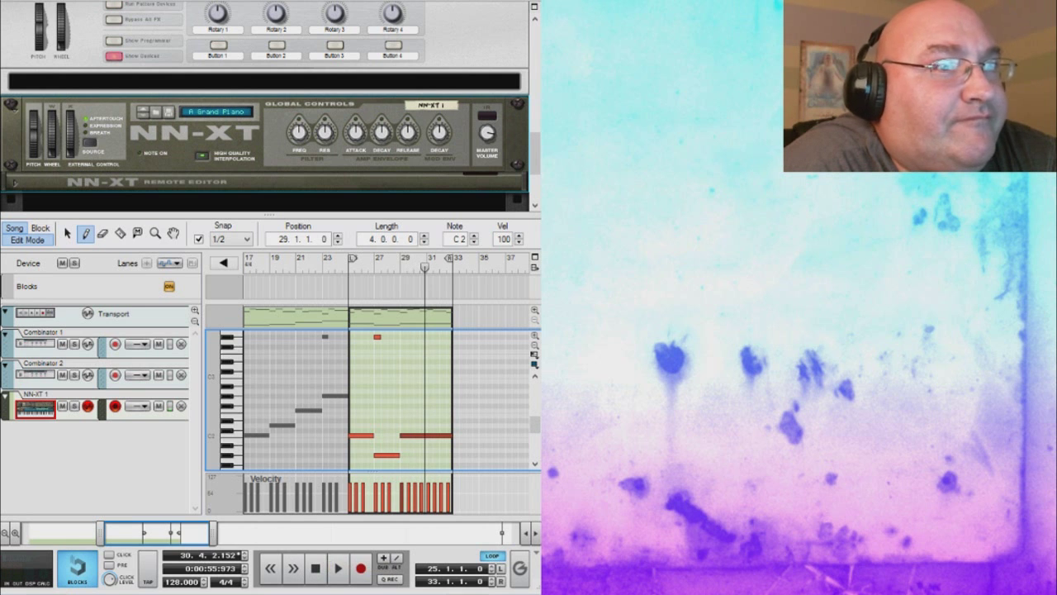
left_click(371, 471)
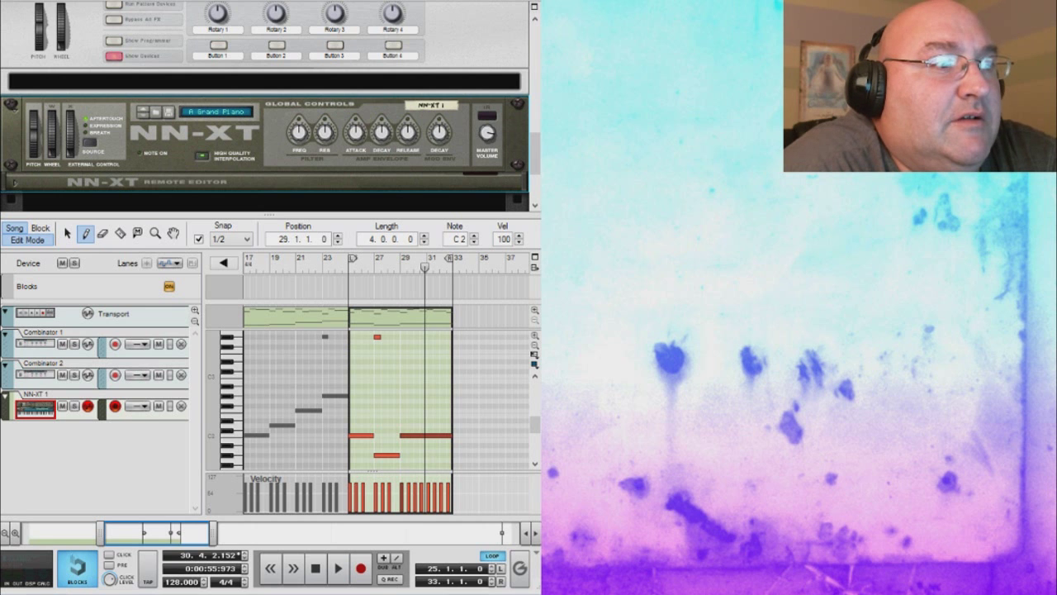
Erase all melody notes after the C4 at the start of bar 29, keeping the bass notes
left_click_drag(536, 430, 537, 423)
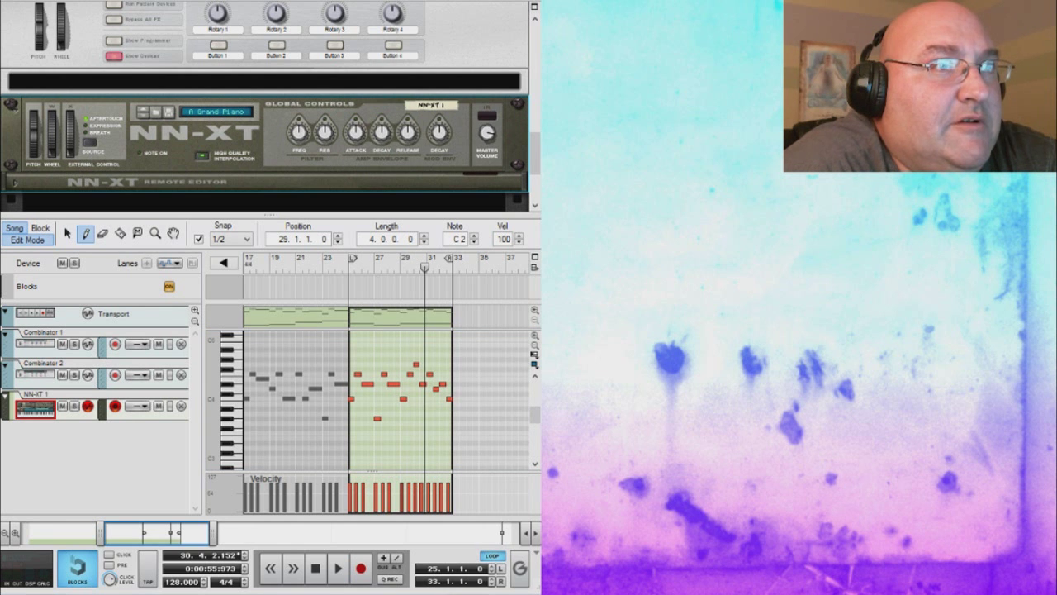
key("e")
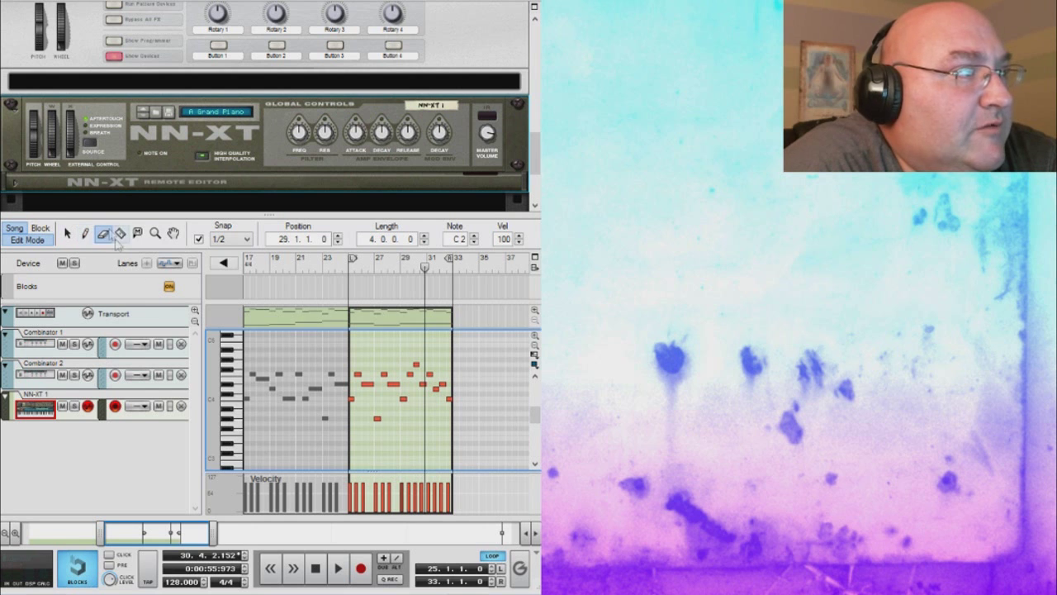
left_click_drag(414, 361, 456, 398)
left_click(84, 233)
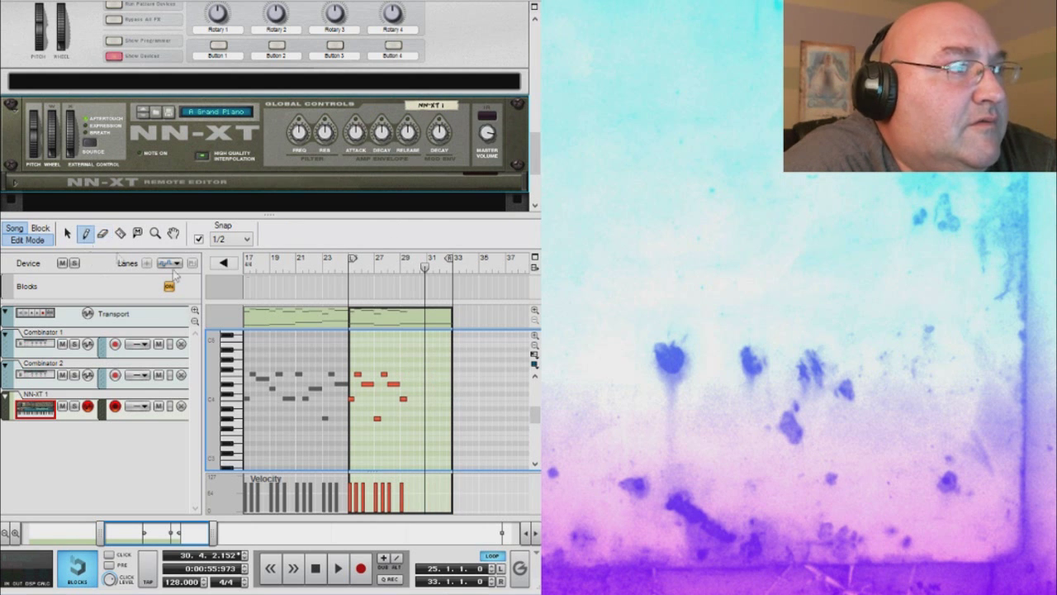
Move the loop start and playhead to bar 29 and start playback of the loop
left_click_drag(353, 261, 412, 275)
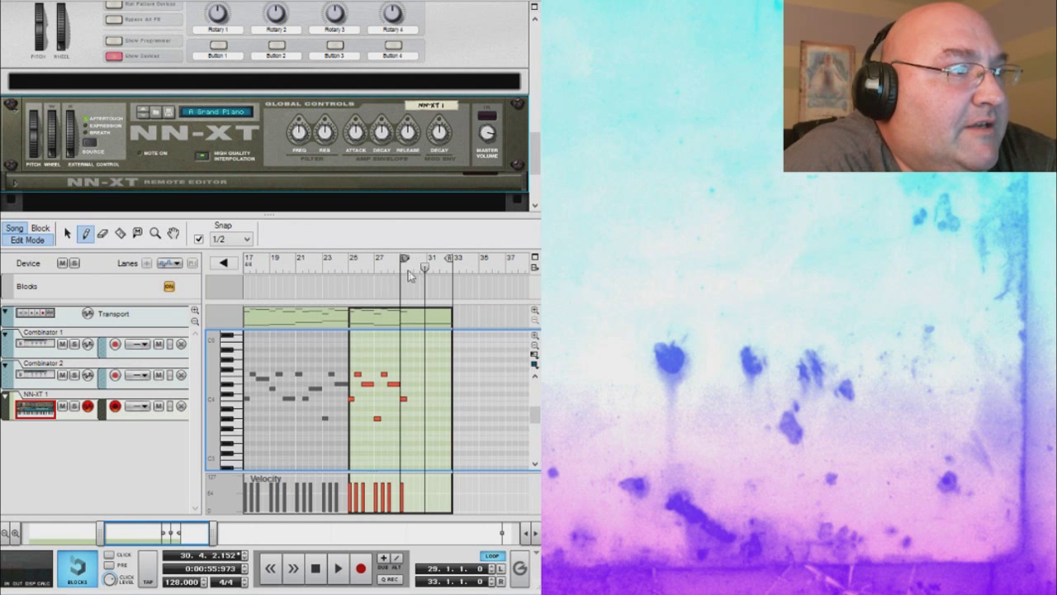
left_click(402, 273)
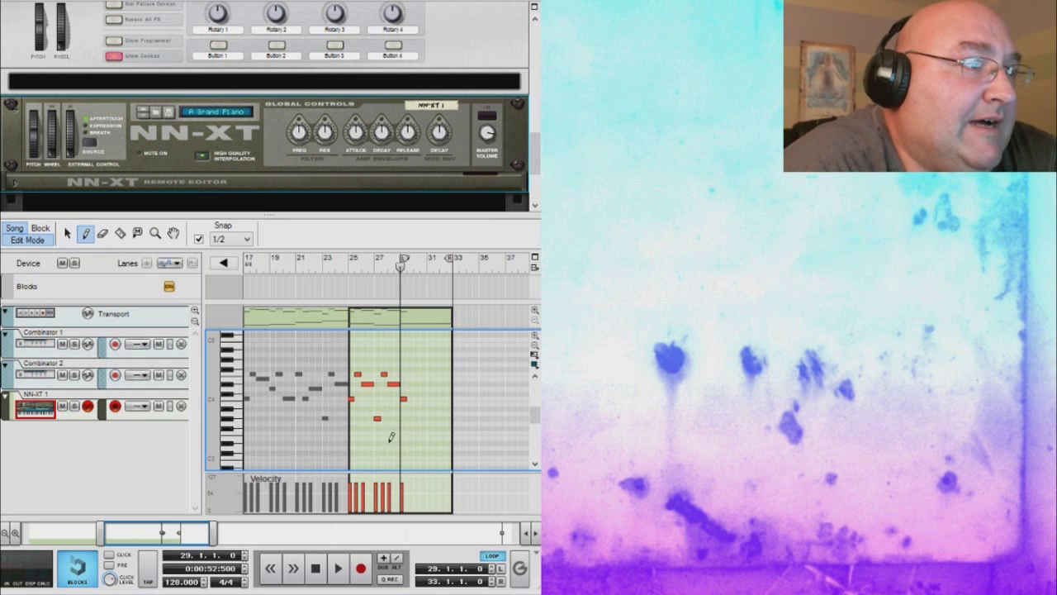
left_click(338, 578)
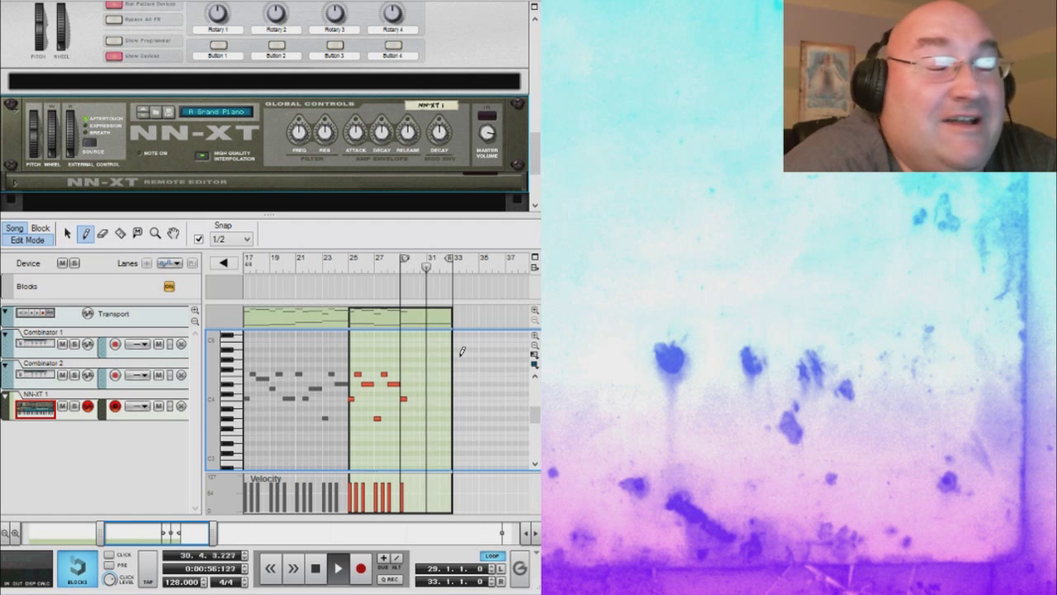
Draw two-beat F4 in bar 29, one-bar G4 in bar 30, two-beat G#3 and F4 in bar 31, one-bar D#4 in bar 32, and stop playback
left_click(410, 373)
left_click_drag(419, 361, 426, 360)
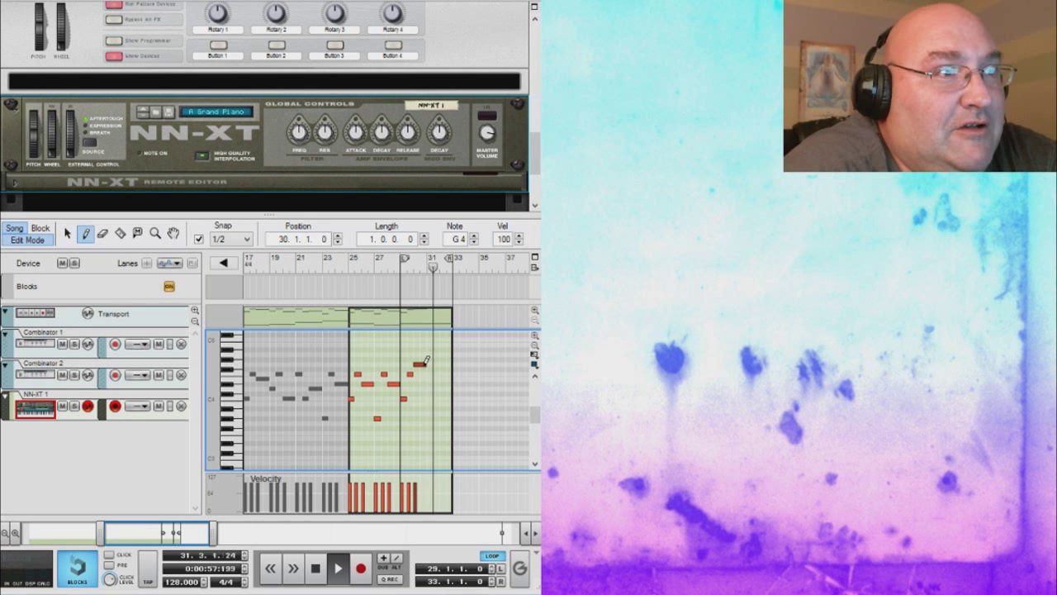
left_click(429, 418)
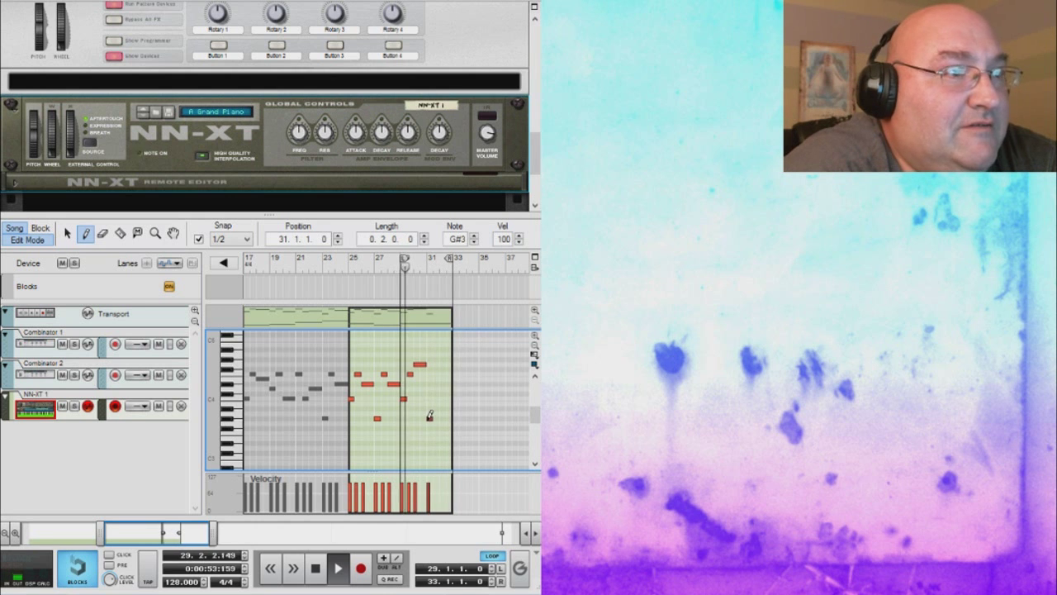
left_click(436, 374)
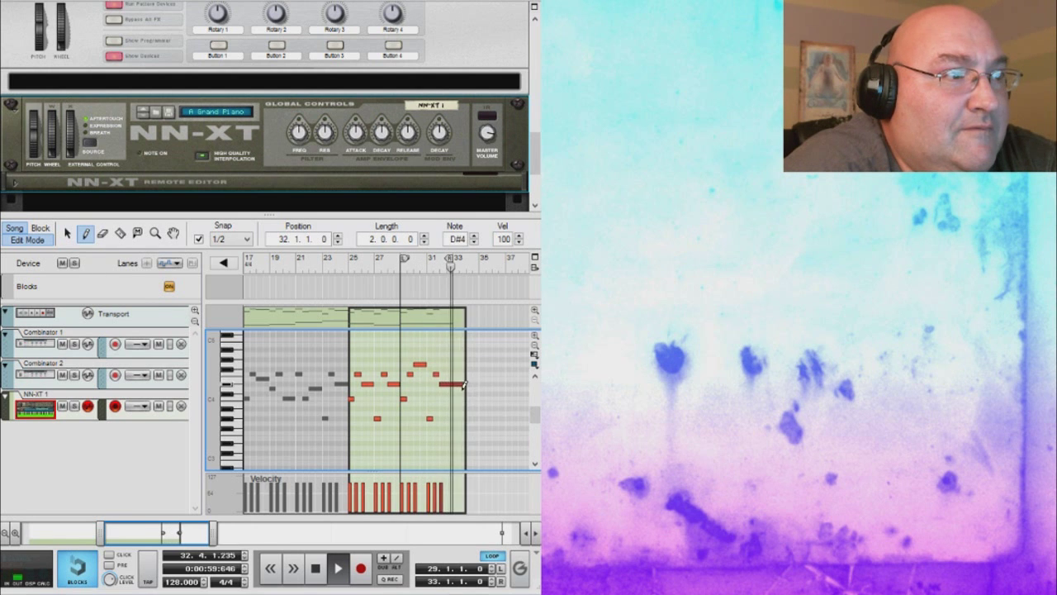
left_click_drag(444, 383, 453, 383)
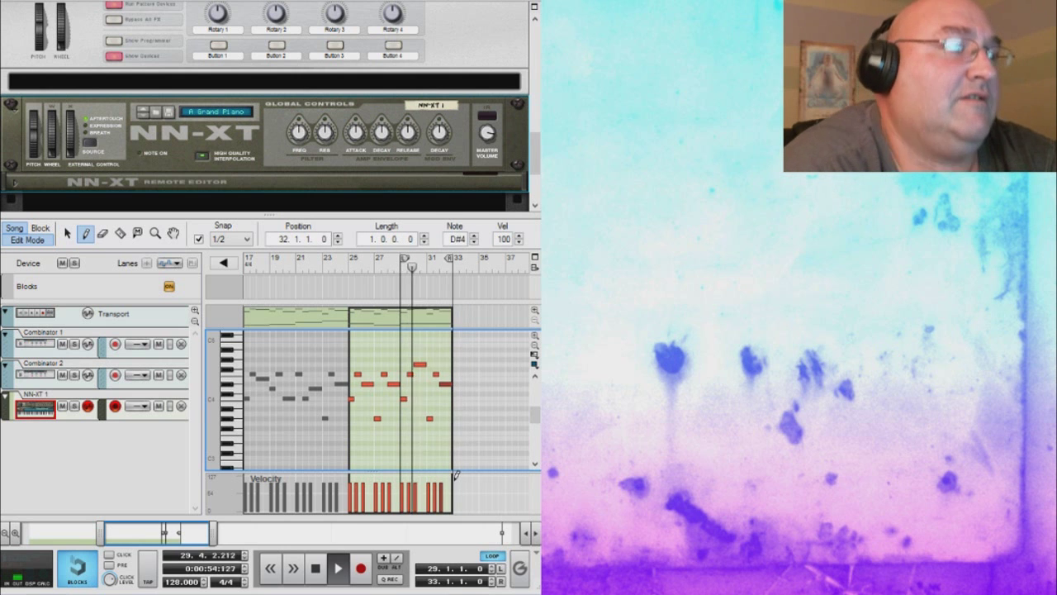
left_click(310, 571)
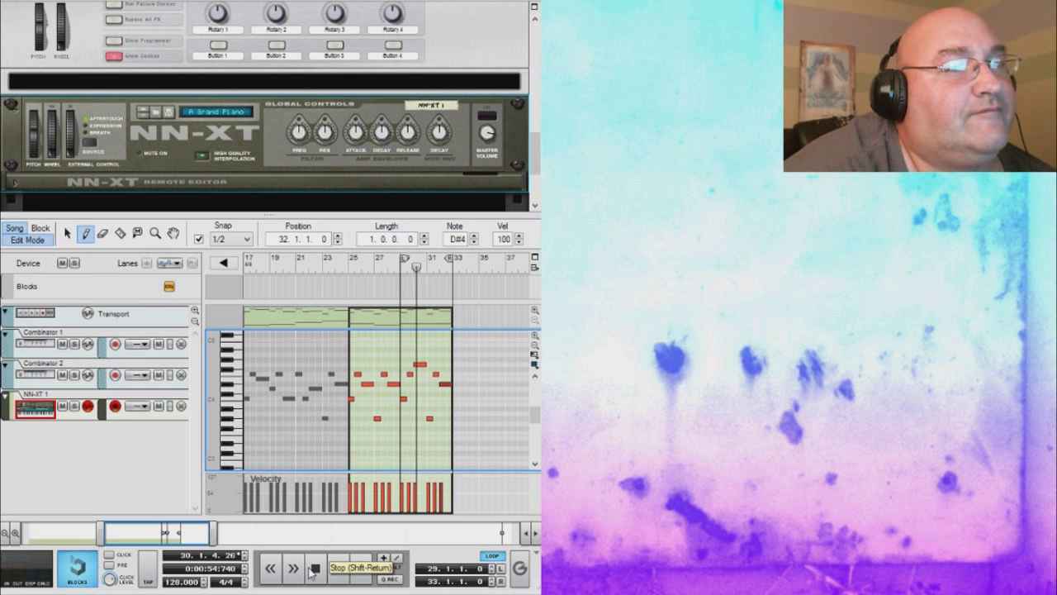
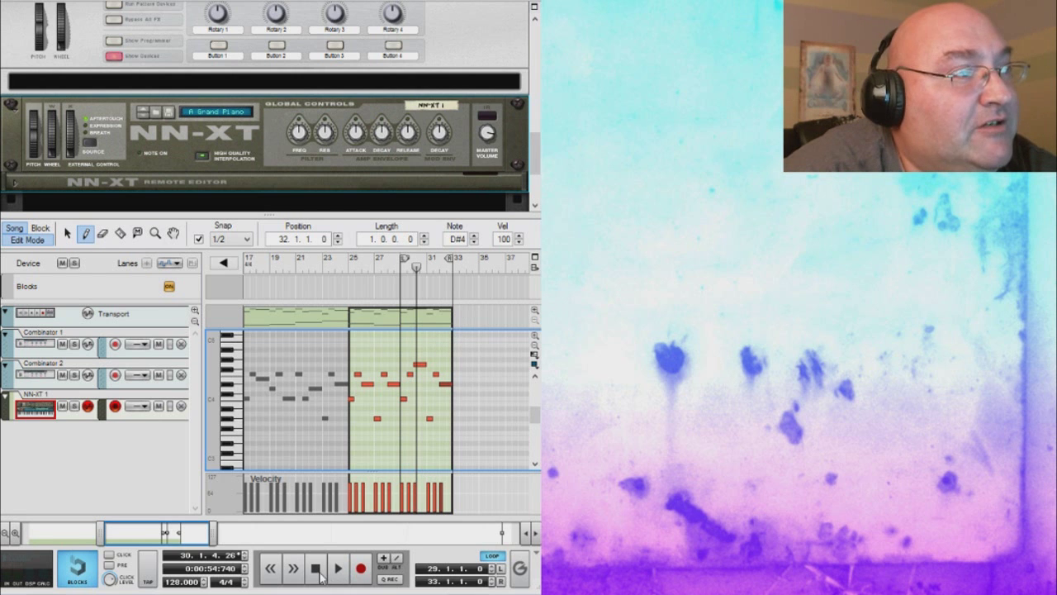
left_click(317, 570)
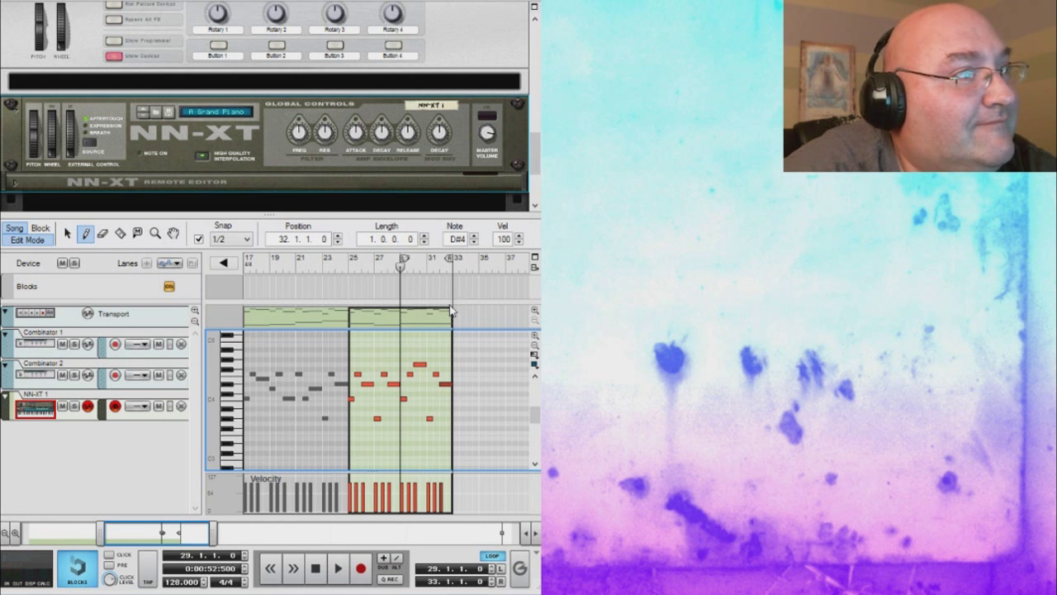
Draw an empty 8-bar clip starting at bar 33 and loop bar 33 to bar 41
mouse_move(453, 310)
left_mouse_down()
mouse_move(522, 317)
mouse_move(392, 322)
mouse_move(442, 332)
left_mouse_up()
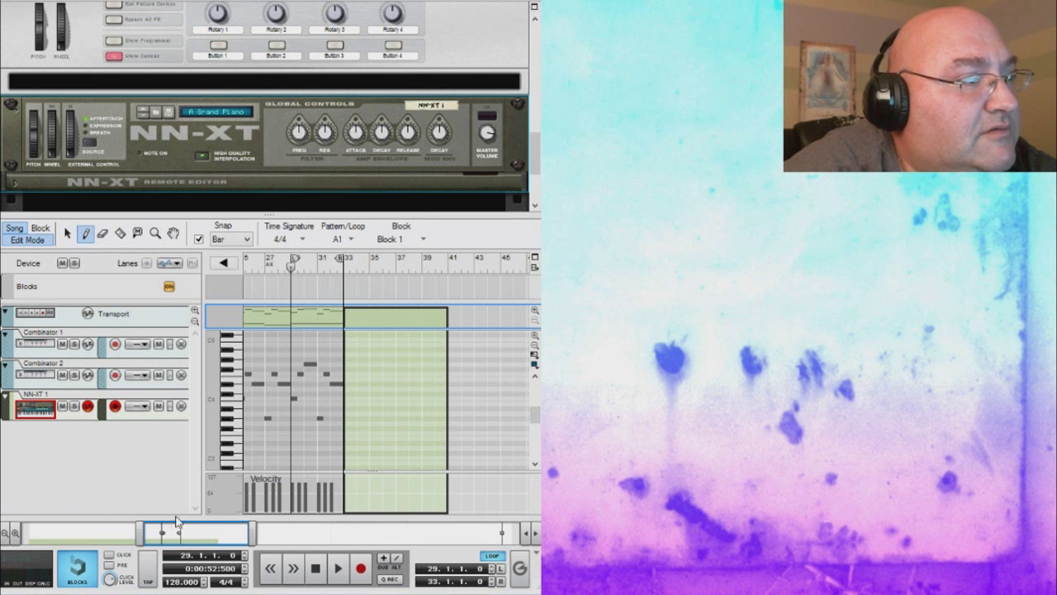
mouse_move(192, 530)
left_mouse_down()
mouse_move(175, 533)
mouse_move(195, 533)
left_mouse_up()
left_click_drag(346, 263, 442, 269)
left_click_drag(293, 261, 346, 261)
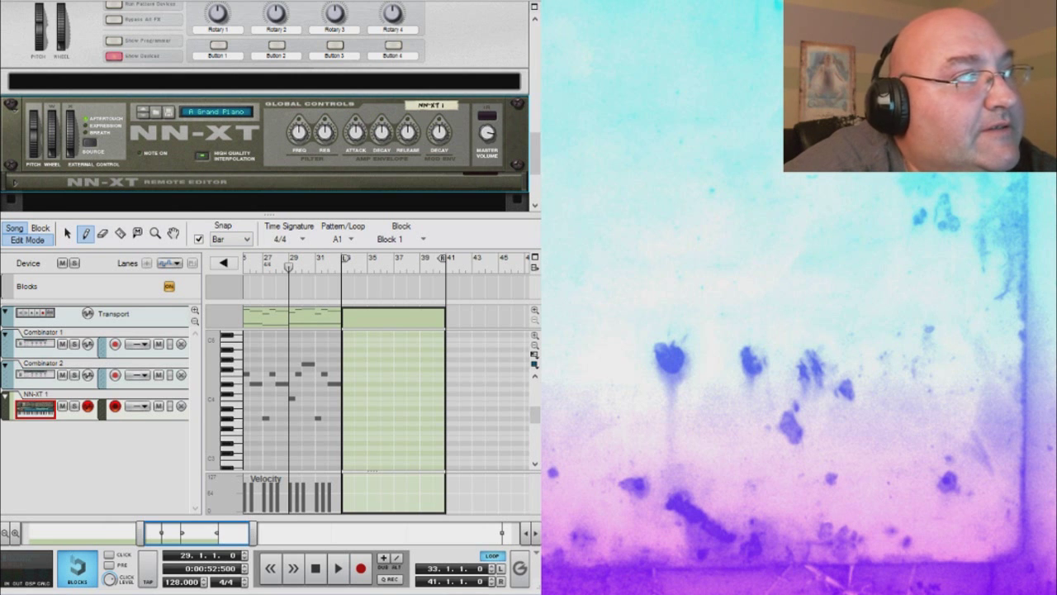
Build a two-bar chord of C2, F2 and G#2 at bar 33 in the new clip
left_click_drag(535, 413, 537, 427)
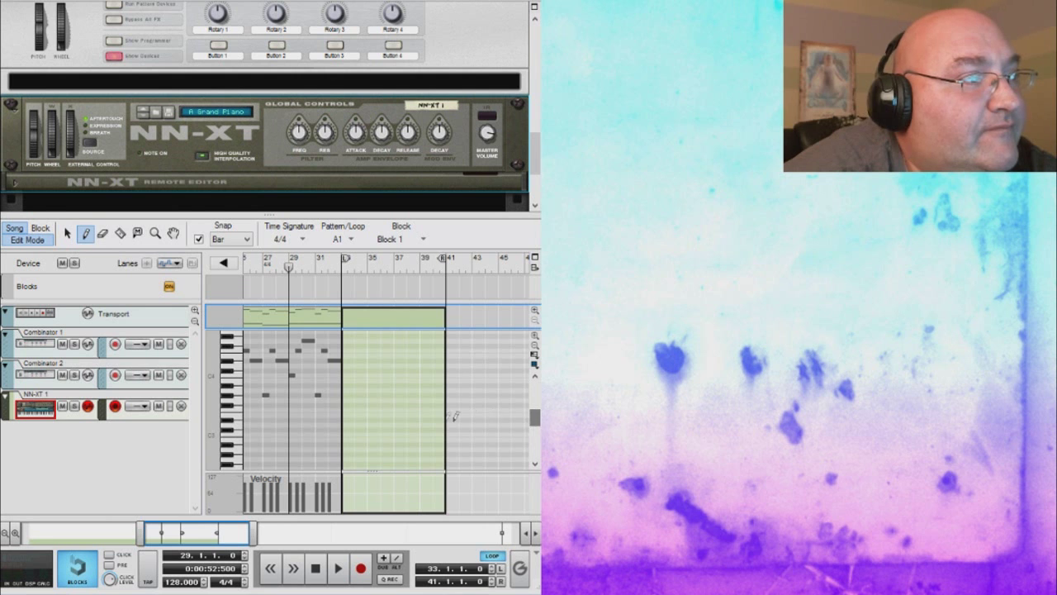
scroll(535, 439, "down", 3)
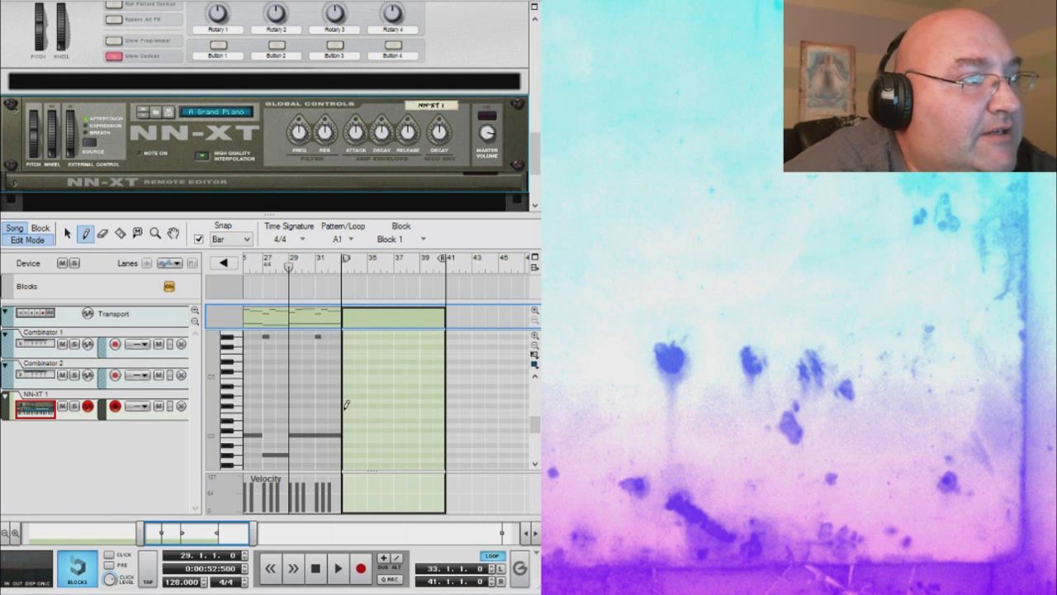
mouse_move(345, 410)
left_mouse_down()
mouse_move(381, 410)
mouse_move(363, 407)
left_mouse_up()
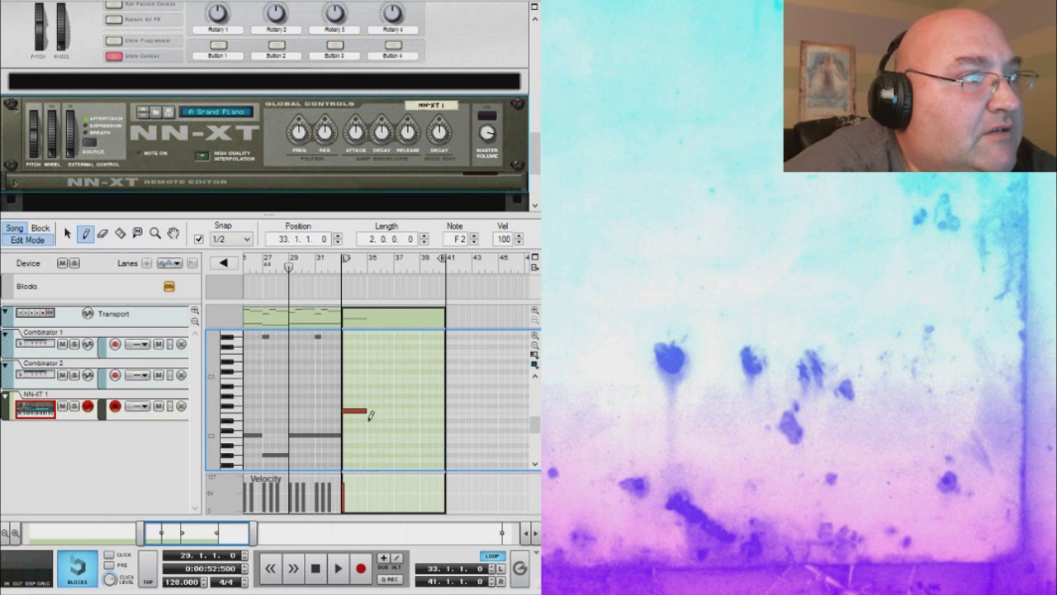
left_click(68, 234)
left_click_drag(357, 414, 357, 440)
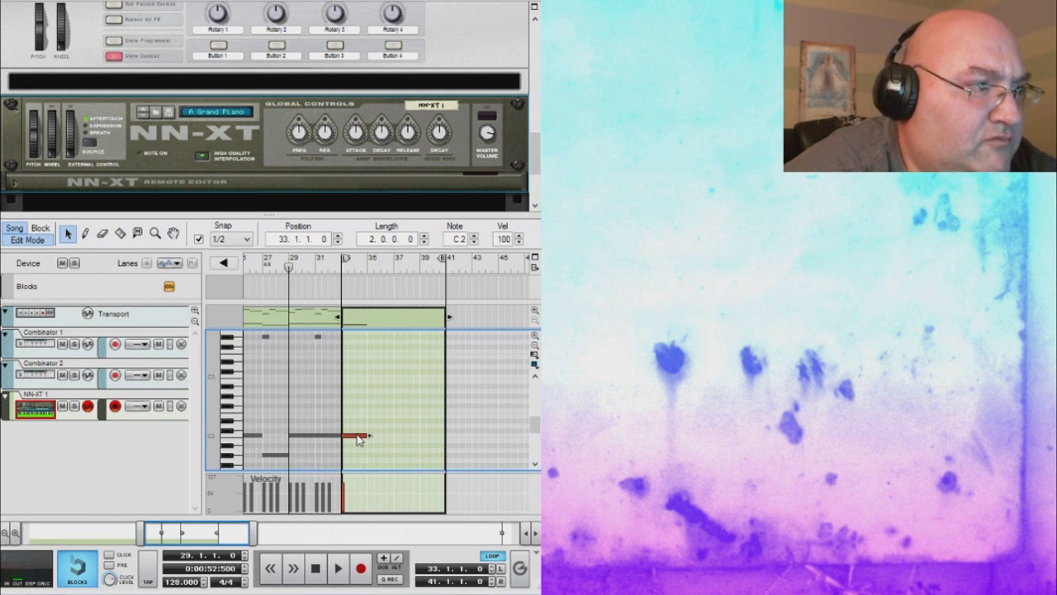
left_click(86, 234)
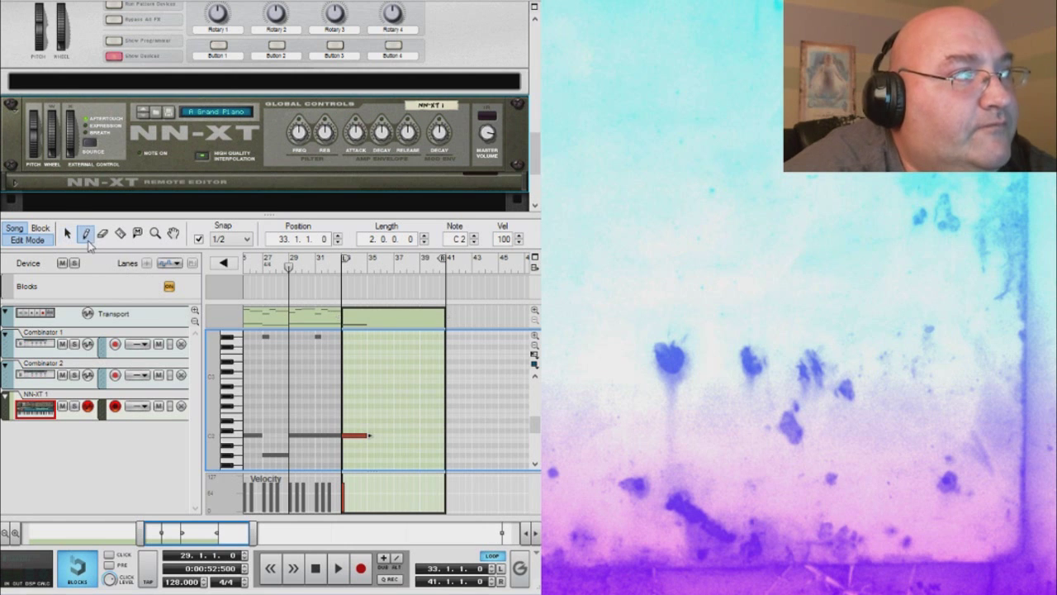
left_click(347, 410)
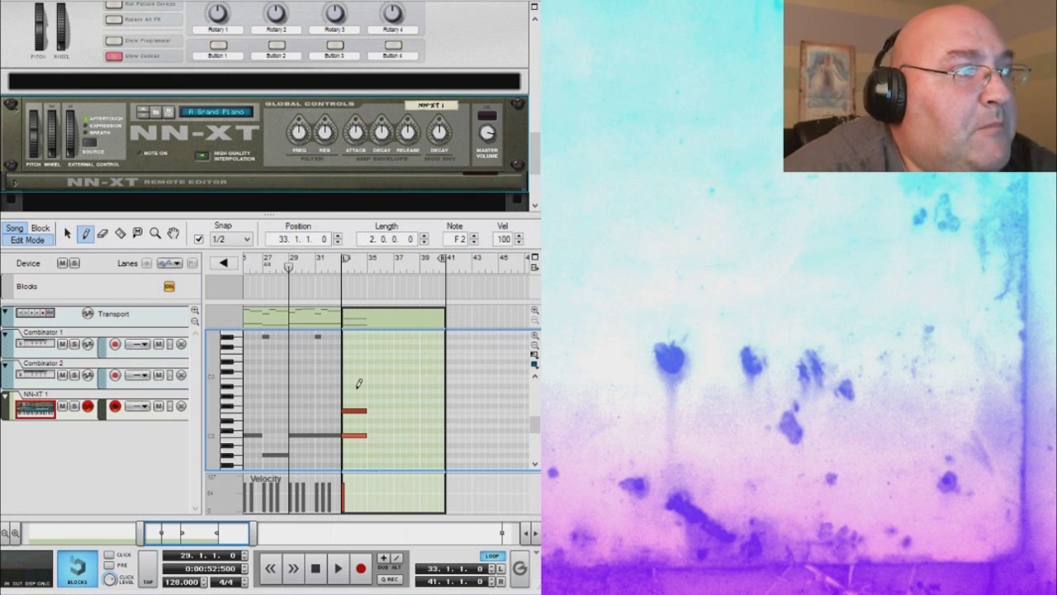
left_click(345, 395)
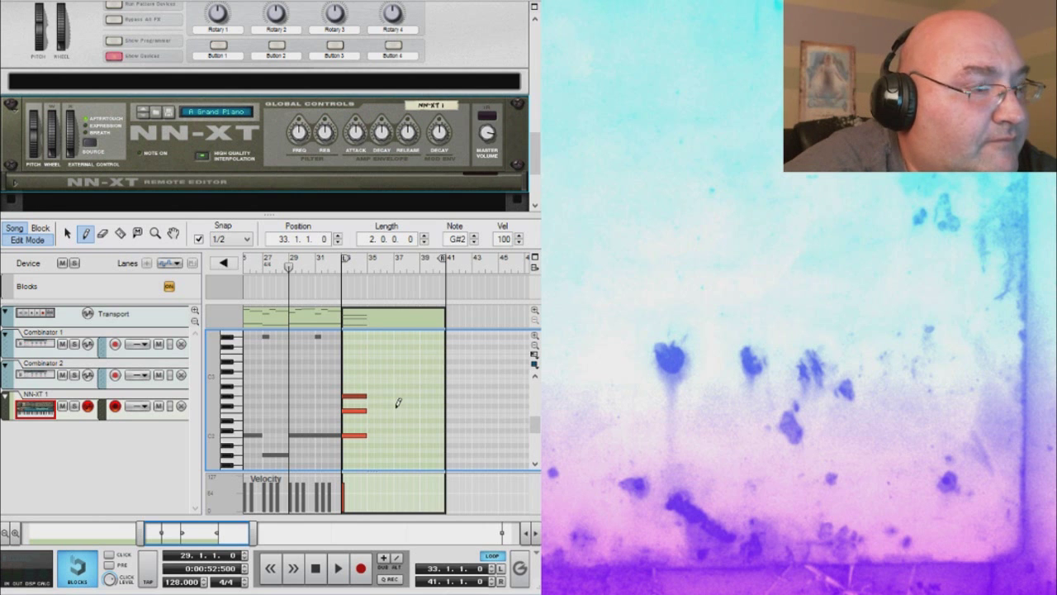
Add a two-bar C3 to the bar 33 chord and build a two-bar chord of C2, D#2, G2 and A#2 at bar 35
left_click_drag(346, 376, 366, 375)
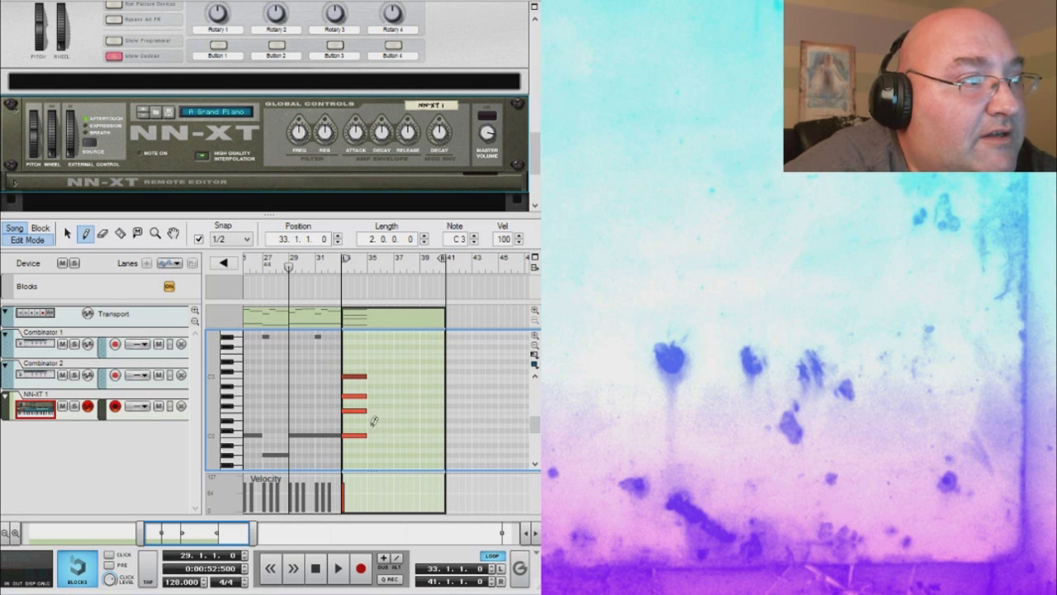
left_click_drag(369, 420, 394, 415)
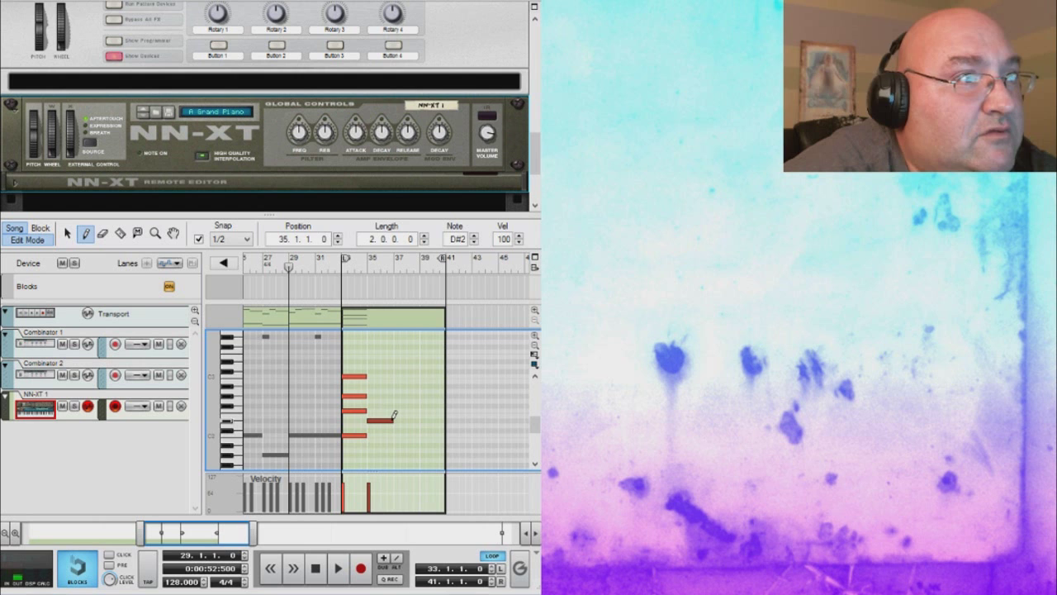
key("q")
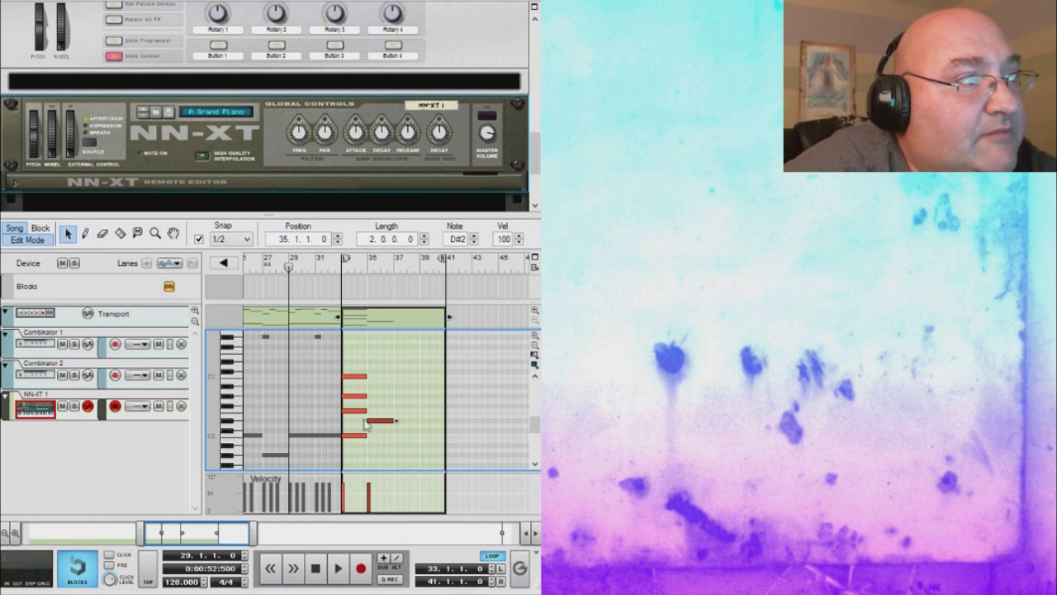
left_click_drag(384, 422, 384, 437)
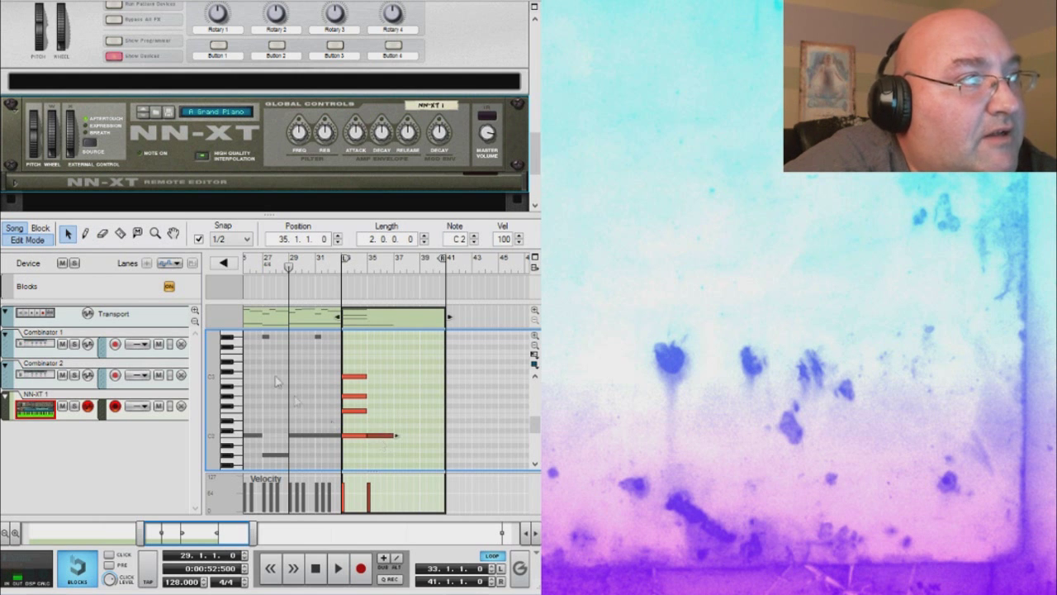
left_click(85, 234)
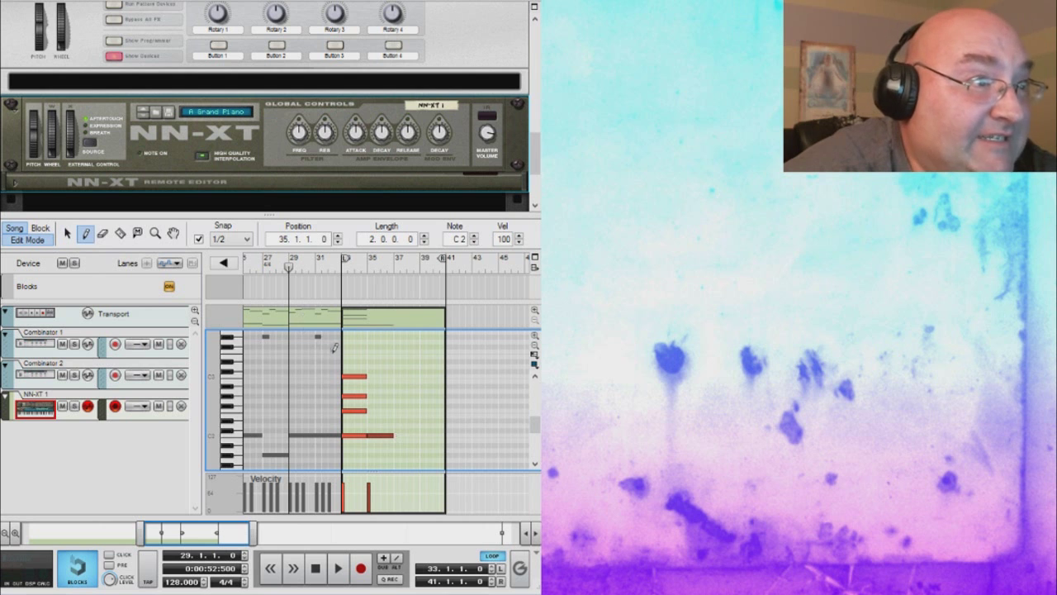
left_click_drag(368, 421, 393, 420)
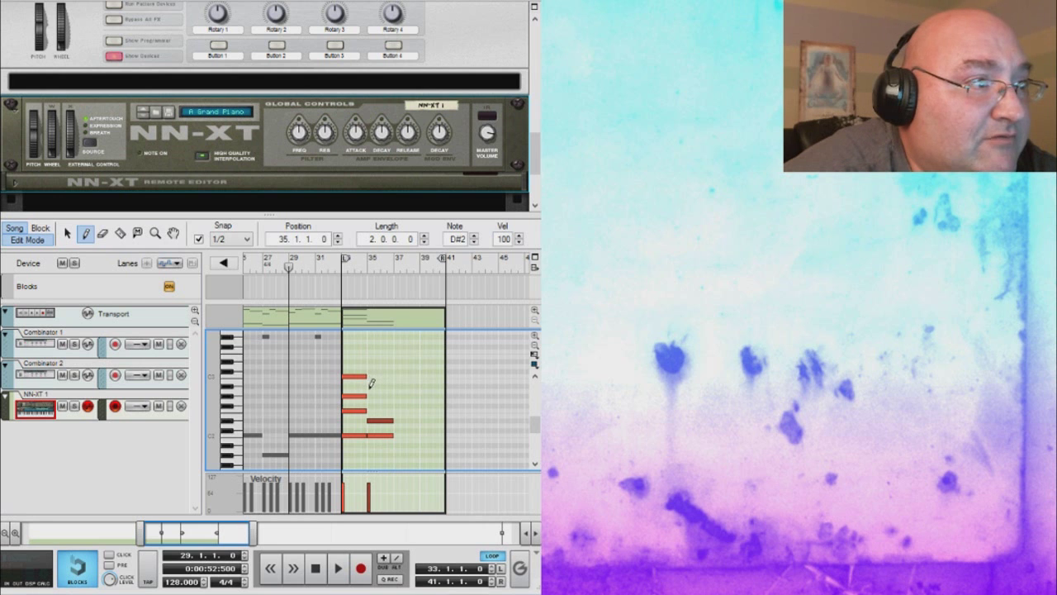
mouse_move(370, 386)
left_mouse_down()
mouse_move(393, 386)
mouse_move(393, 400)
left_mouse_up()
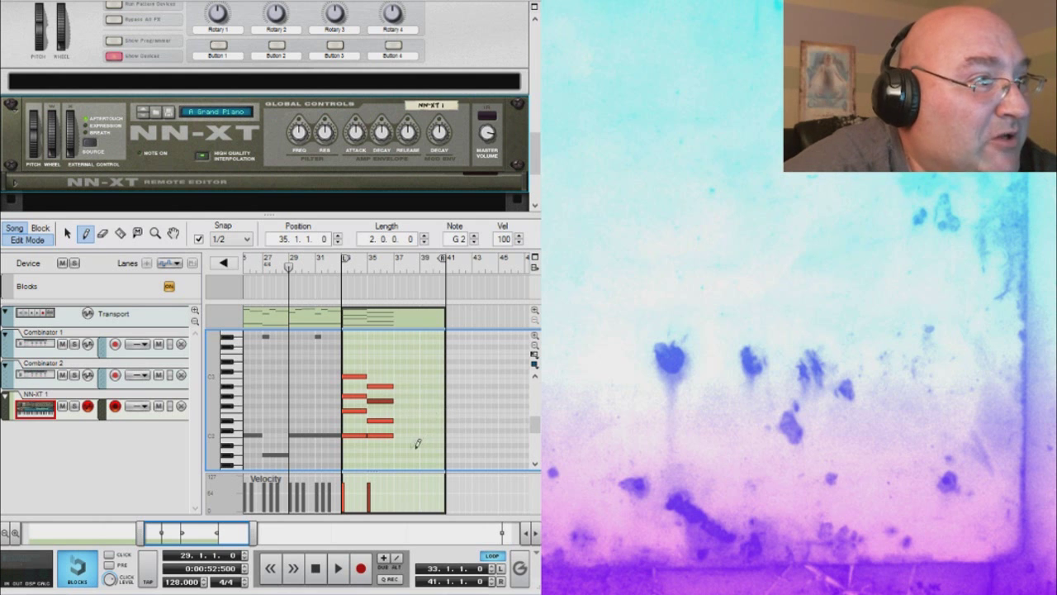
Build a two-bar chord of C2, D#2, F#2 and B2 at bar 37
left_click_drag(395, 435, 420, 435)
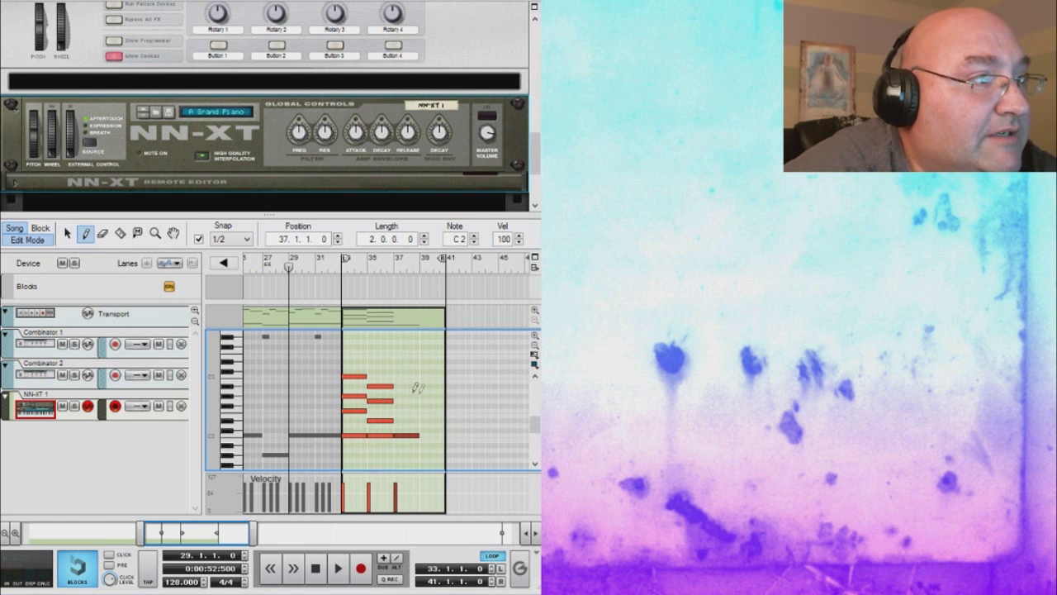
left_click_drag(399, 421, 415, 418)
left_click(398, 404)
left_click_drag(399, 380, 419, 378)
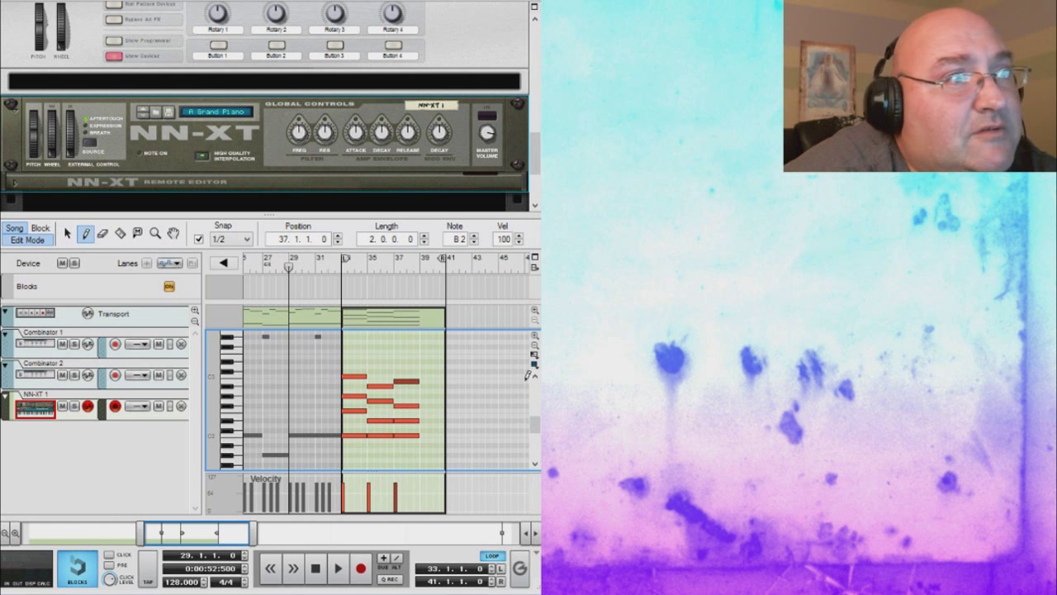
Build a two-bar chord of C2, D#2, G2 and C3 at bar 39
mouse_move(421, 434)
left_mouse_down()
mouse_move(444, 434)
mouse_move(430, 405)
mouse_move(444, 405)
mouse_move(444, 373)
left_mouse_up()
left_click(422, 421)
left_click(67, 234)
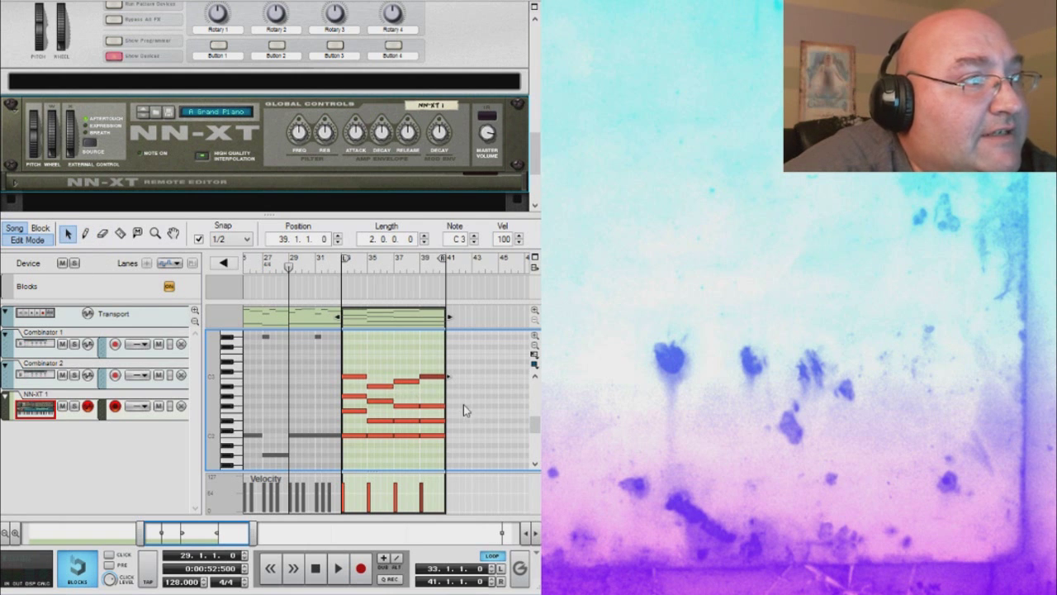
left_click_drag(430, 408, 430, 403)
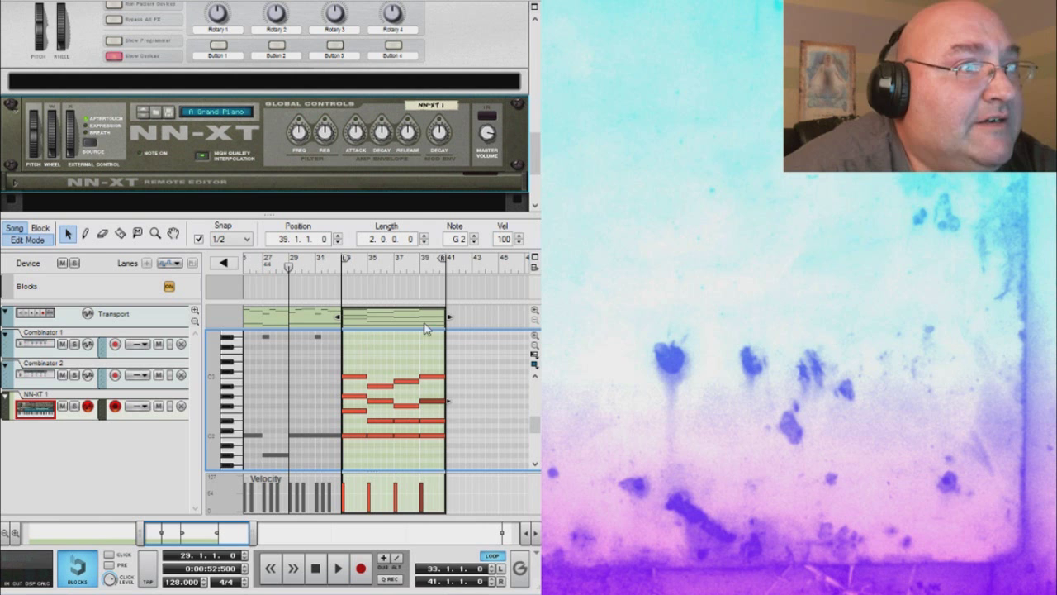
Draw an empty 8-bar clip starting at bar 41 and place two-bar C2 and F2 notes at its start
left_click(84, 234)
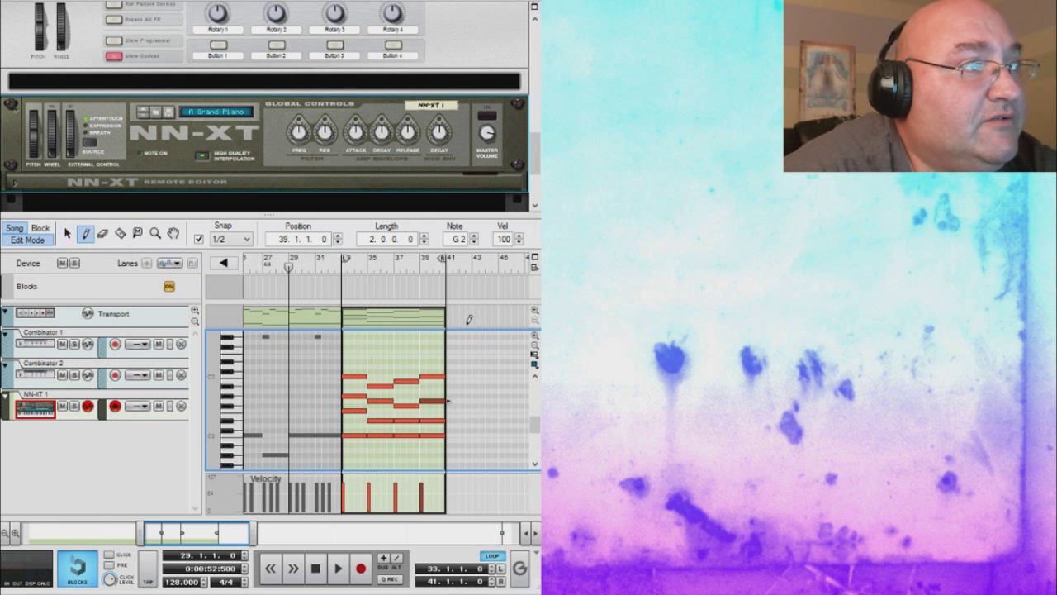
mouse_move(450, 314)
left_mouse_down()
mouse_move(513, 315)
mouse_move(407, 316)
left_mouse_up()
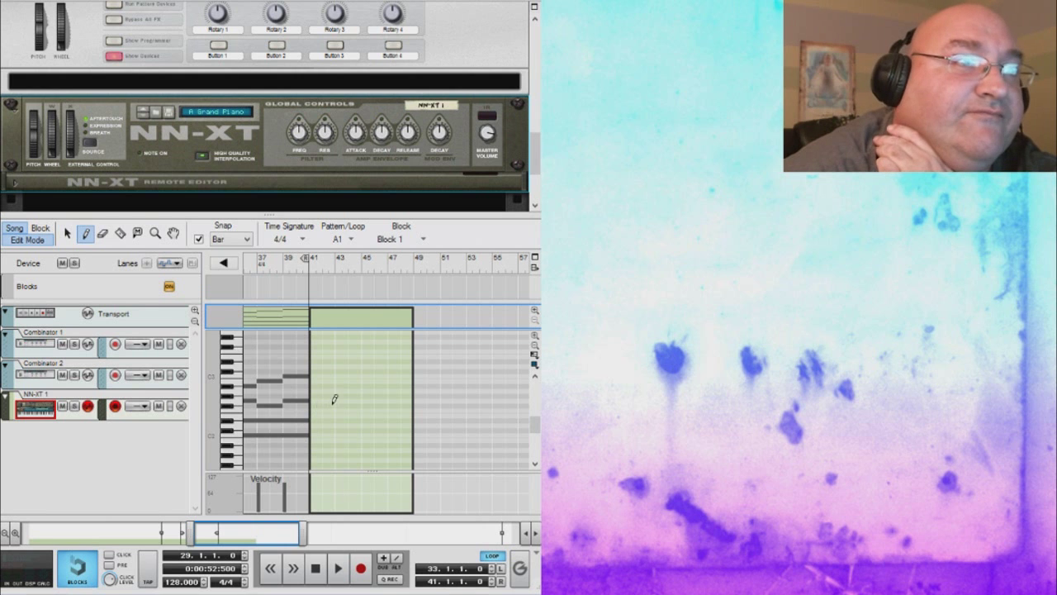
left_click(319, 432)
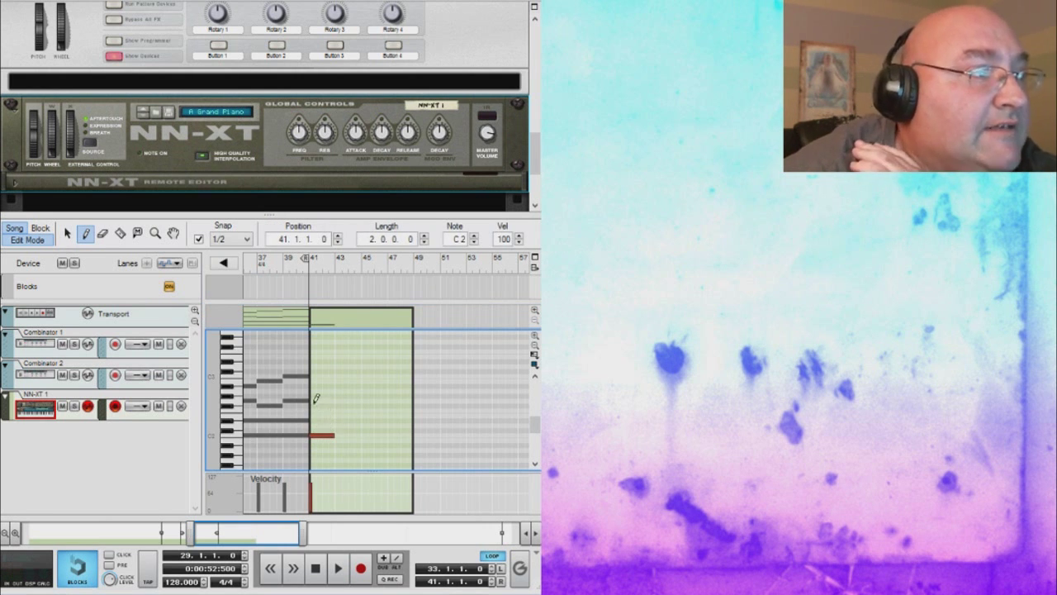
left_click(313, 404)
left_click_drag(329, 403, 334, 404)
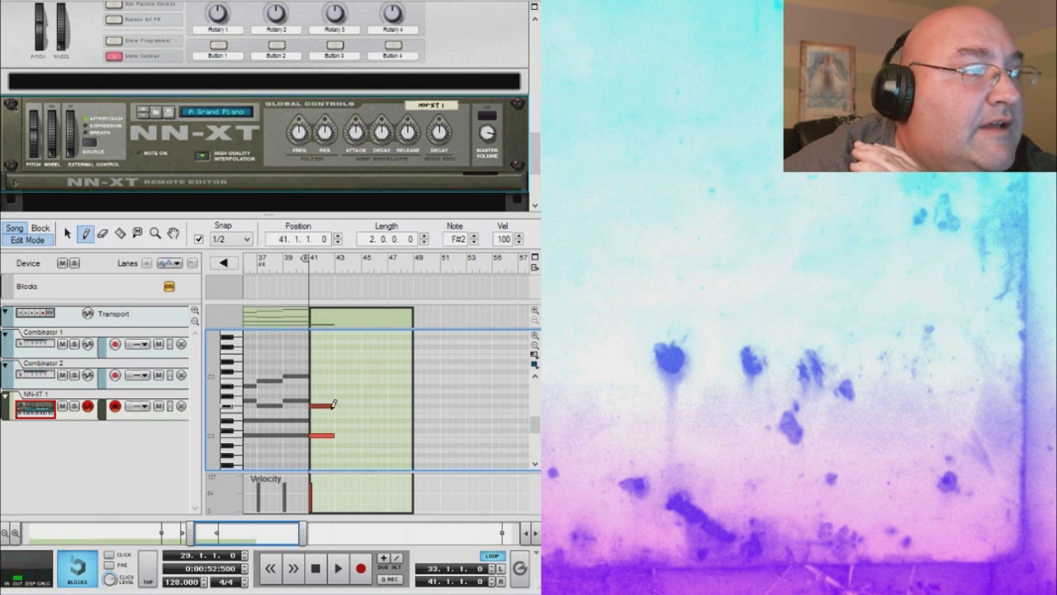
left_click(68, 234)
left_click_drag(328, 407, 328, 413)
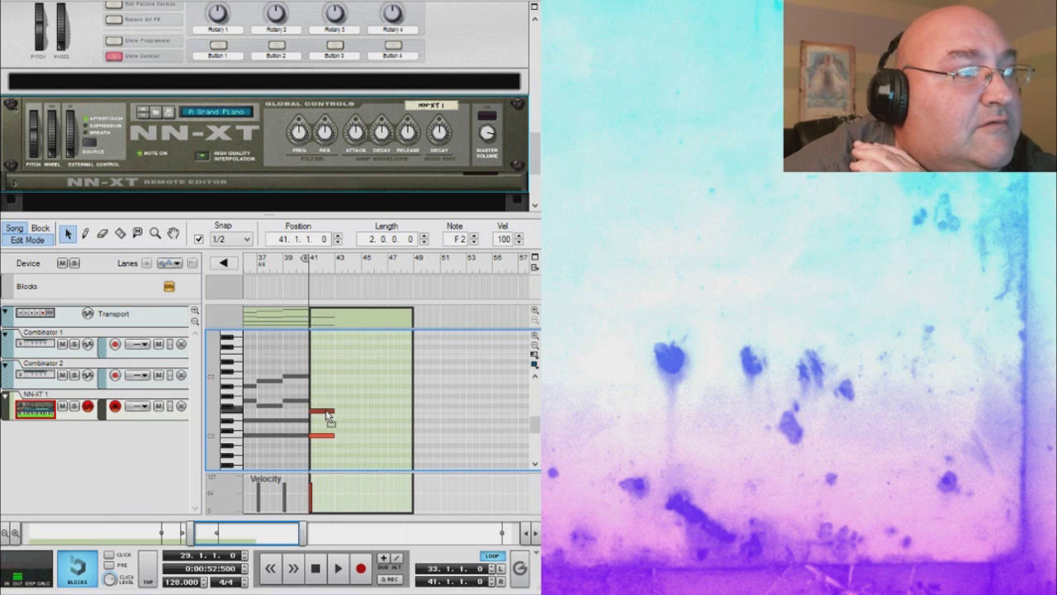
Complete the bar 41 chord on the NN-XT track by adding two-bar G#2 and C3 notes above C2 and F2
left_click(84, 234)
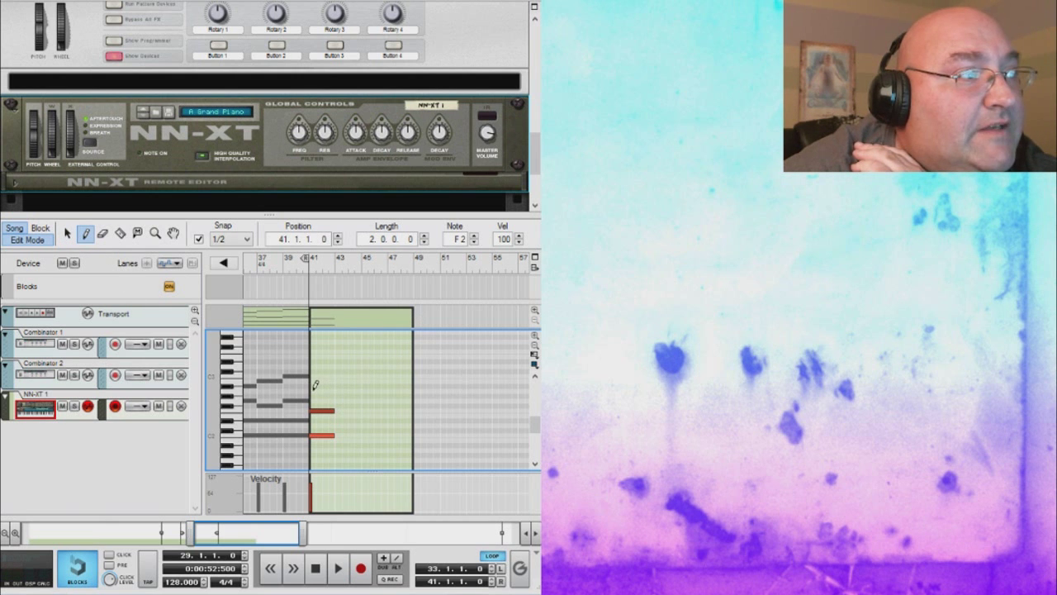
left_click_drag(315, 389, 323, 389)
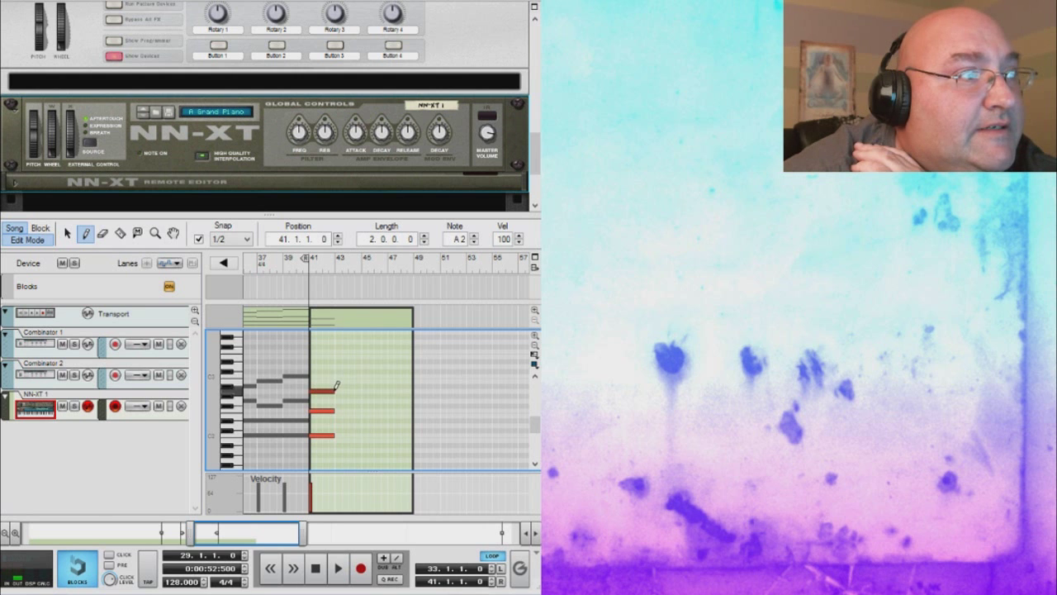
left_click(315, 376)
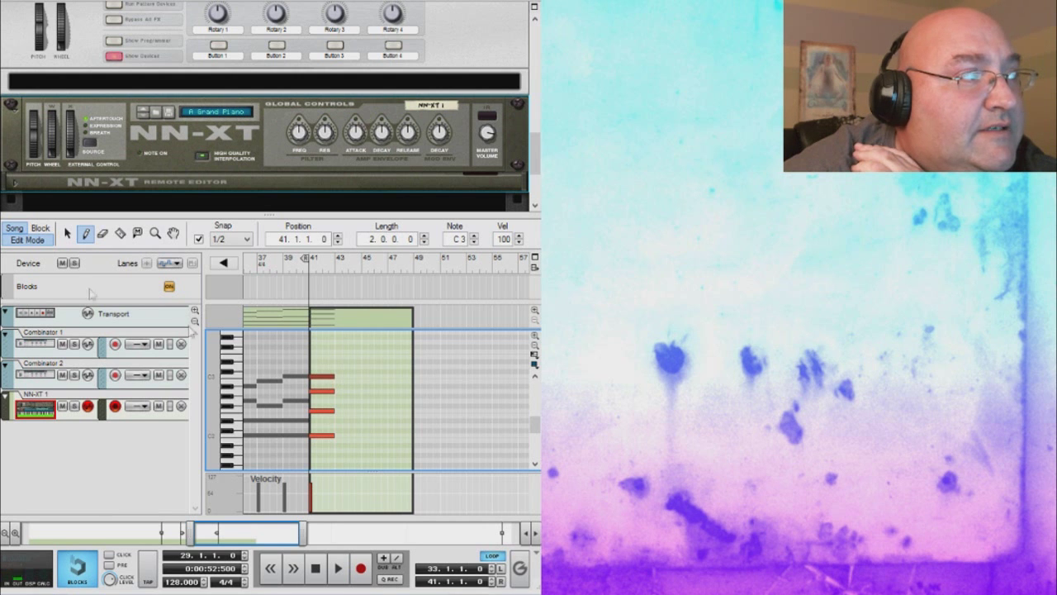
left_click(68, 234)
mouse_move(328, 390)
left_mouse_down()
mouse_move(322, 404)
mouse_move(326, 395)
left_mouse_up()
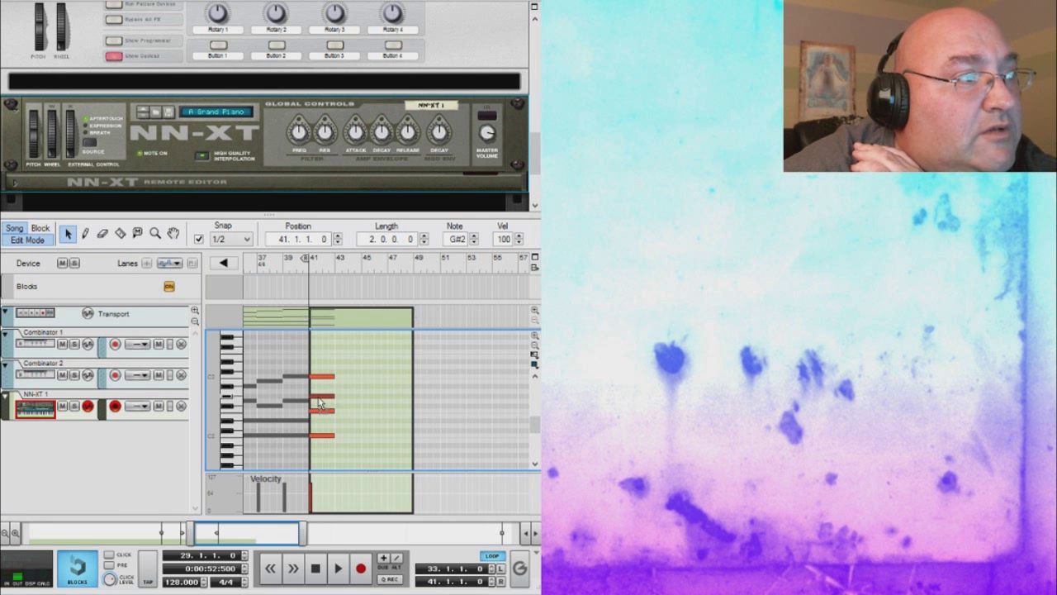
Draw a two-bar chord of C2, D#2, G#2 and C3 starting at bar 43
left_click(85, 234)
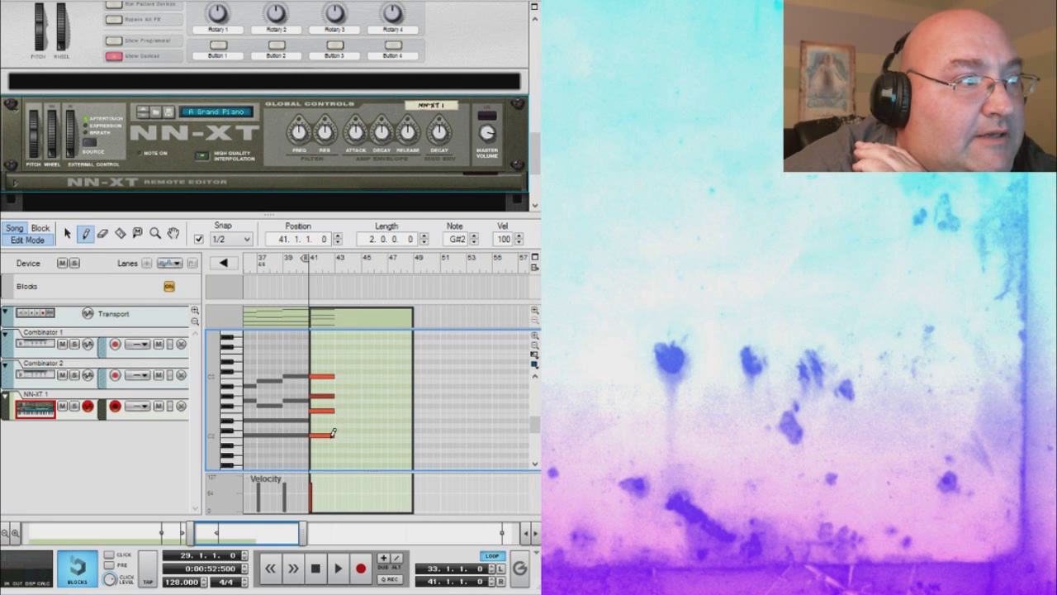
left_click(337, 433)
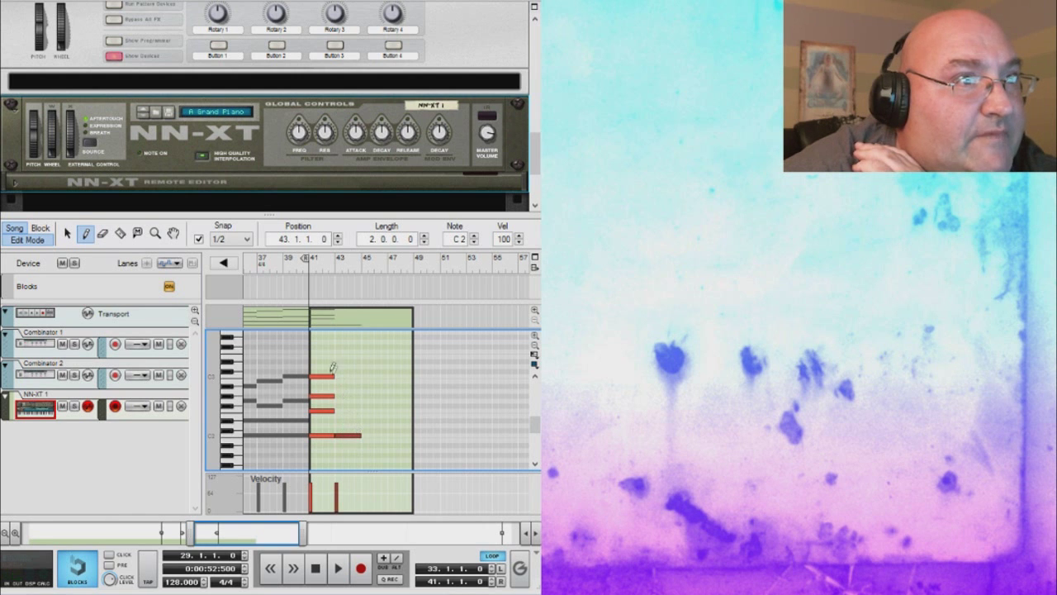
left_click_drag(338, 395, 354, 395)
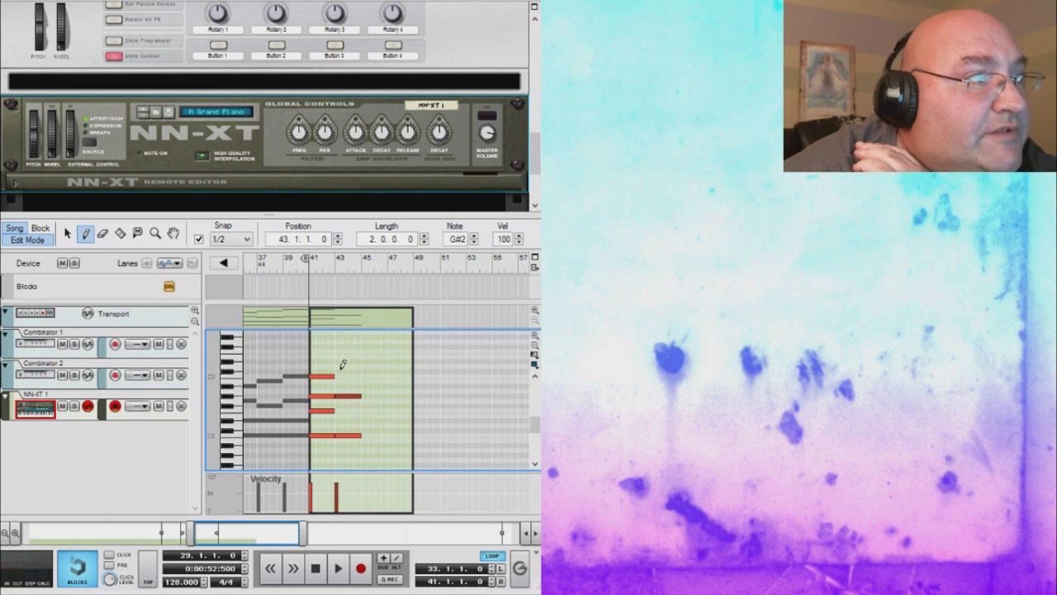
left_click_drag(332, 376, 348, 376)
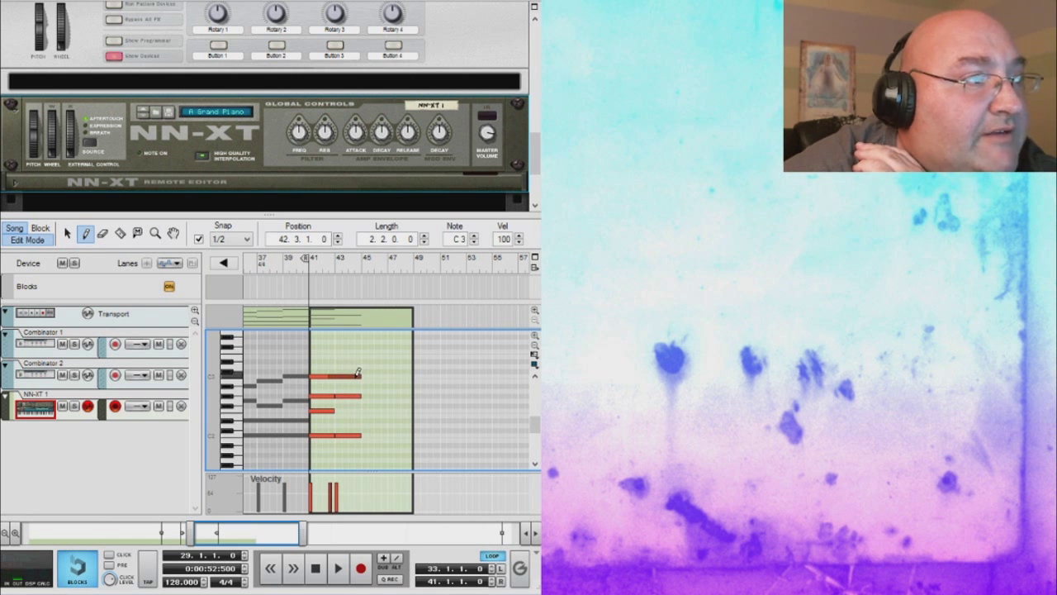
left_click(68, 234)
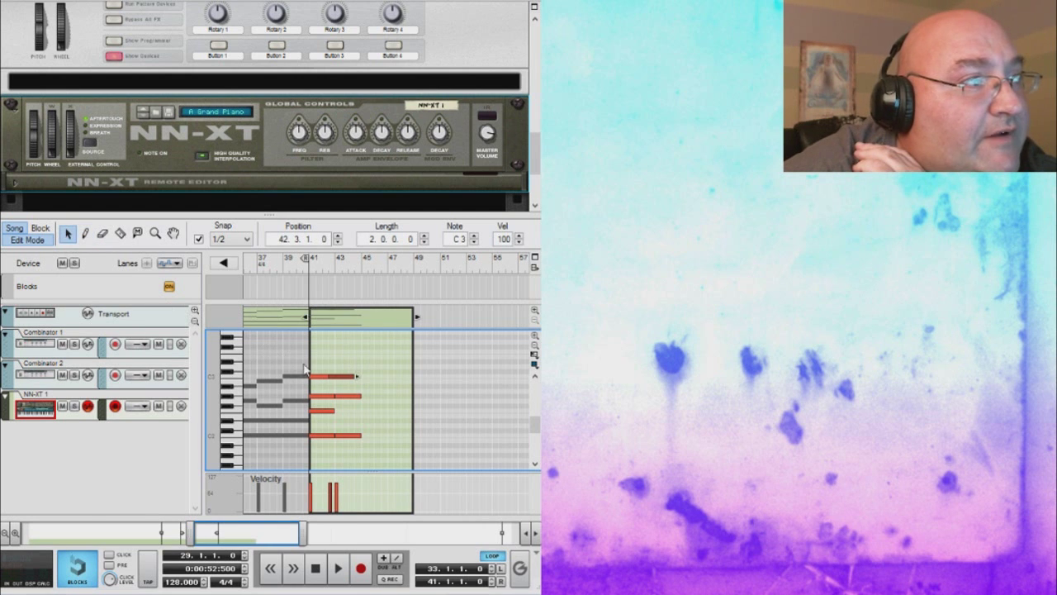
left_click_drag(345, 381, 352, 381)
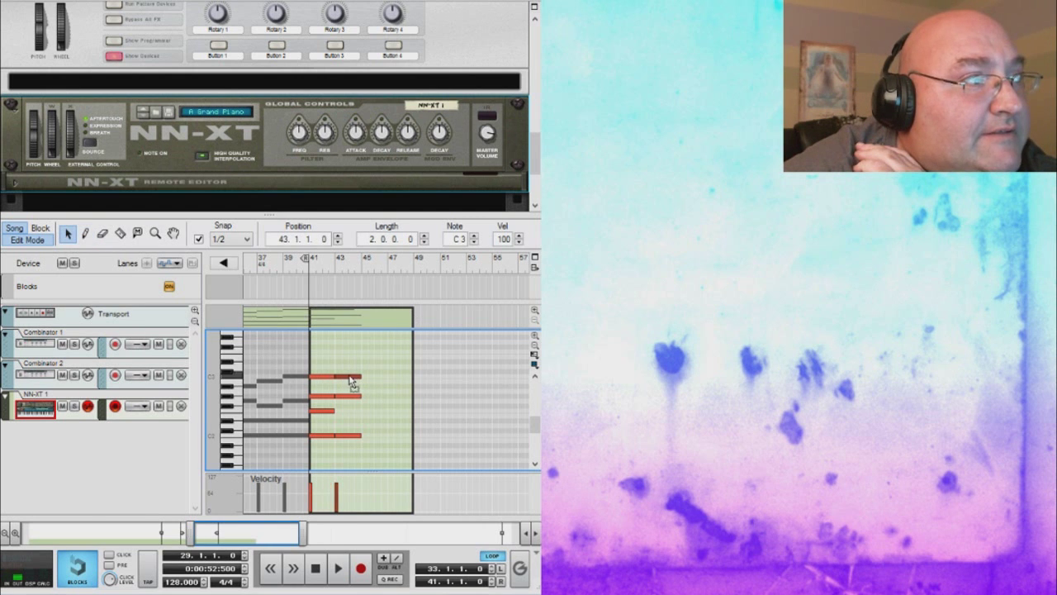
left_click(85, 236)
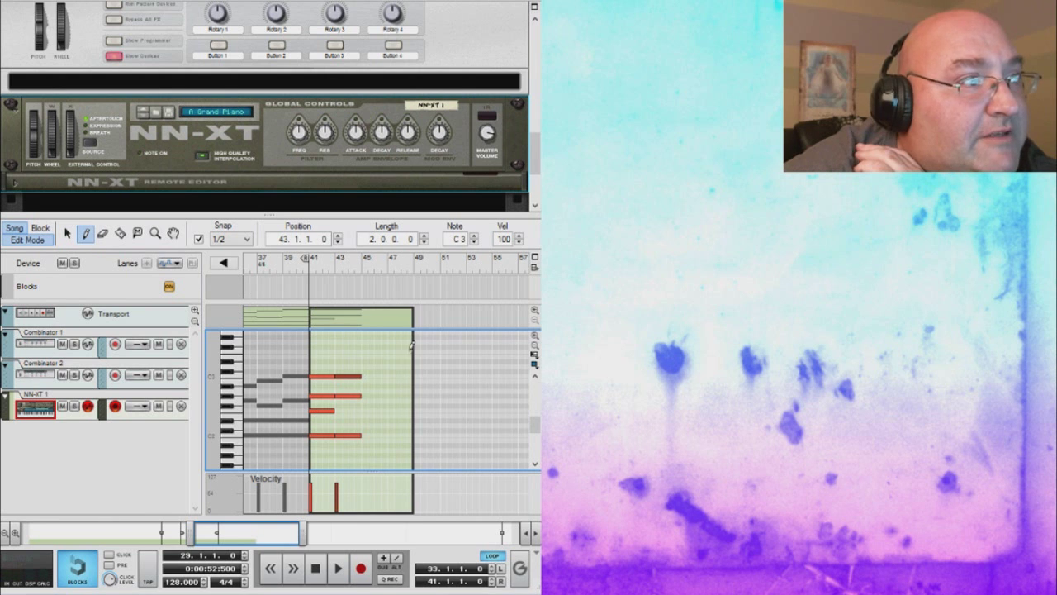
left_click_drag(336, 421, 352, 421)
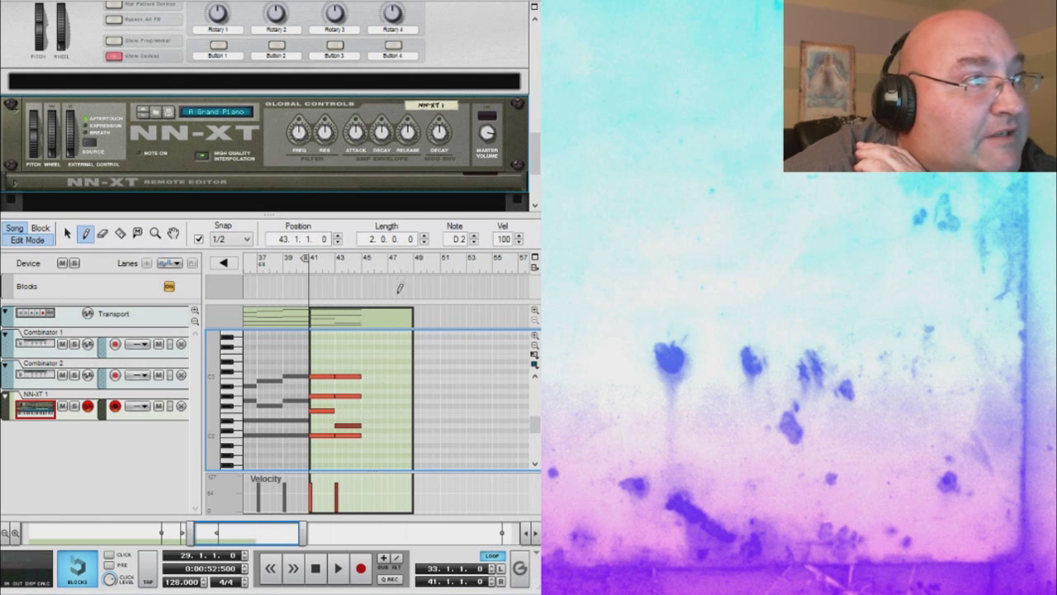
left_click(472, 237)
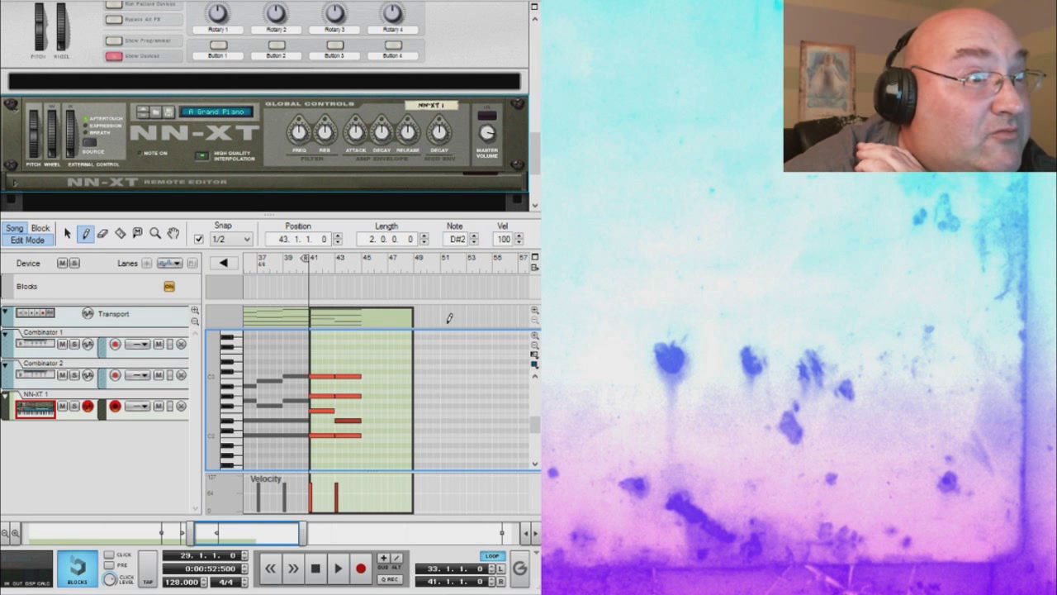
Draw a two-bar chord of C2, D#2, G2 and C3 starting at bar 45
left_click(364, 434)
left_click(366, 420)
mouse_move(366, 399)
left_mouse_down()
mouse_move(382, 399)
mouse_move(369, 376)
mouse_move(381, 376)
left_mouse_up()
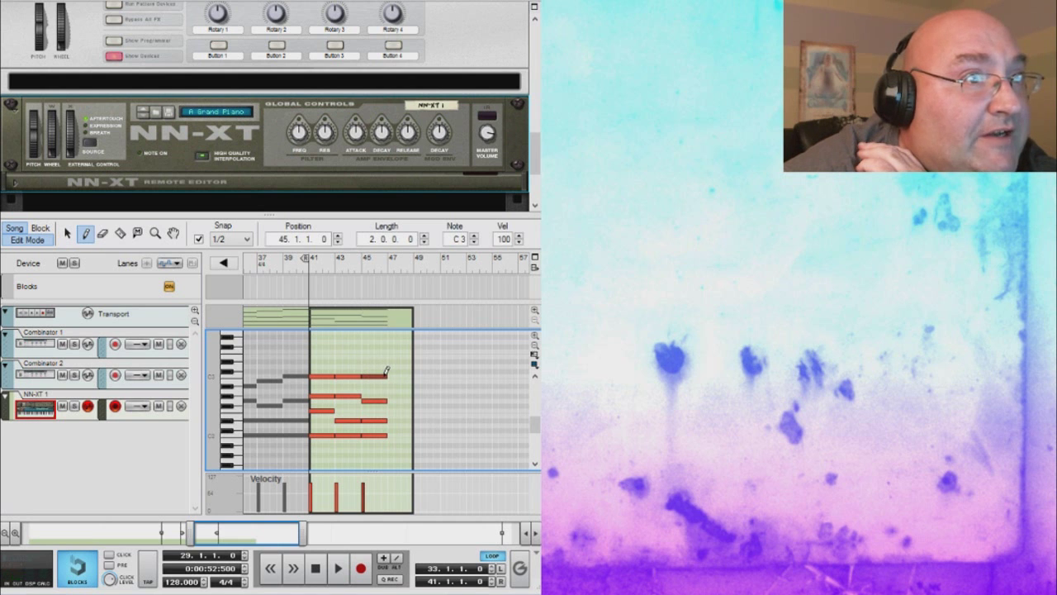
Draw a two-bar chord of C2, F2, G#2 and C3 starting at bar 47
mouse_move(391, 431)
left_mouse_down()
mouse_move(408, 406)
mouse_move(398, 389)
mouse_move(413, 376)
left_mouse_up()
left_click(68, 234)
left_click_drag(398, 395, 401, 401)
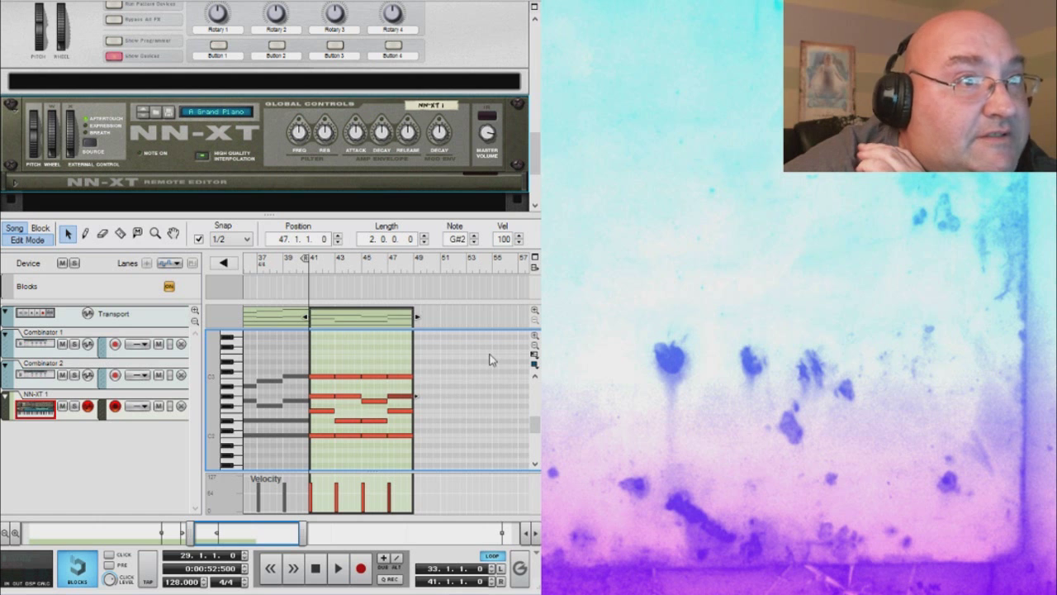
Extend the NN-XT clip that starts at bar 41 to a length of 10 bars, ending at bar 51
left_click(422, 320)
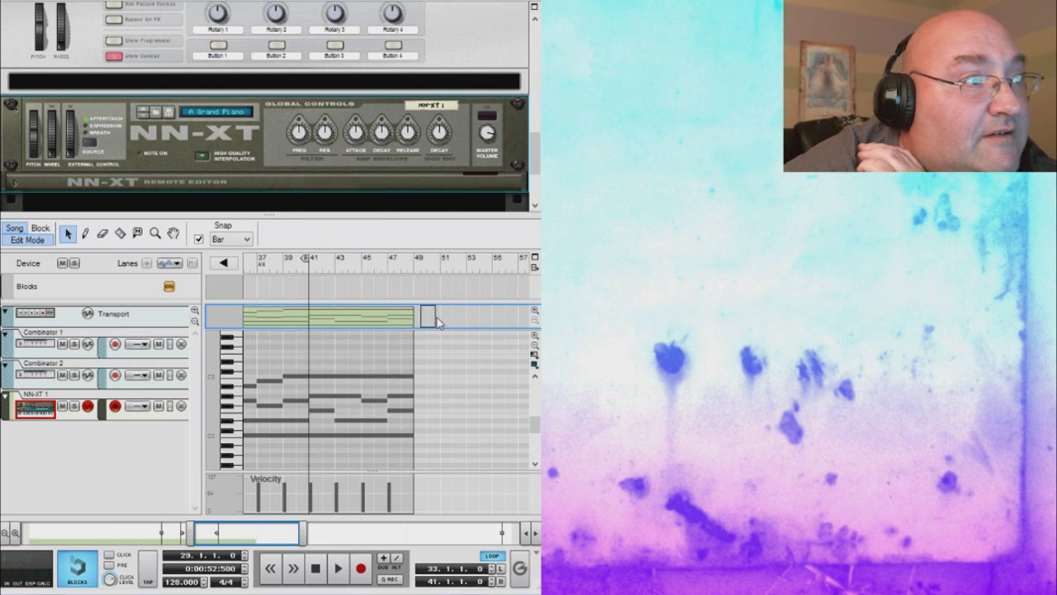
left_click_drag(416, 316, 435, 316)
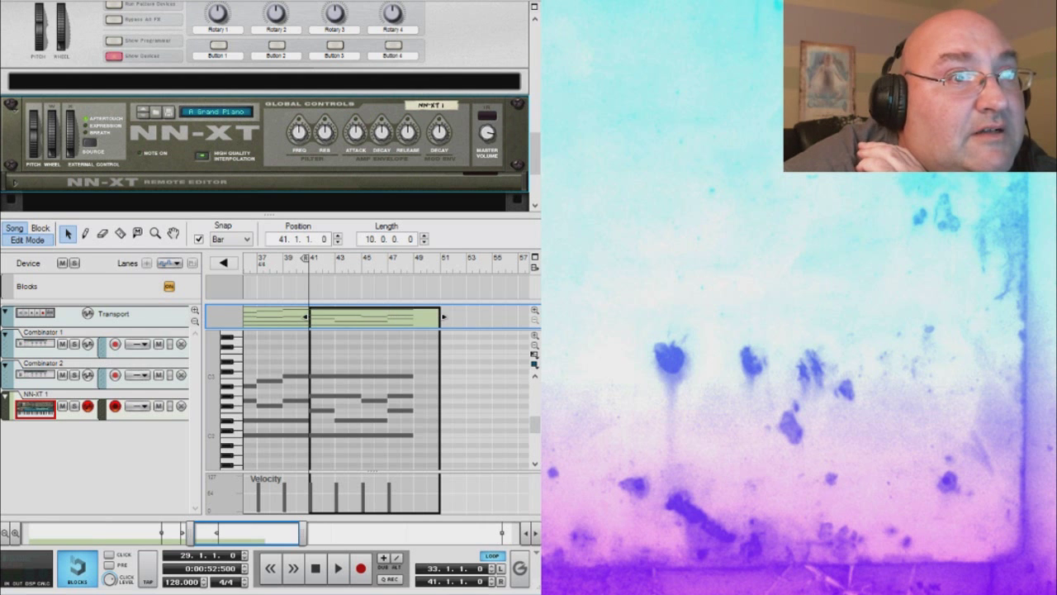
key("Escape")
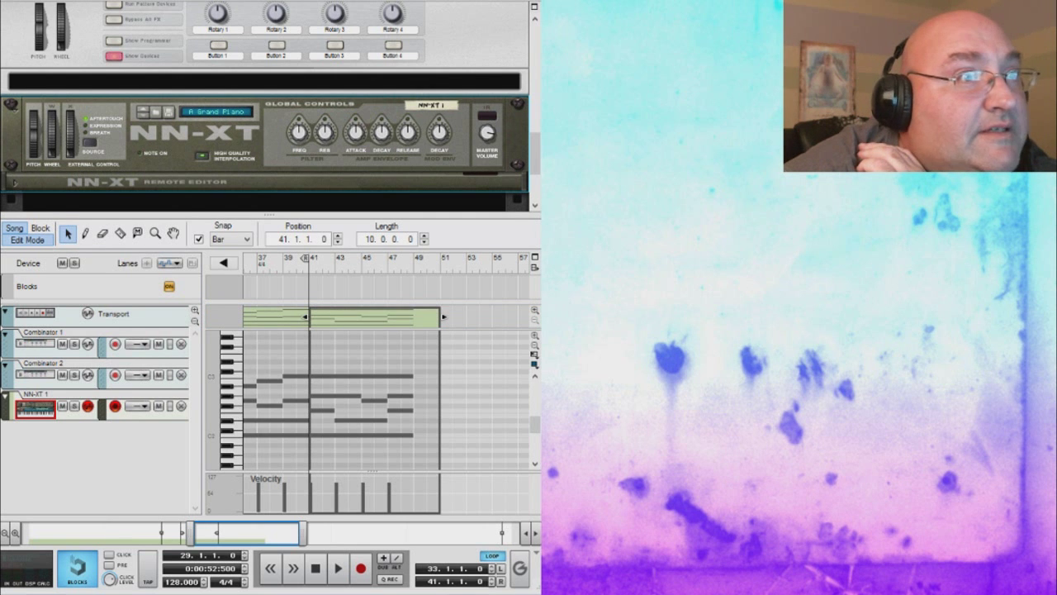
Fill the extended clip with a two-bar chord of C2, D#2, G2 and C3 starting at bar 49
left_click(85, 234)
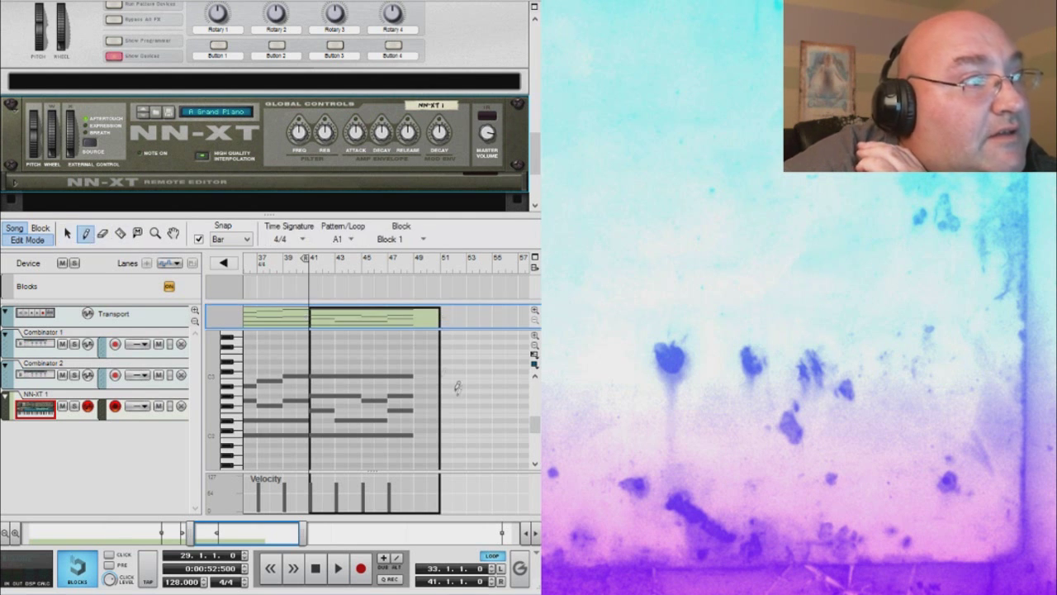
left_click(419, 428)
left_click_drag(428, 430, 440, 433)
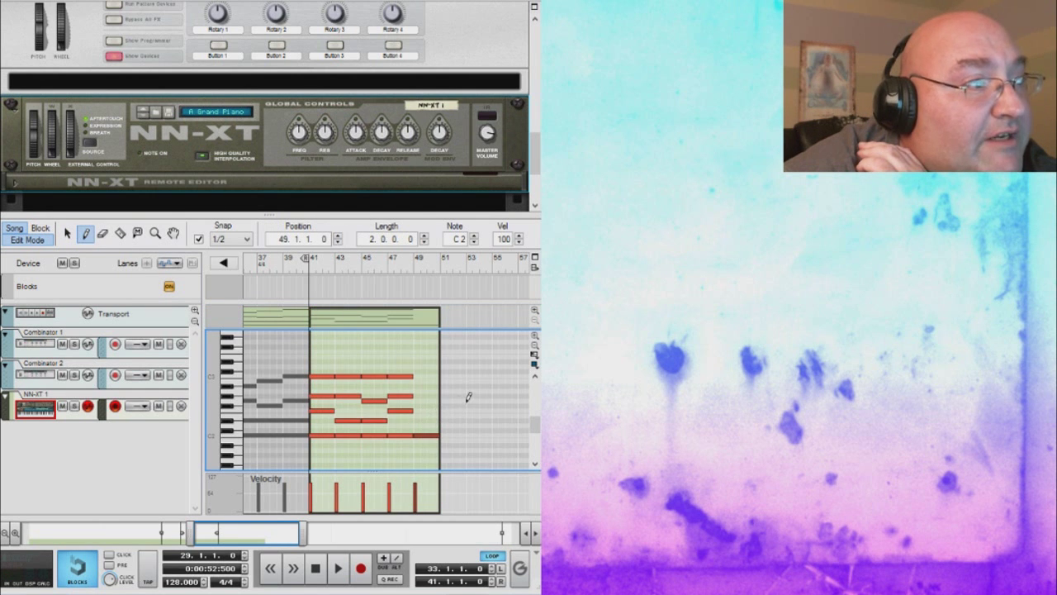
mouse_move(416, 419)
left_mouse_down()
mouse_move(437, 420)
mouse_move(451, 401)
mouse_move(438, 400)
mouse_move(427, 376)
left_mouse_up()
left_click(411, 376)
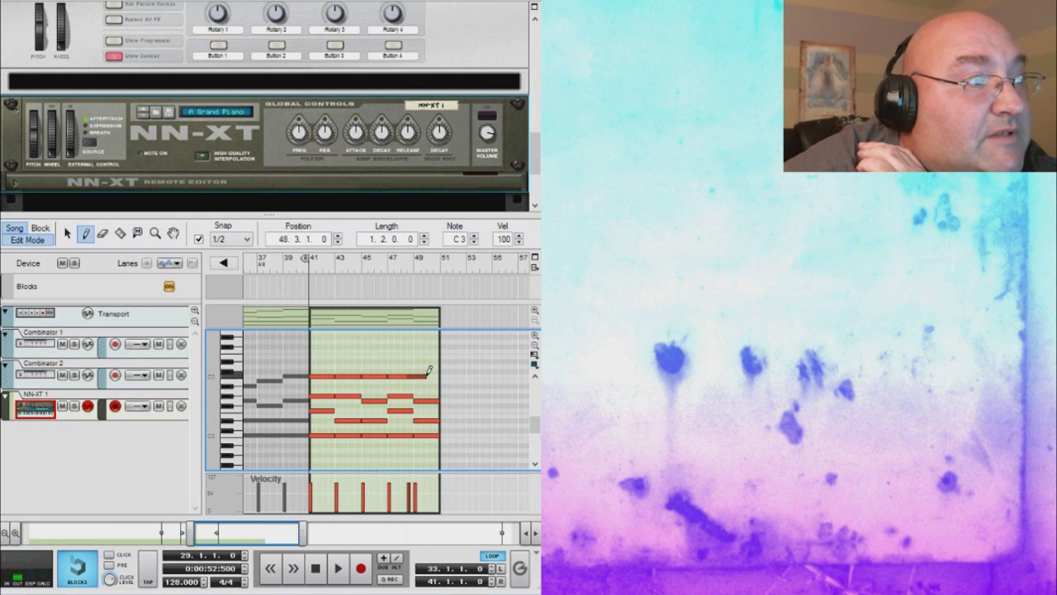
left_click(67, 233)
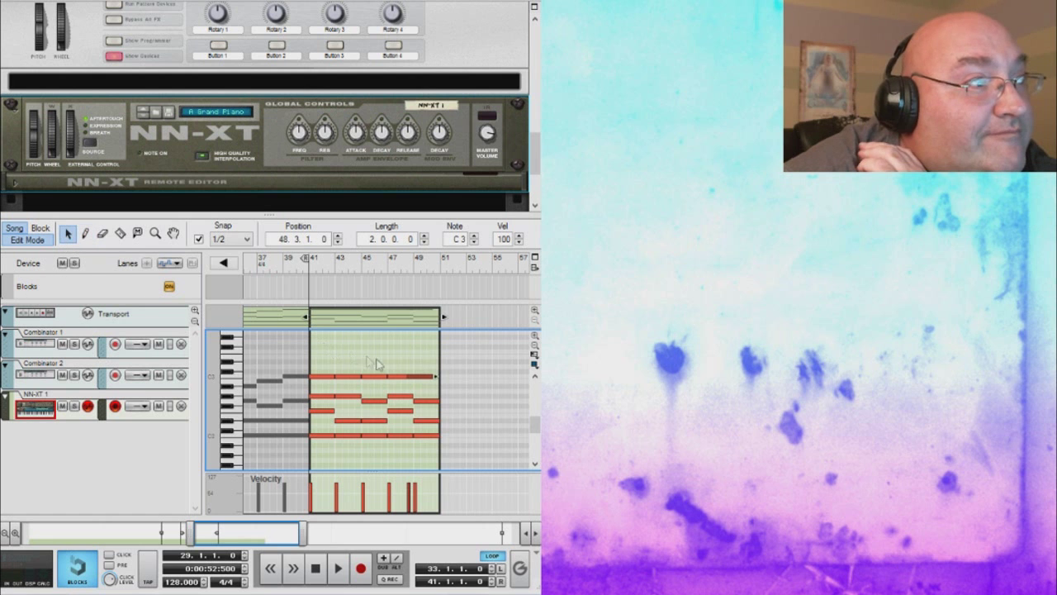
left_click_drag(418, 381, 425, 381)
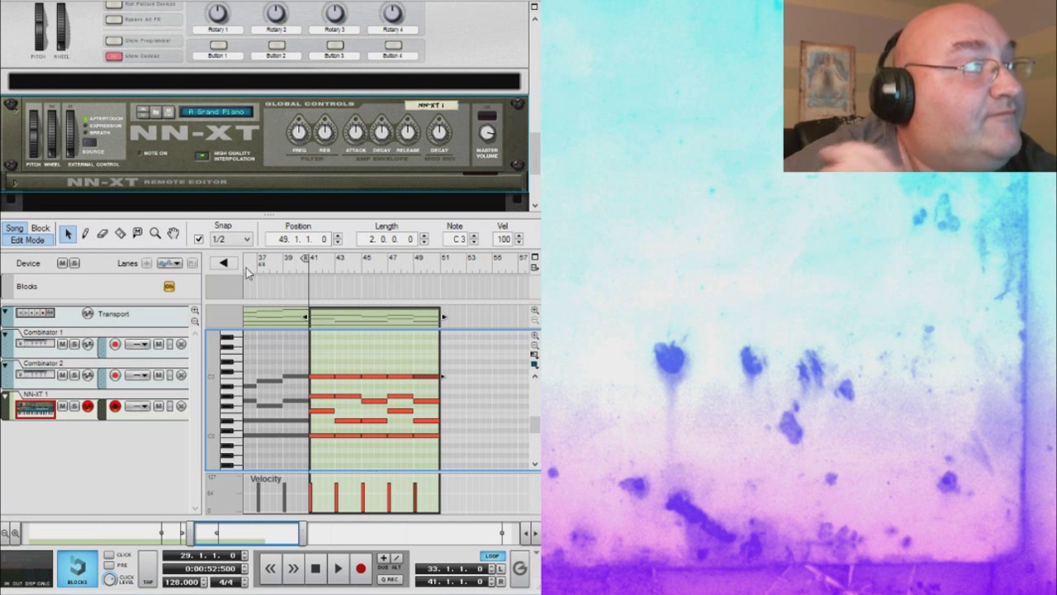
Set the loop locators to span the whole arrangement from bar 1 to bar 51
left_click_drag(196, 535, 36, 528)
left_click_drag(134, 539, 261, 541)
left_click_drag(429, 259, 253, 259)
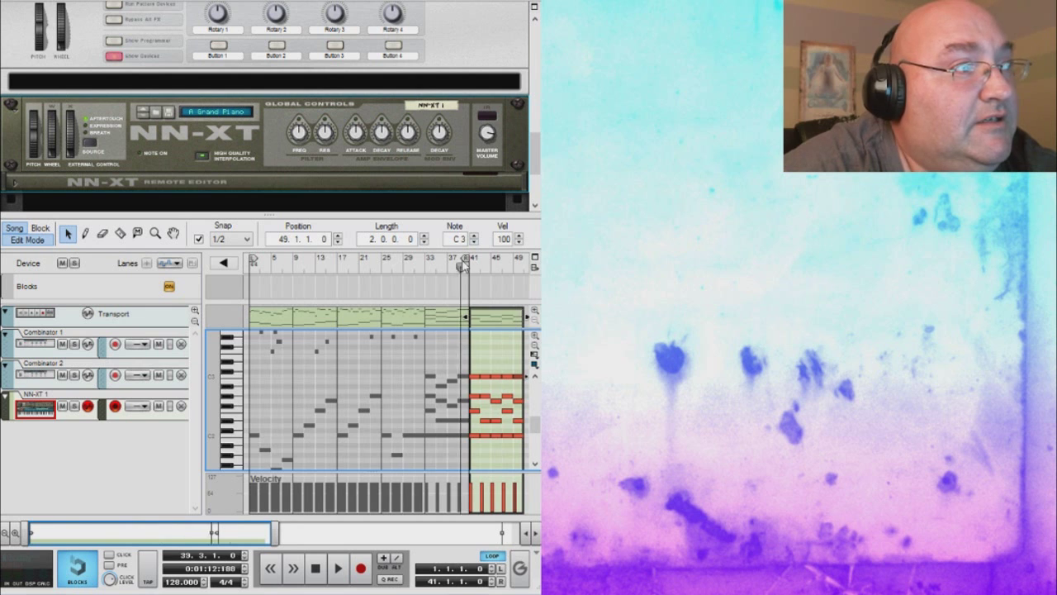
left_click_drag(467, 260, 522, 271)
Load the "Music 4 airports" patch into the NN-XT and play the song from the beginning
left_click(316, 569)
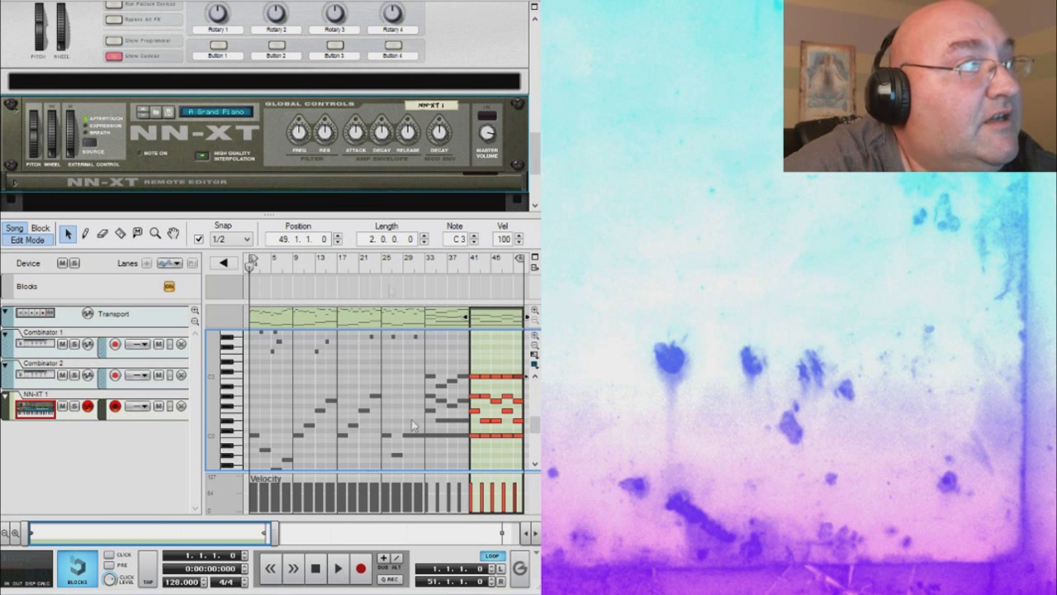
left_click(164, 116)
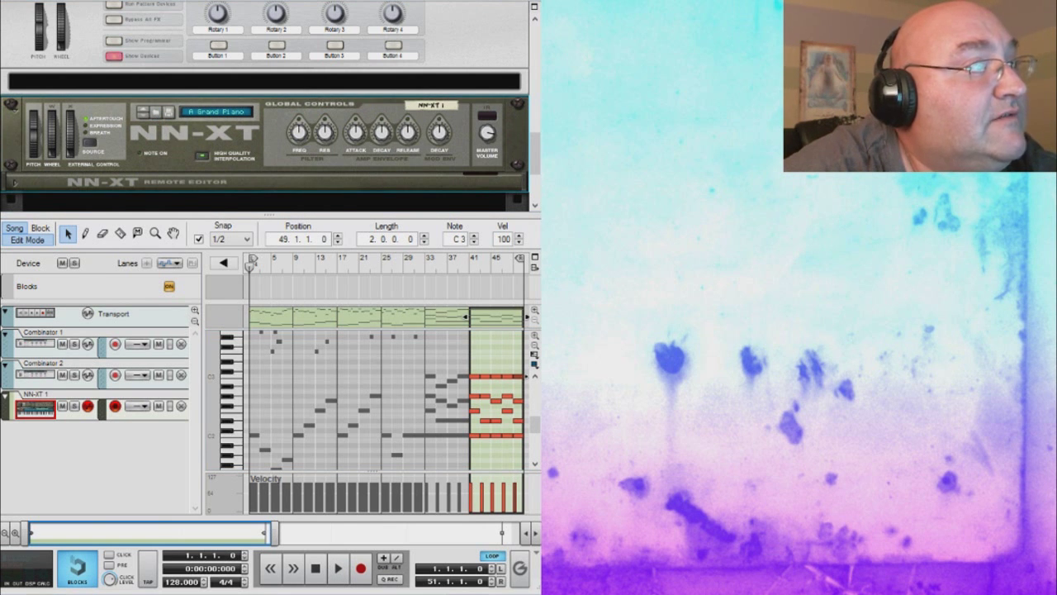
left_click(337, 569)
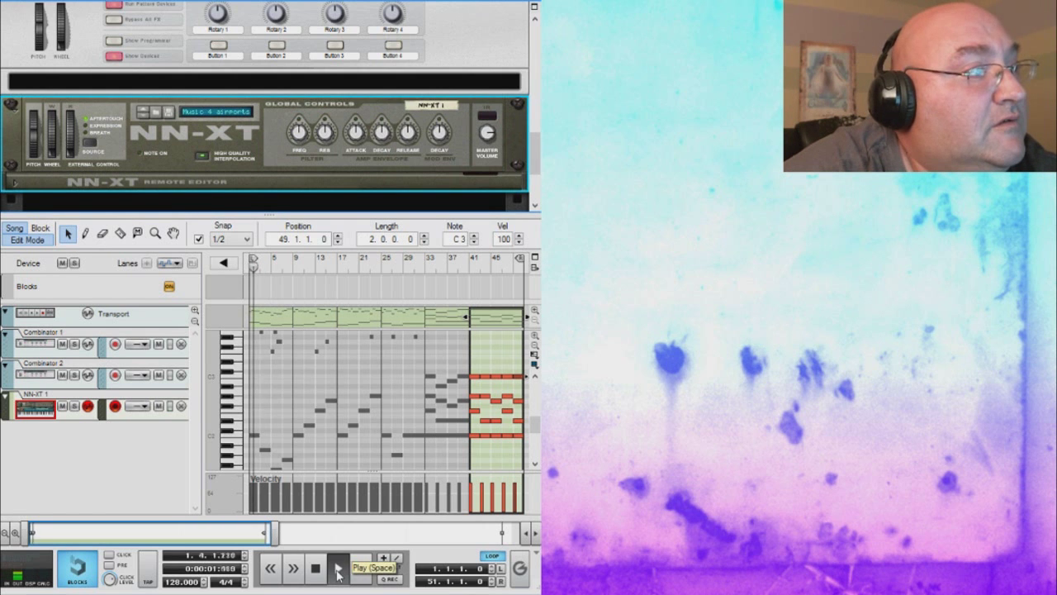
Enlarge the rack area and lower the channel 2 level on the reMix mixer to 78
left_click_drag(535, 147, 536, 101)
left_click_drag(270, 216, 276, 355)
left_click(529, 190)
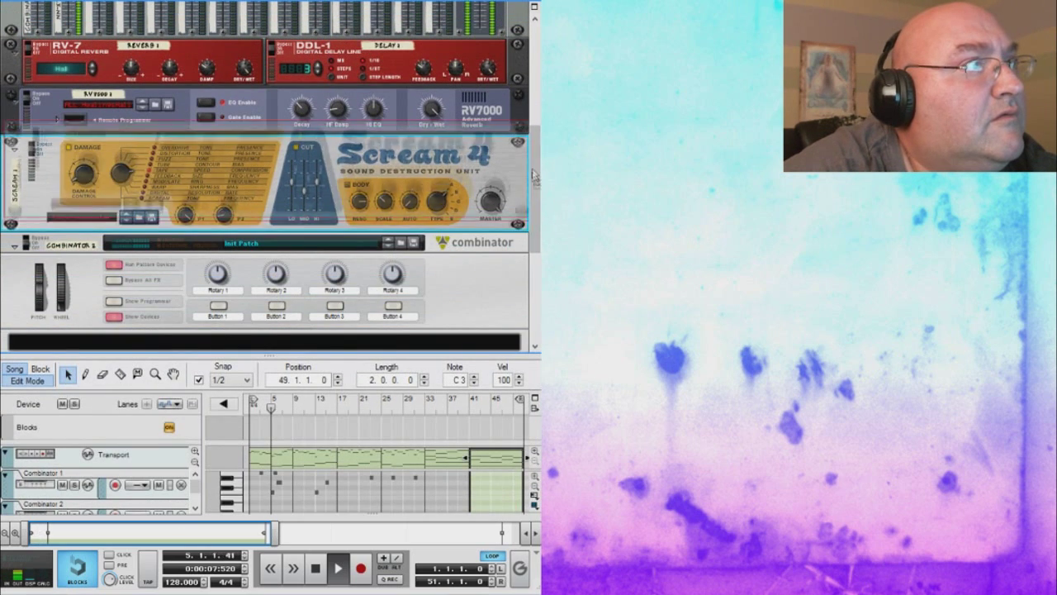
left_click_drag(538, 192, 537, 162)
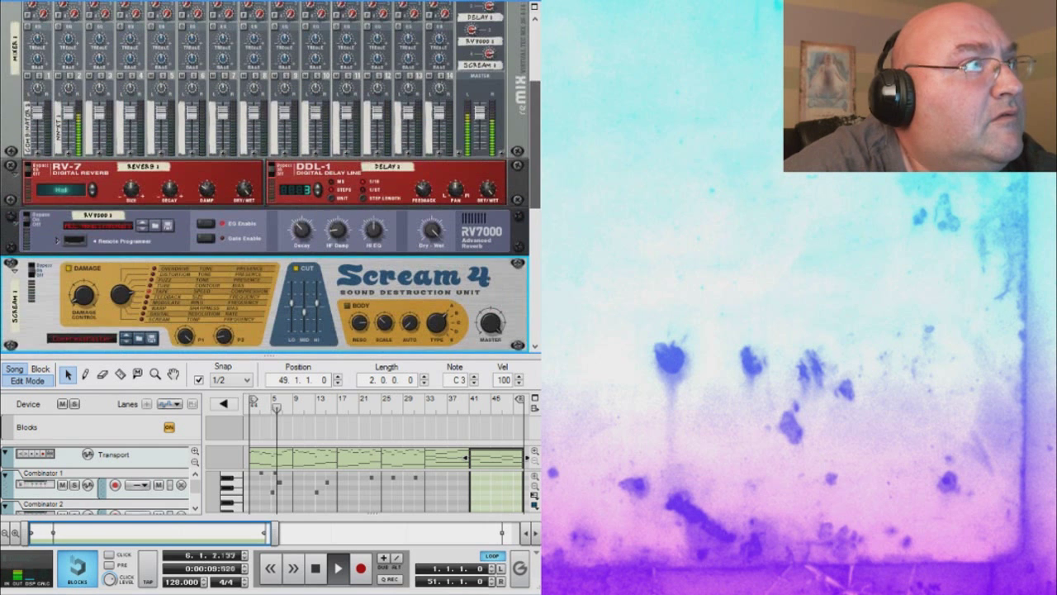
left_click(70, 123)
left_click_drag(71, 124, 71, 129)
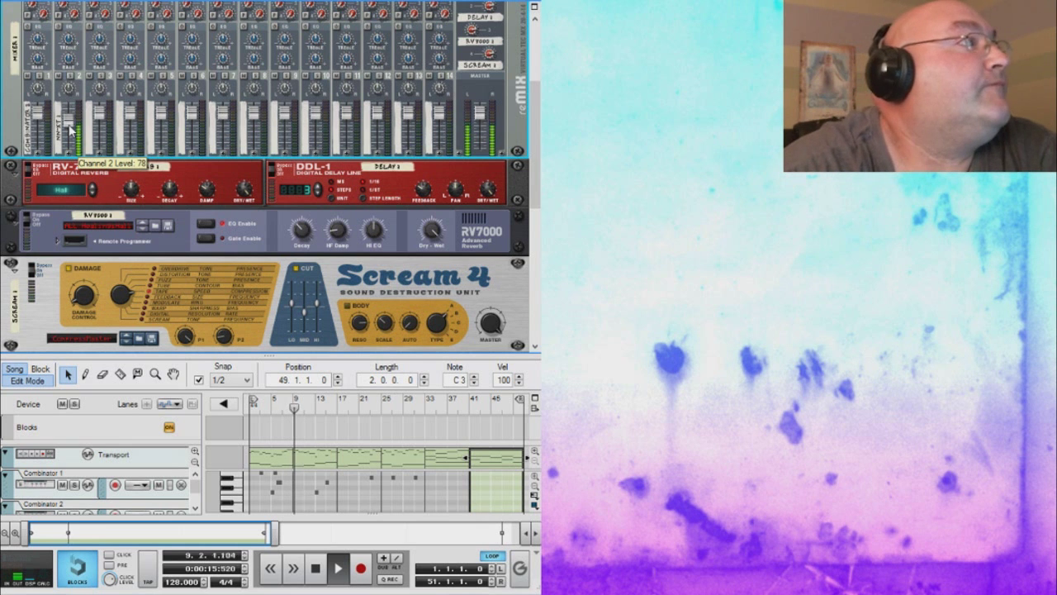
Raise channel 2's Aux 2 send to the delay and set its Aux 3 send to the RV7000 to 57
scroll(537, 106, "up", 3)
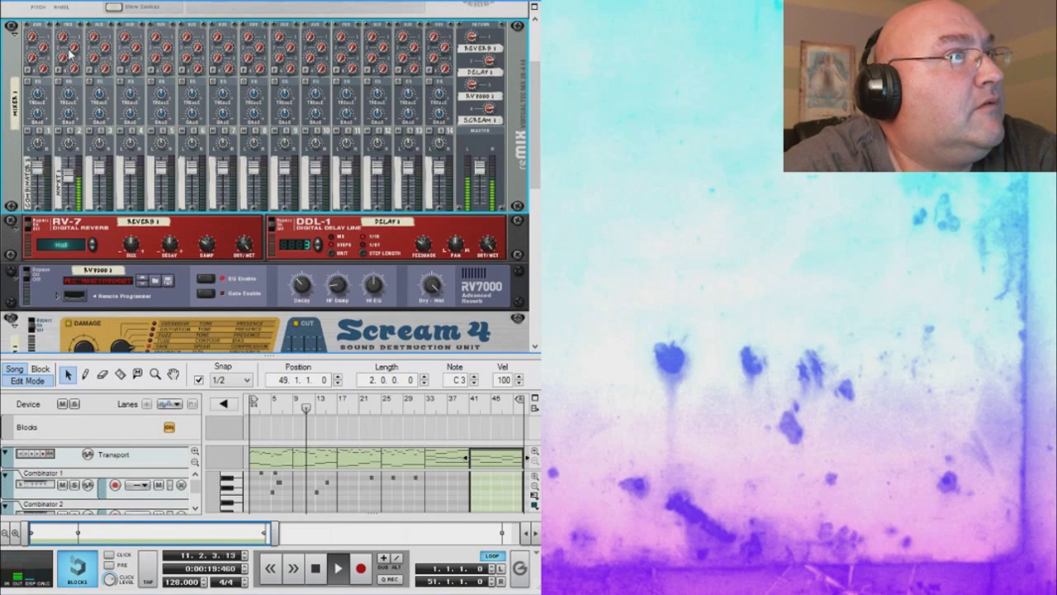
mouse_move(71, 48)
scroll(71, 47, "up", 5)
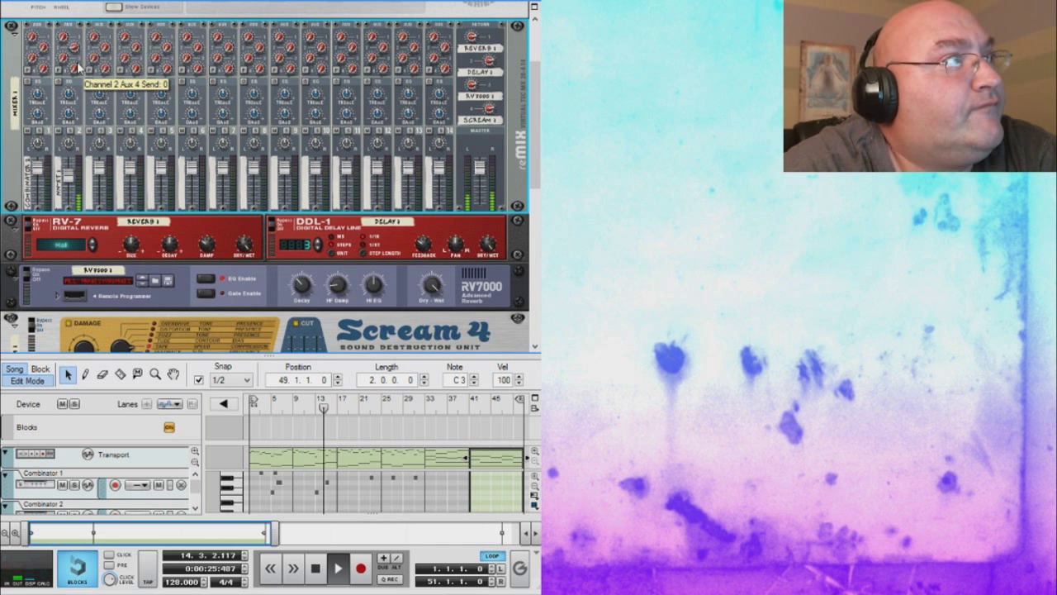
scroll(58, 55, "up", 2)
scroll(58, 55, "up", 10)
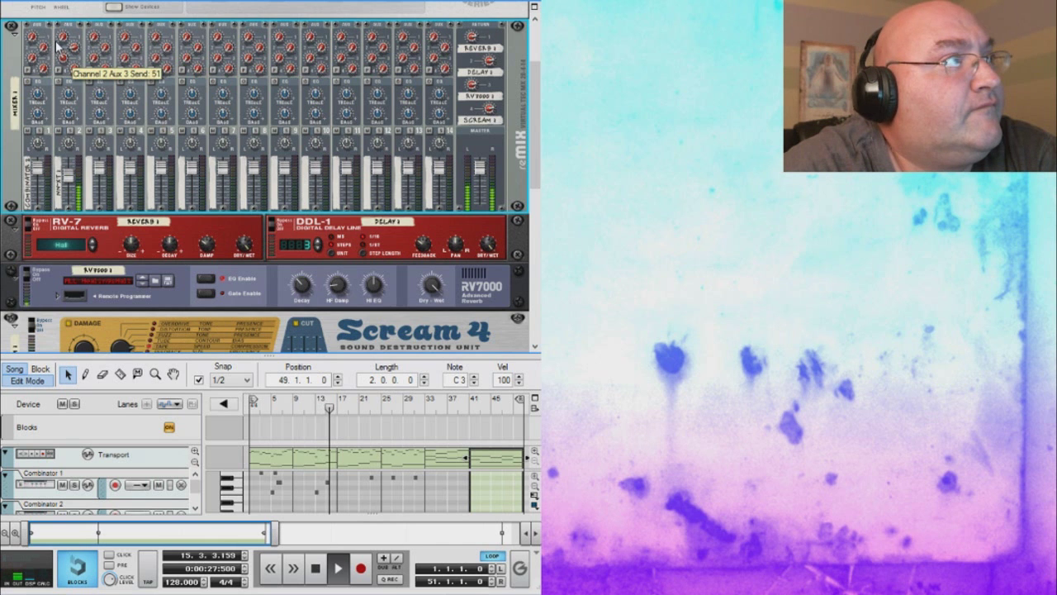
left_click_drag(51, 8, 46, 41)
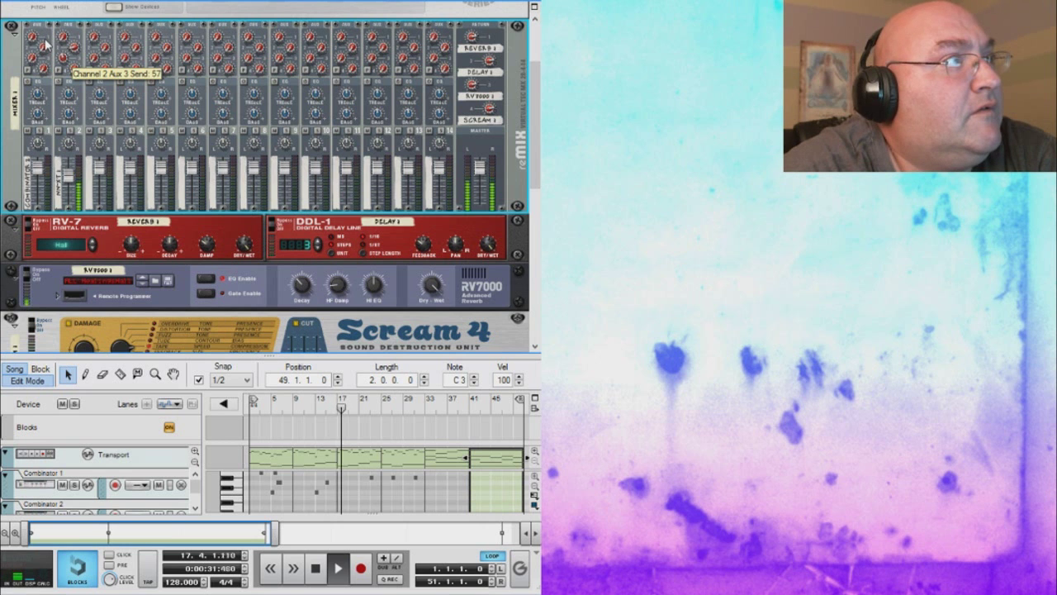
scroll(47, 44, "up", 2)
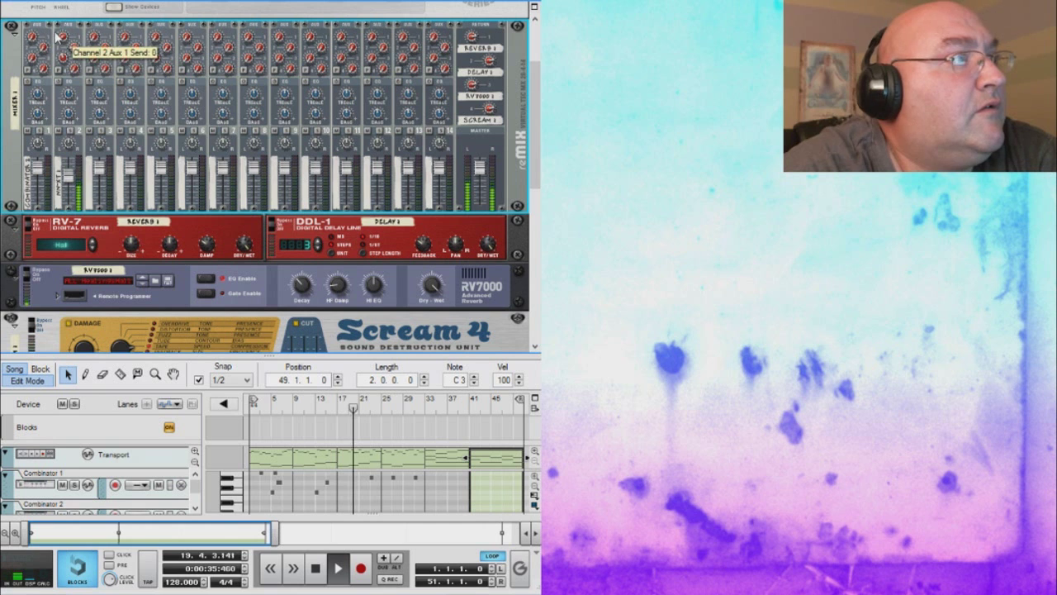
Adjust channel 2's Aux 1 send on the reMix mixer and look over the effect devices below it
left_click_drag(56, 34, 61, 34)
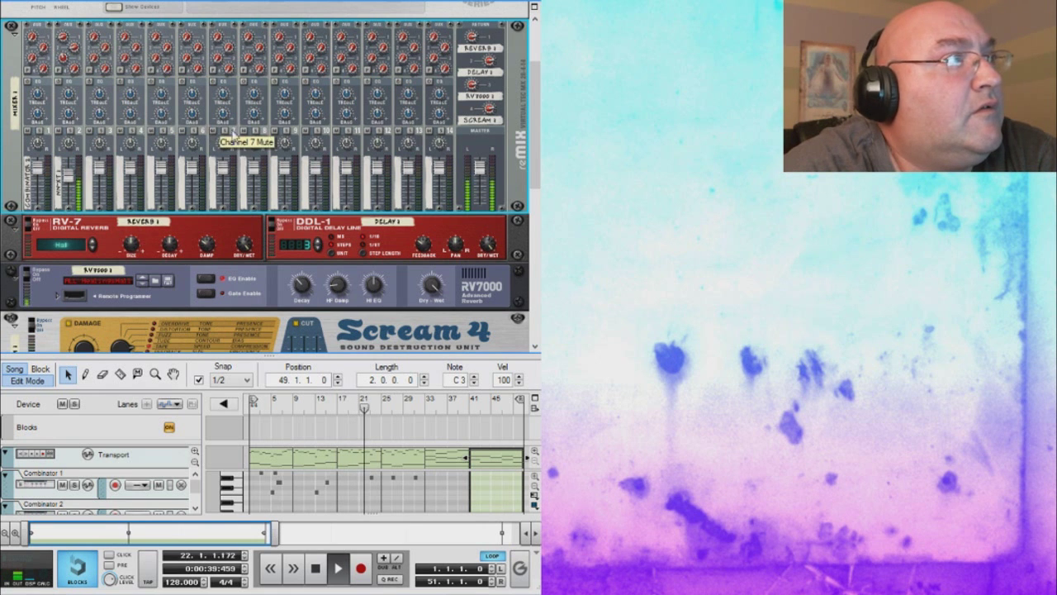
scroll(486, 167, "down", 2)
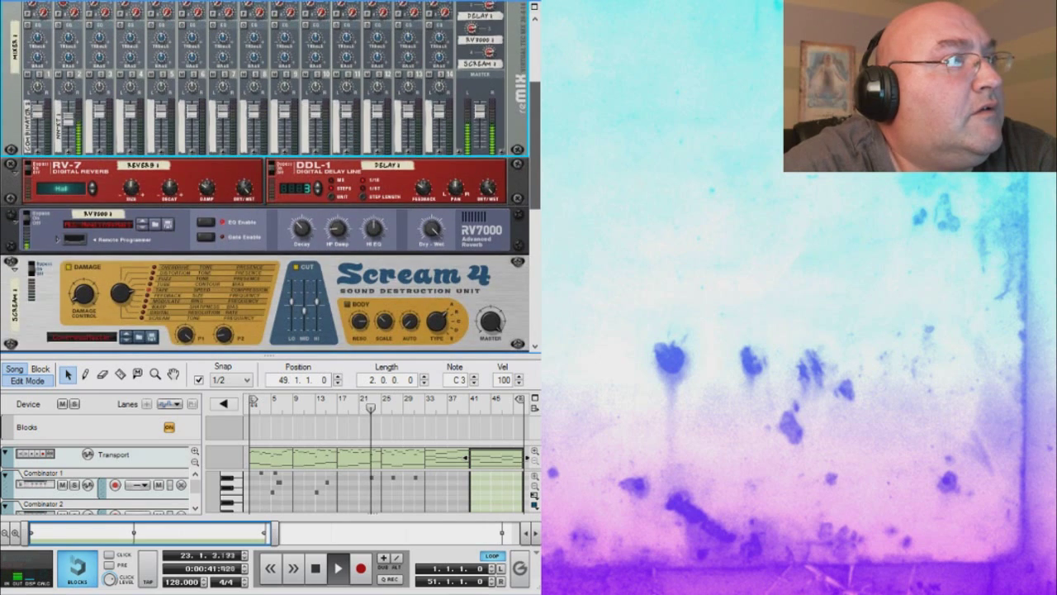
scroll(68, 126, "up", 3)
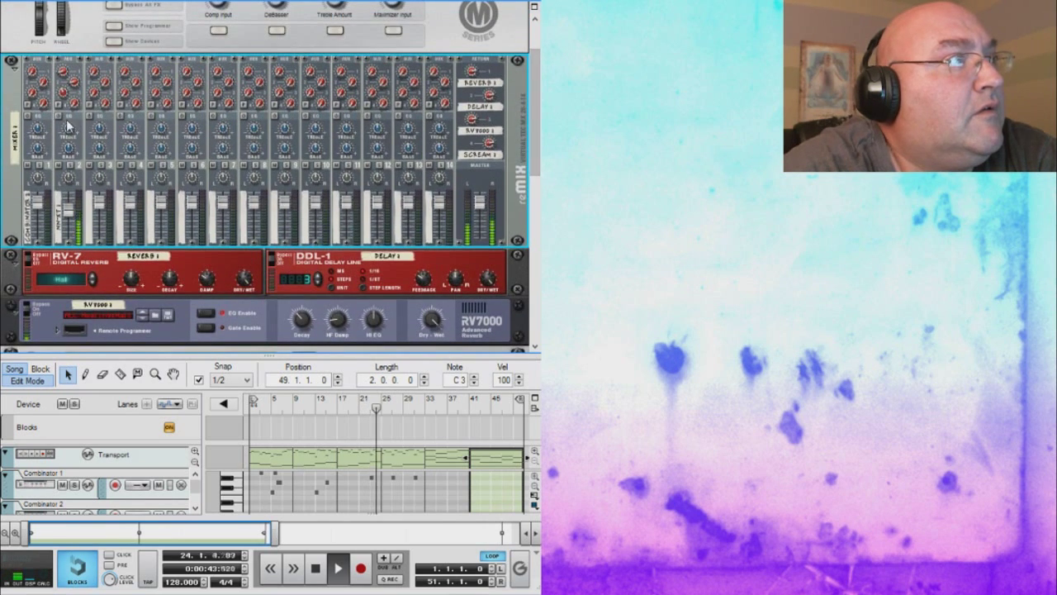
mouse_move(75, 90)
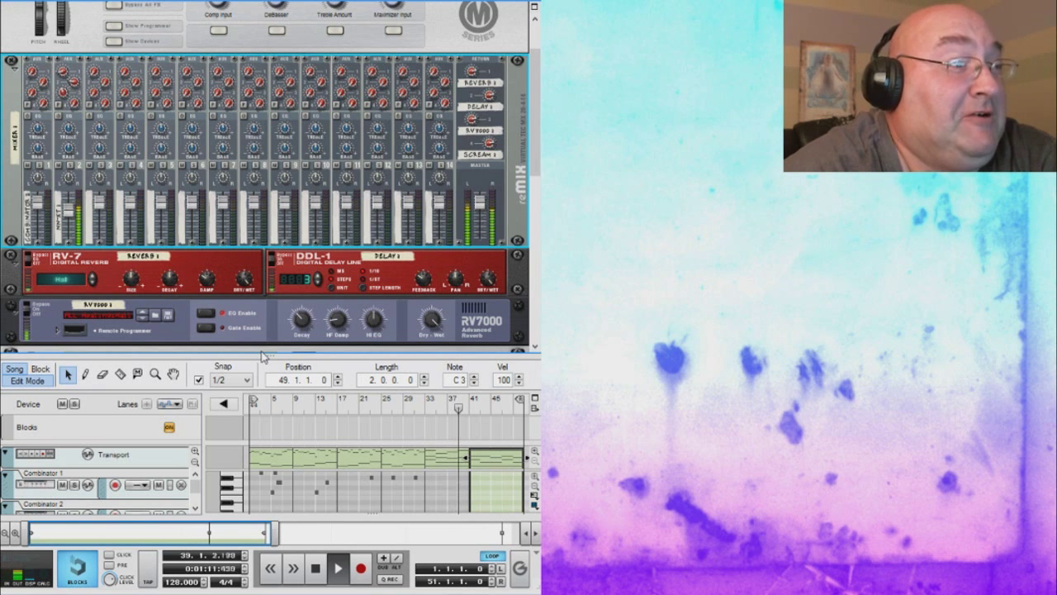
Enlarge the sequencer area and set the left loop locator to bar 33
left_click_drag(264, 355, 266, 202)
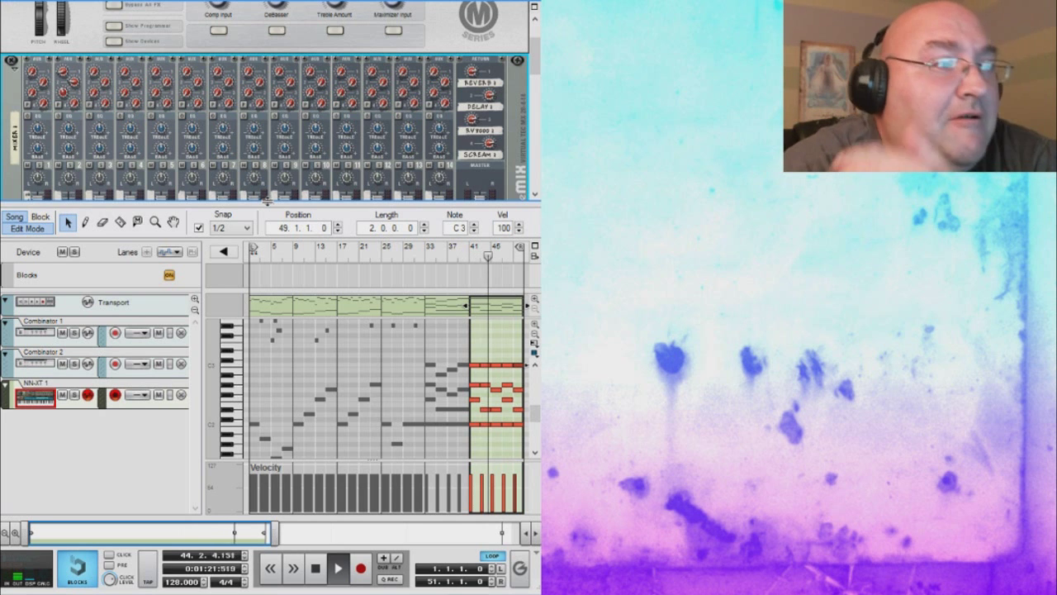
left_click_drag(255, 248, 430, 248)
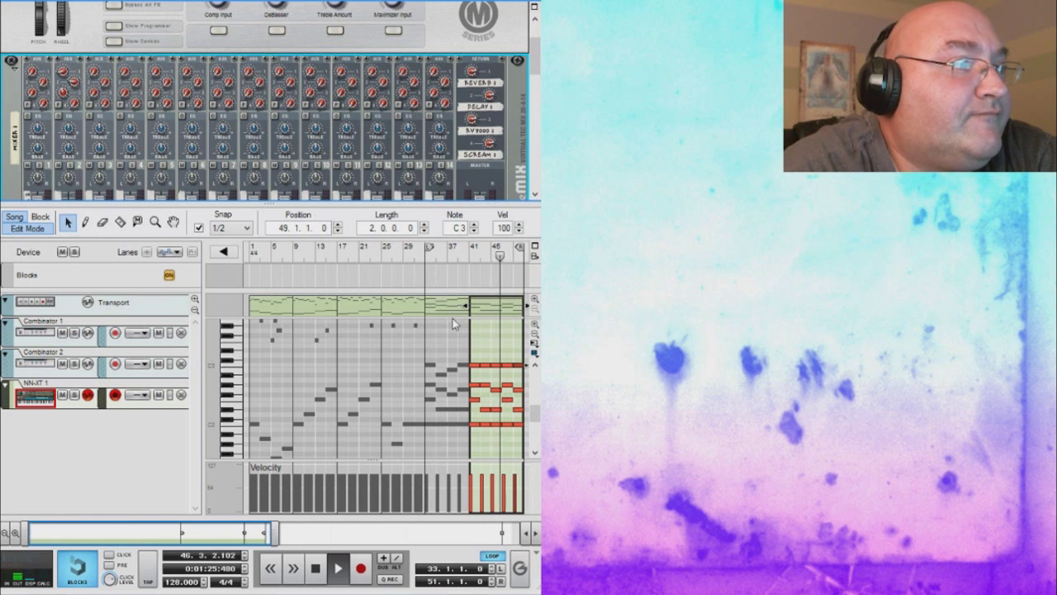
Raise the chord notes above the C2 bass by one octave in the NN-XT clip starting at bar 33
left_click(460, 364)
left_click(460, 364)
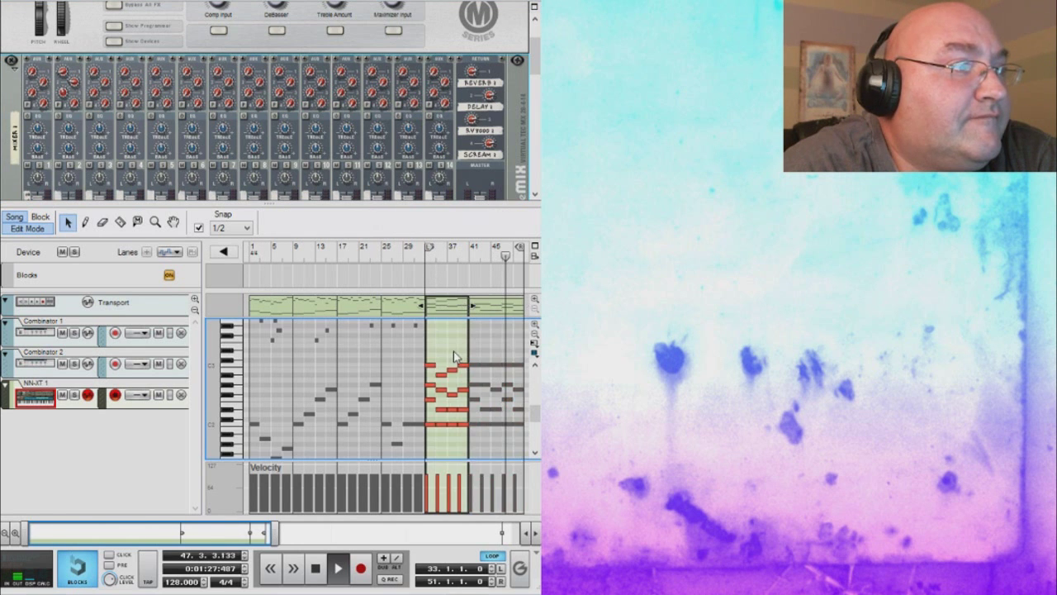
mouse_move(426, 352)
left_mouse_down()
mouse_move(451, 405)
mouse_move(473, 420)
mouse_move(444, 383)
mouse_move(444, 357)
left_mouse_up()
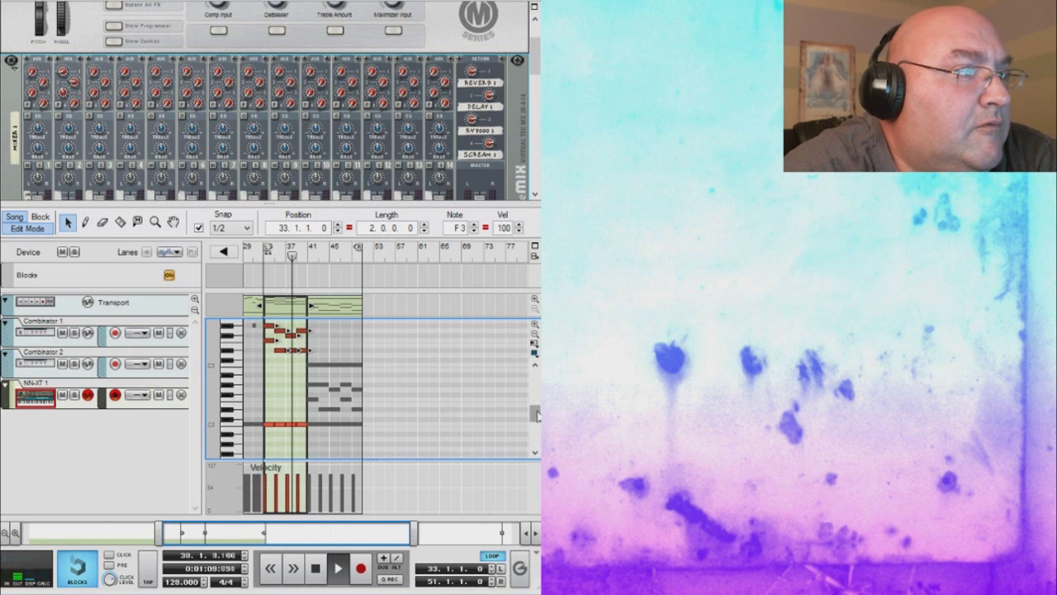
left_click_drag(535, 412, 535, 407)
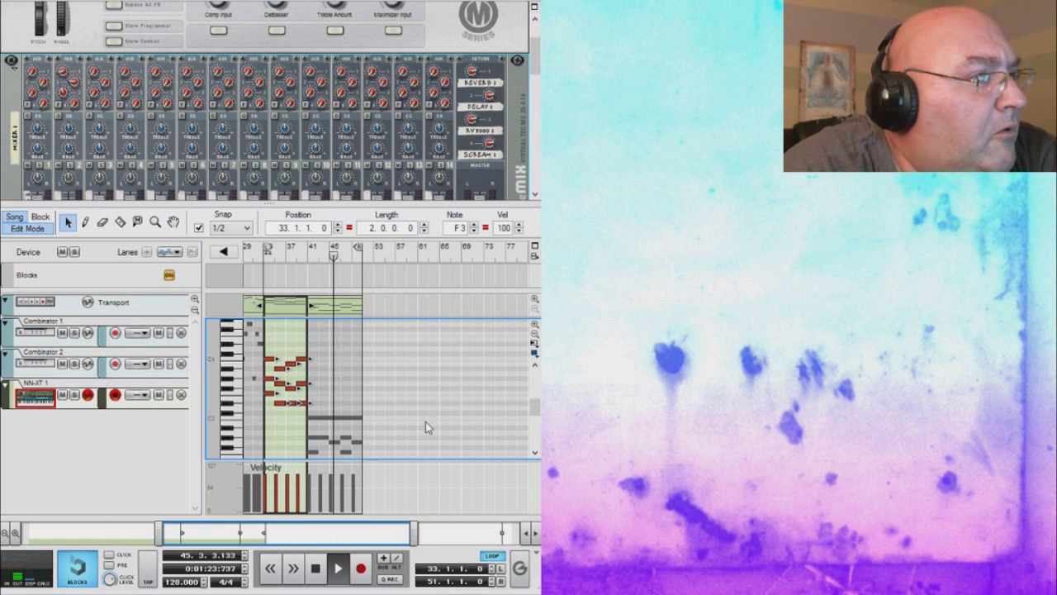
Raise the chord notes above the C2 bass by one octave in the bar 41 clip, keeping their start at bar 41
left_click(348, 402)
scroll(494, 428, "down", 3)
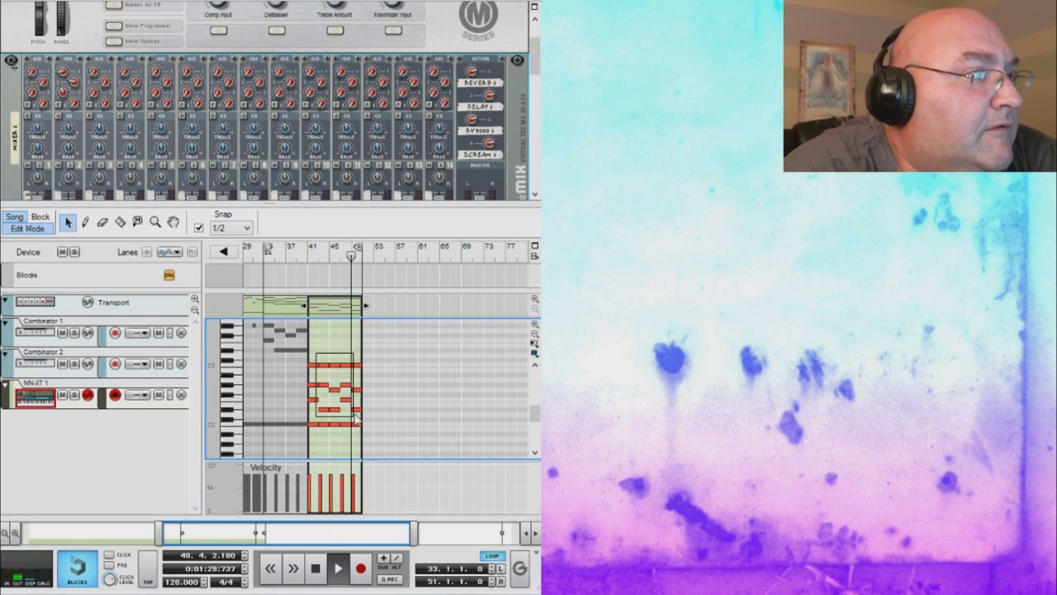
left_click(317, 403)
left_click_drag(317, 403, 320, 350)
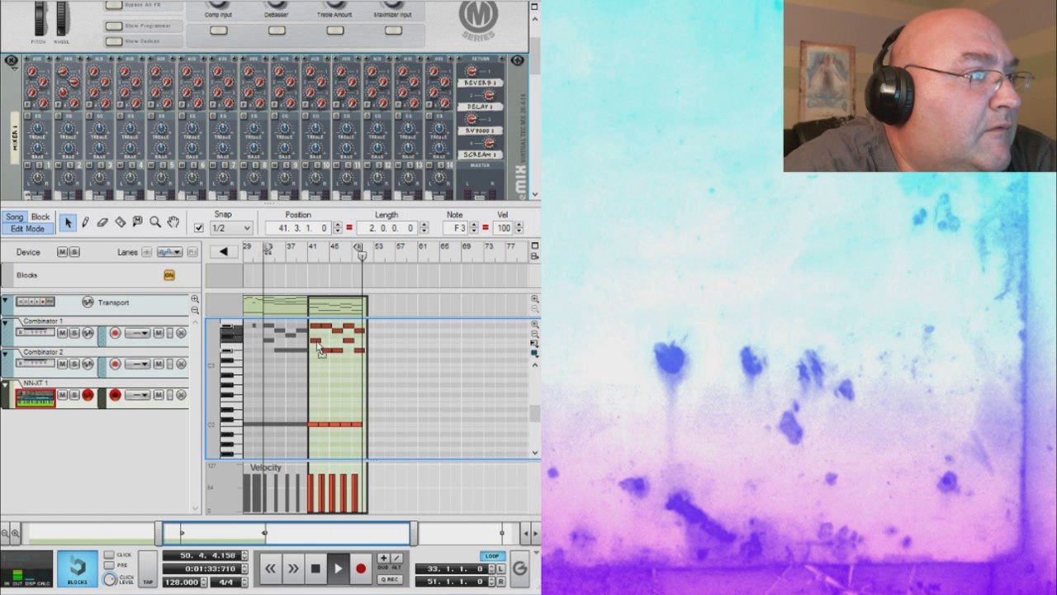
left_click_drag(321, 350, 317, 347)
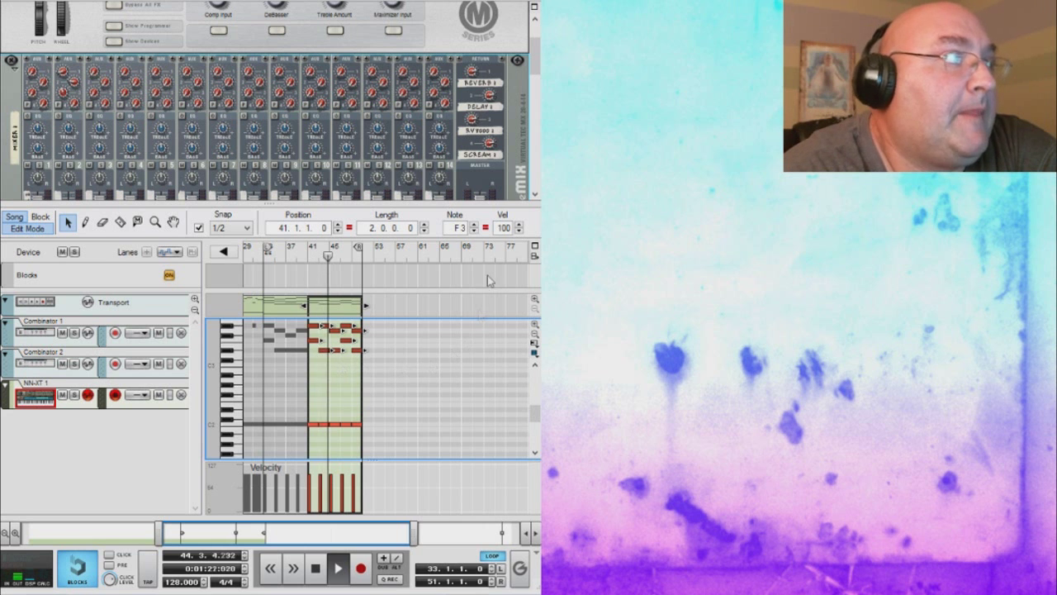
Load the "Concert Grand Piano" patch into Combinator 2
scroll(271, 101, "down", 5)
scroll(271, 100, "down", 3)
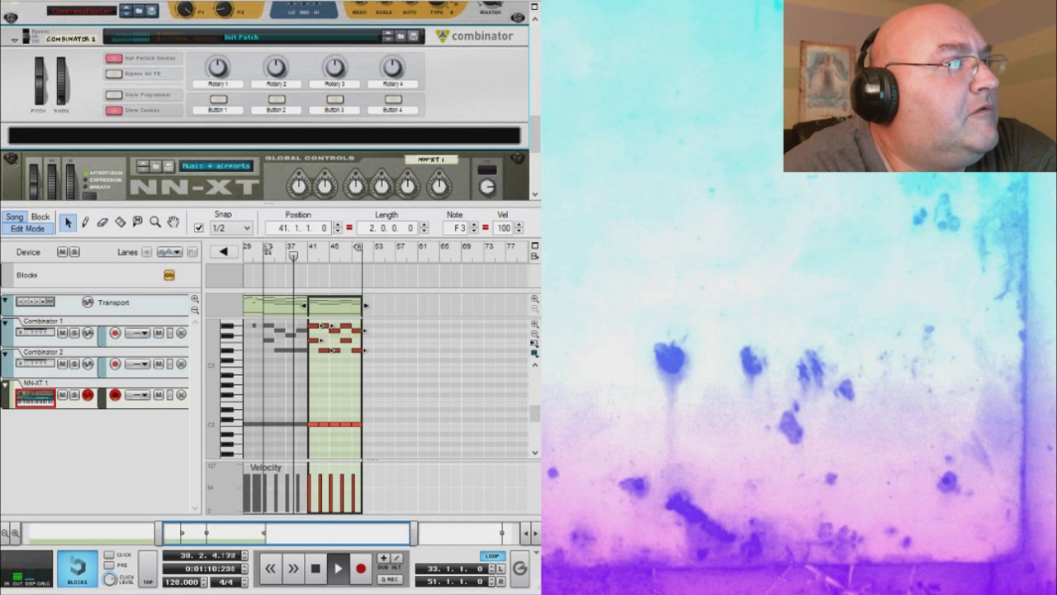
left_click(35, 363)
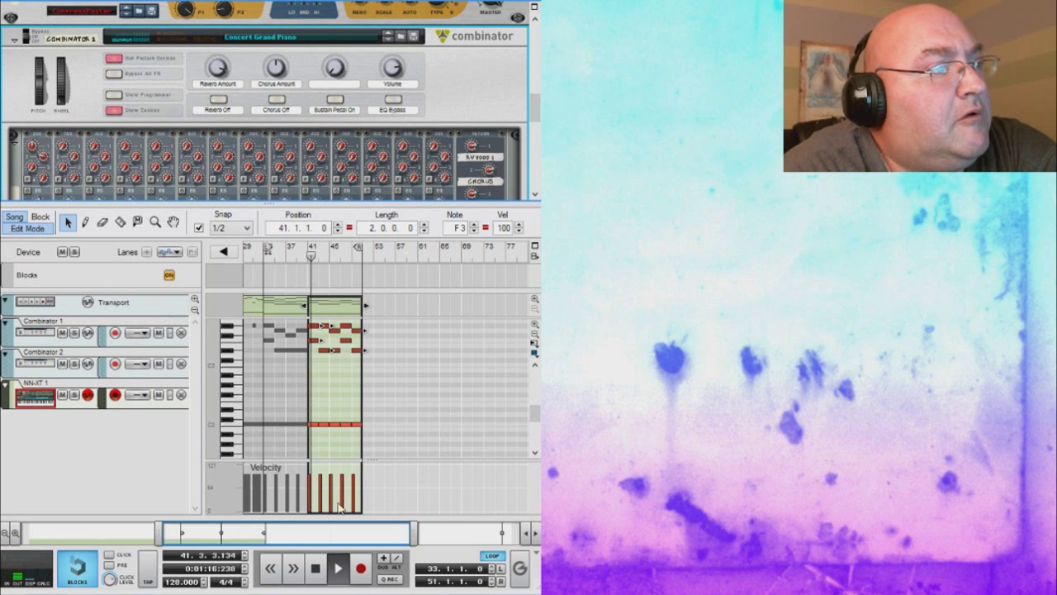
Set the left loop locator back to bar 1 and return to the song arrangement view
left_click_drag(163, 534, 28, 533)
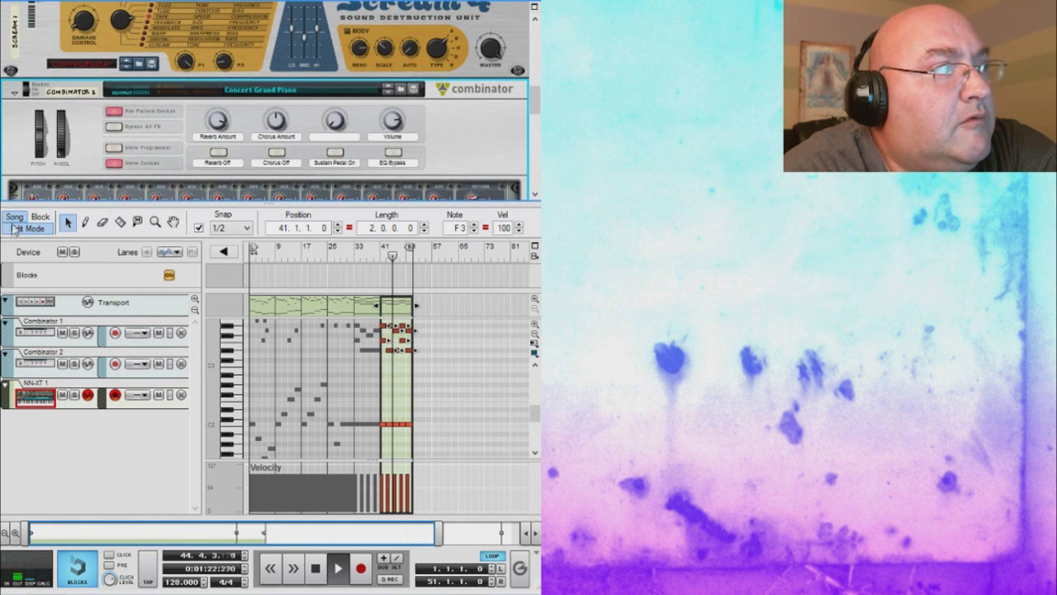
left_click(39, 218)
left_click(15, 216)
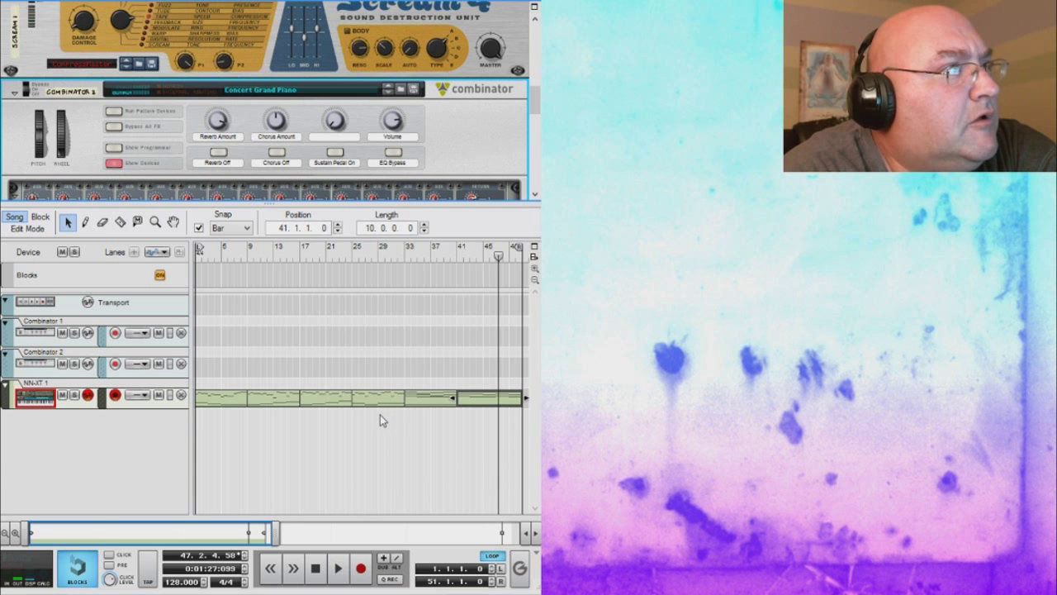
Duplicate all the NN-XT clips onto the Combinator 2 track at bar 1 and play the song from the beginning
left_click(35, 340)
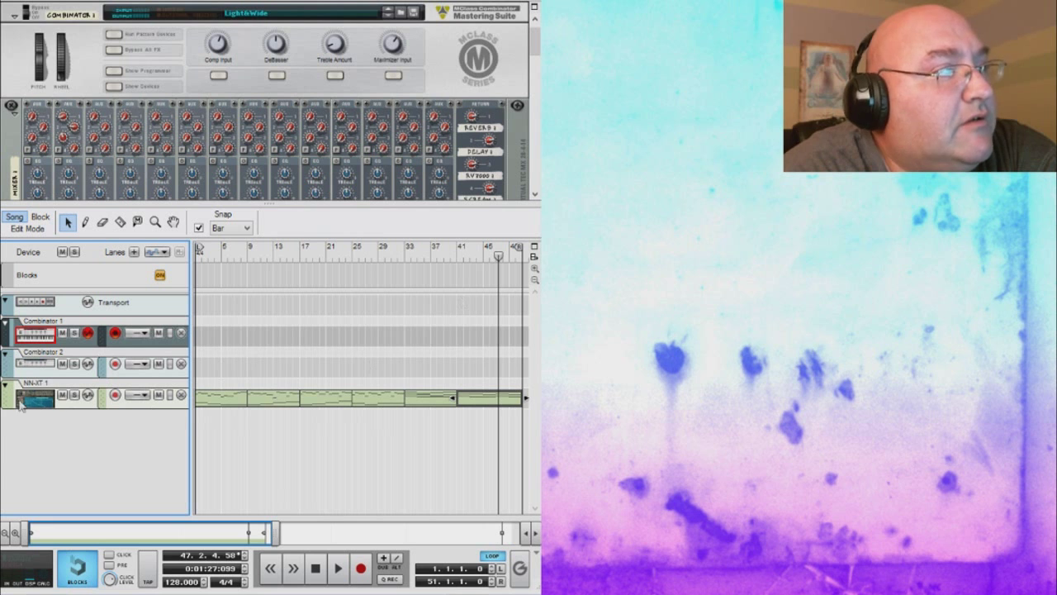
left_click(69, 371)
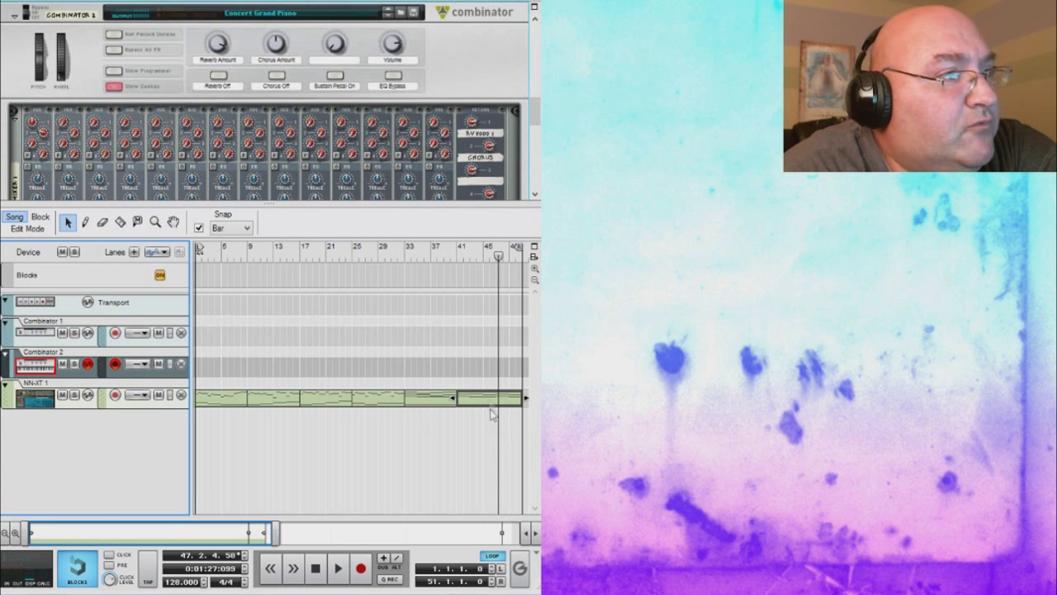
left_click_drag(485, 364, 211, 431)
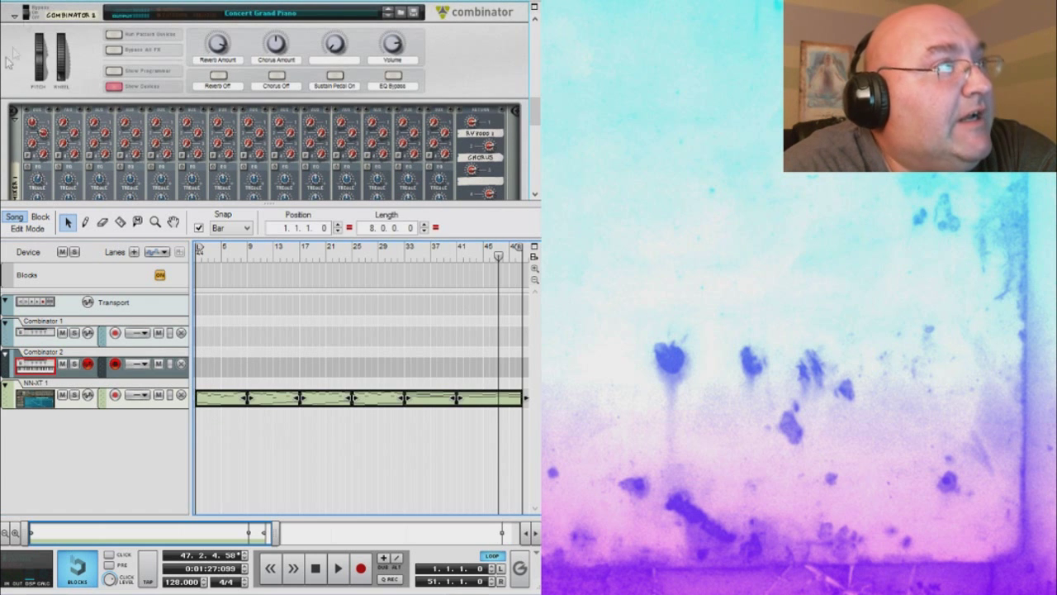
key("End")
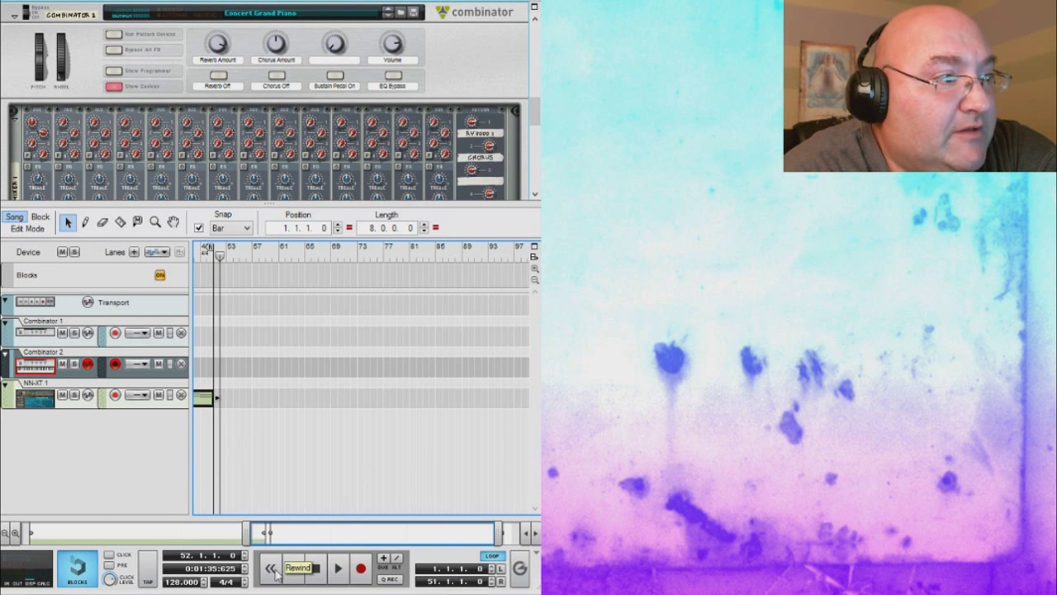
left_click(317, 571)
left_click(318, 572)
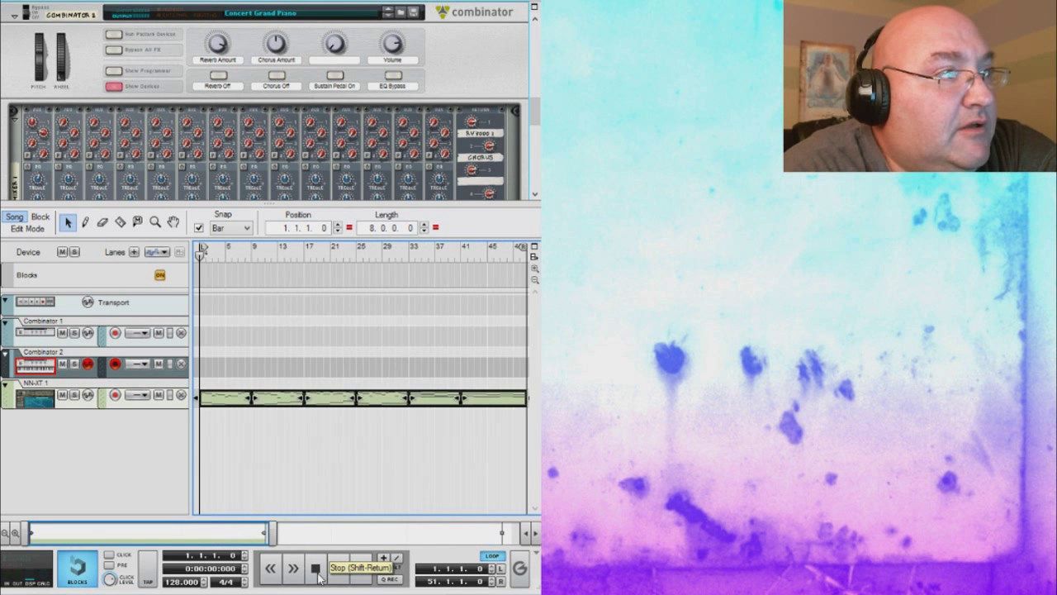
left_click(72, 380)
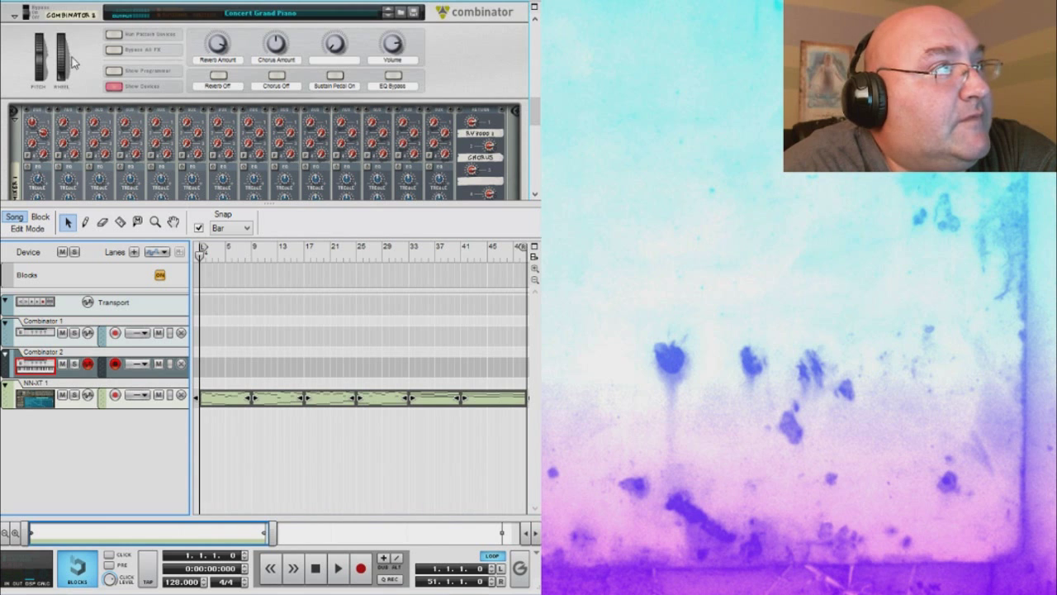
key("End")
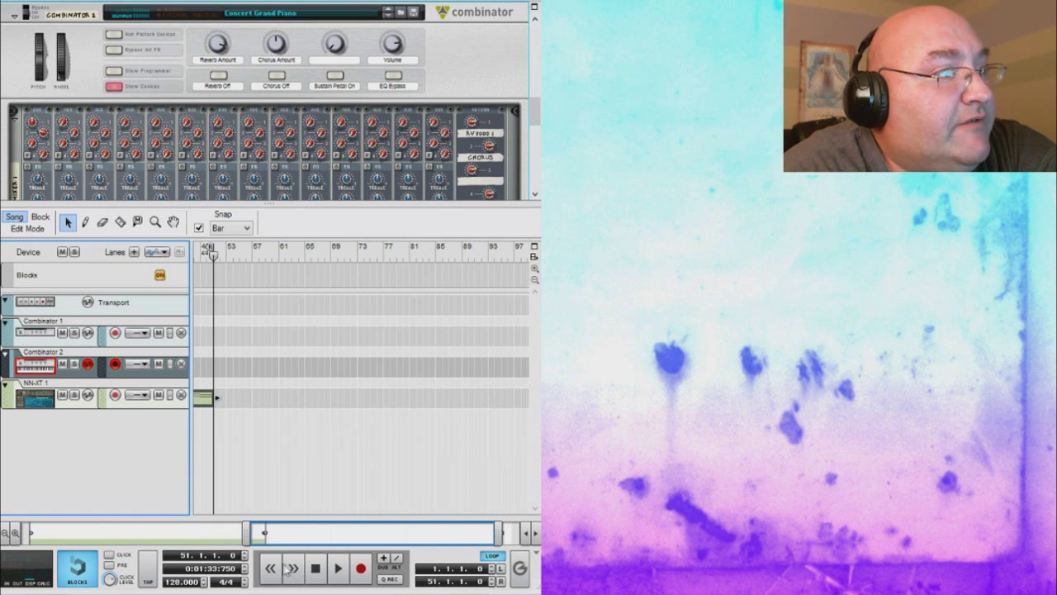
left_click_drag(245, 532, 30, 533)
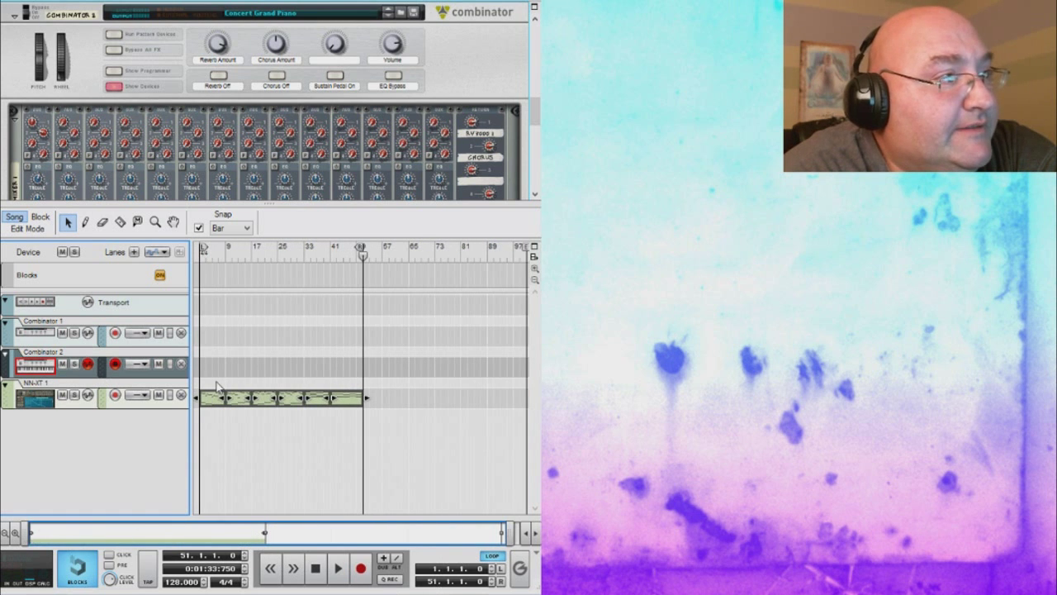
left_click_drag(212, 402, 205, 379)
left_click(316, 578)
left_click(337, 568)
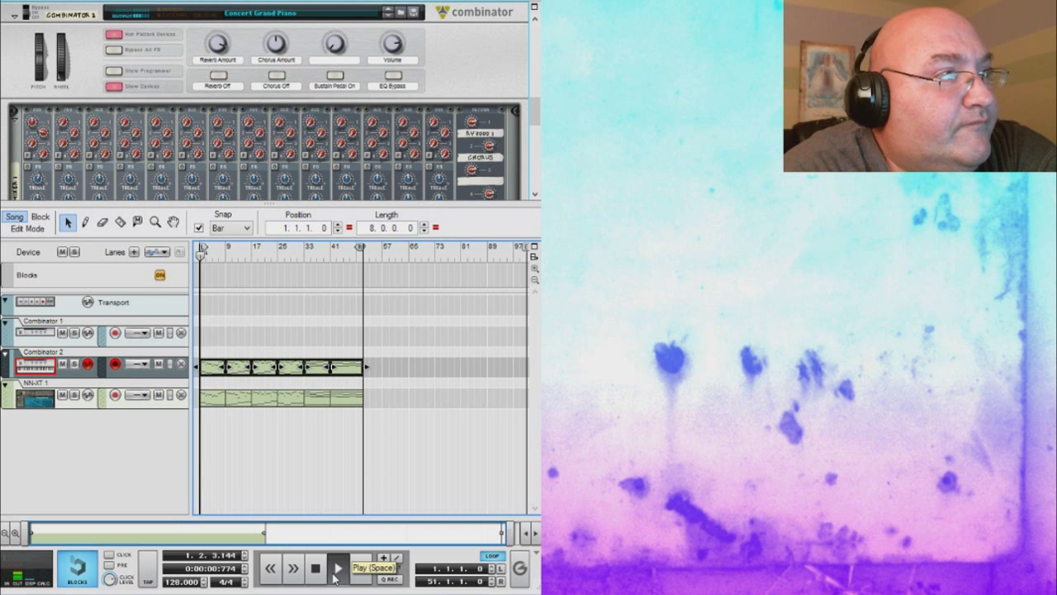
Hide the devices inside Combinator 2 and lower the channel 1 level on the main reMix mixer
left_click_drag(533, 112, 534, 147)
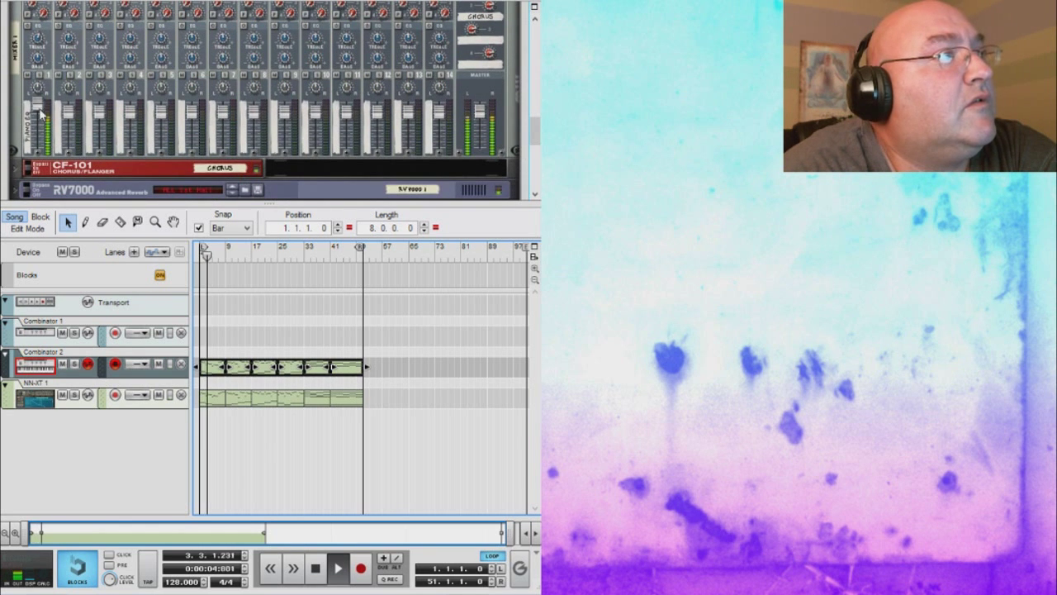
mouse_move(36, 114)
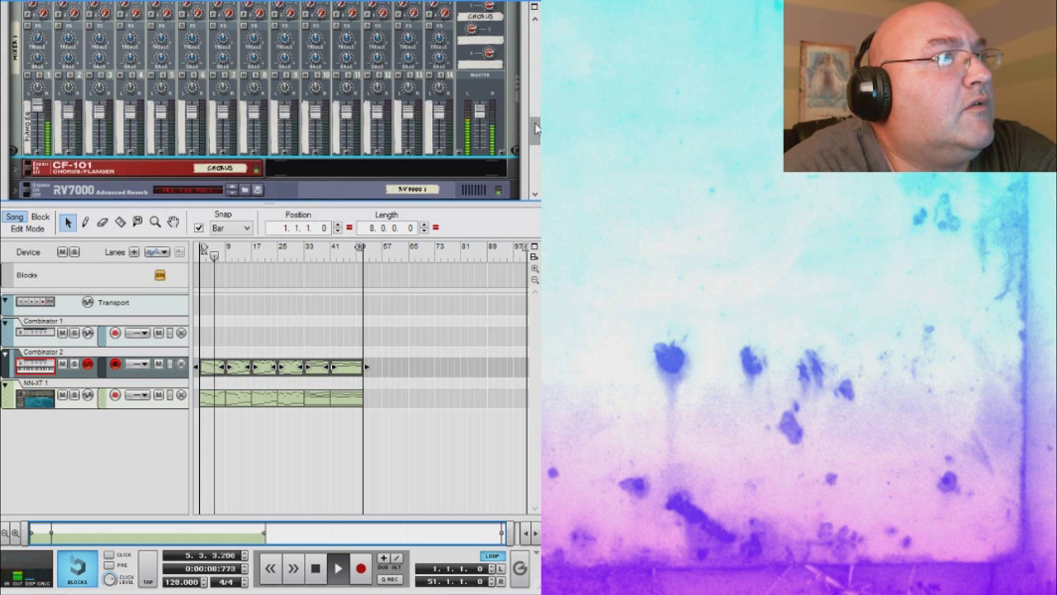
left_click_drag(535, 128, 535, 105)
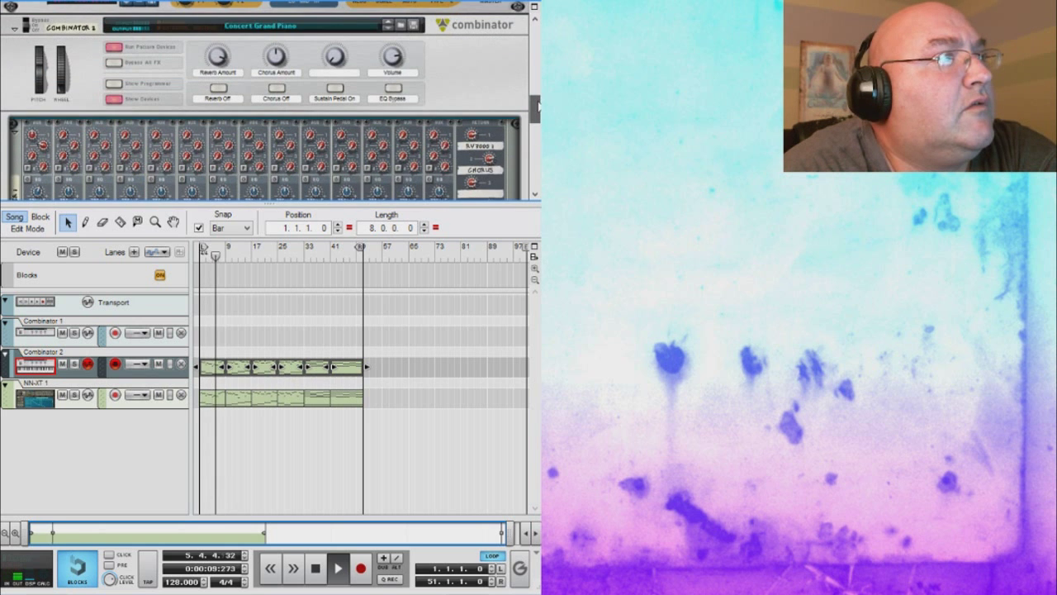
left_click(114, 99)
left_click_drag(531, 132, 534, 62)
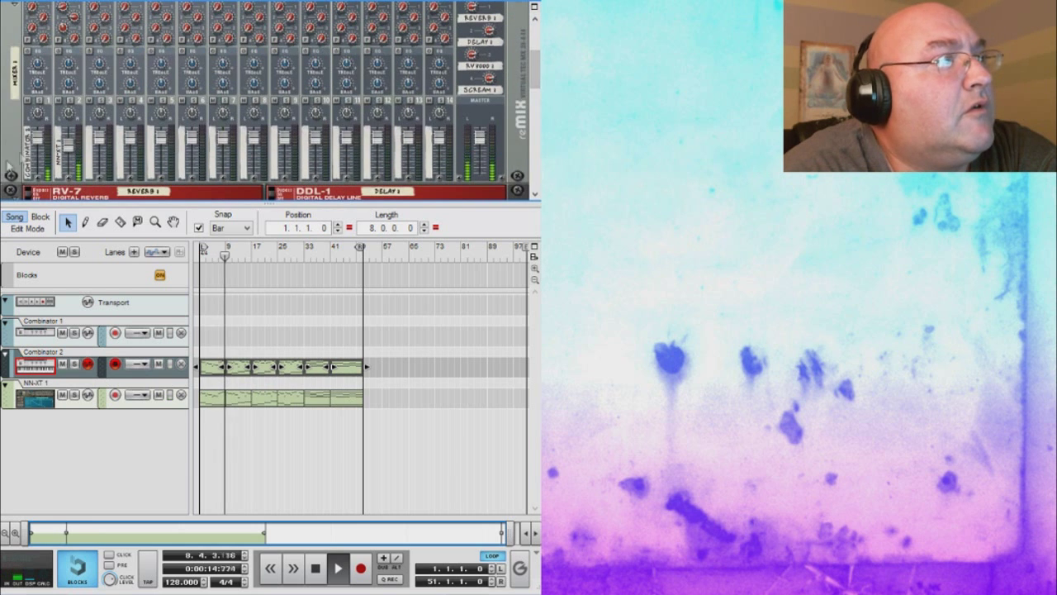
mouse_move(42, 147)
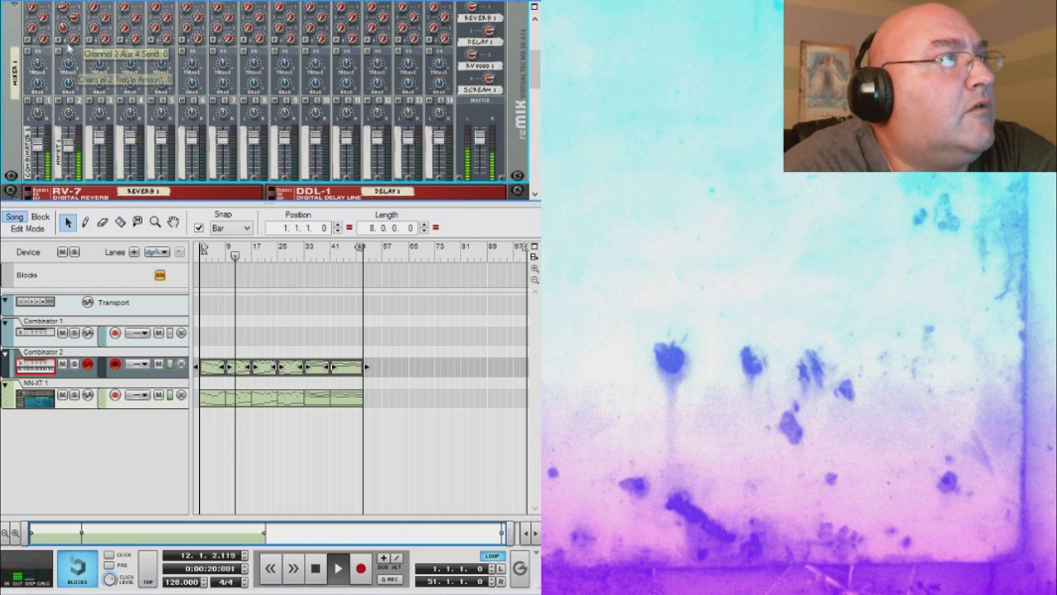
Raise channel 1's Aux 2 send to the delay to 42 on the main mixer
scroll(537, 75, "up", 1)
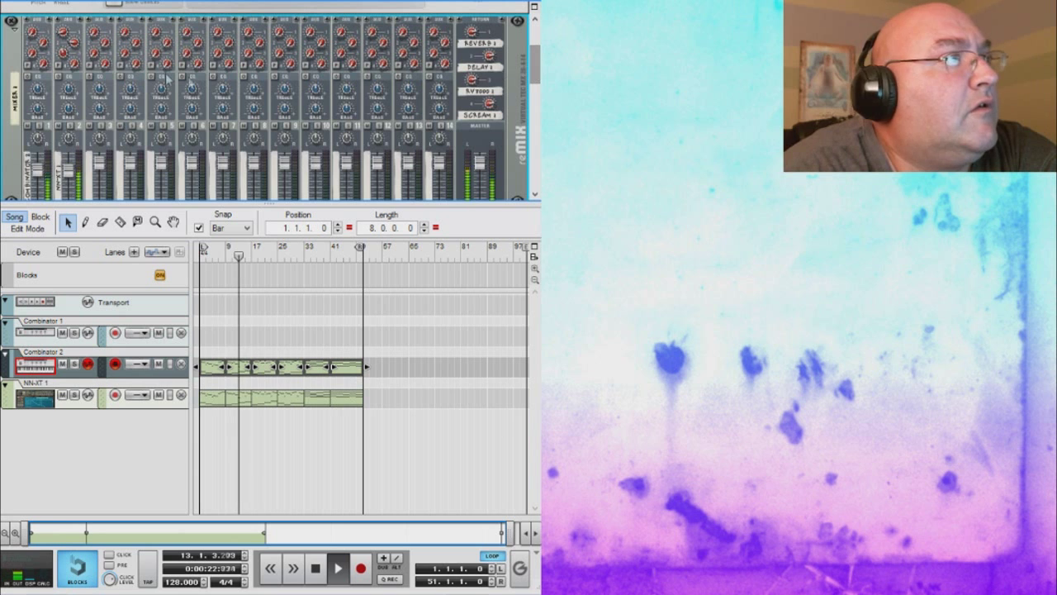
mouse_move(68, 90)
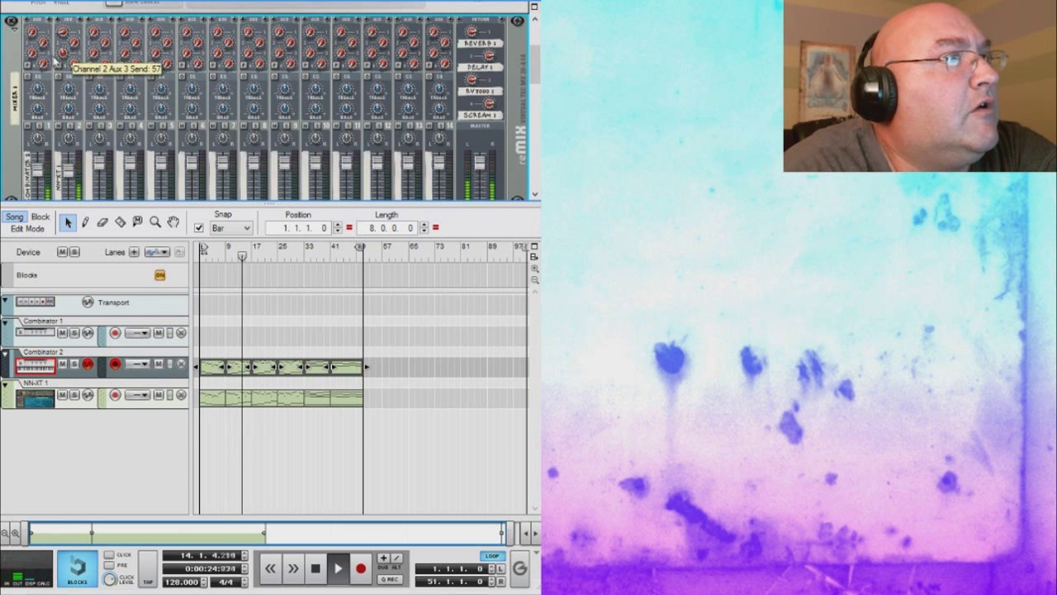
mouse_move(37, 42)
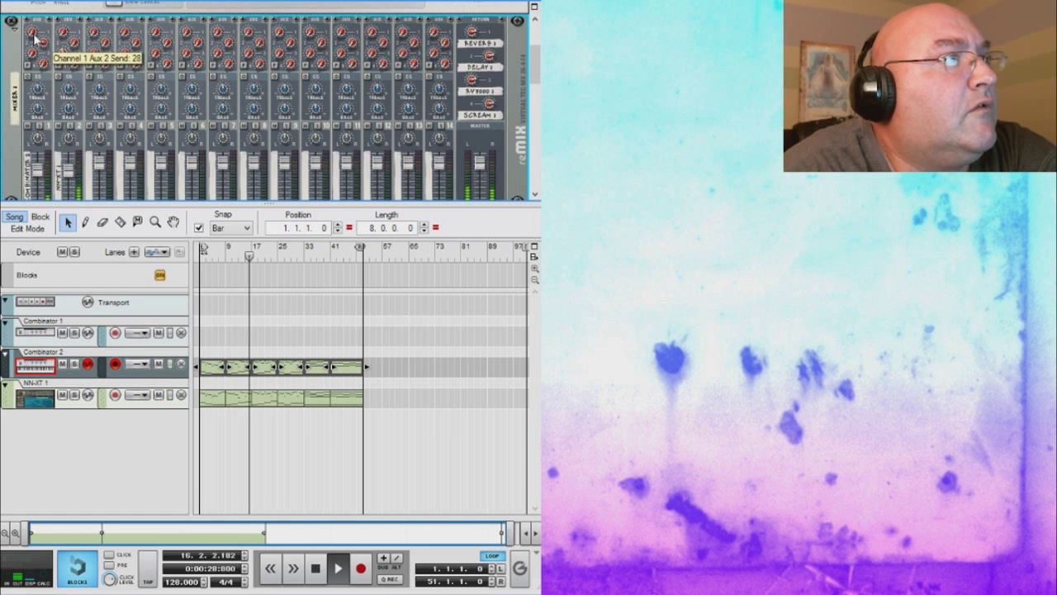
left_click_drag(37, 42, 33, 33)
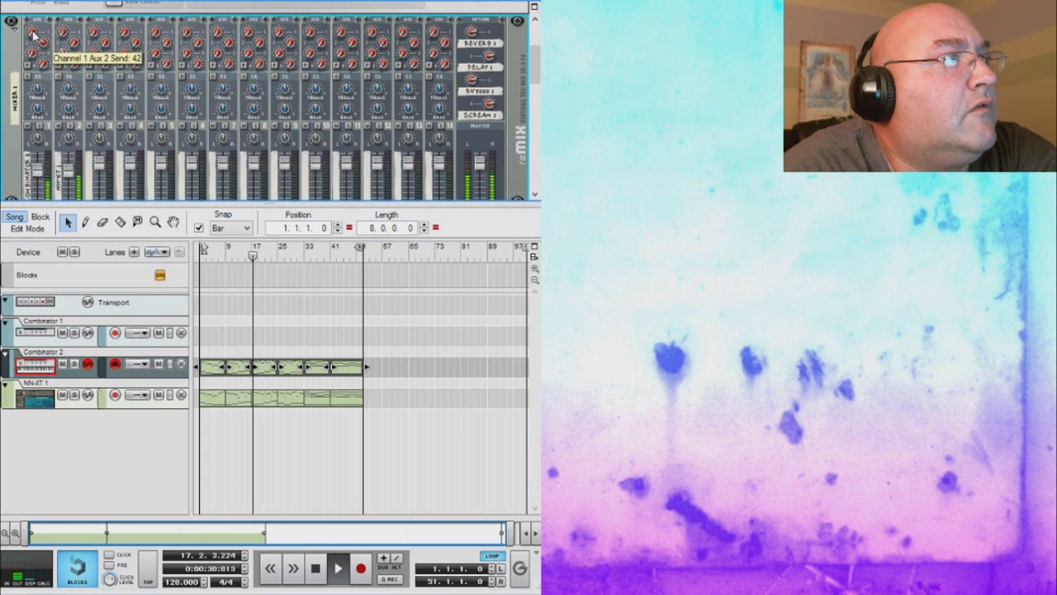
left_click_drag(33, 33, 33, 28)
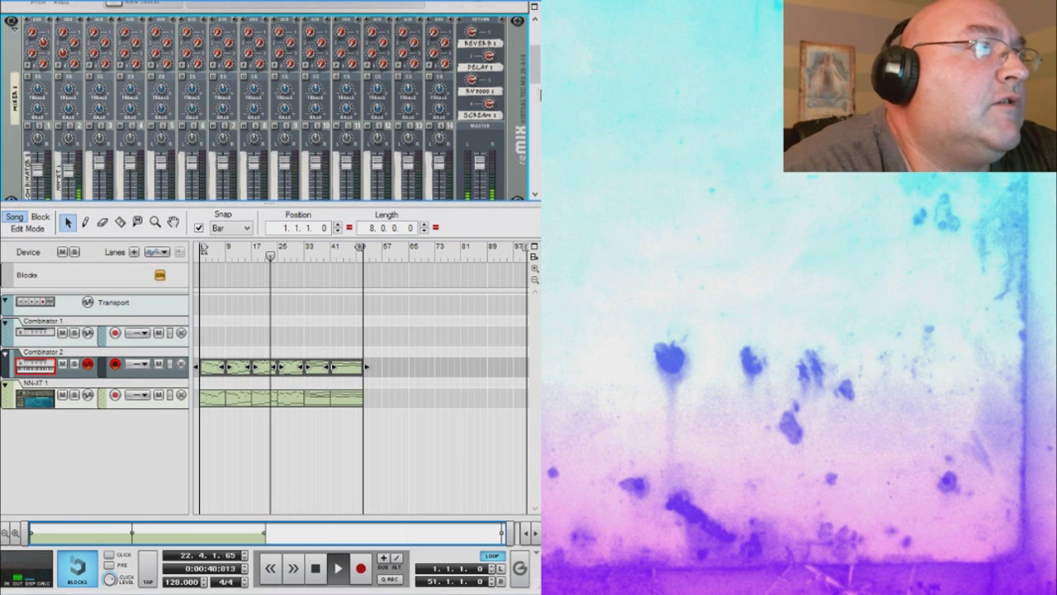
Open the NN-XT 1 clip at bar 25 and turn its four-bar C2 note at bar 29 into two consecutive 2-bar C2 notes
left_click_drag(535, 66, 531, 112)
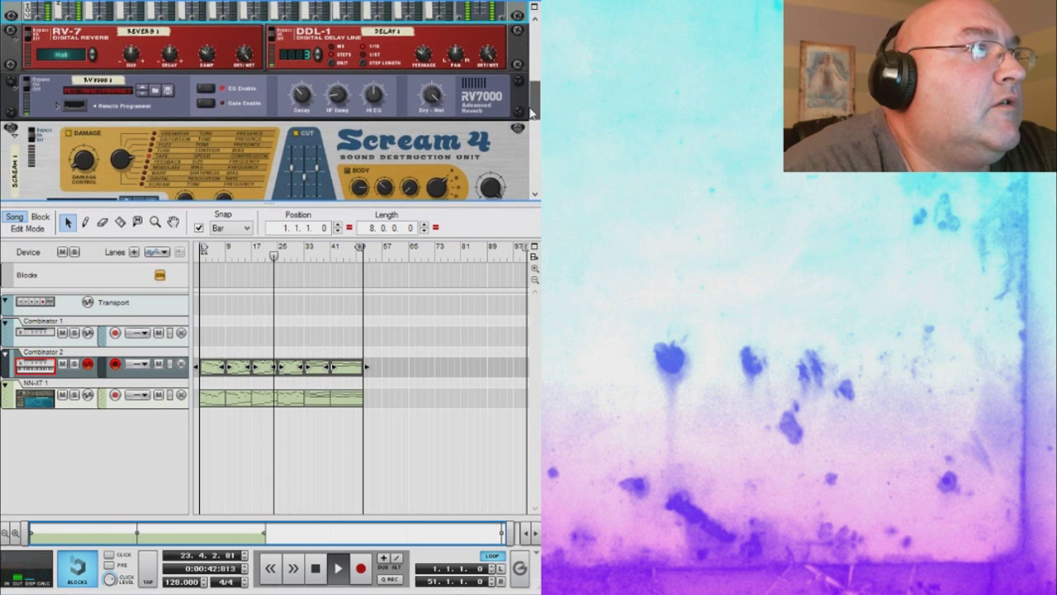
left_click_drag(531, 112, 529, 165)
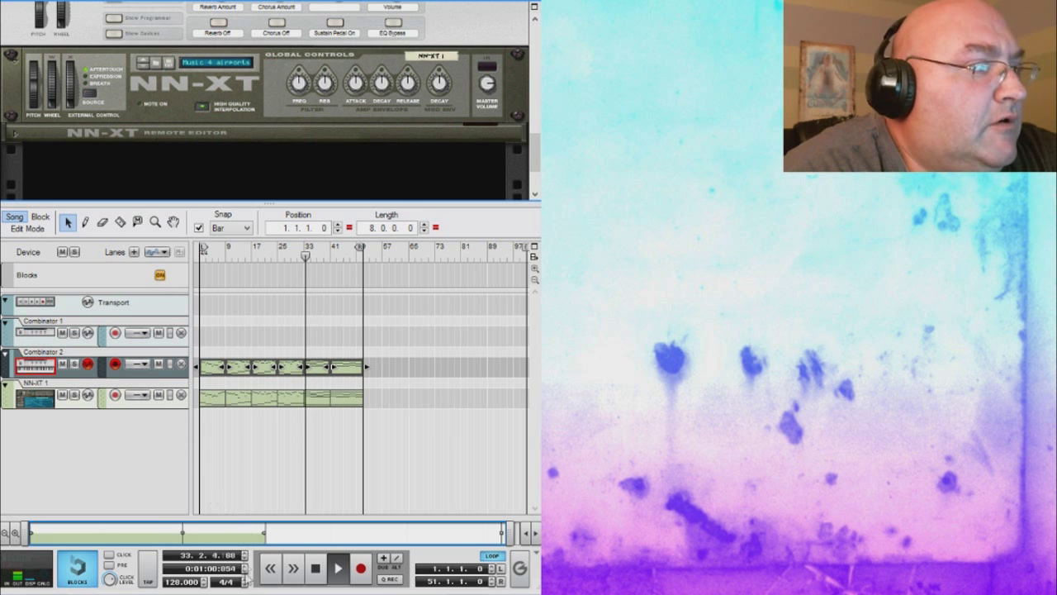
double_click(289, 400)
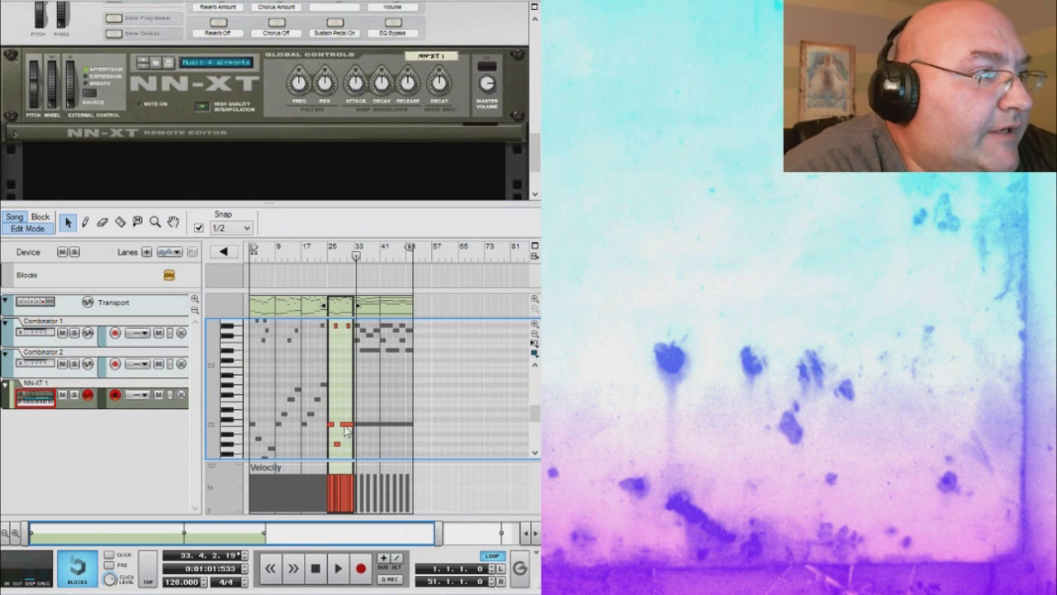
left_click_drag(435, 537, 403, 535)
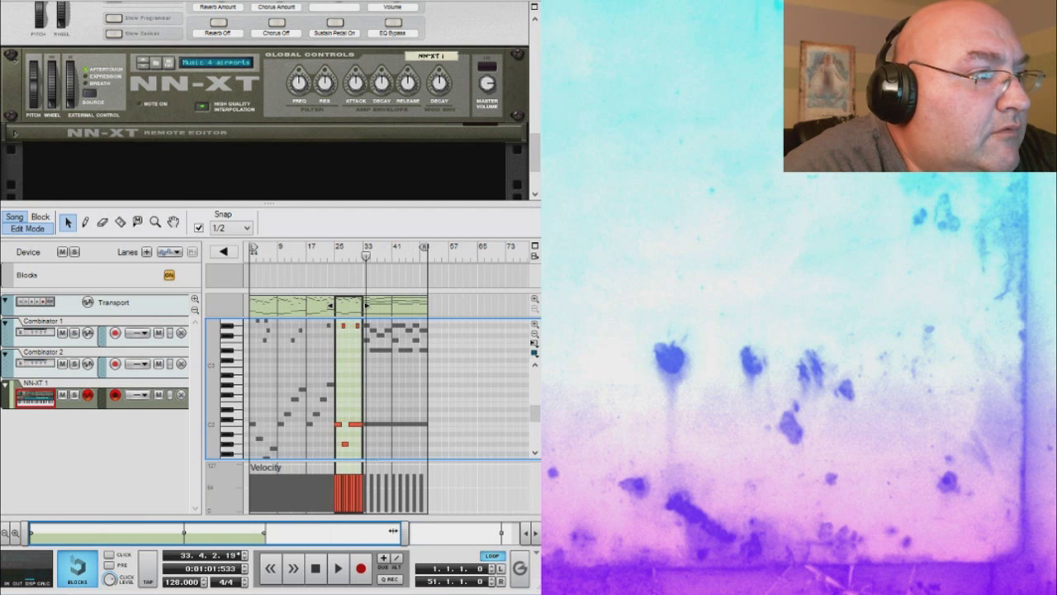
left_click_drag(26, 537, 160, 535)
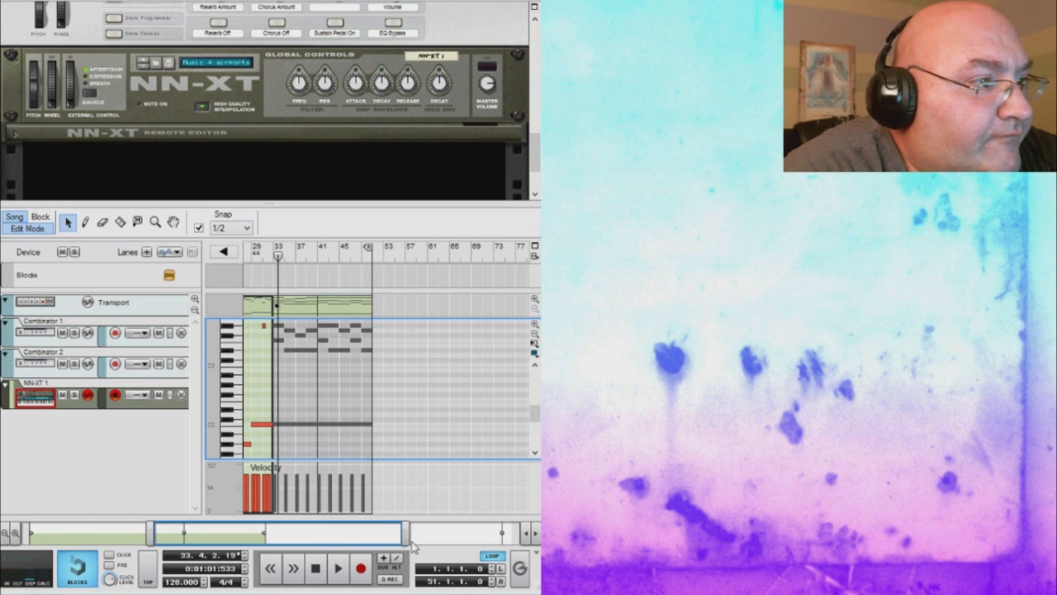
left_click_drag(410, 540, 246, 528)
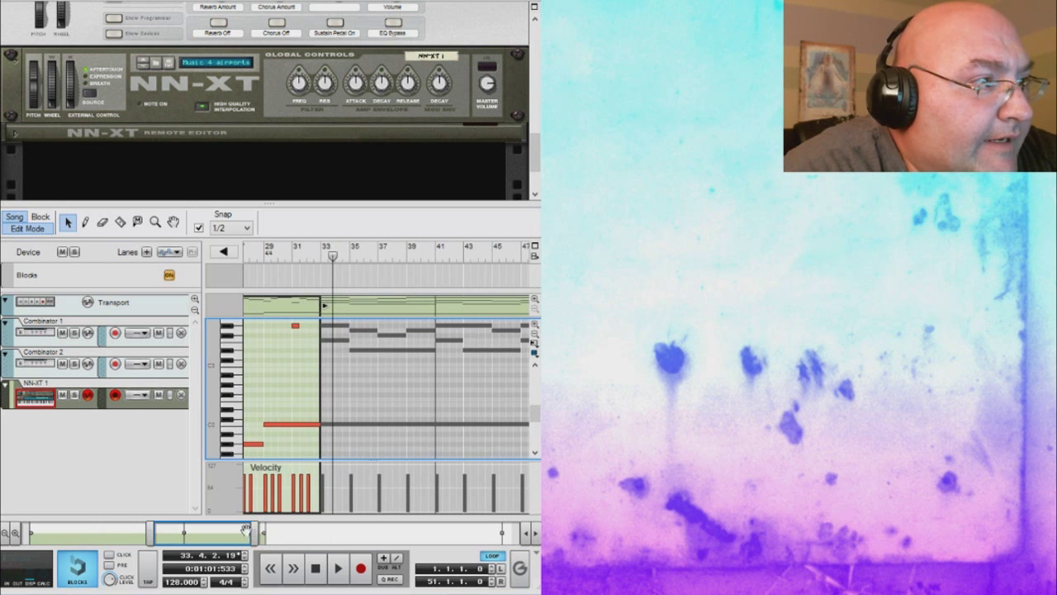
left_click(304, 424)
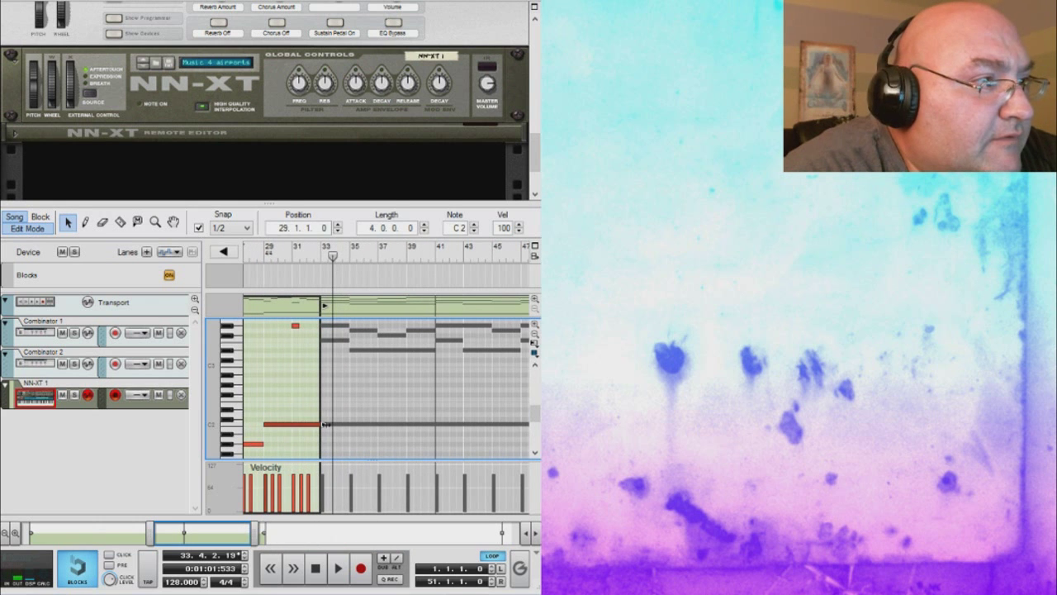
left_click_drag(326, 424, 269, 424)
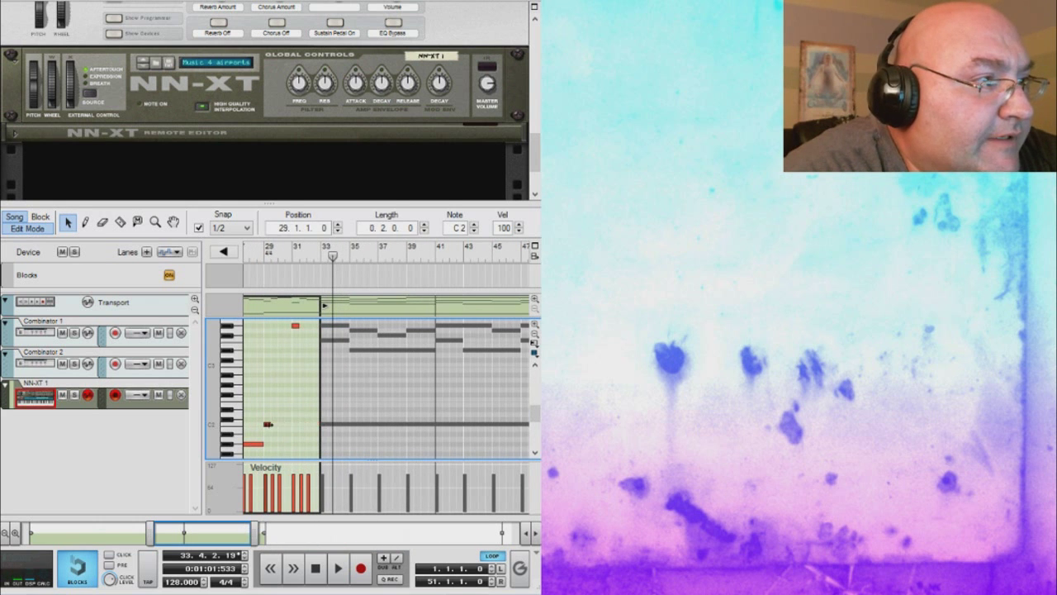
left_click(86, 221)
left_click_drag(295, 424, 314, 423)
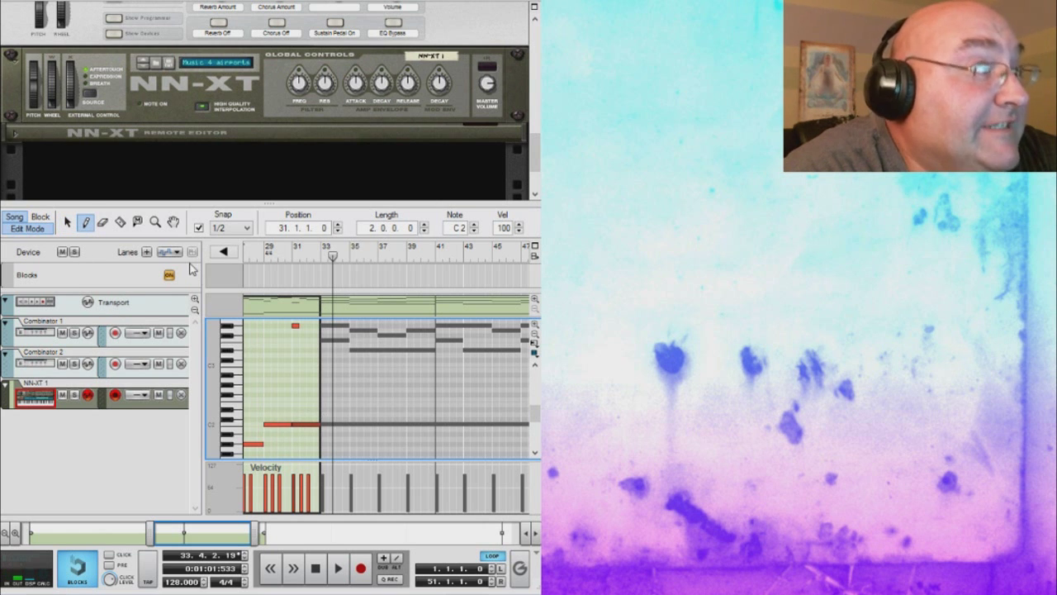
Add a second NN-XT sampler below the first one in the rack, using the VNS+VCS+BSS patch
left_click_drag(537, 147, 243, 167)
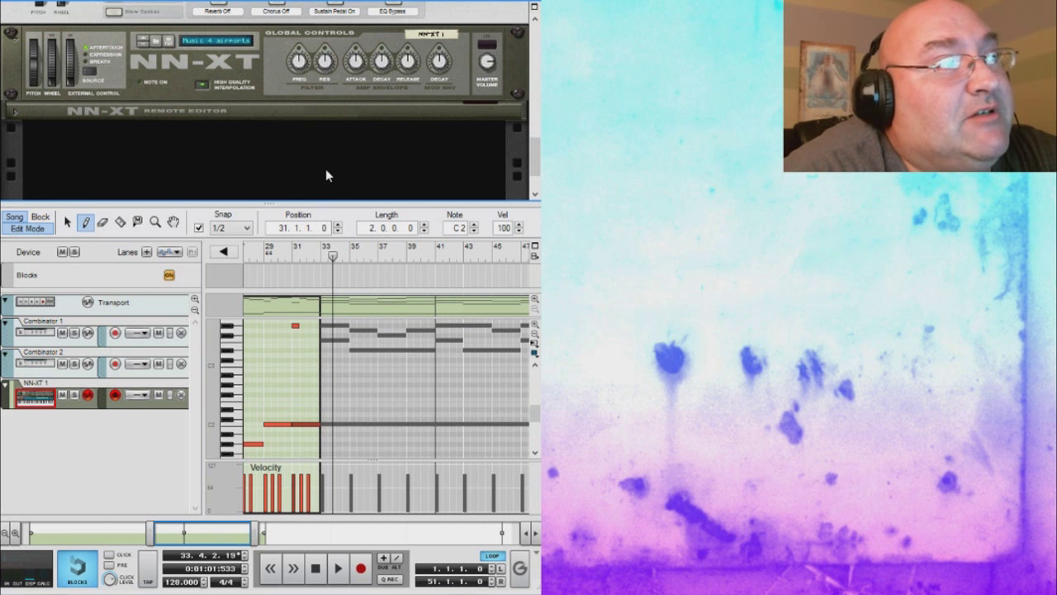
key("ctrl+v")
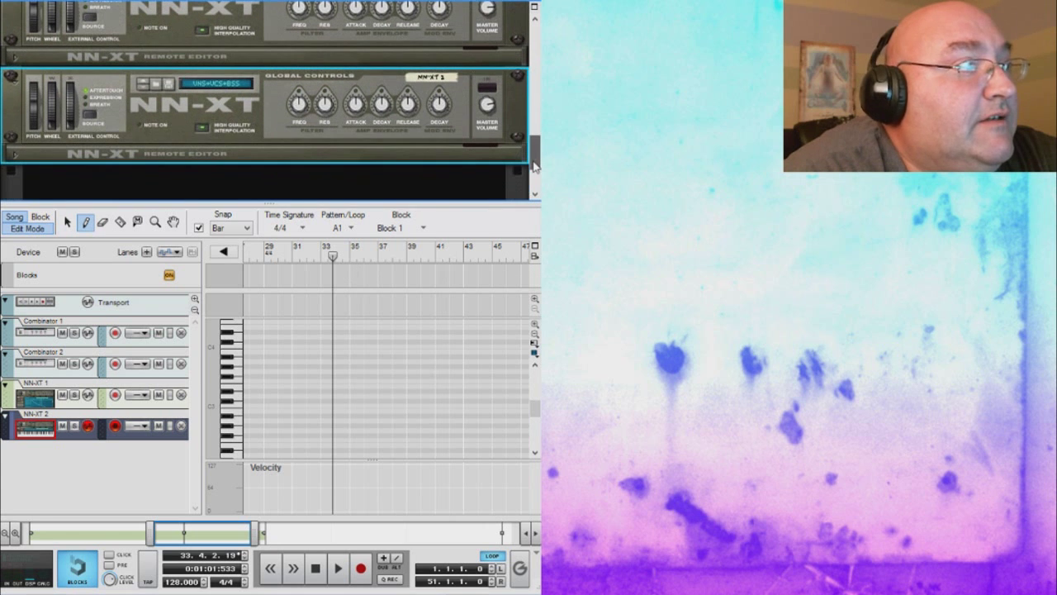
left_click_drag(149, 534, 40, 531)
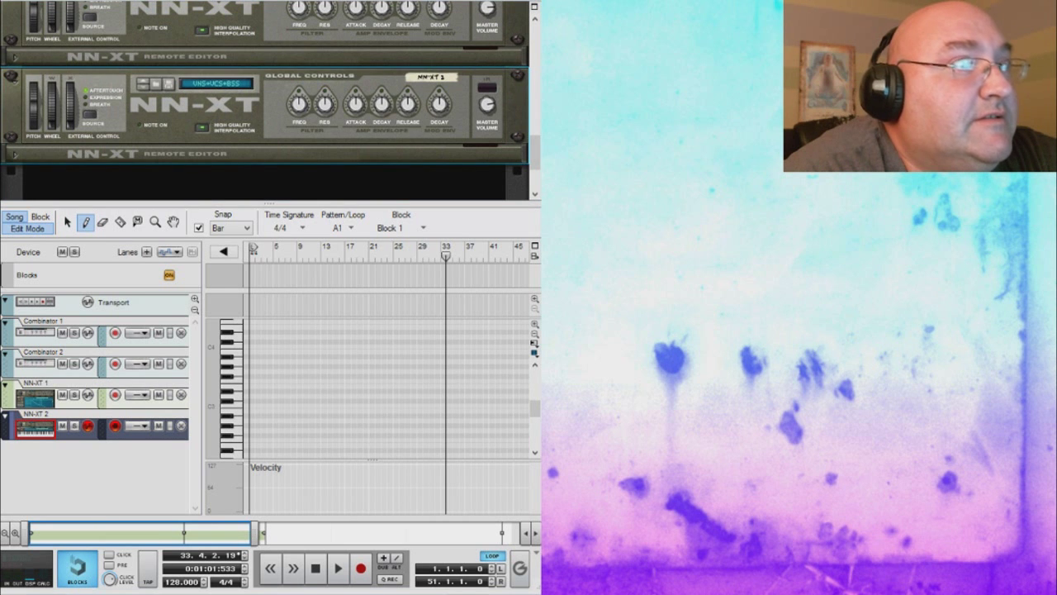
Audition the NN-XT 2 patch at several pitches on the note editor's piano keyboard
left_click(238, 384)
left_click(238, 372)
left_click(238, 337)
left_click(238, 416)
left_click(237, 442)
left_click(238, 415)
left_click(235, 416)
left_click(234, 419)
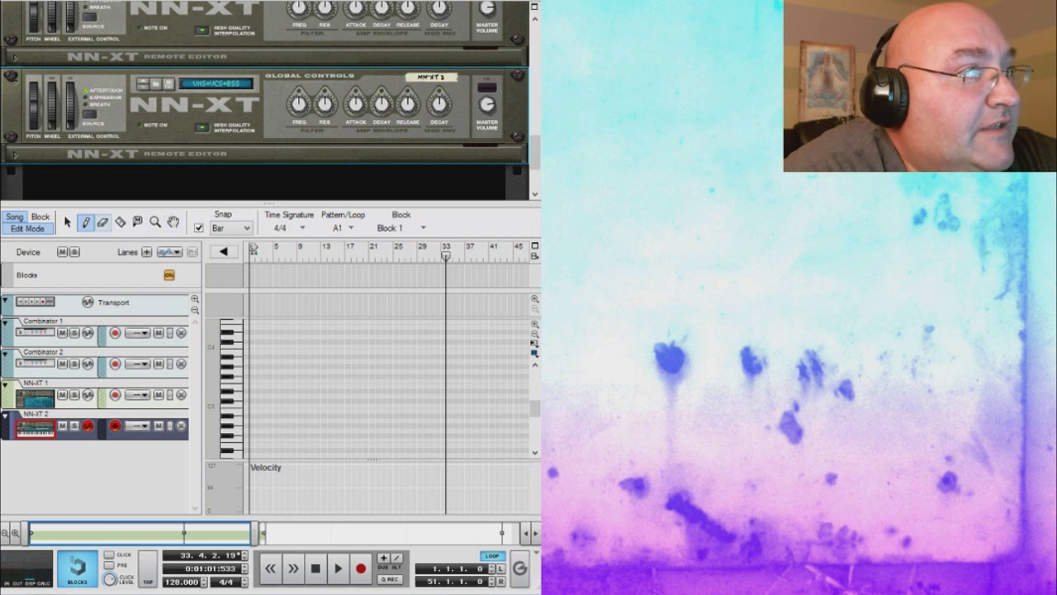
left_click(67, 222)
left_click(85, 223)
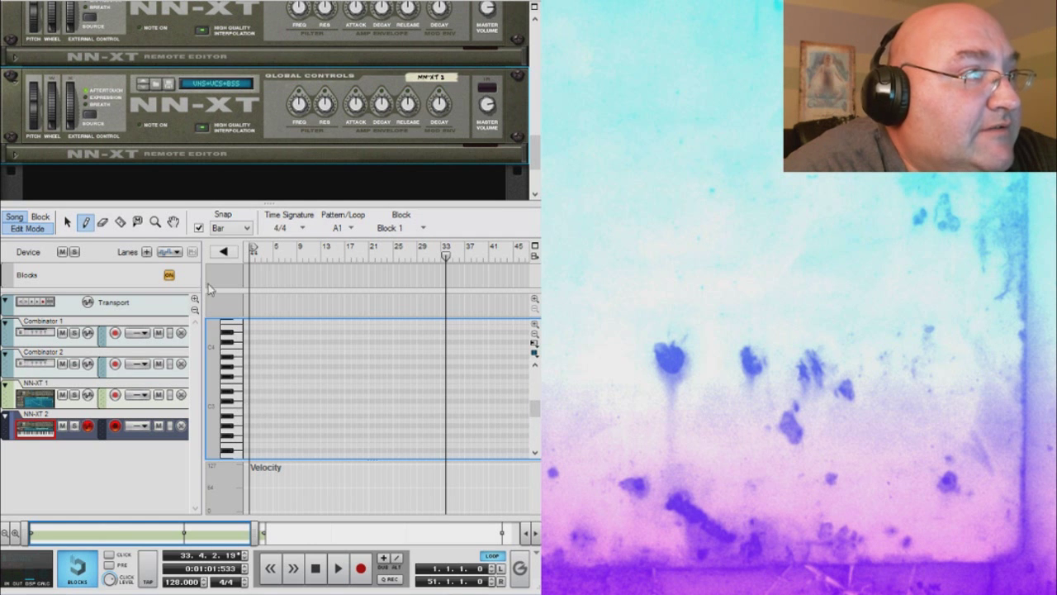
left_click(247, 400)
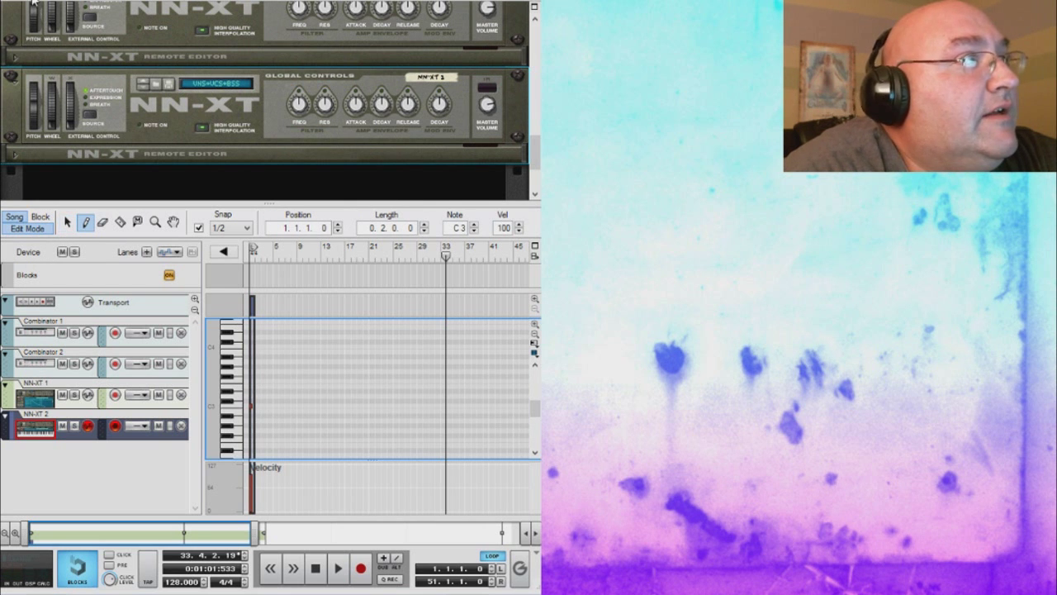
key("ctrl+z")
Draw a long note from bar 1 on the NN-XT 2 track, move it to C2 and shorten it to 8 bars
left_click_drag(253, 338, 446, 350)
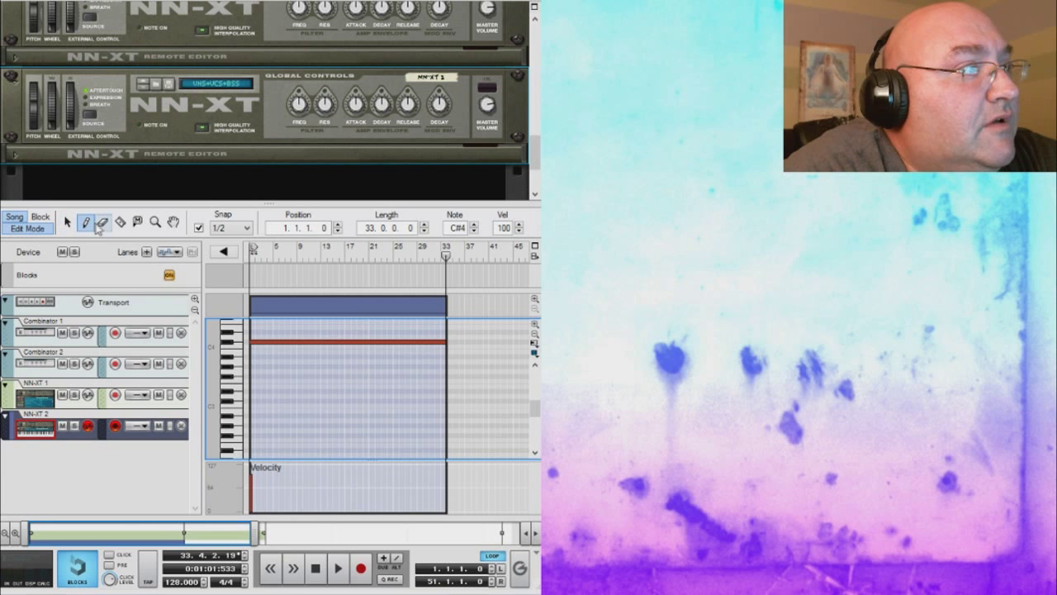
left_click(68, 221)
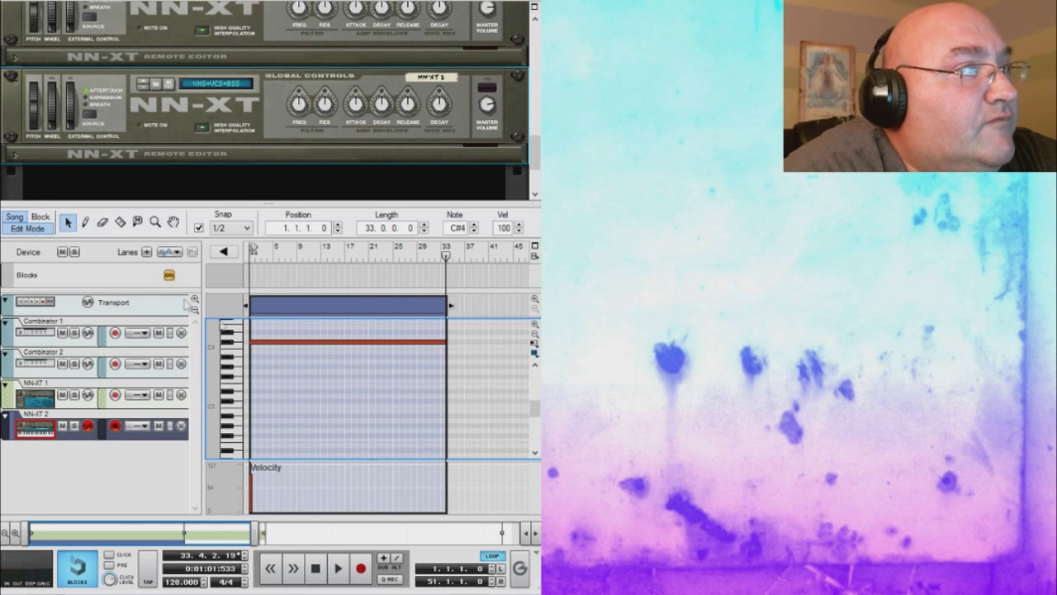
left_click_drag(279, 348, 276, 402)
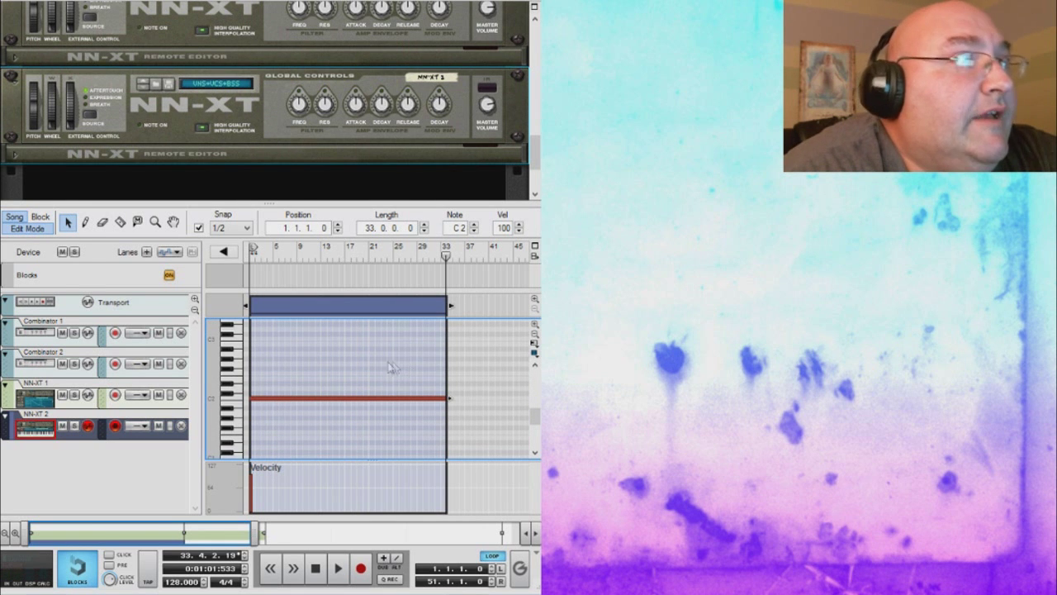
left_click(85, 222)
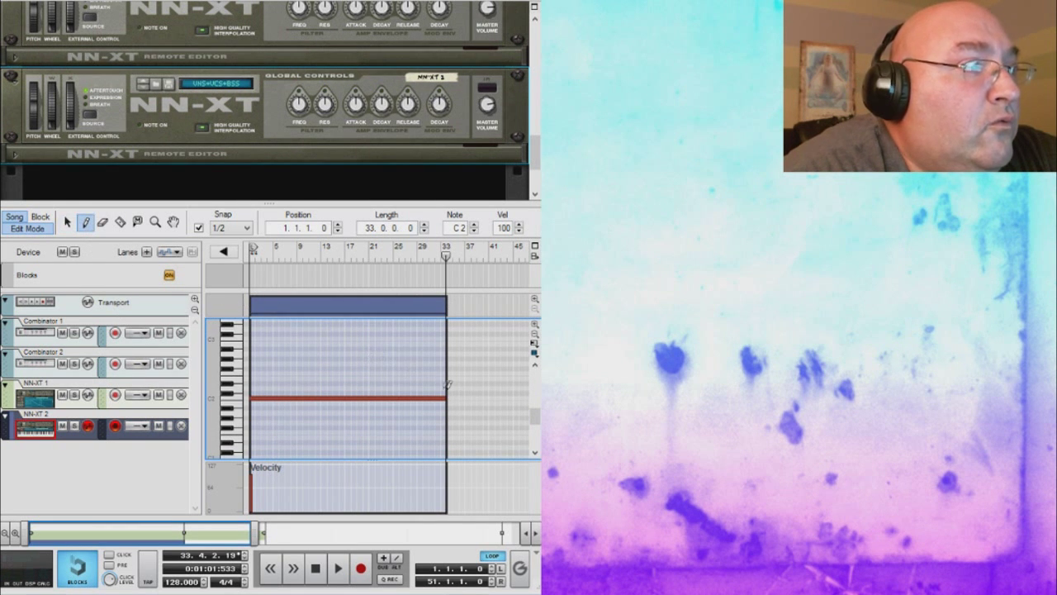
scroll(525, 406, "up", 3)
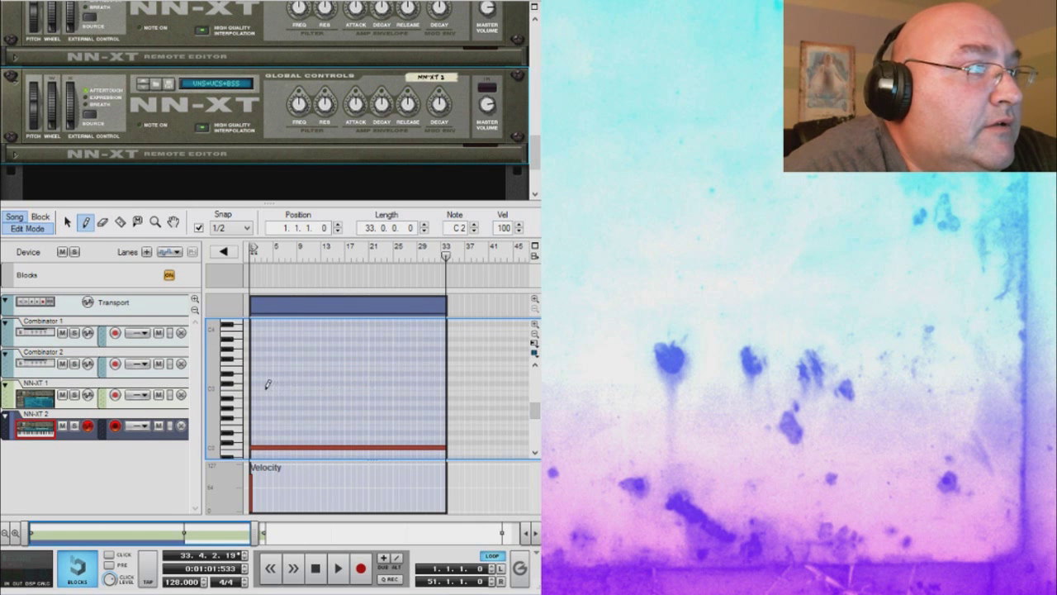
left_click(67, 222)
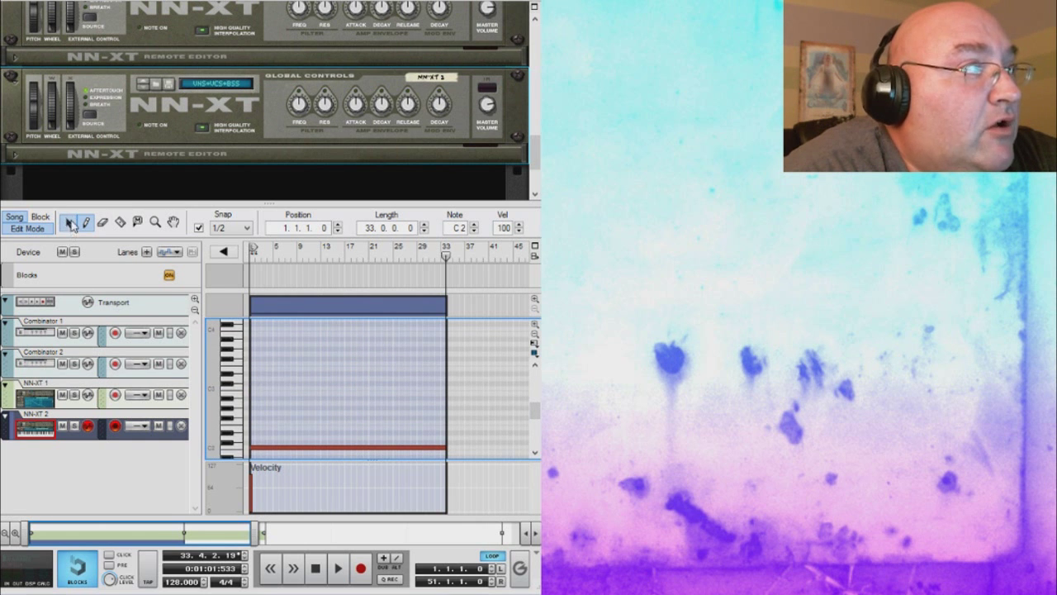
left_click_drag(450, 446, 298, 449)
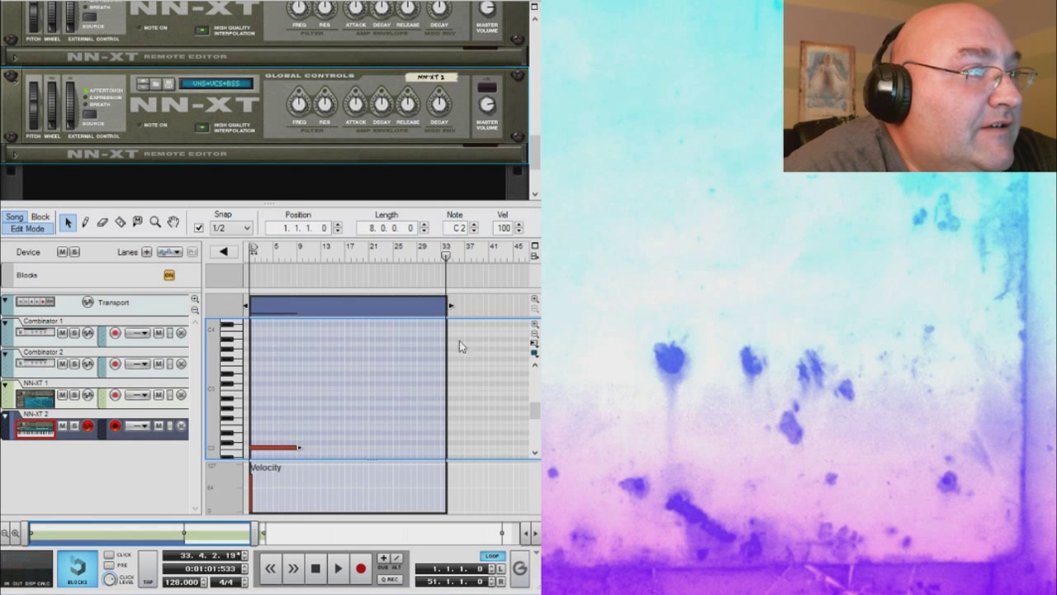
Trim the NN-XT 2 clip to 32 bars and move the song position to bar 33
left_click_drag(450, 305, 444, 305)
left_click_drag(445, 257, 440, 256)
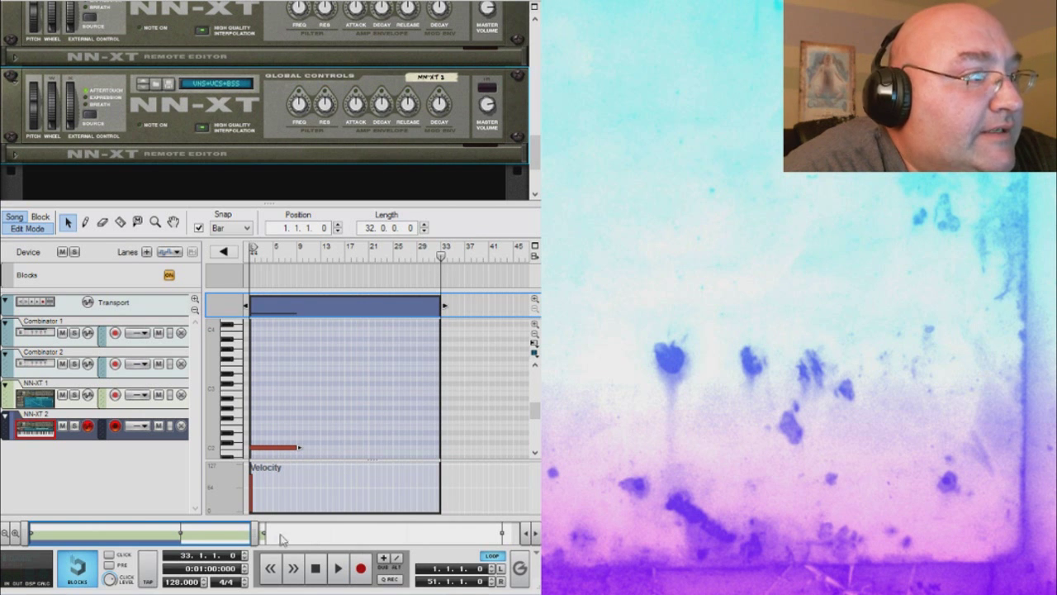
left_click_drag(258, 534, 120, 533)
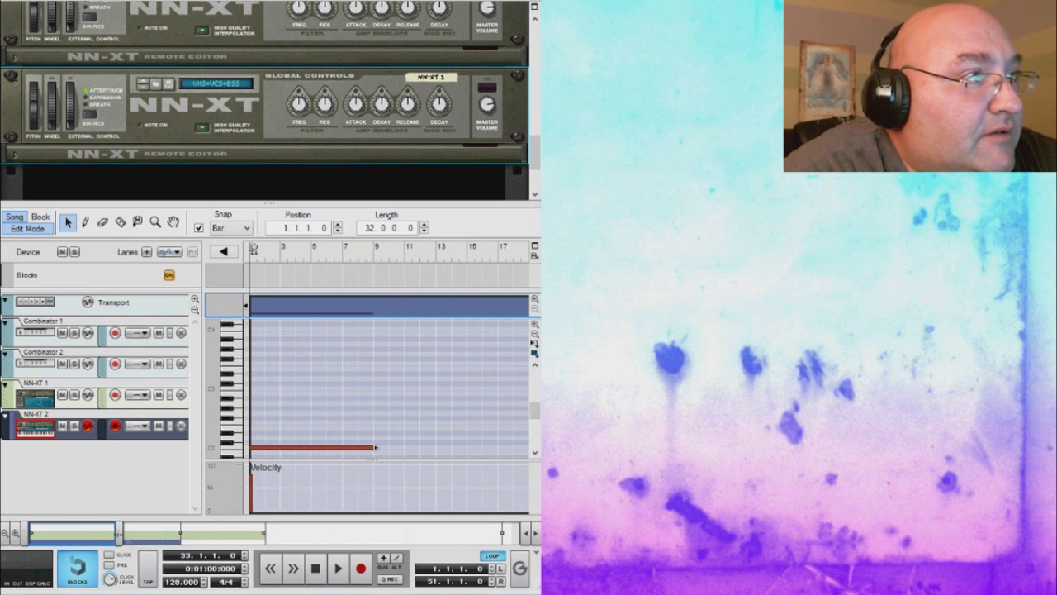
Return the song position to bar 1 and play the opening with the C2 note
left_click(319, 572)
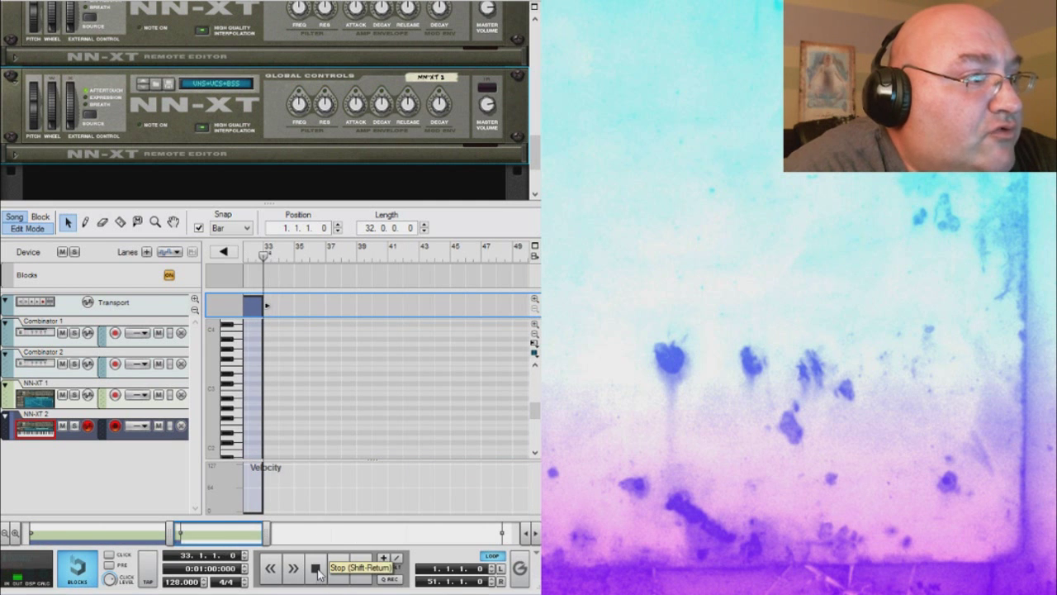
left_click(270, 568)
left_click(315, 569)
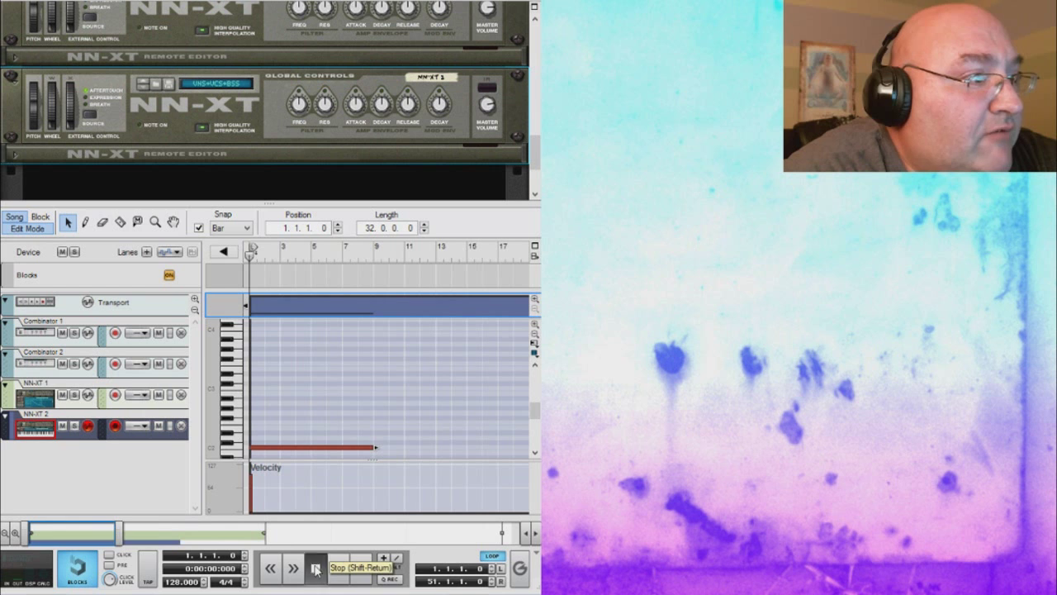
left_click(338, 570)
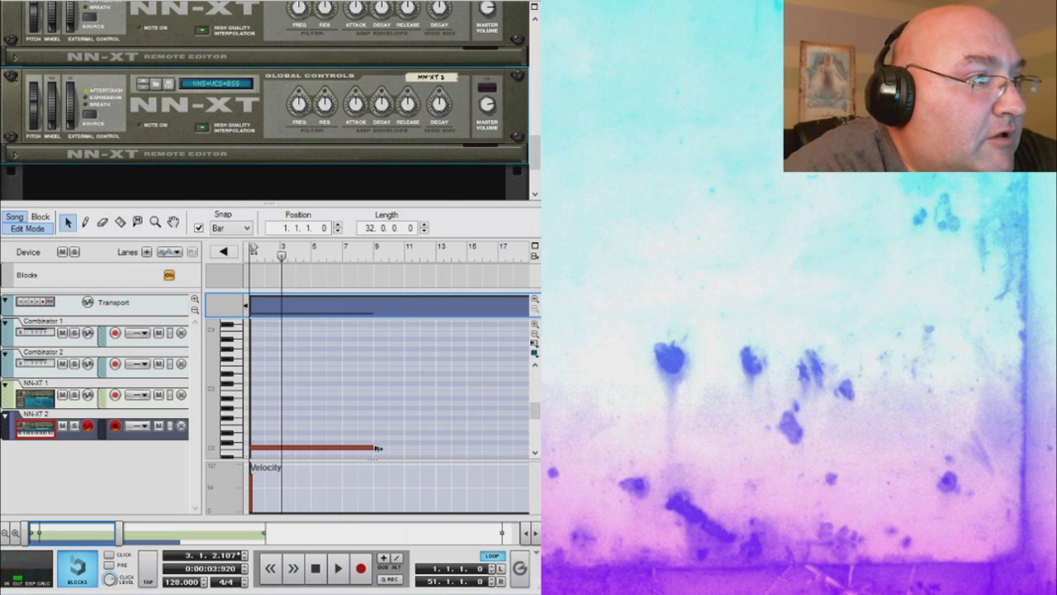
Shorten the C2 note at bar 1 to 2 bars, with Snap set to Bar, and play it back briefly
left_click_drag(377, 448, 306, 447)
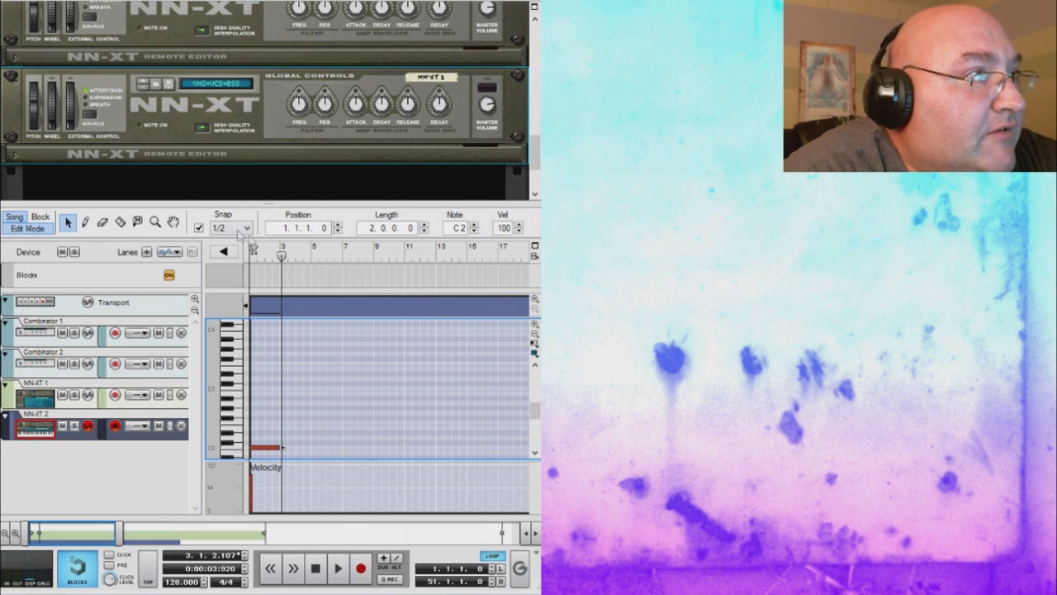
scroll(227, 236, "up", 1)
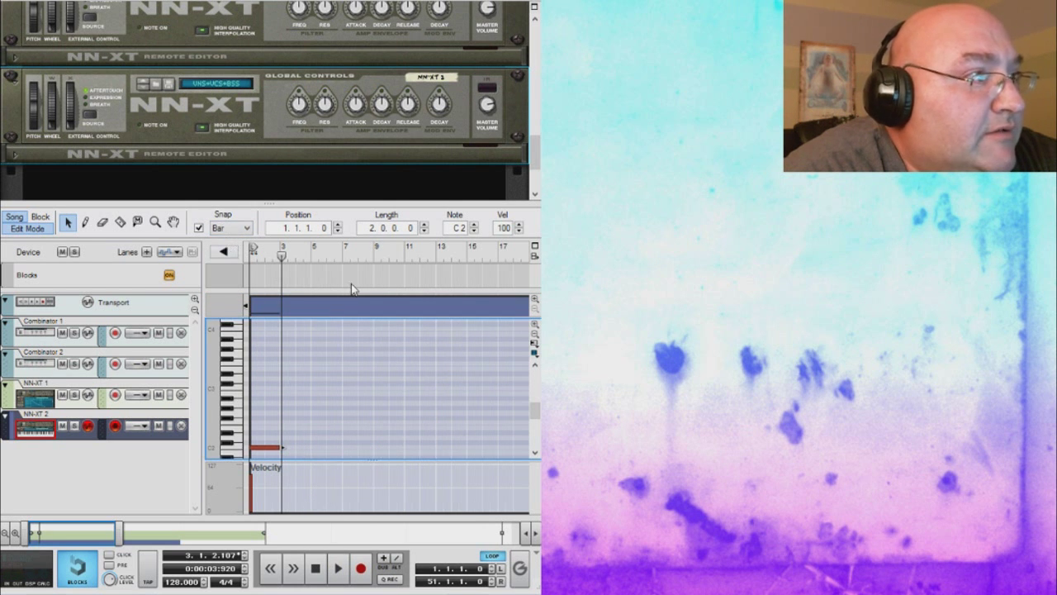
left_click(315, 568)
left_click(337, 569)
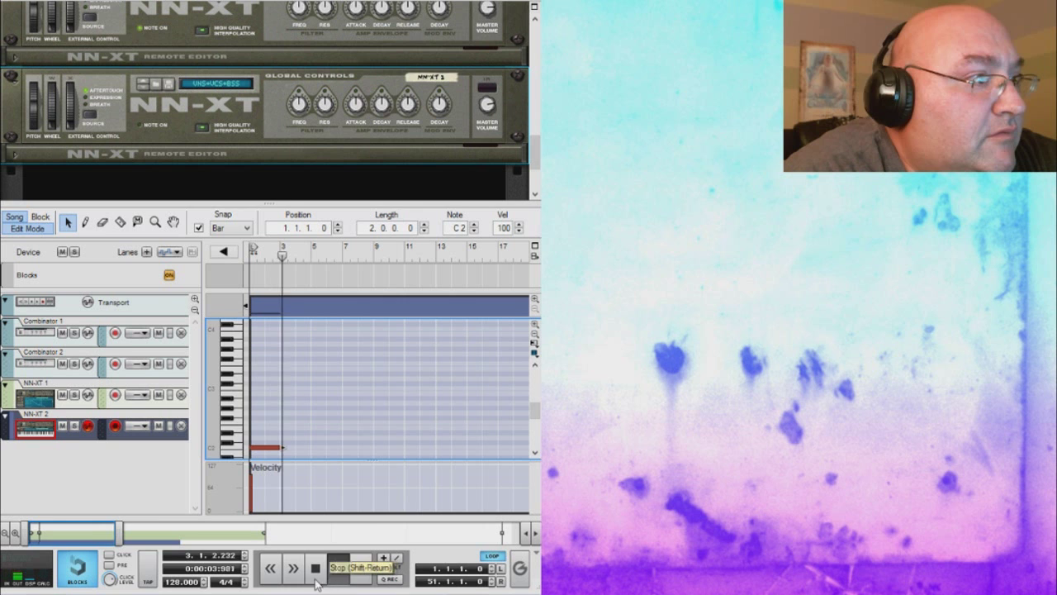
left_click(315, 568)
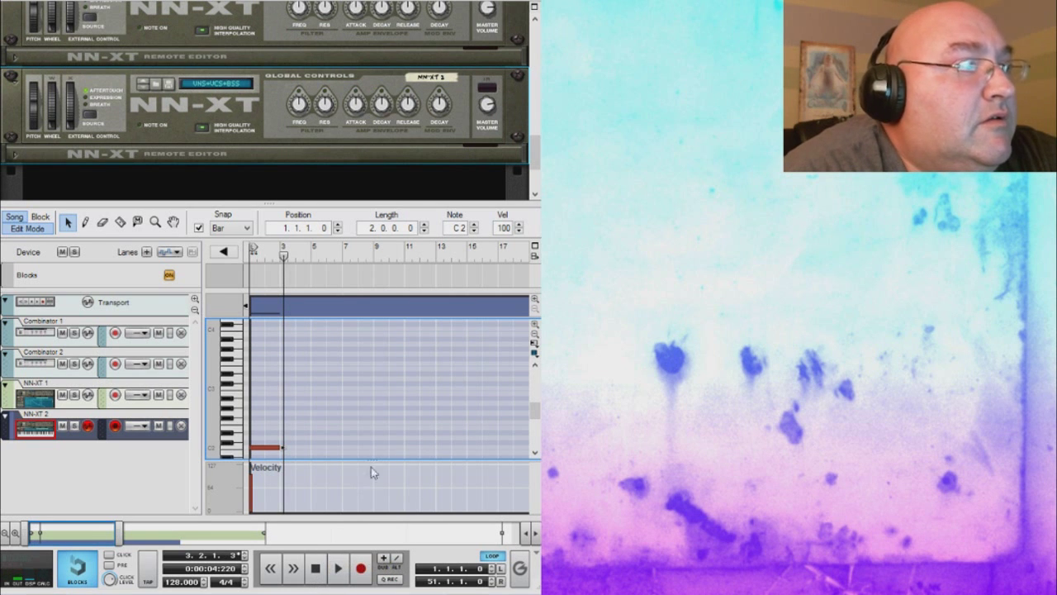
Add 2-bar notes C3, E3 and G3 at bar 1 above the C2 note on NN-XT 2
left_click(86, 223)
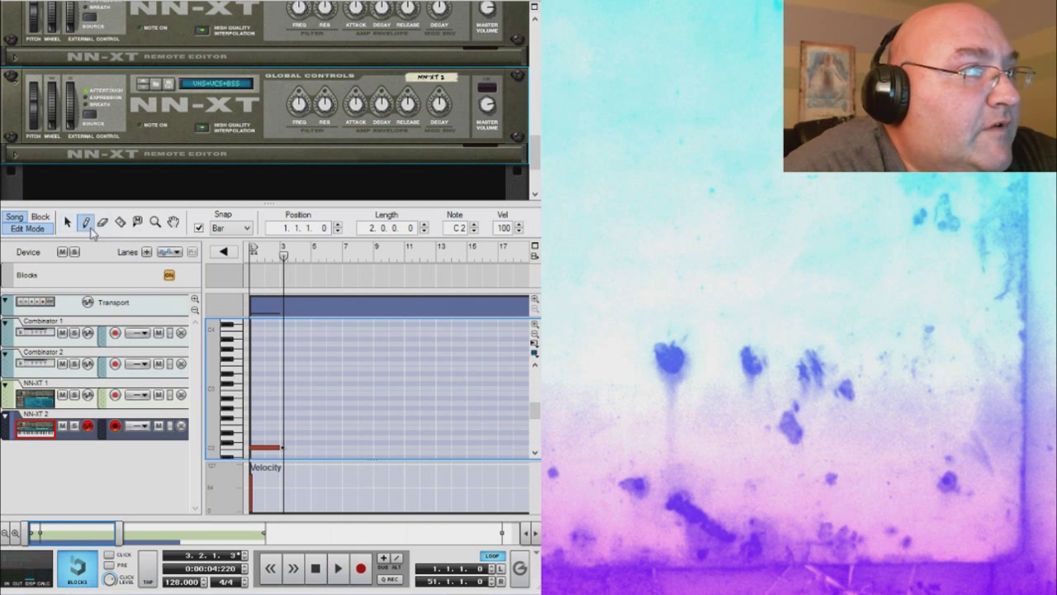
left_click(253, 387)
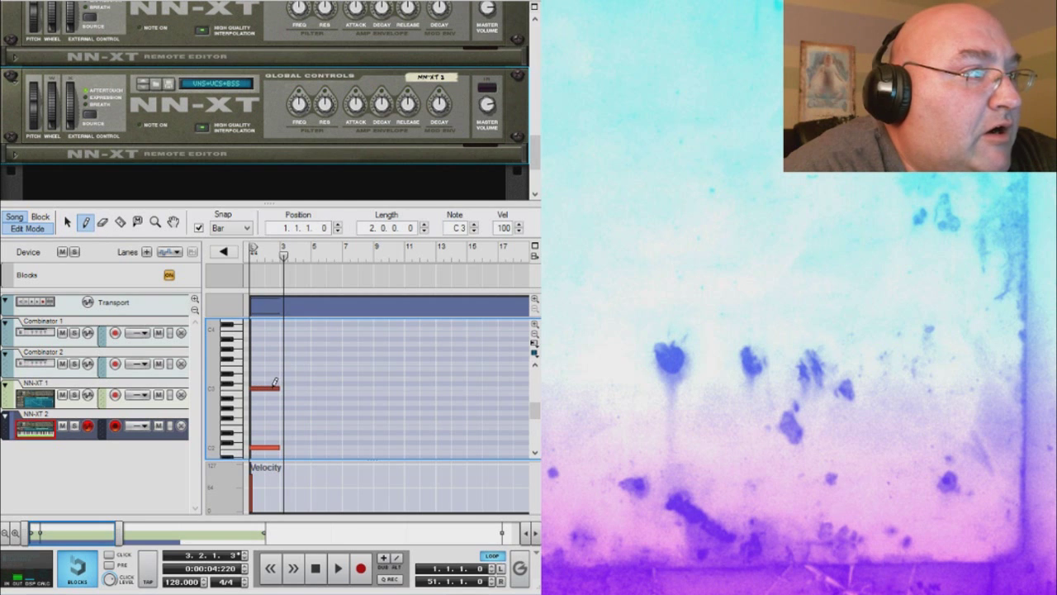
left_click(253, 368)
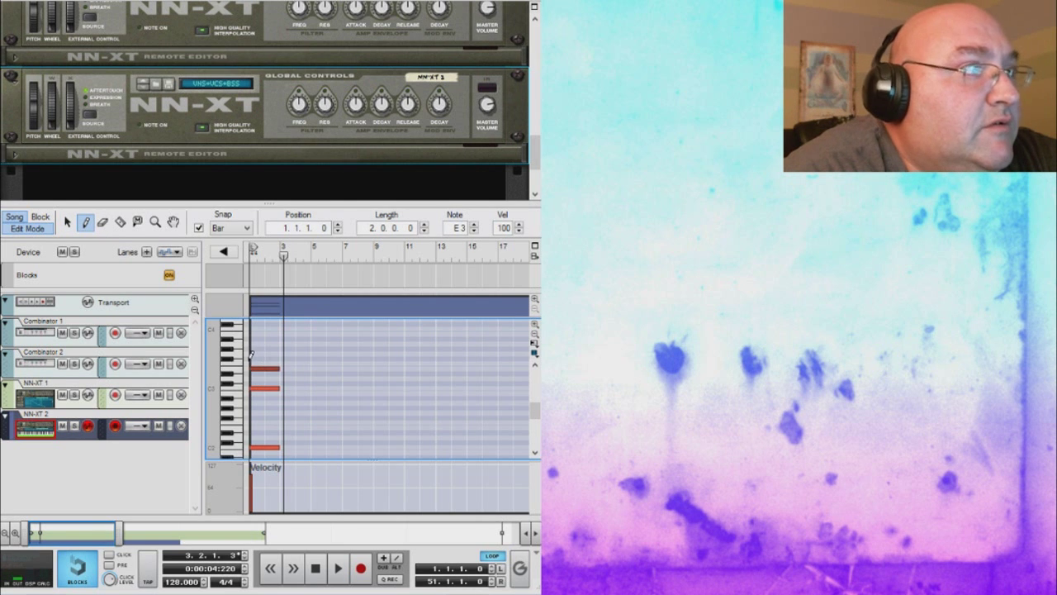
left_click(252, 353)
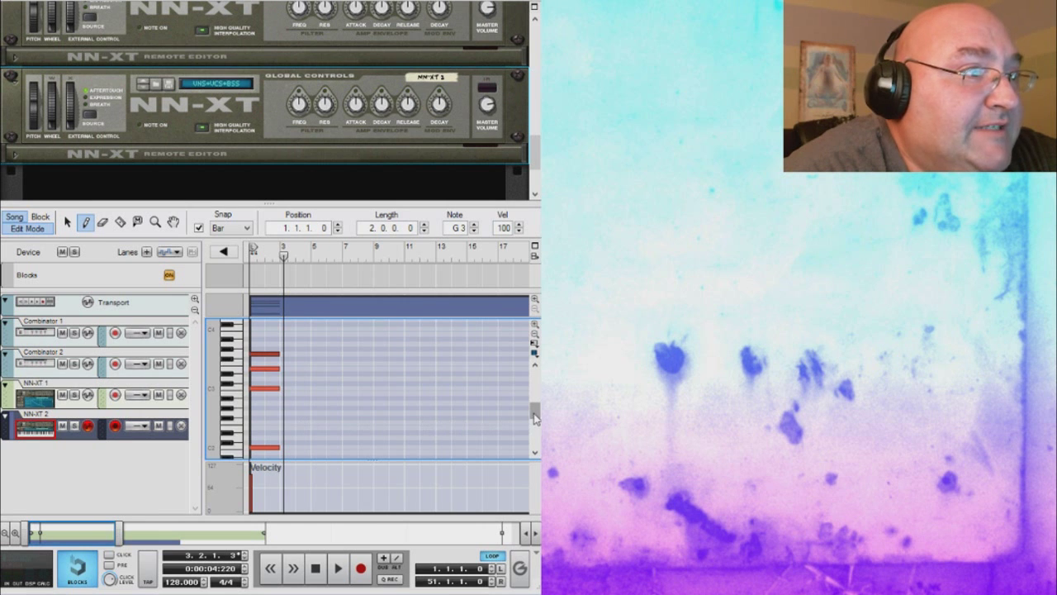
Add 2-bar notes A1 and A2 at bar 3 on NN-XT 2
scroll(533, 417, "down", 3)
left_click(288, 401)
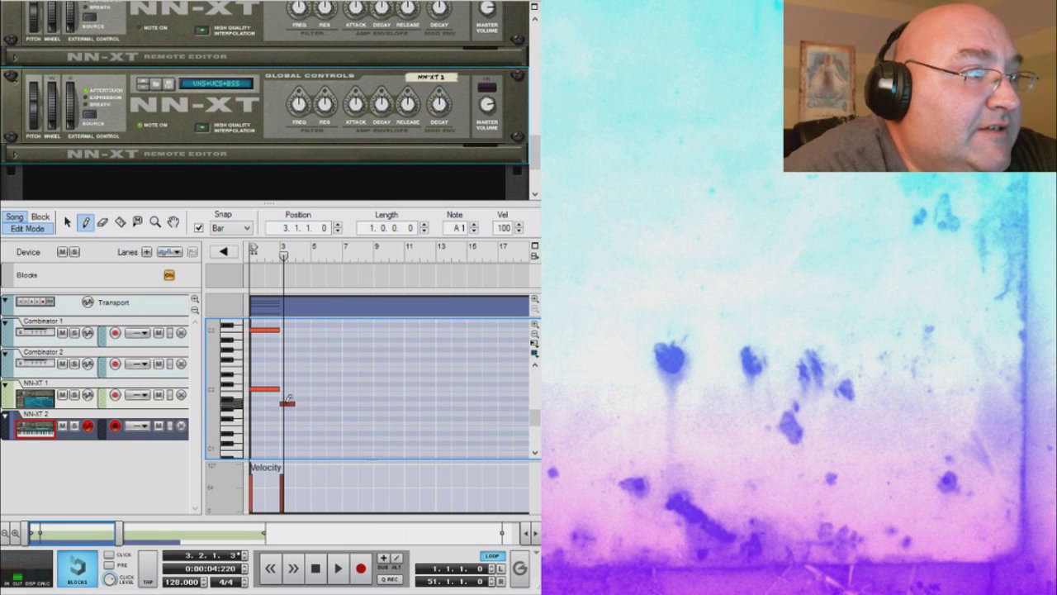
left_click(287, 350)
left_click(68, 221)
left_click(283, 350)
left_click_drag(287, 353, 287, 348)
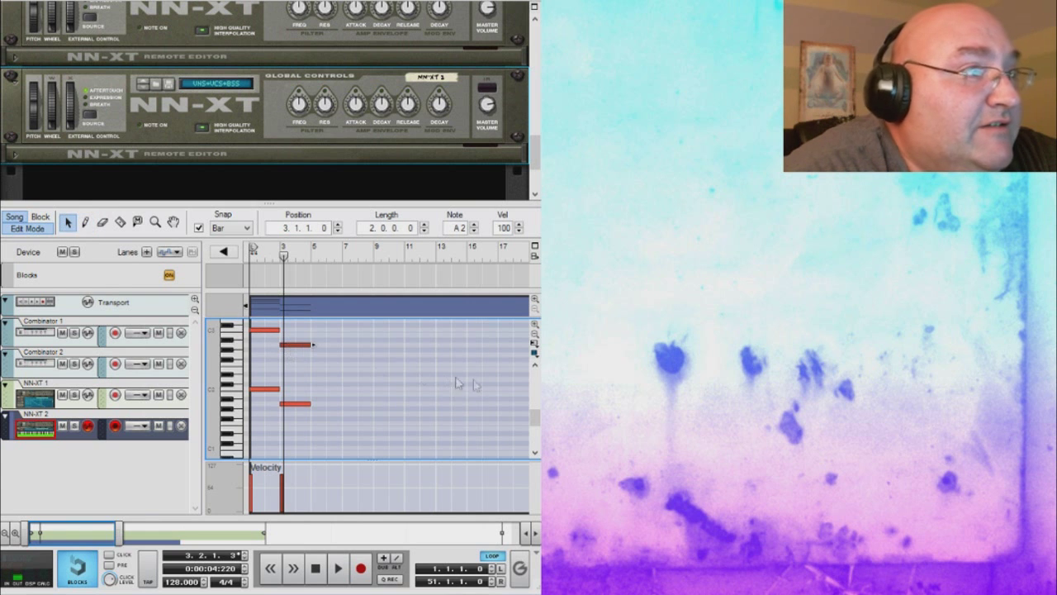
Add 2-bar notes C3 and E3 at bar 3 to complete the second chord
left_click_drag(536, 420, 537, 407)
key("w")
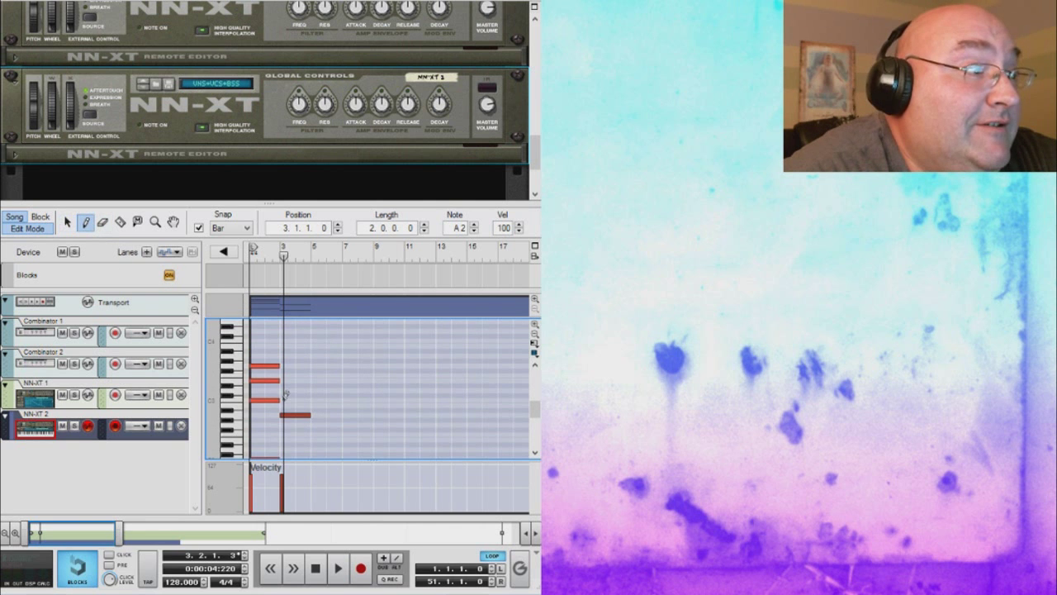
left_click(287, 403)
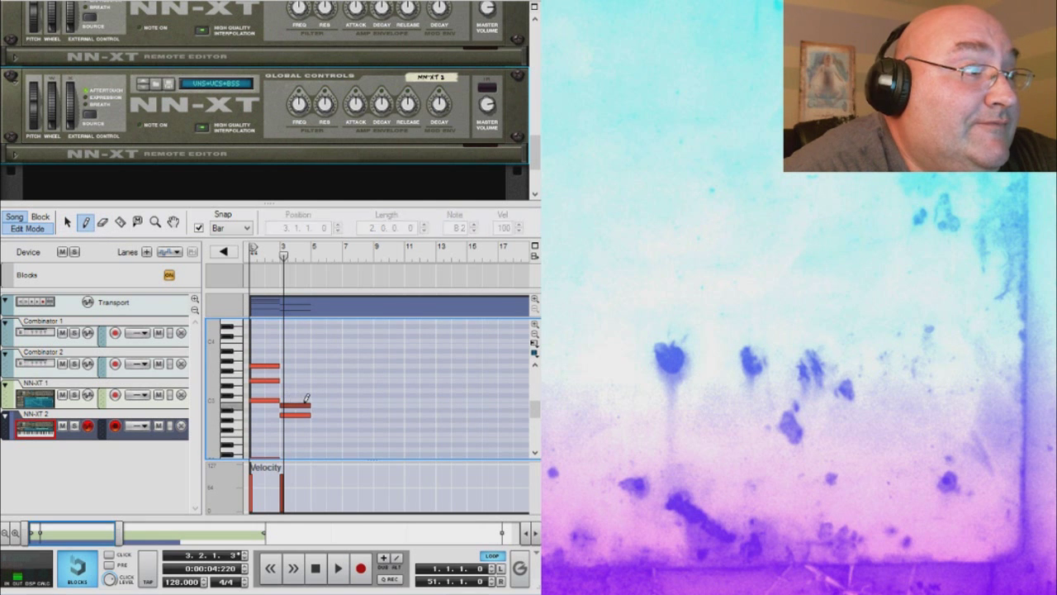
left_click(289, 381)
left_click(67, 224)
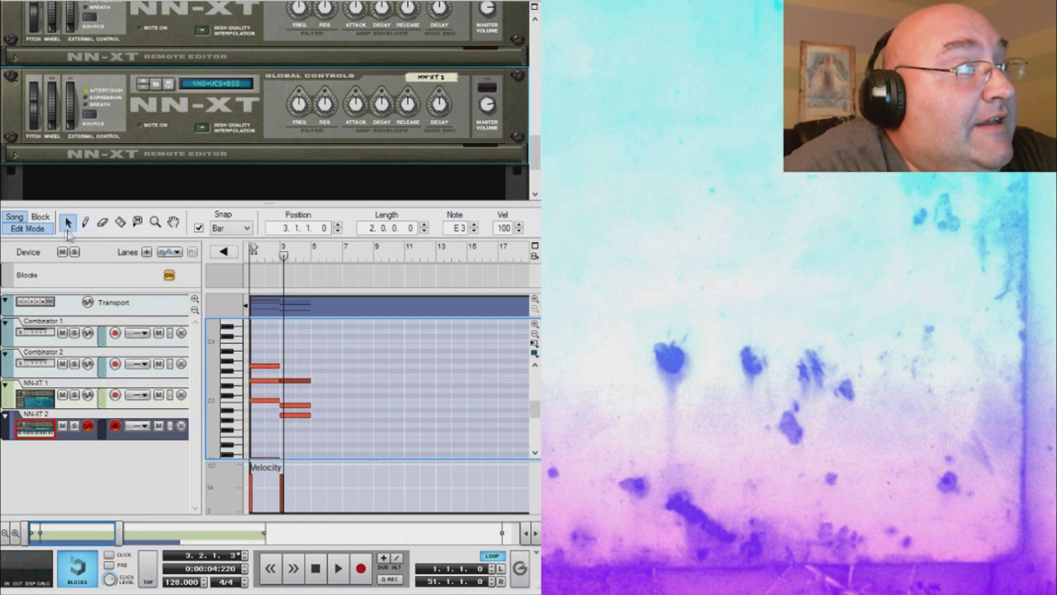
left_click_drag(301, 408, 302, 403)
Add 2-bar notes F1, F2, A2 and C3 at bar 5, and G1, G2, B2 and D3 at bar 7
left_click(85, 222)
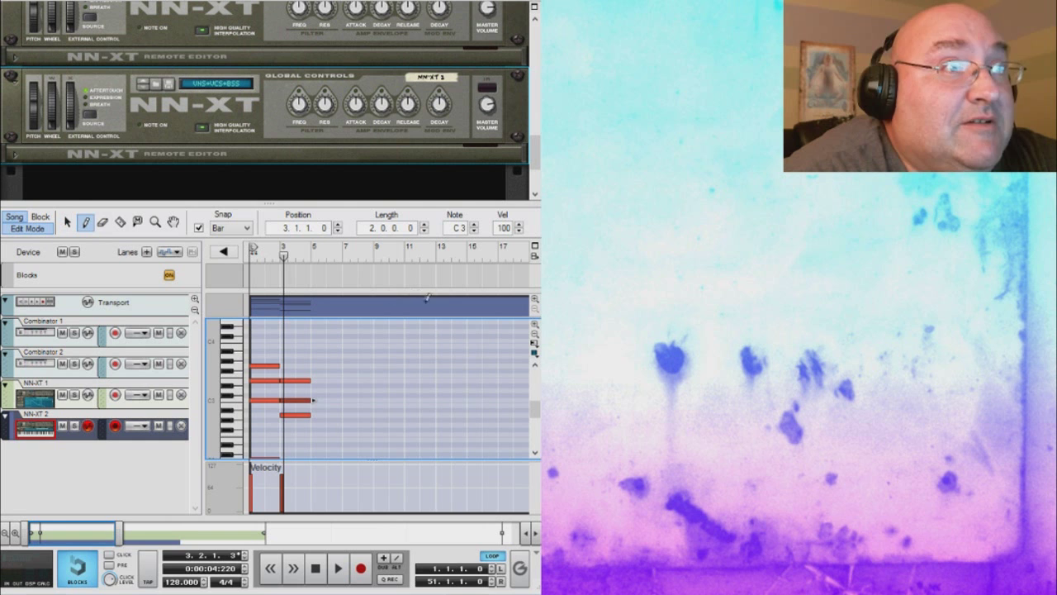
left_click(319, 400)
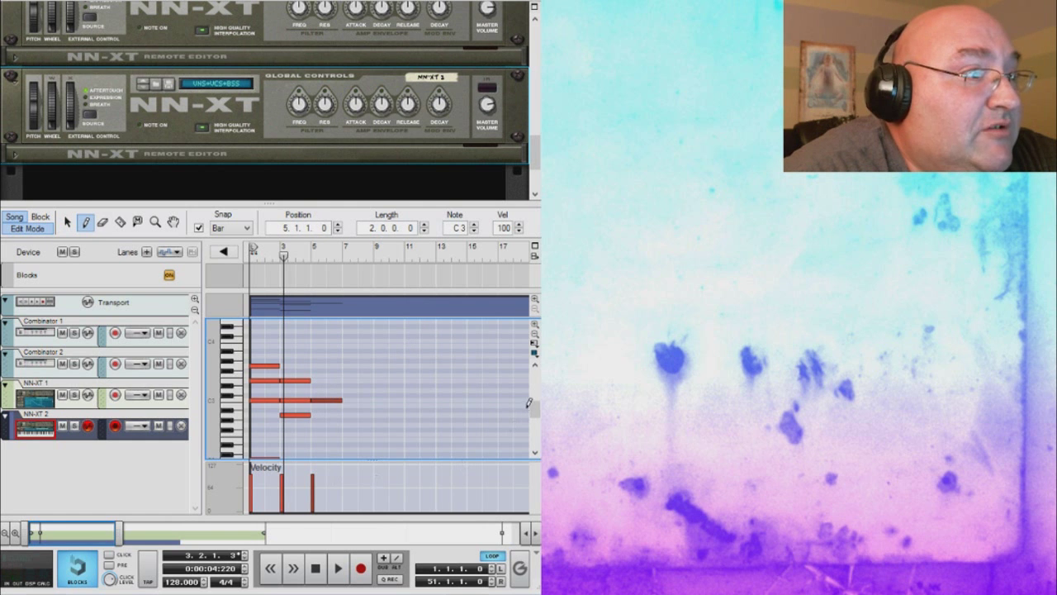
left_click_drag(530, 402, 531, 410)
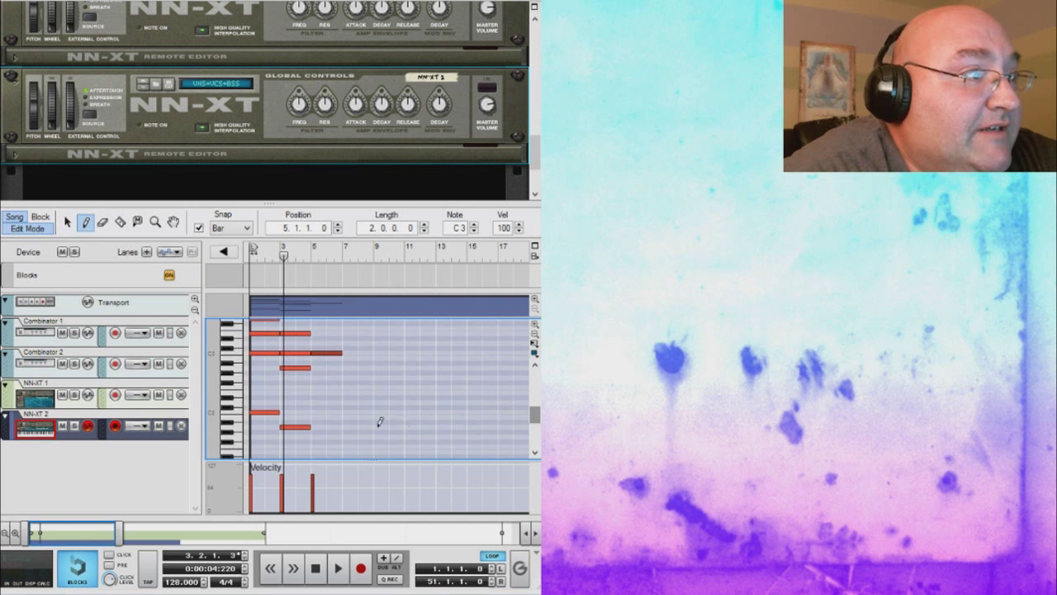
left_click(318, 445)
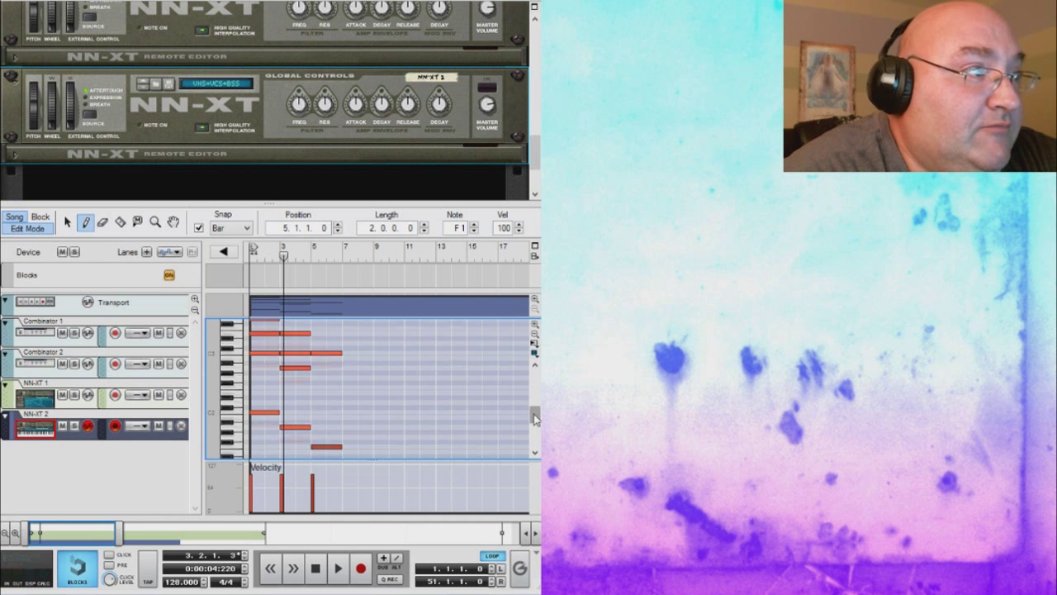
left_click_drag(534, 418, 534, 413)
left_click_drag(319, 399, 338, 399)
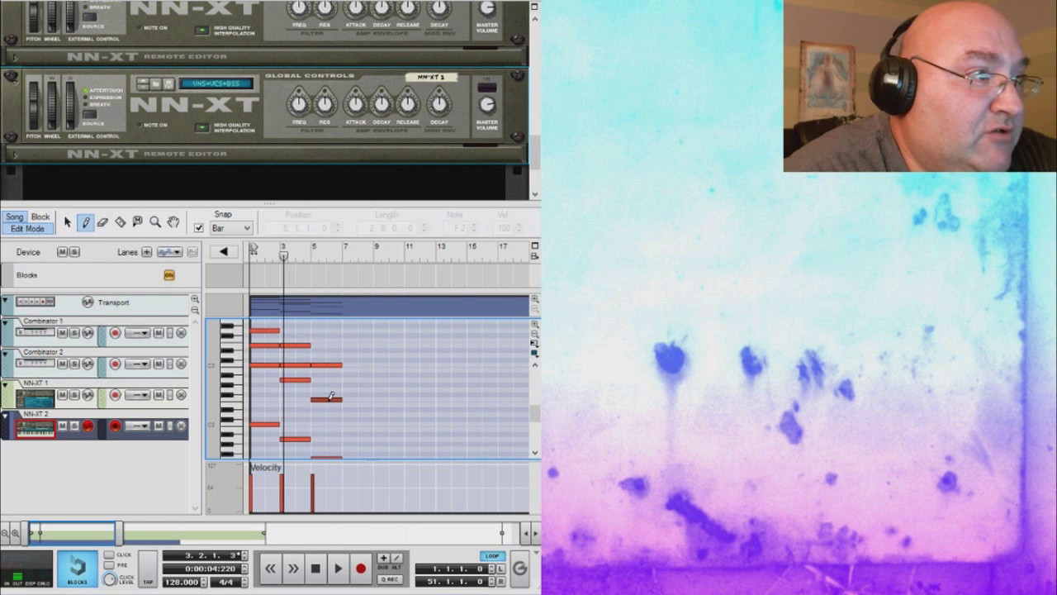
mouse_move(317, 378)
left_mouse_down()
mouse_move(373, 389)
mouse_move(359, 354)
mouse_move(368, 351)
left_mouse_up()
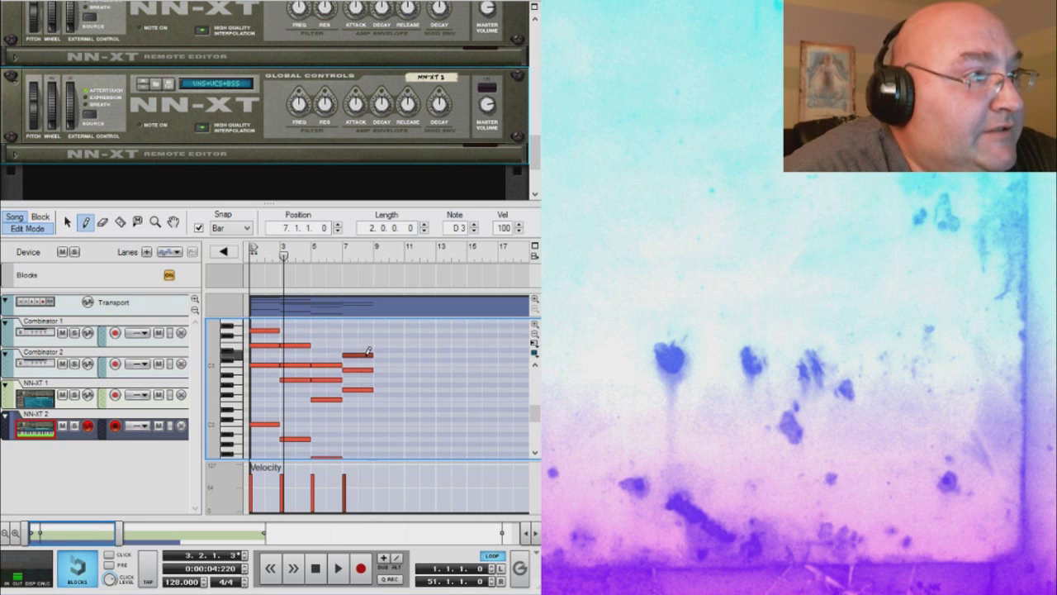
left_click(350, 446)
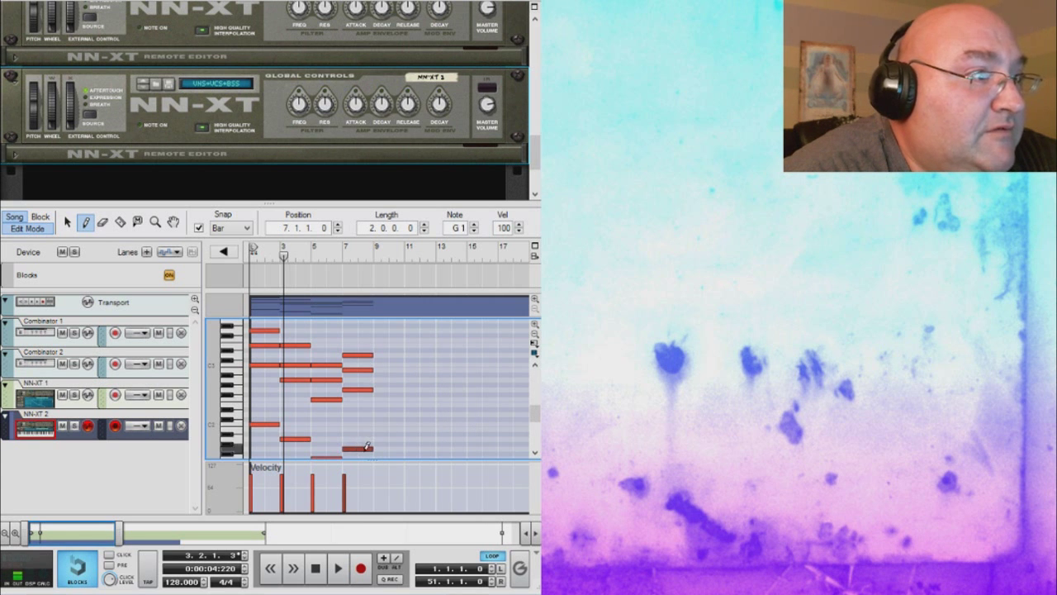
Play the chords from bar 1 and lower the NN-XT 2 mixer channel level to 74
left_click(315, 569)
left_click(339, 570)
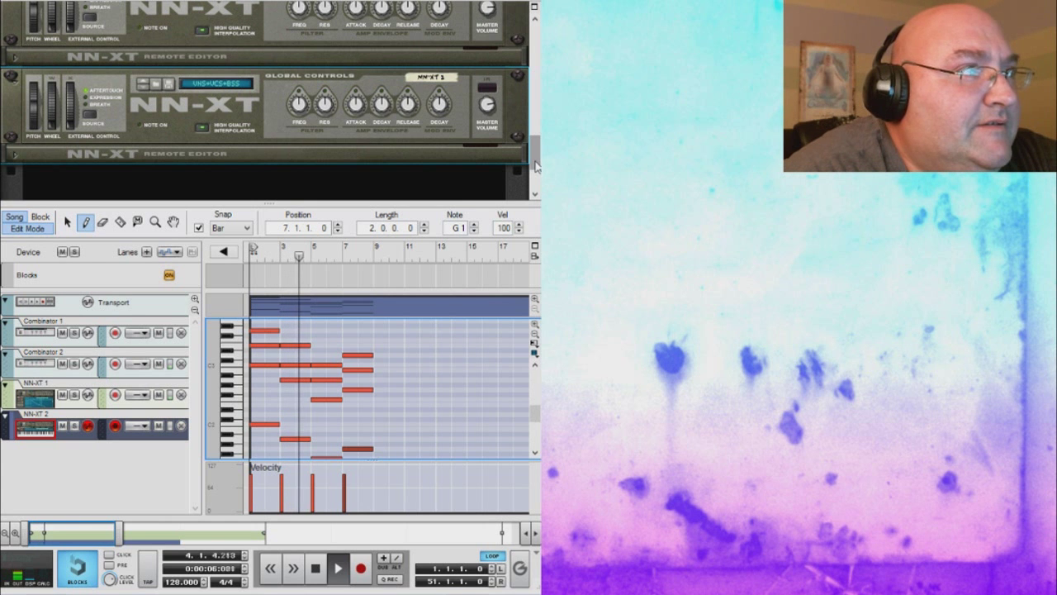
left_click_drag(535, 167, 535, 78)
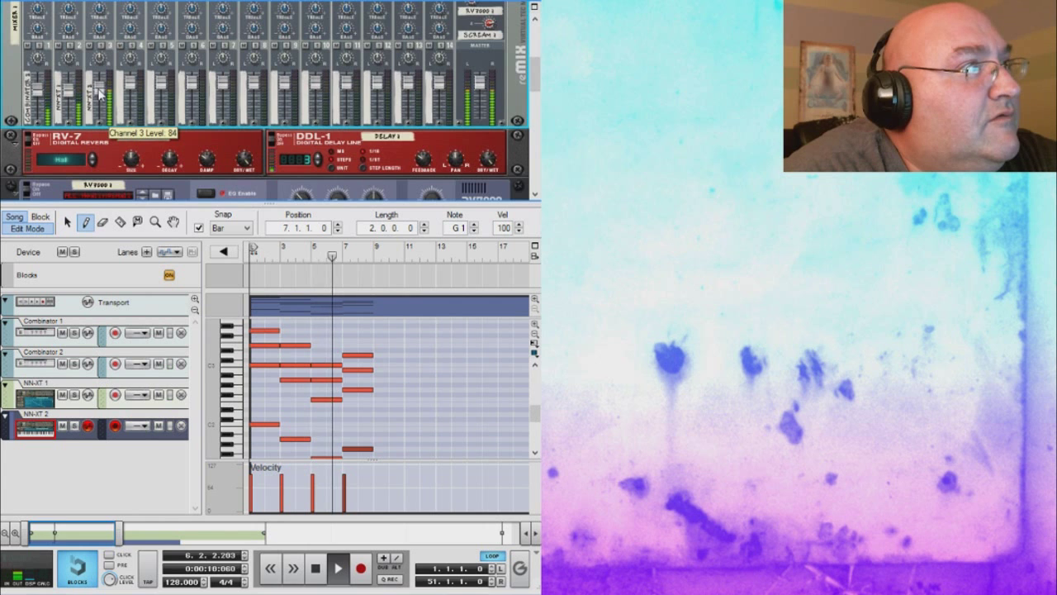
left_click_drag(100, 93, 108, 101)
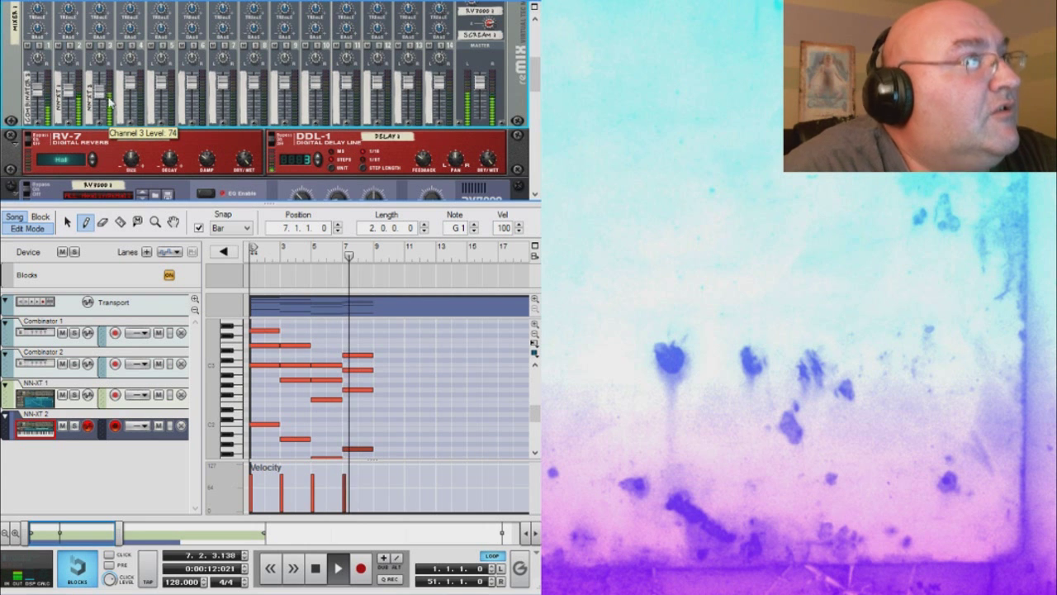
Stop playback and add a UN-16 Unison effect below NN-XT 2 in the rack
left_click_drag(535, 76, 535, 59)
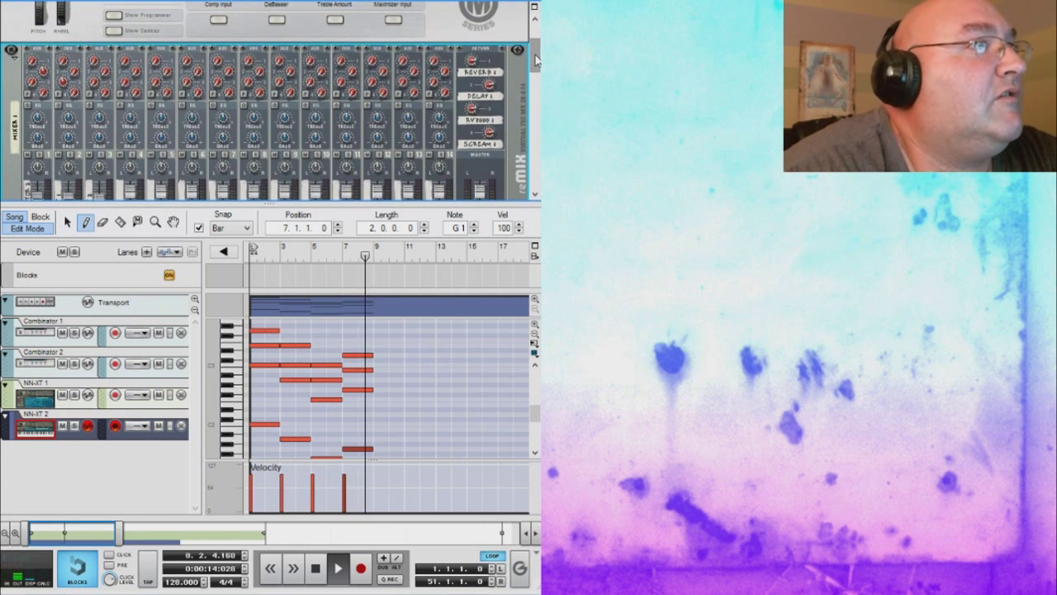
scroll(340, 97, "down", 10)
left_click(339, 97)
left_click(317, 567)
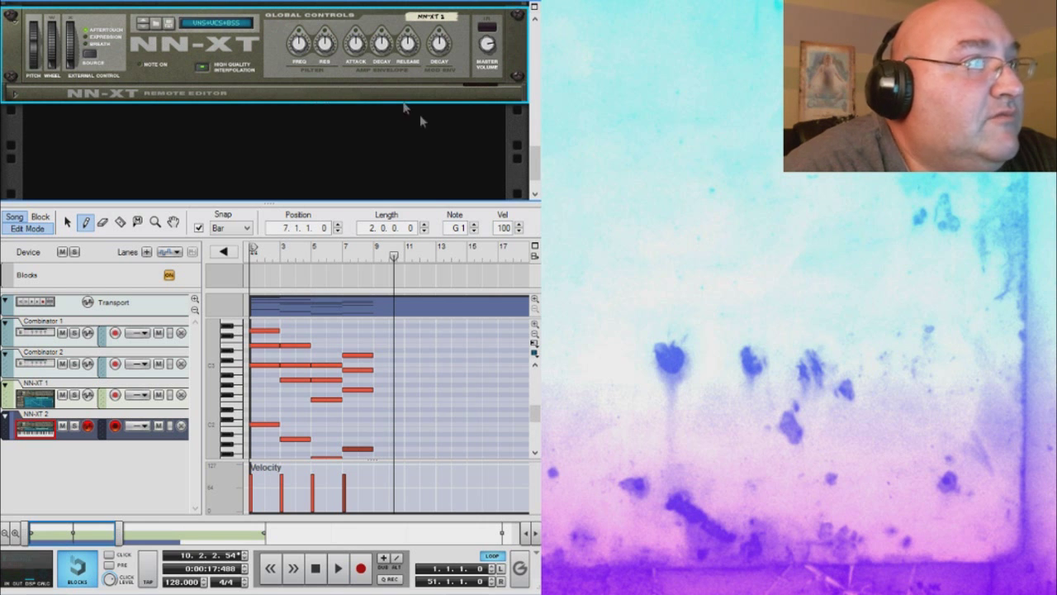
key("ctrl+v")
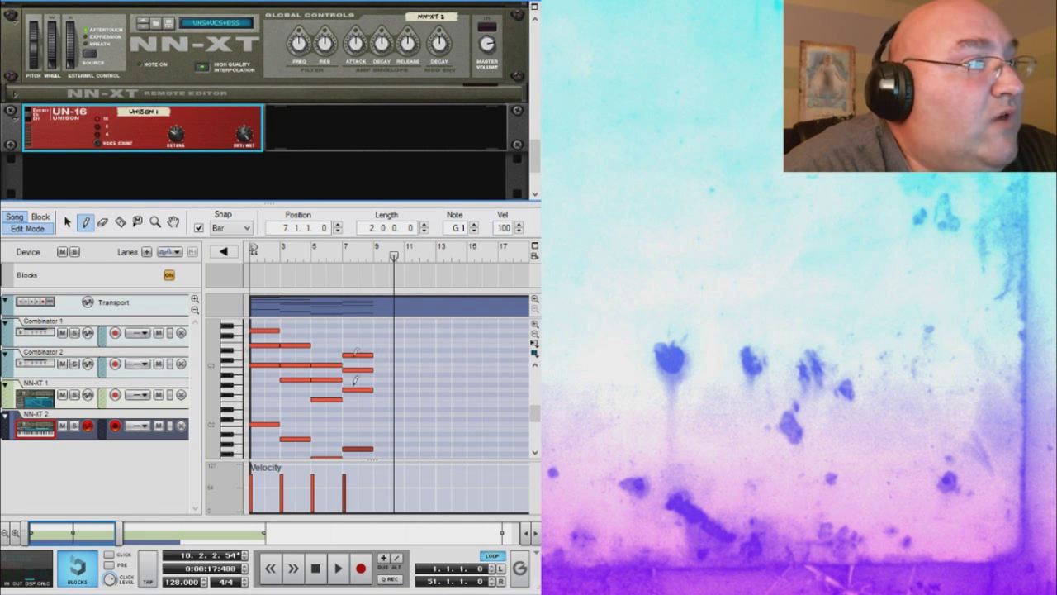
Audition the opening with the UN-16 Unison, stop playback and delete the effect
left_click(318, 567)
left_click(339, 569)
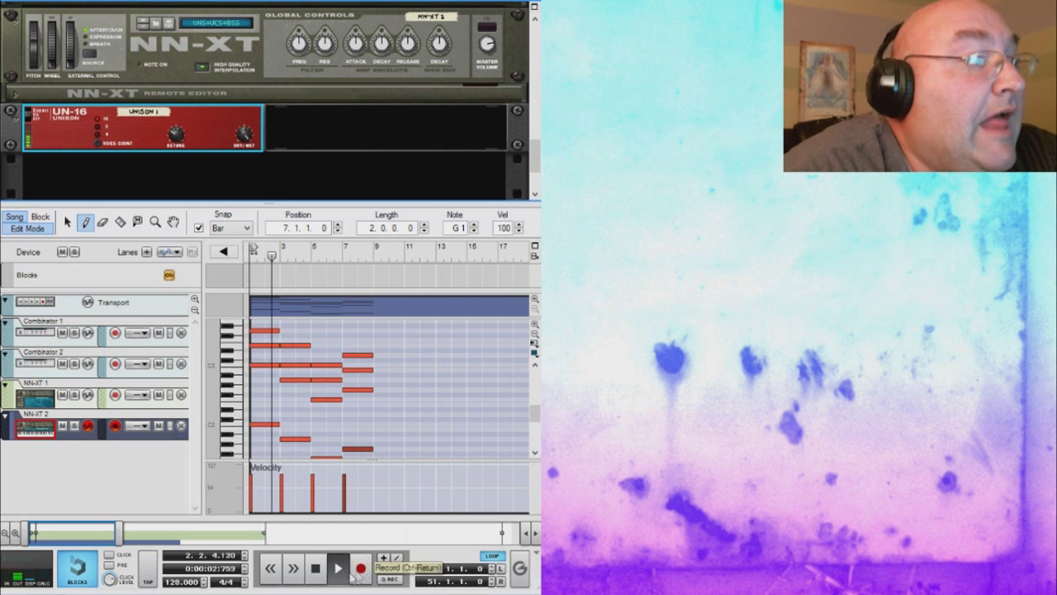
left_click(314, 568)
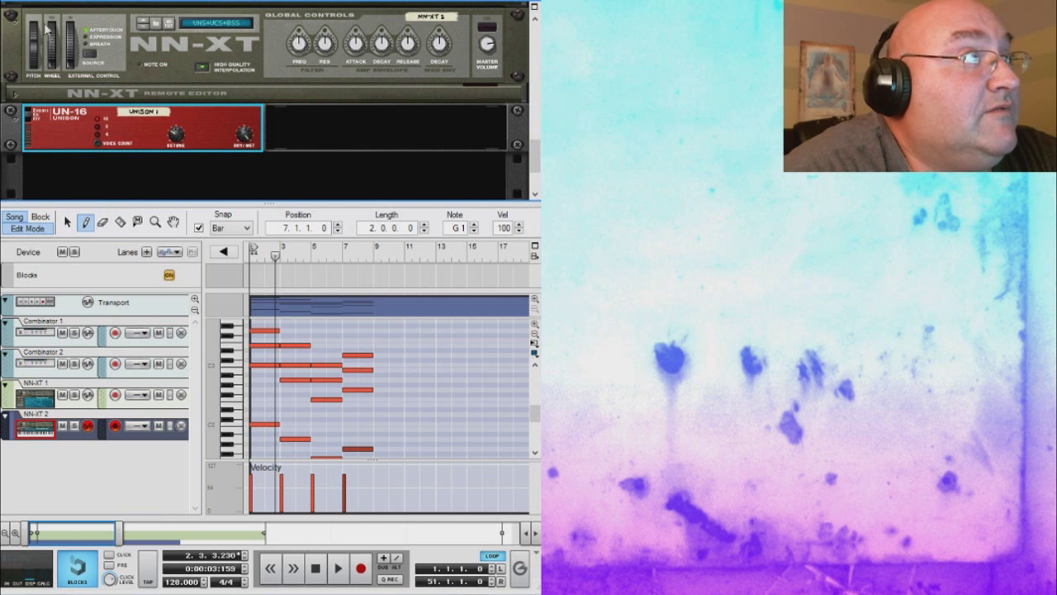
key("Delete")
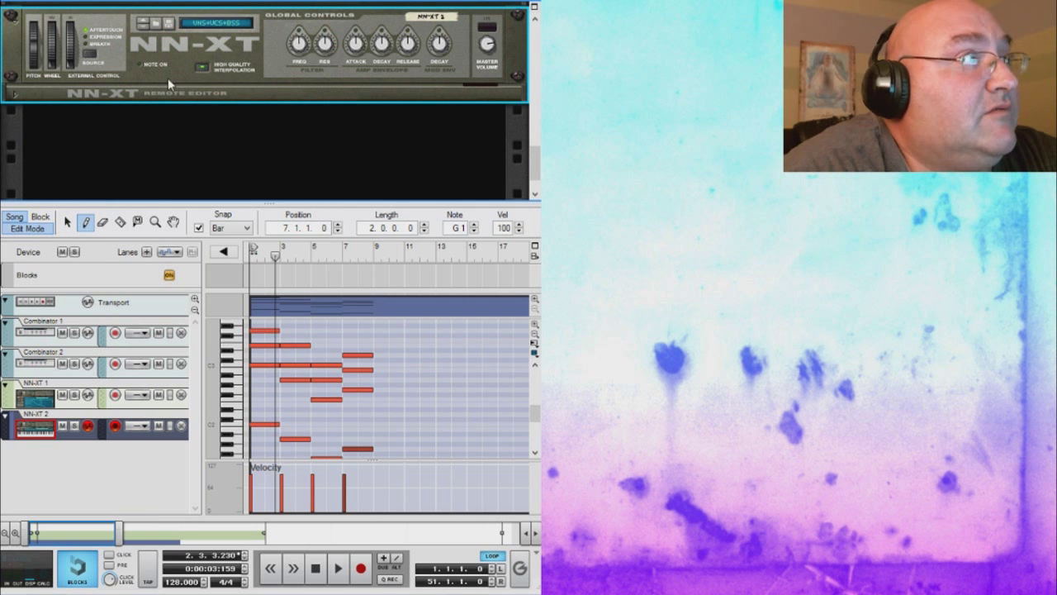
Erase the E3 note at bar 1, C3 at bar 3, A2 at bar 5 and B2 at bar 7
left_click(103, 221)
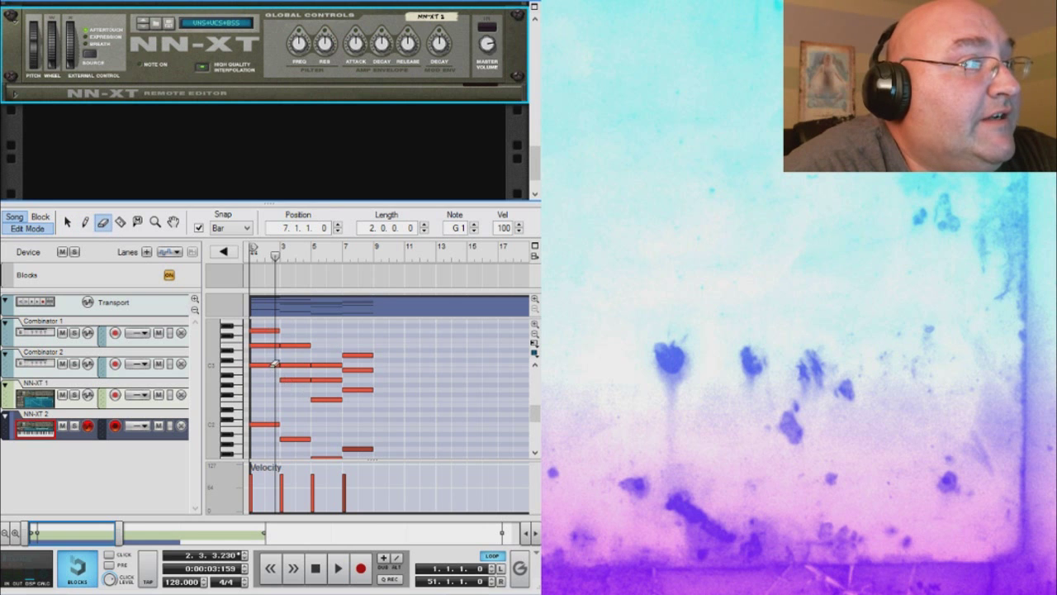
left_click(266, 344)
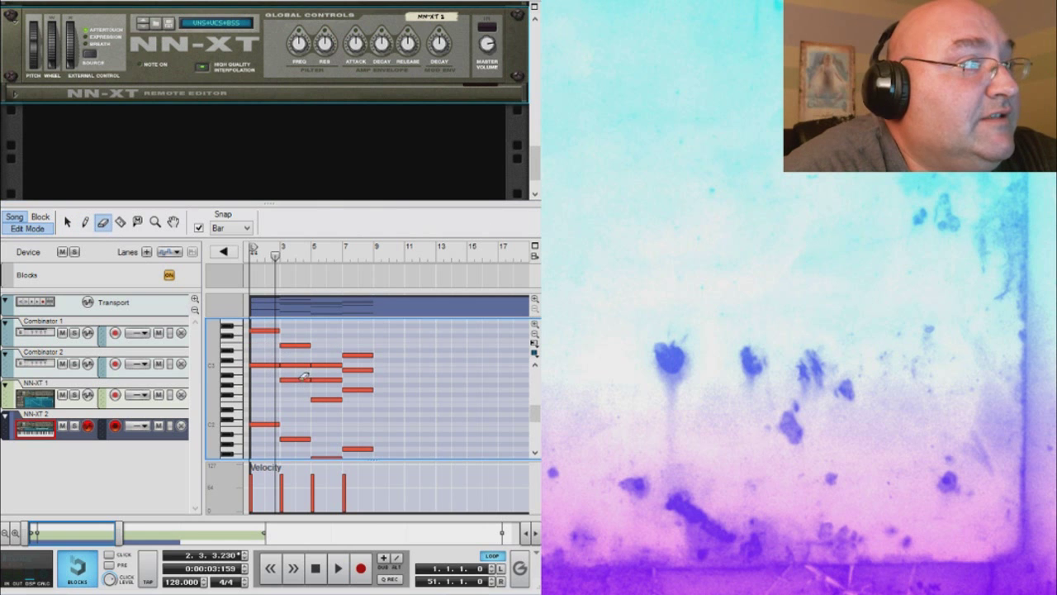
left_click(358, 369)
Play from bar 1 and erase G3 at bar 1, E3 at bar 3, C3 at bar 5 and D3 at bar 7
left_click(316, 568)
left_click(337, 568)
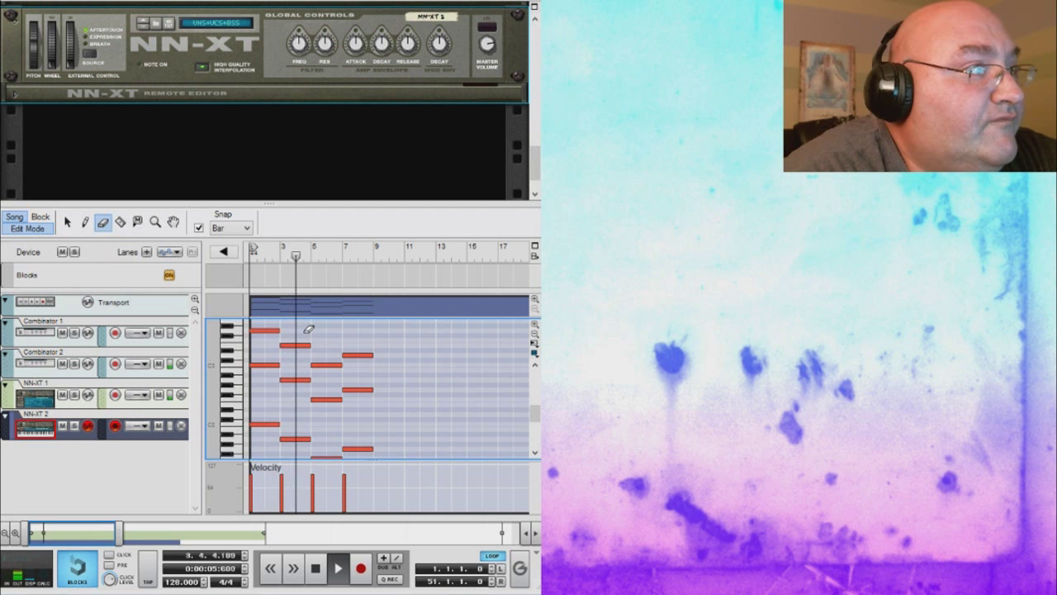
left_click(266, 330)
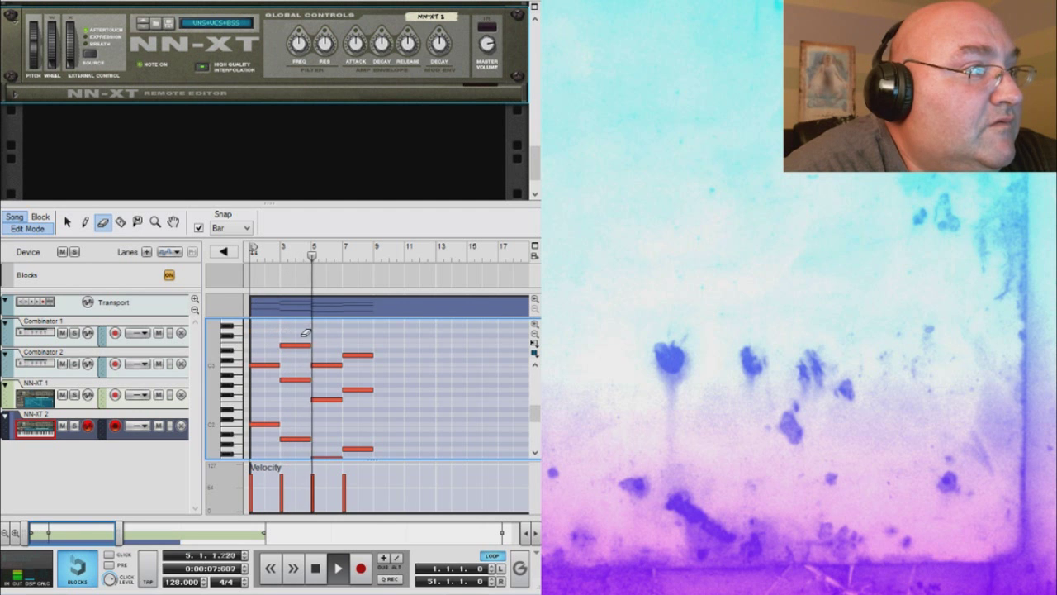
left_click(296, 344)
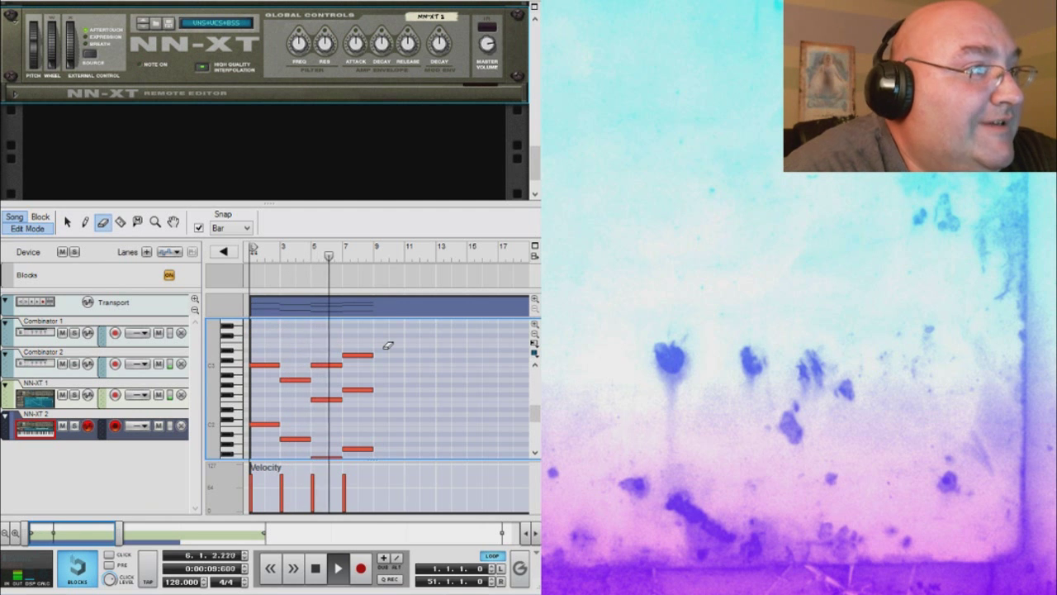
left_click(333, 363)
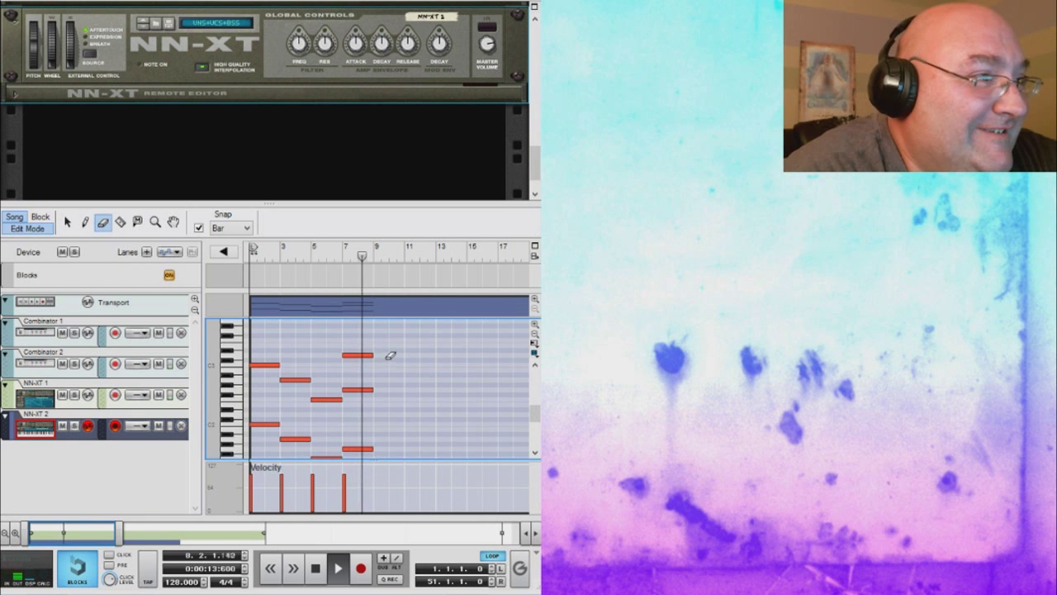
left_click(367, 353)
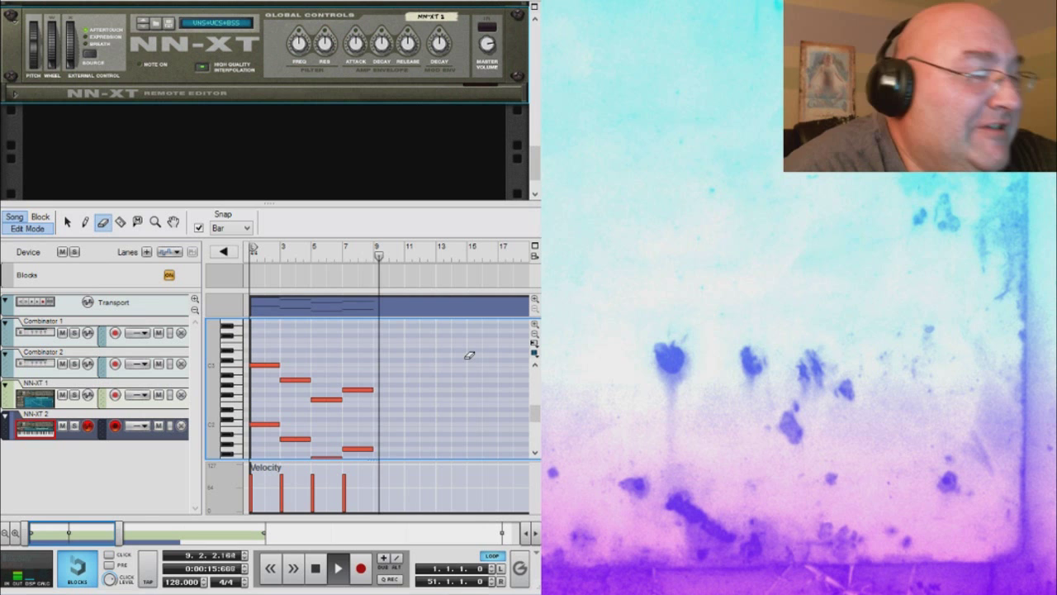
Play the thinned-out octave part from bar 1 while checking the mixer channels, and return the song position to bar 1
double_click(320, 574)
left_click(338, 570)
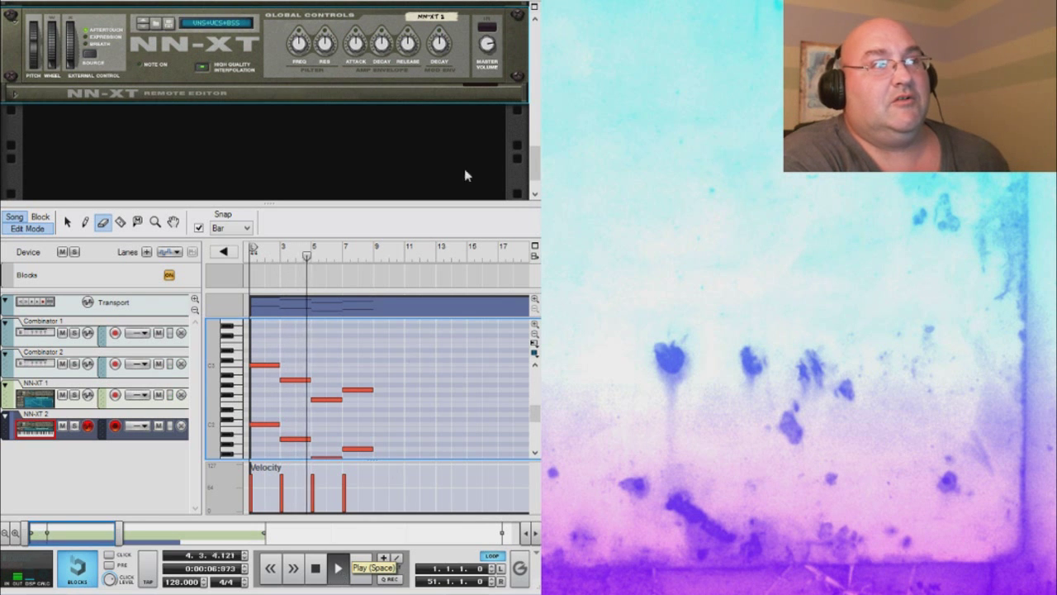
left_click_drag(533, 161, 533, 83)
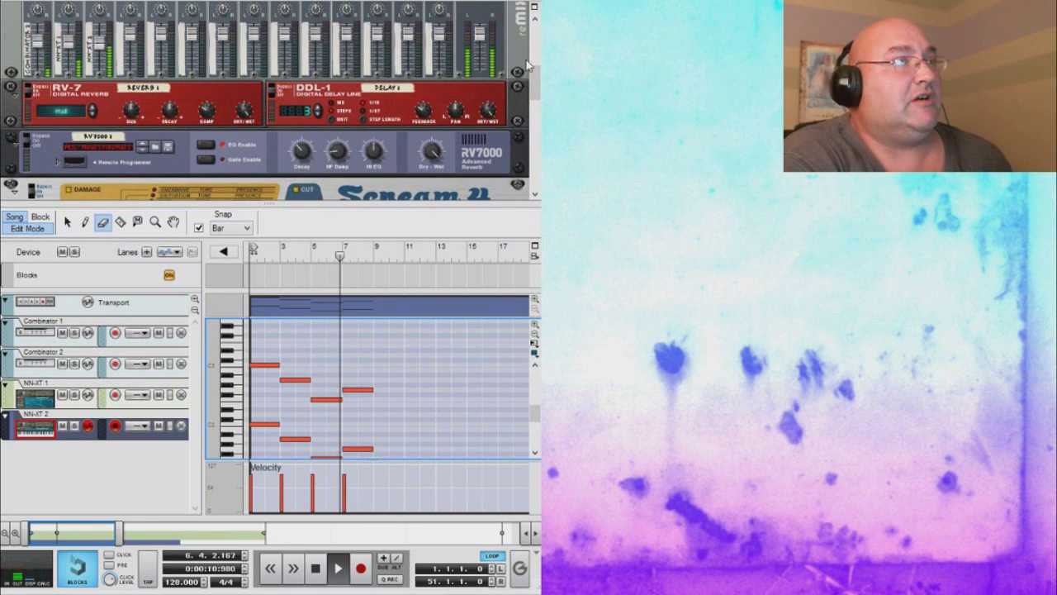
mouse_move(535, 88)
left_mouse_down()
mouse_move(535, 60)
mouse_move(535, 71)
left_mouse_up()
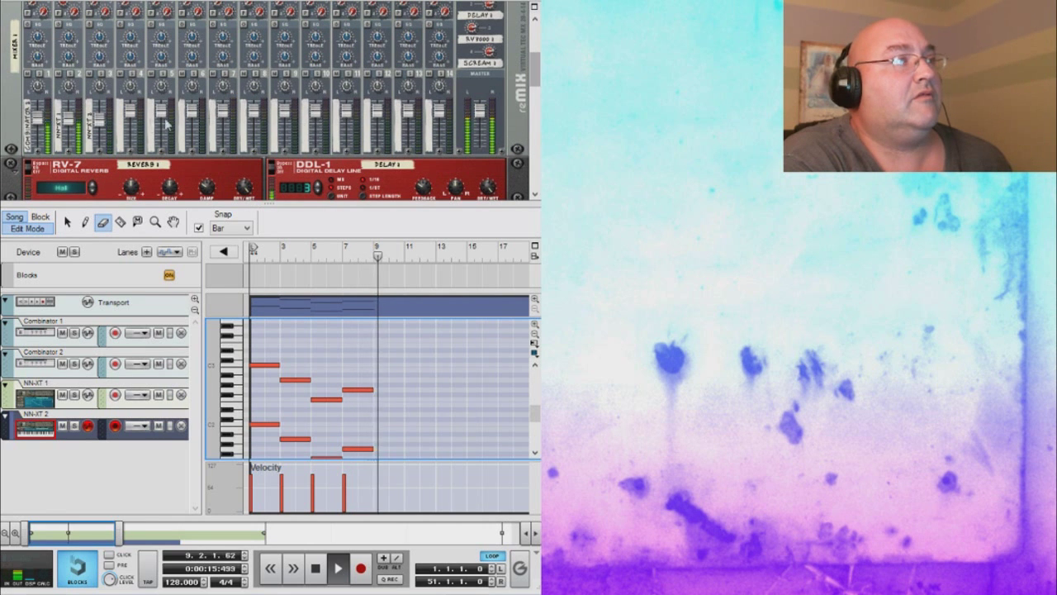
double_click(314, 578)
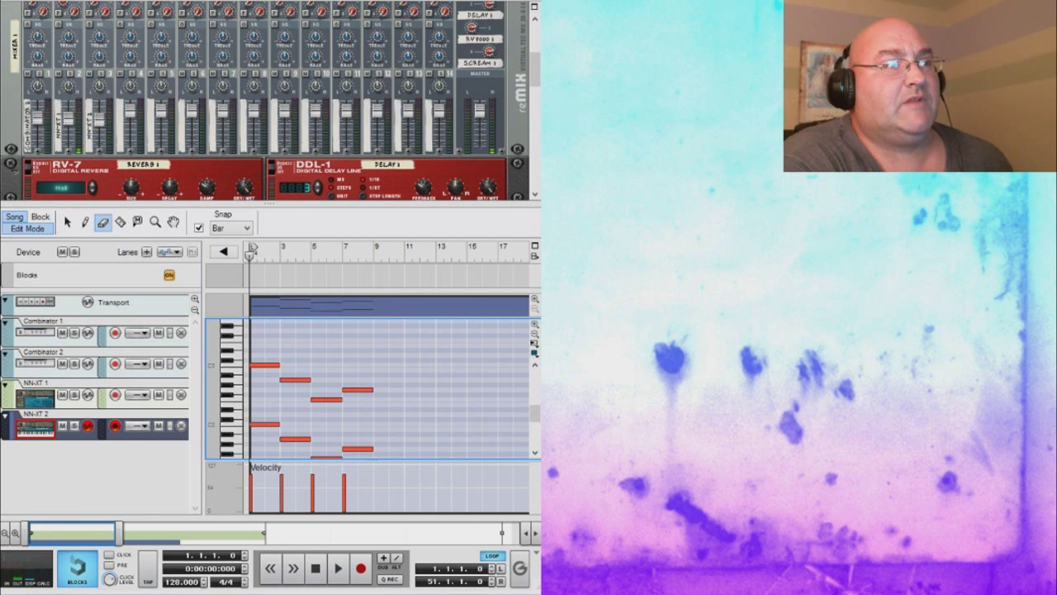
Enlarge the sequencer area to show a wider note range of the NN-XT 2 clip
left_click_drag(538, 419, 534, 420)
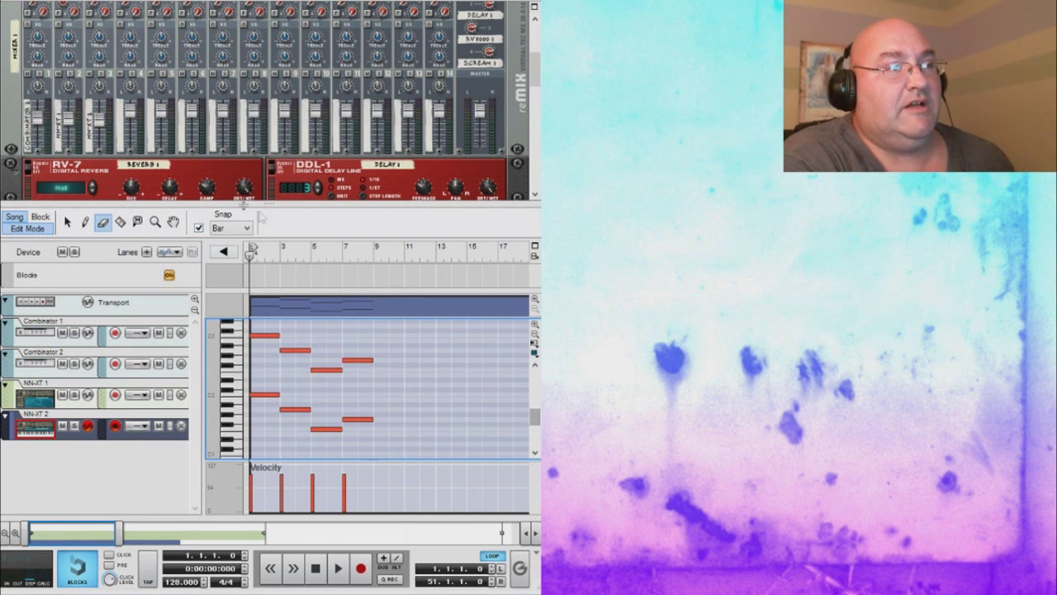
left_click_drag(272, 204, 283, 99)
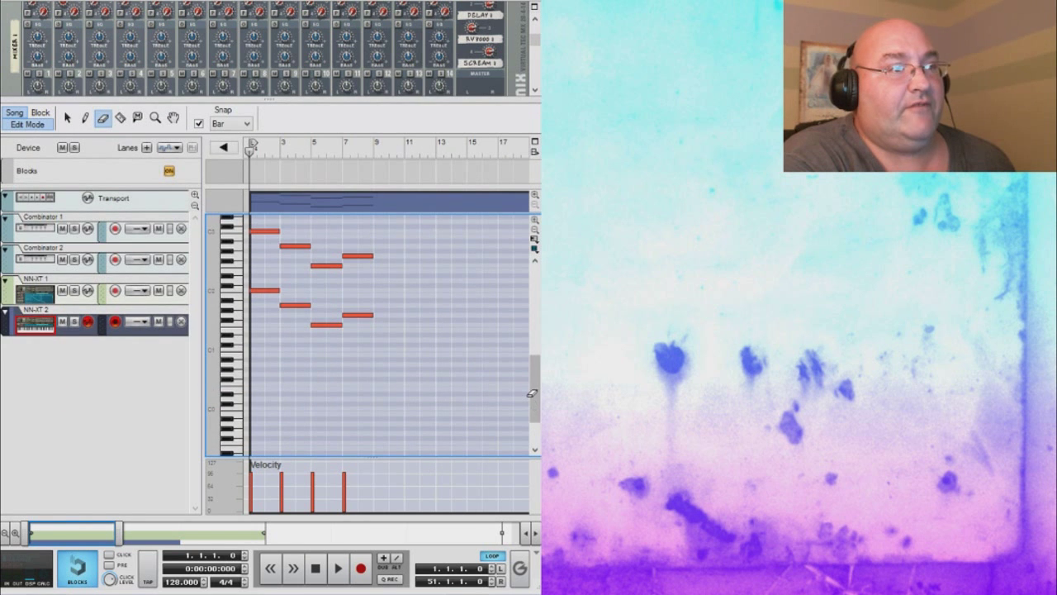
left_click_drag(532, 393, 533, 371)
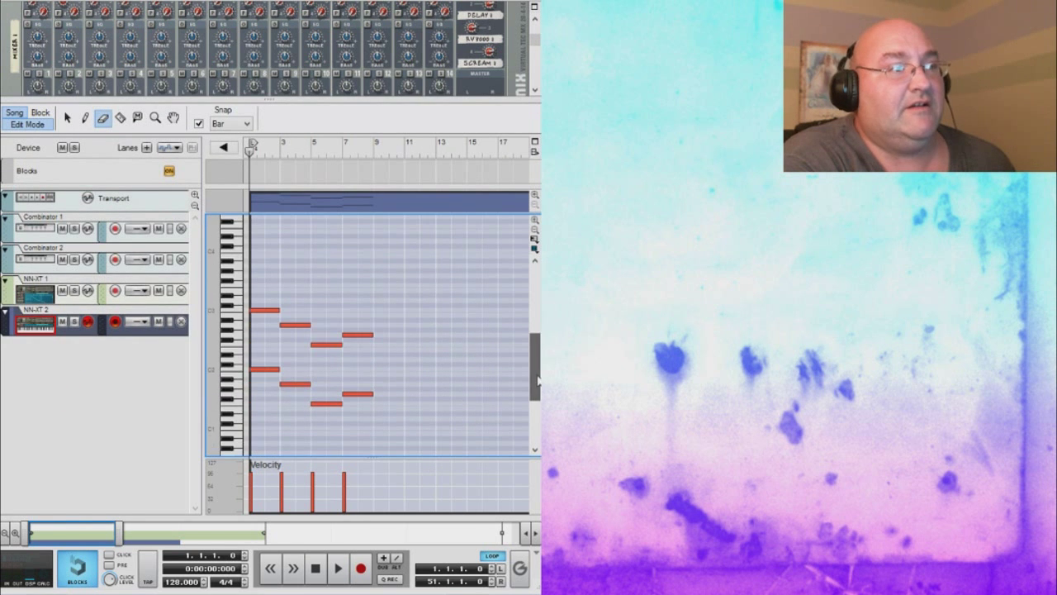
Draw two-bar notes in the NN-XT 2 clip: C2 and C3 at bar 9, D2 and A2 at bar 11
left_click(85, 117)
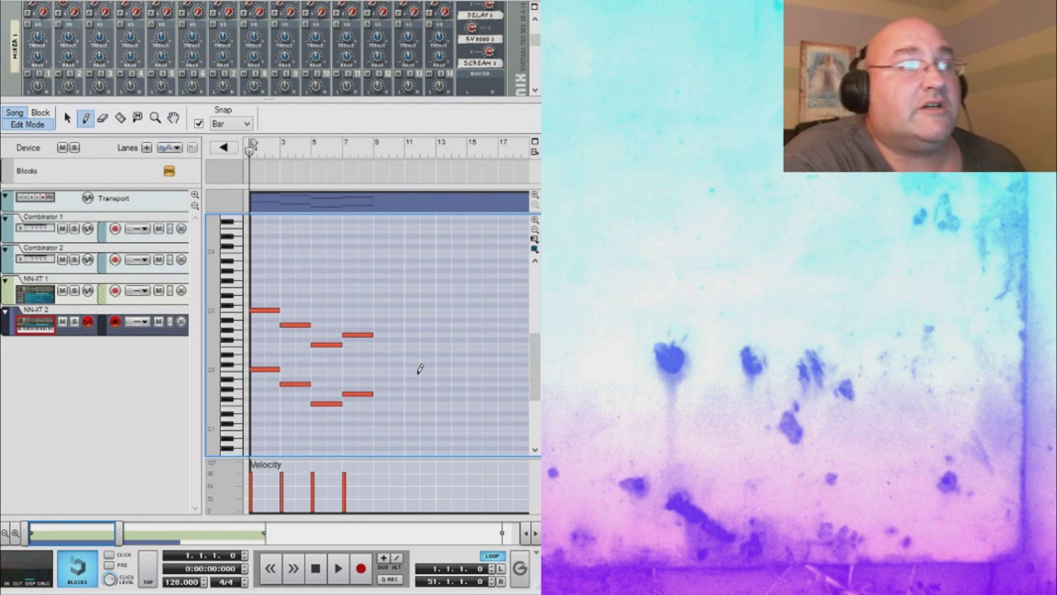
left_click(384, 368)
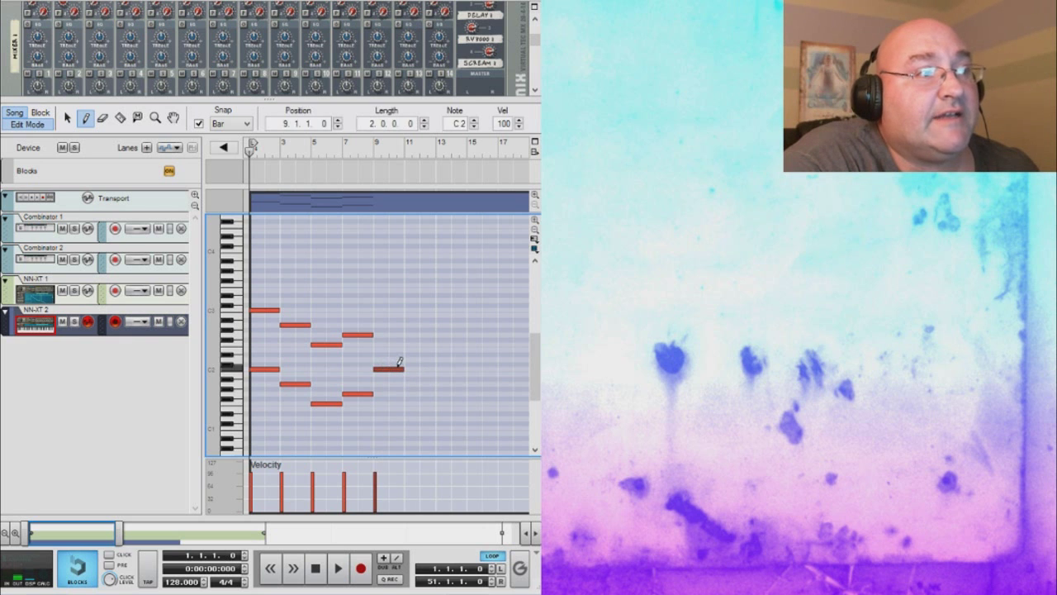
left_click_drag(378, 308, 398, 304)
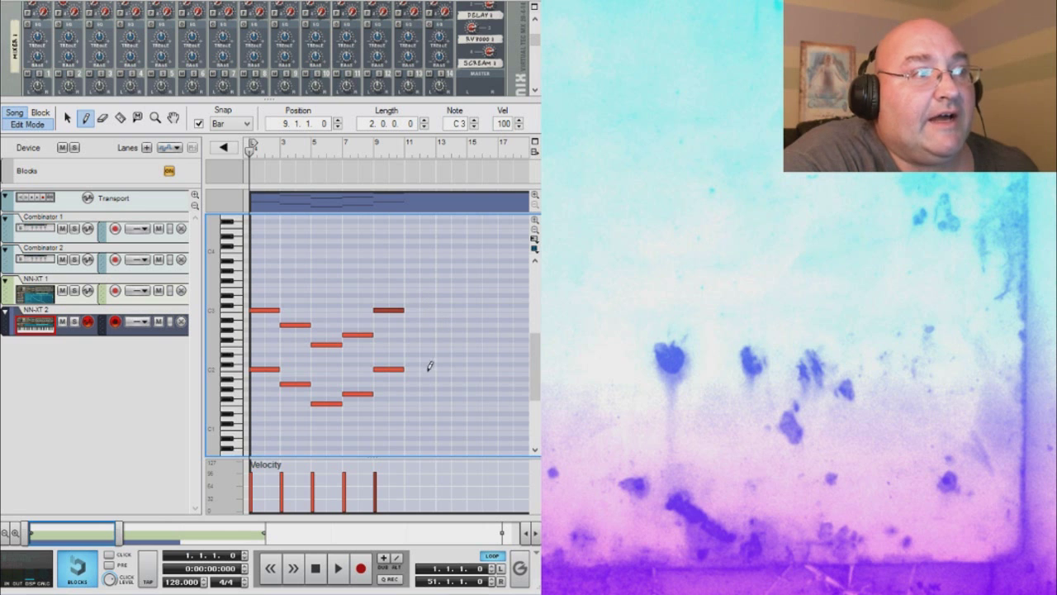
left_click_drag(411, 359, 435, 359)
left_click_drag(408, 323, 431, 323)
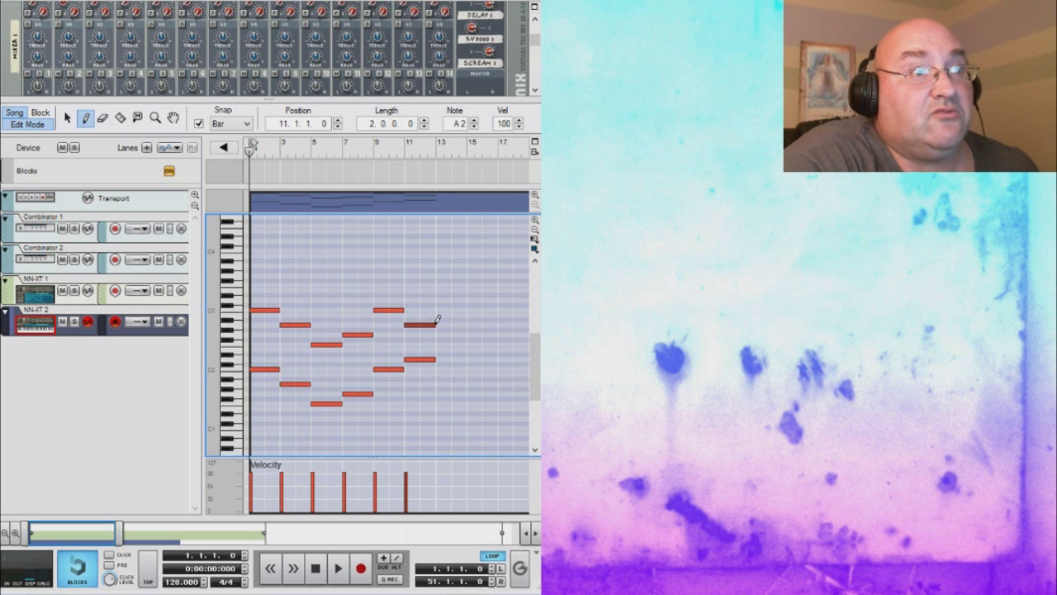
Draw two-bar octave notes F2 and F3 at bar 13, and G2 and G3 at bar 15
left_click(440, 343)
left_click_drag(440, 285, 459, 281)
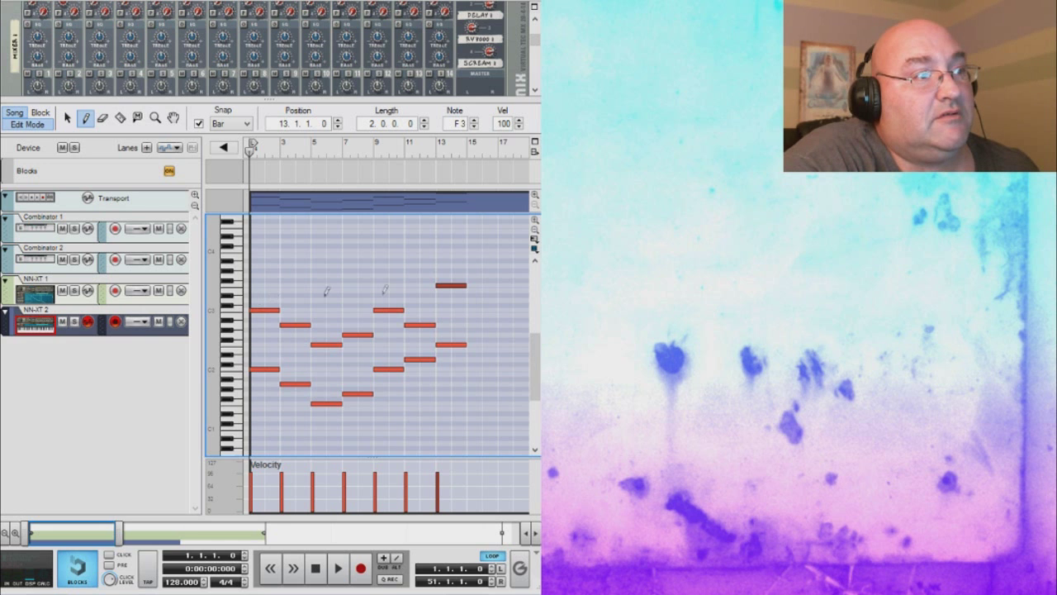
left_click(477, 335)
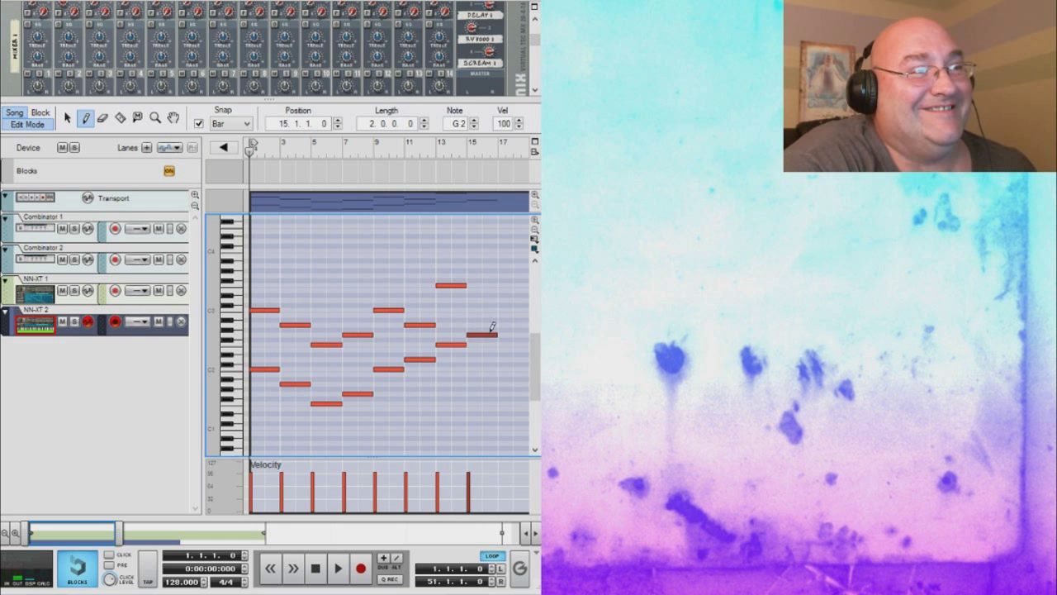
left_click(476, 275)
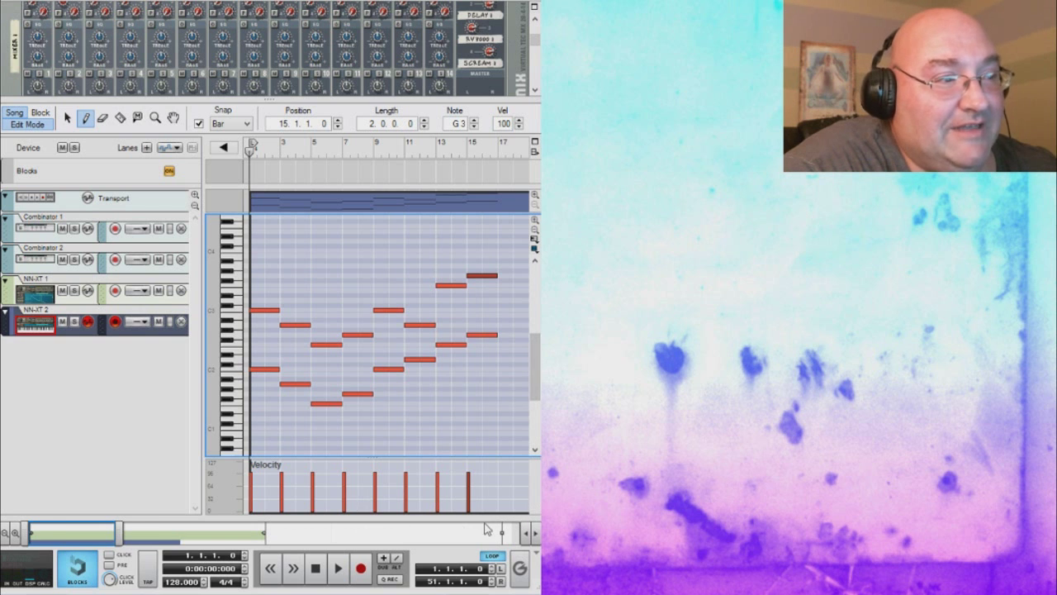
Add two-bar octave notes C2 and C3 at bar 17, and G#1 and G#2 at bar 19
left_click(534, 534)
left_click(534, 534)
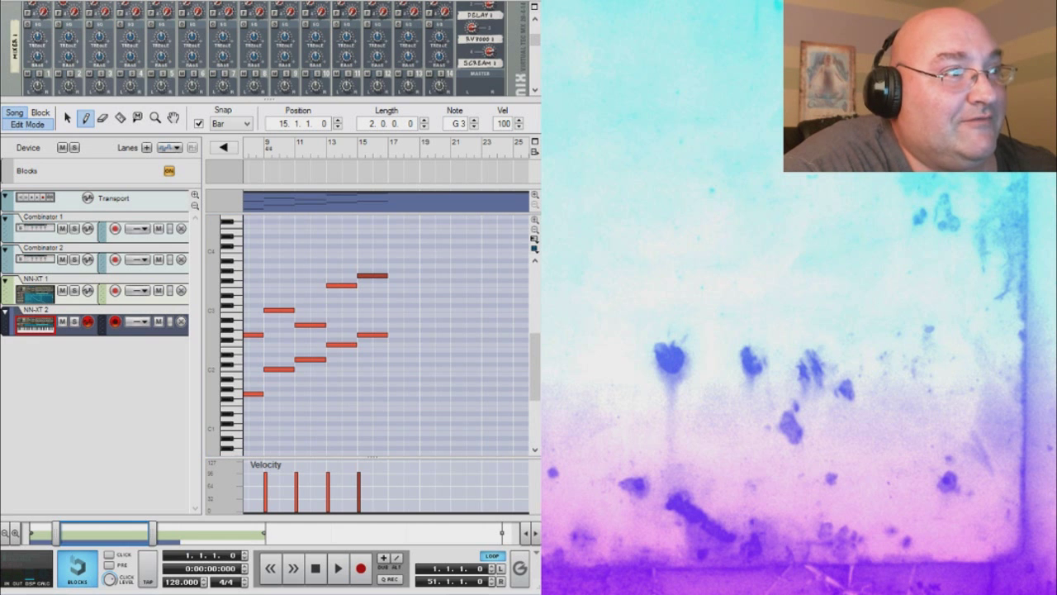
left_click_drag(391, 369, 417, 369)
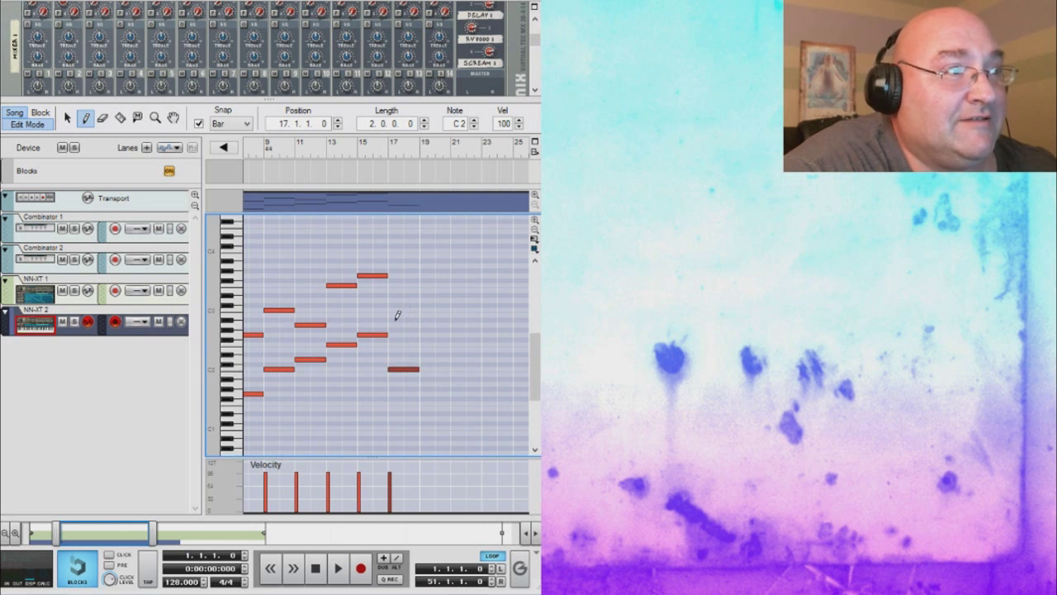
left_click_drag(396, 307, 404, 307)
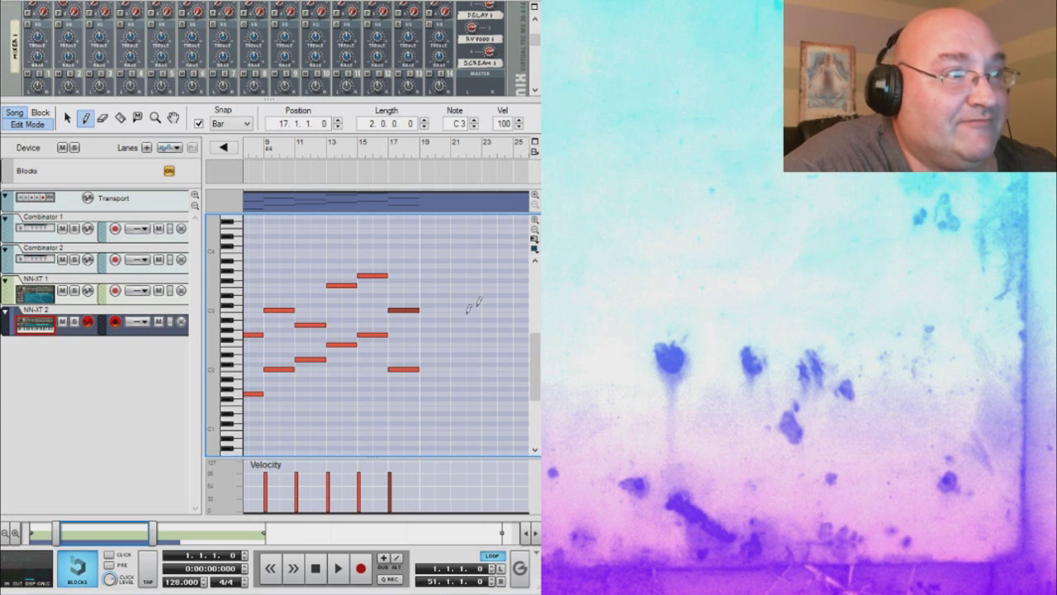
left_click_drag(424, 388, 440, 388)
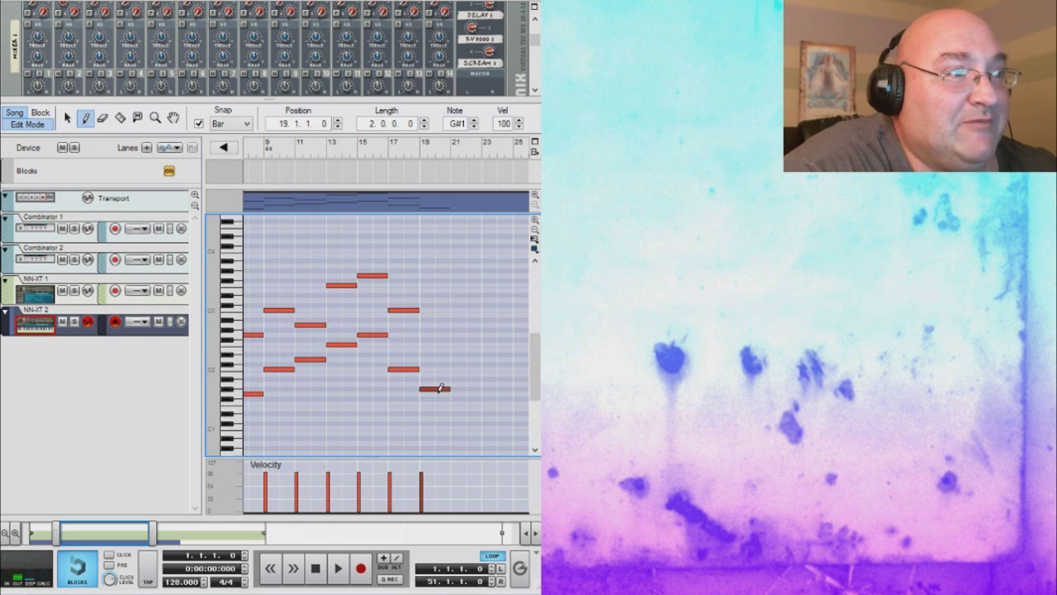
left_click_drag(426, 330, 441, 329)
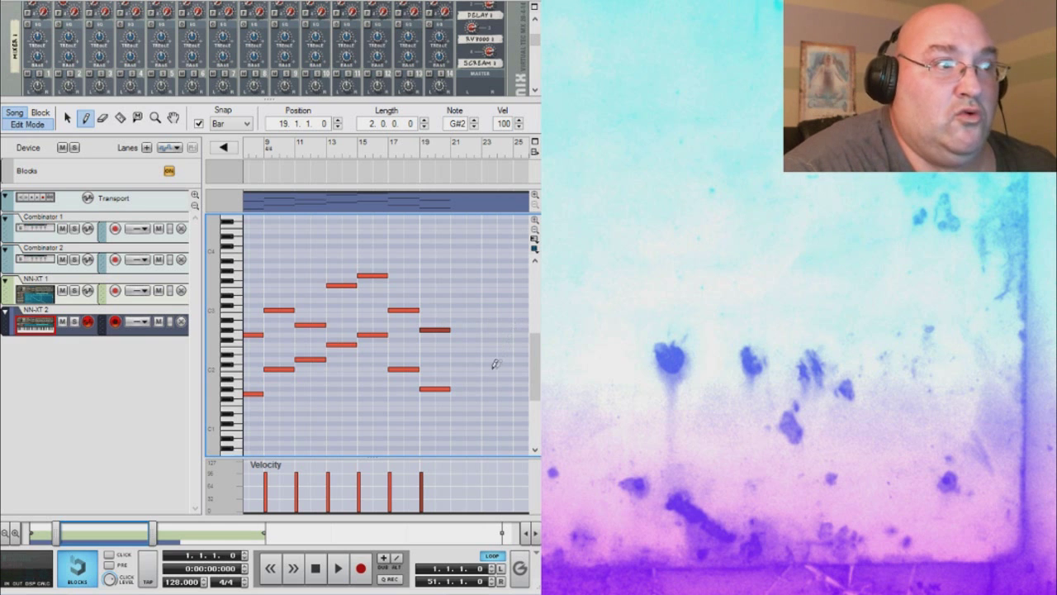
Add two-bar notes C2 and D#3 at bar 21, and G#1 and G#2 at bar 23
left_click_drag(460, 369, 475, 368)
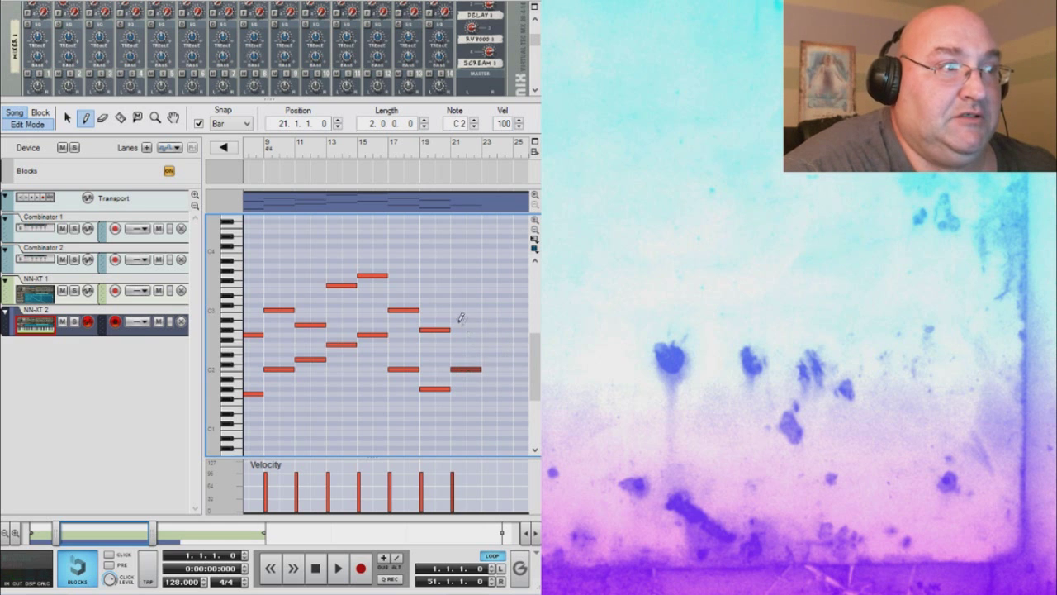
left_click_drag(459, 294, 472, 294)
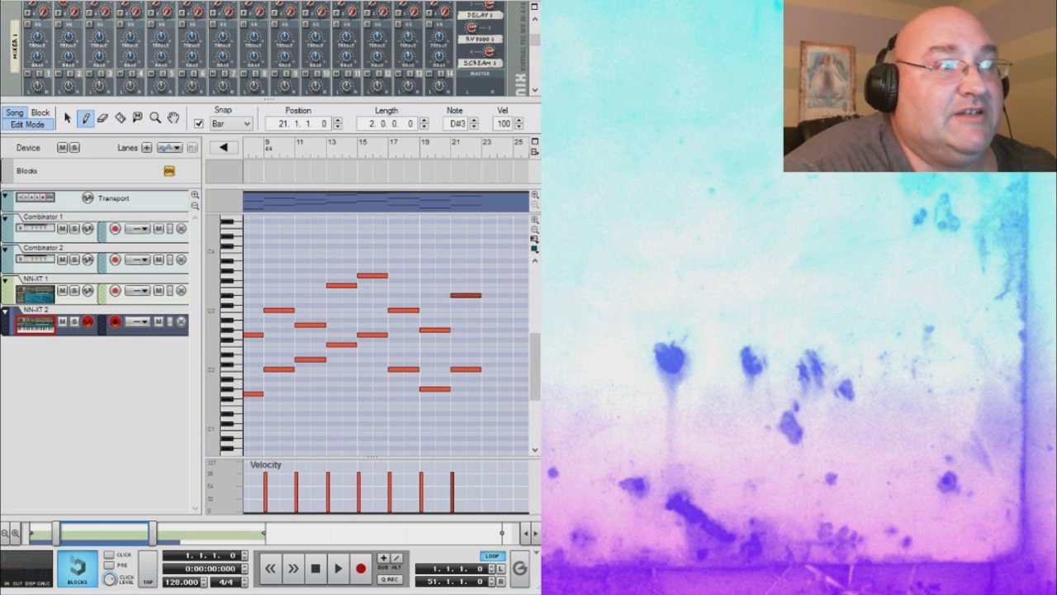
left_click_drag(483, 389, 510, 388)
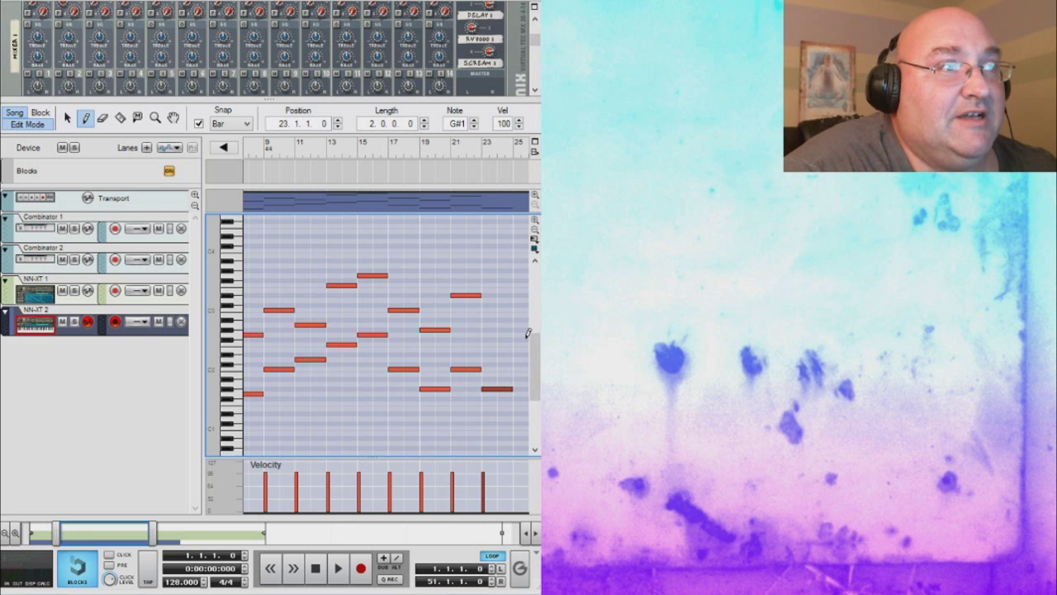
left_click_drag(486, 318, 500, 319)
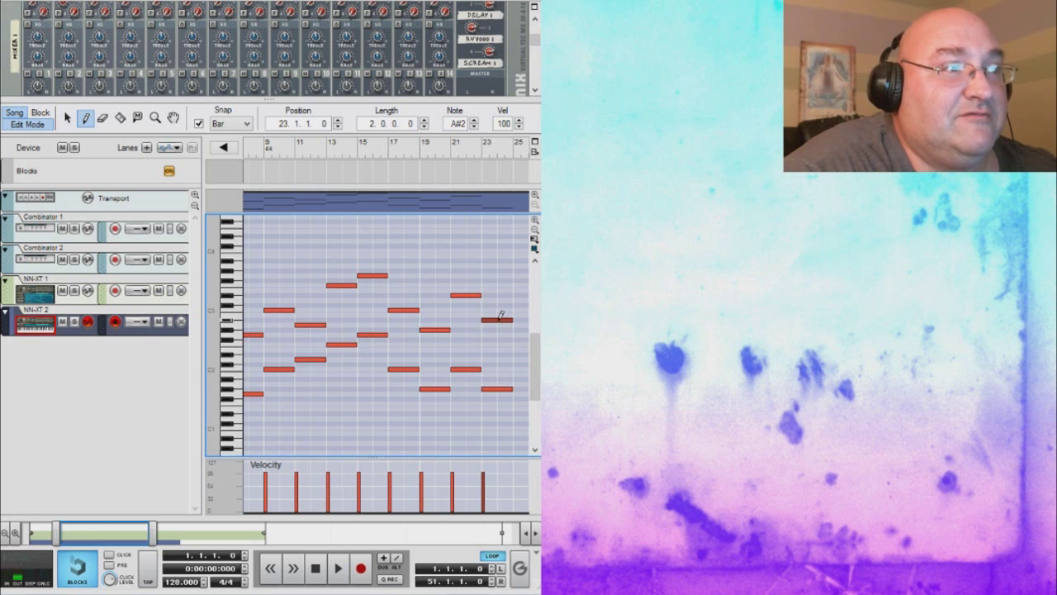
left_click(67, 117)
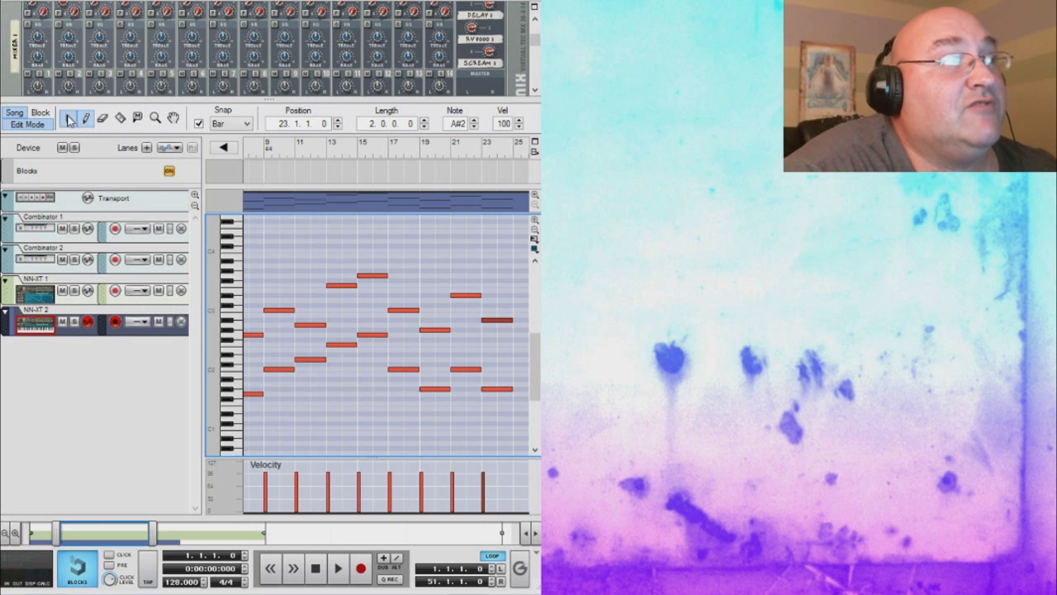
left_click_drag(489, 328, 491, 338)
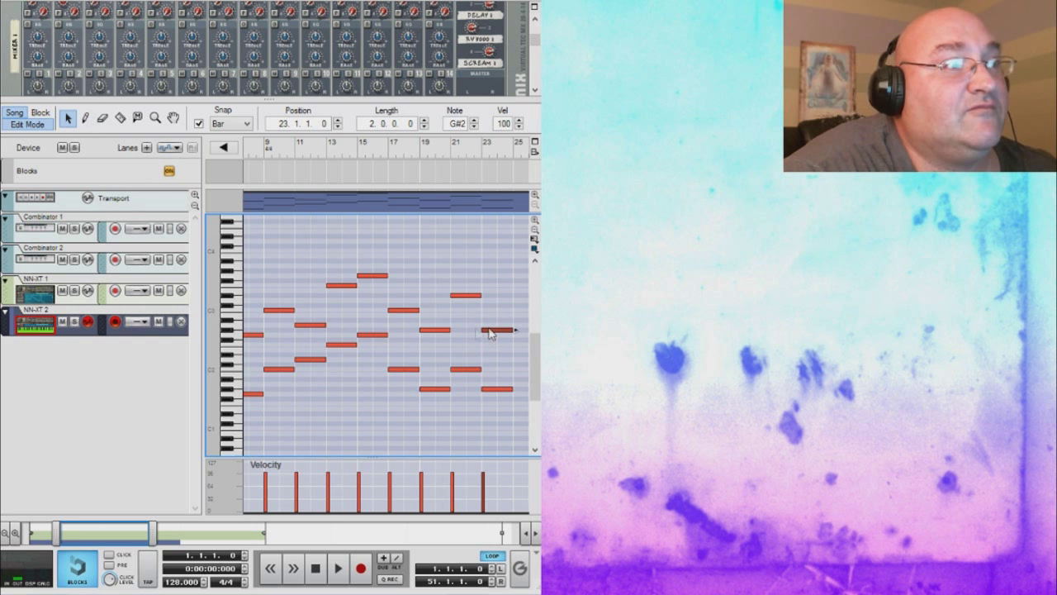
Draw two-bar notes C2 and F2 at bar 25, and C2 at bar 27
left_click(85, 118)
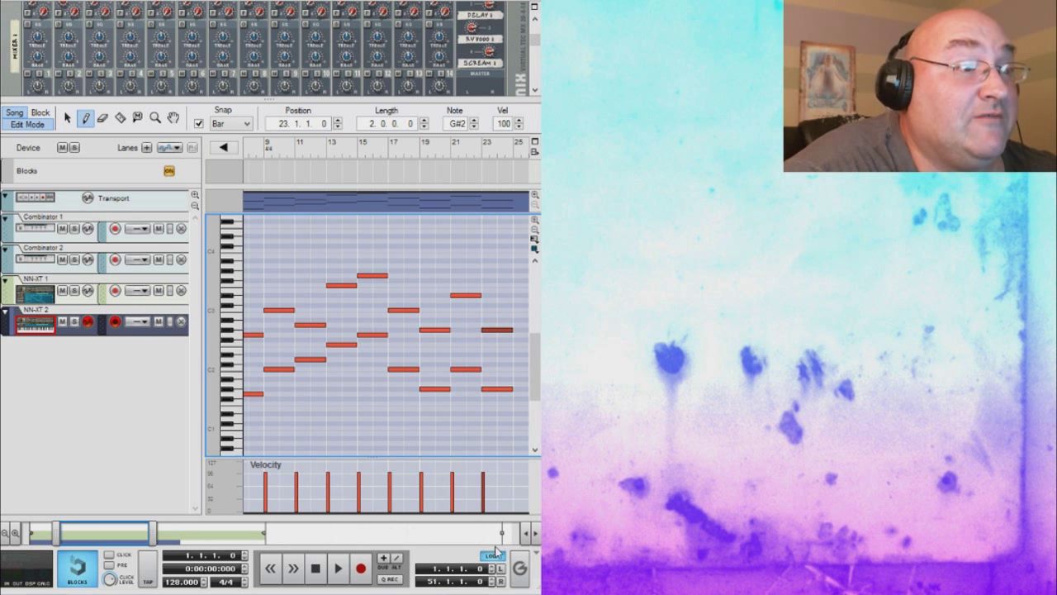
left_click(535, 533)
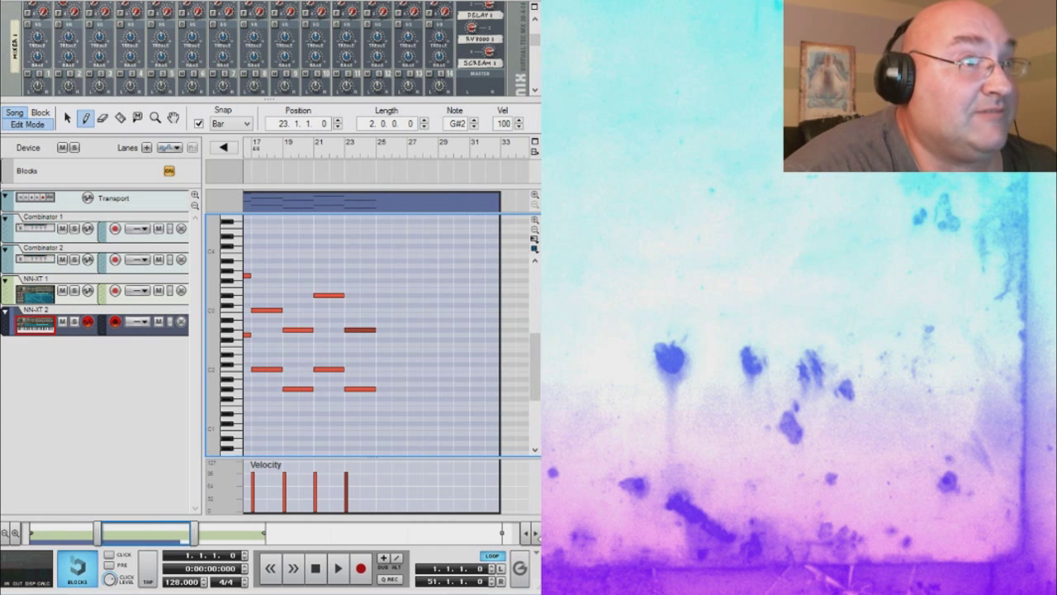
mouse_move(379, 369)
left_mouse_down()
mouse_move(406, 369)
mouse_move(408, 339)
left_mouse_up()
left_click(383, 344)
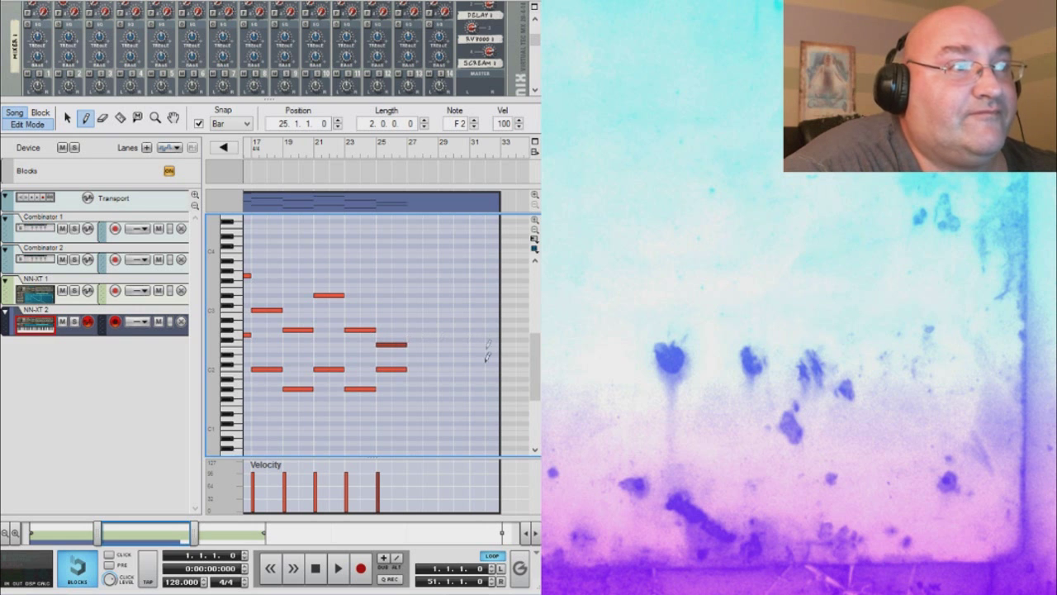
left_click_drag(409, 368, 438, 368)
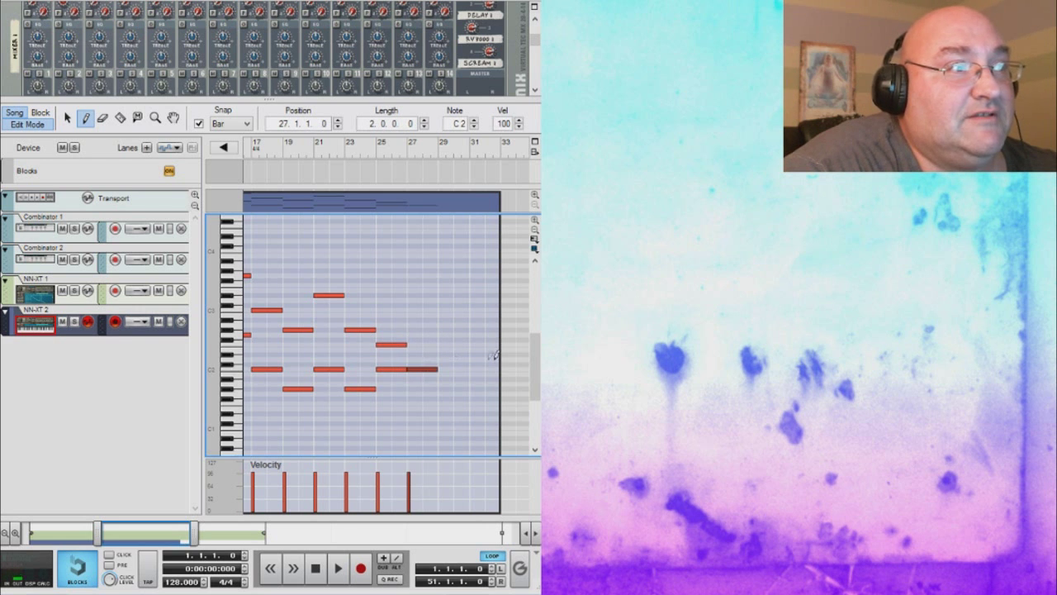
Return to the song arrangement and lengthen the NN-XT 2 clip to 50 bars
left_click(66, 120)
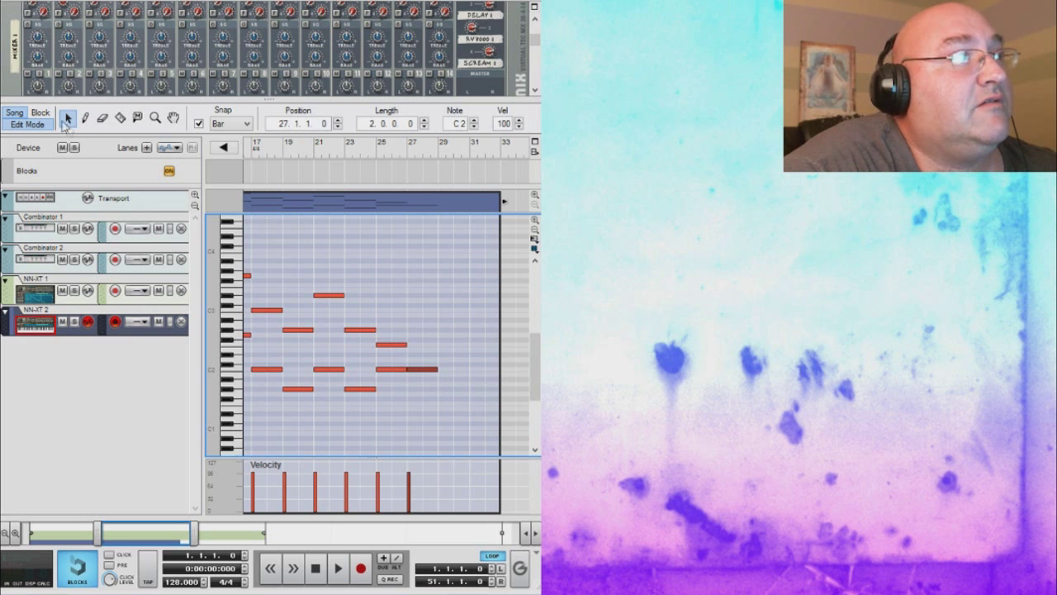
left_click(16, 122)
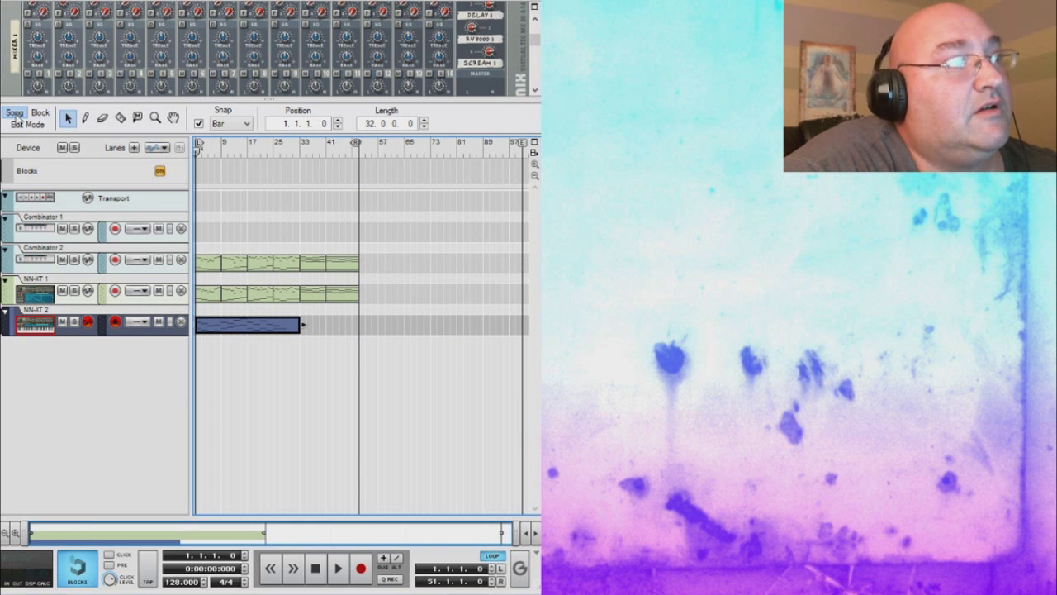
left_click_drag(302, 324, 364, 330)
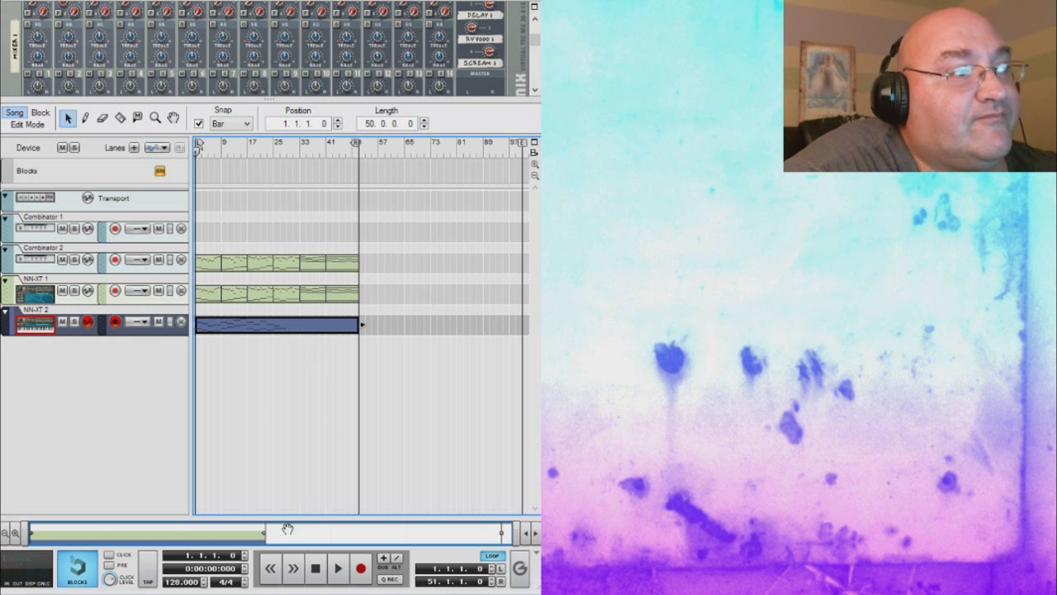
Examine the notes of the NN-XT 1 clip at bar 9, and return to the NN-XT 2 track's notes
double_click(240, 294)
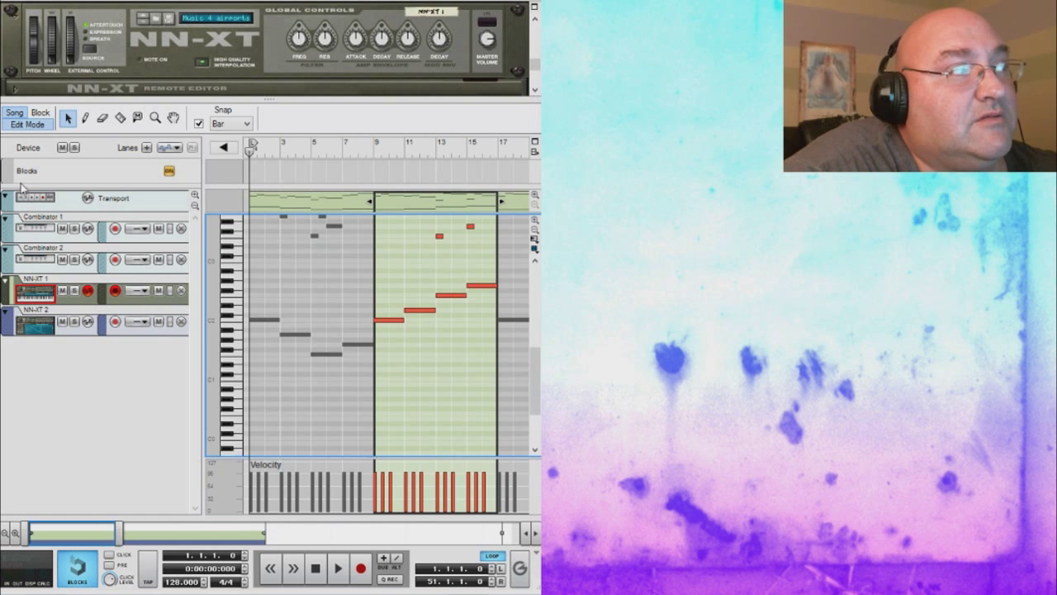
left_click(64, 322)
left_click(64, 325)
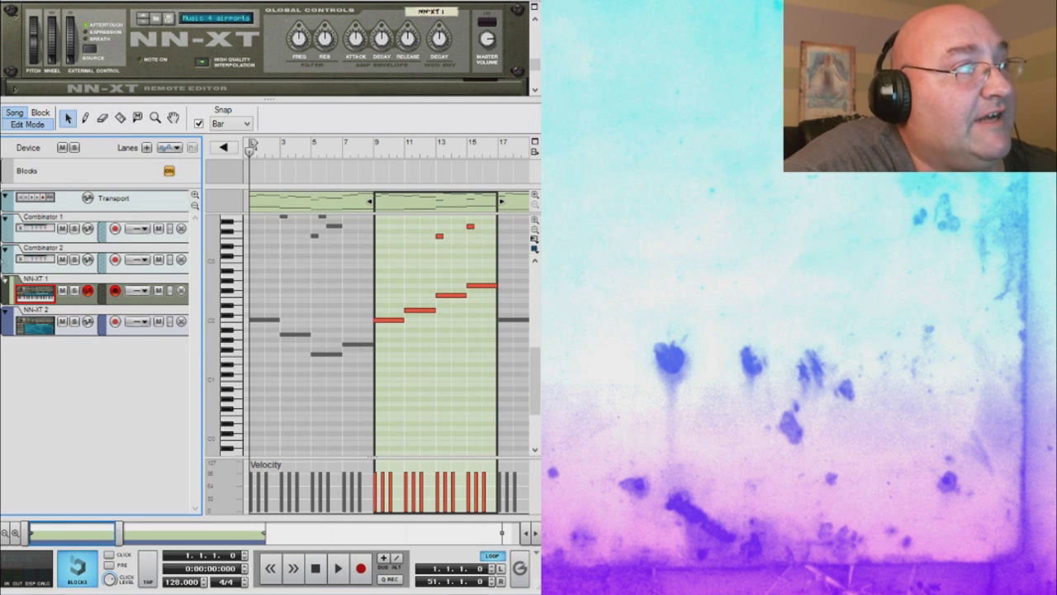
left_click(51, 332)
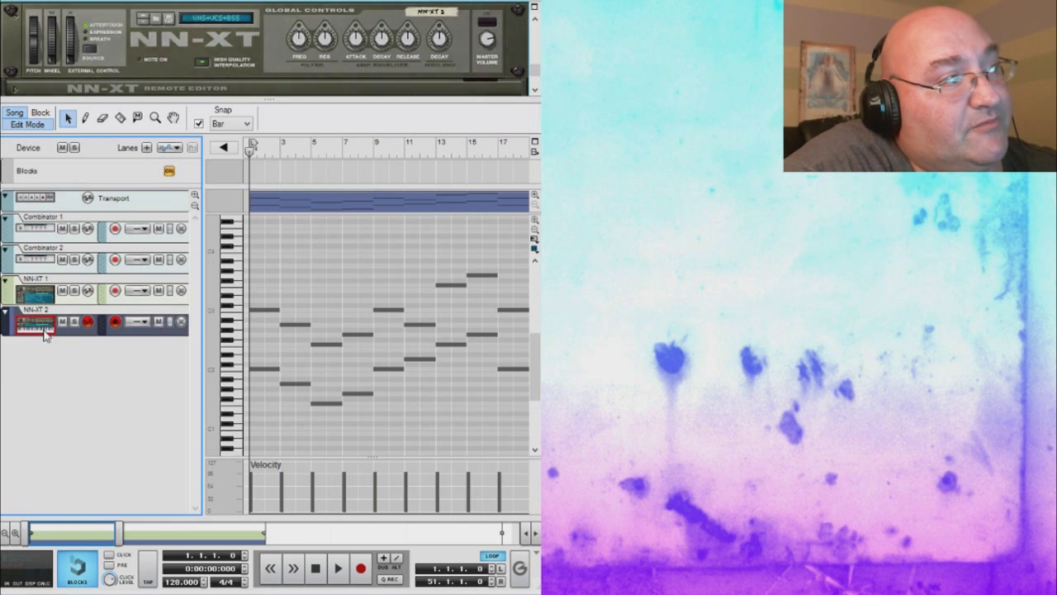
Play from bar 1 with the mixer in view, lower channel 3's level to 106 and mute that channel
left_click(337, 569)
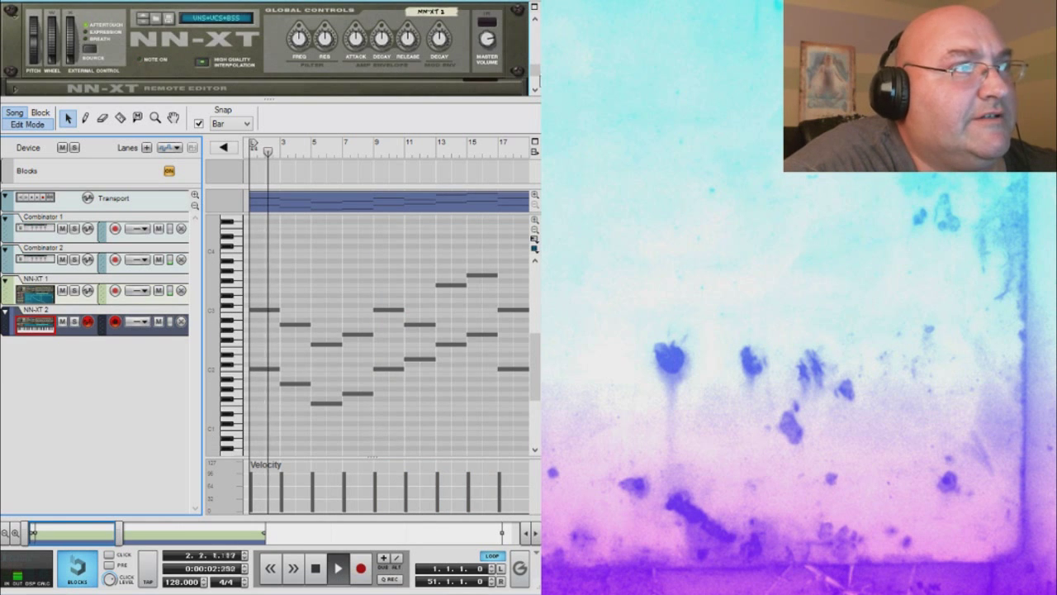
scroll(290, 82, "up", 5)
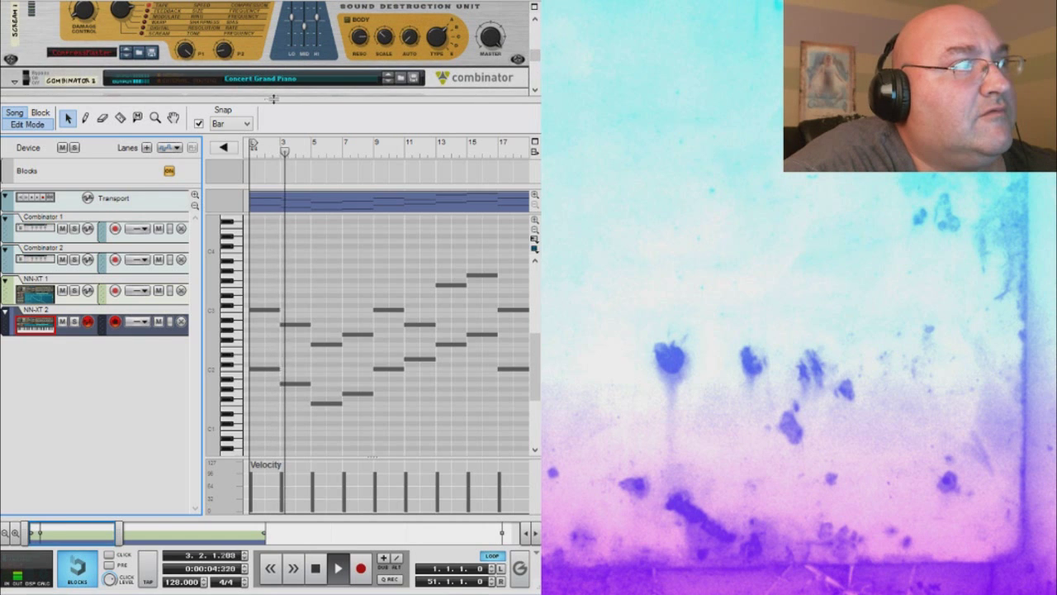
left_click_drag(289, 100, 289, 270)
scroll(110, 93, "up", 5)
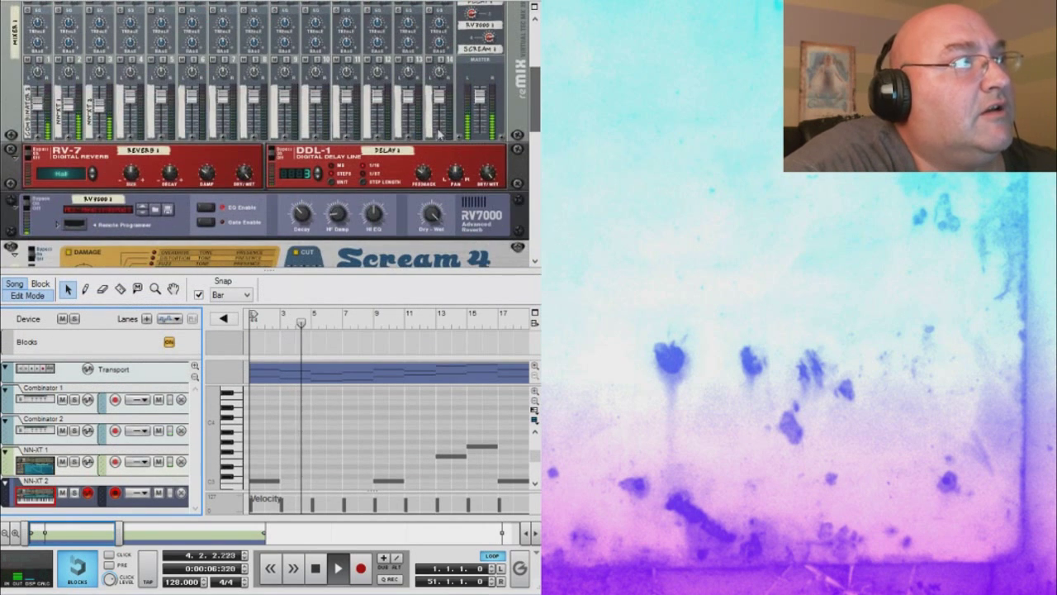
left_click_drag(110, 93, 103, 102)
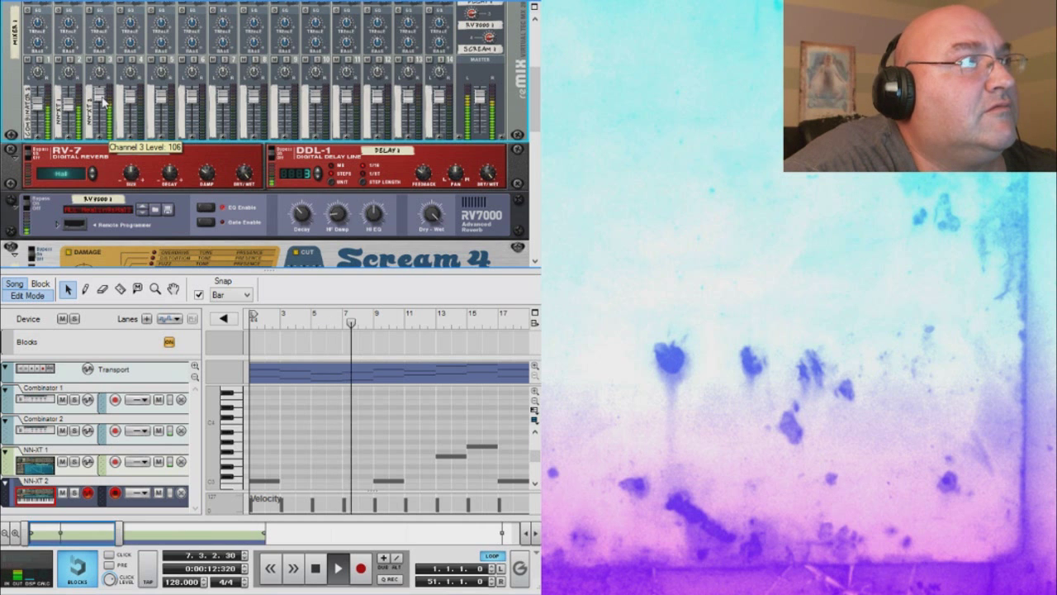
left_click(88, 60)
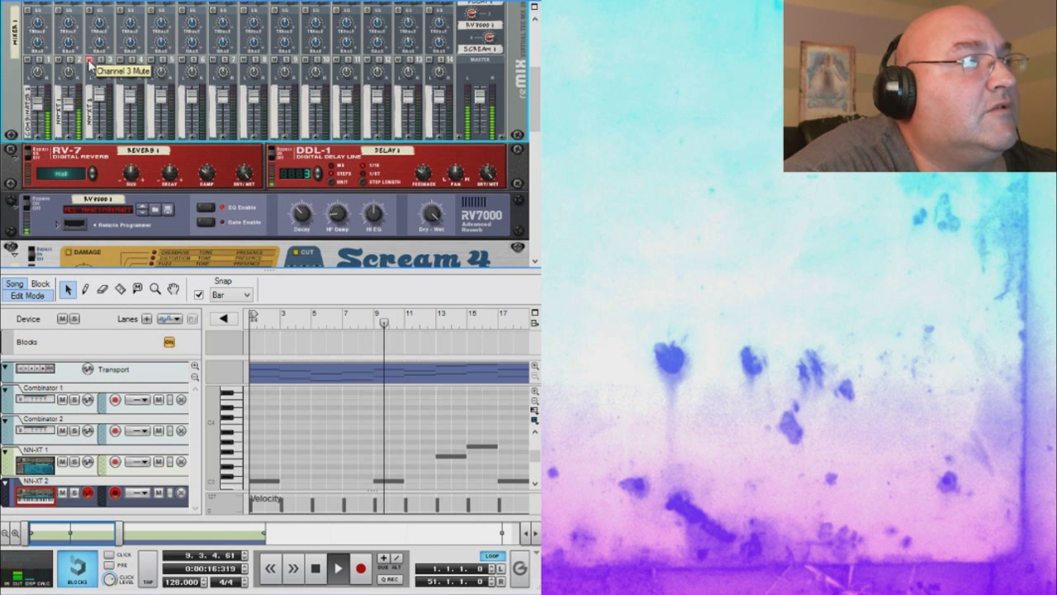
Delete the NN-XT 2 device and its track from the rack
left_click_drag(534, 104, 531, 208)
left_click(229, 225)
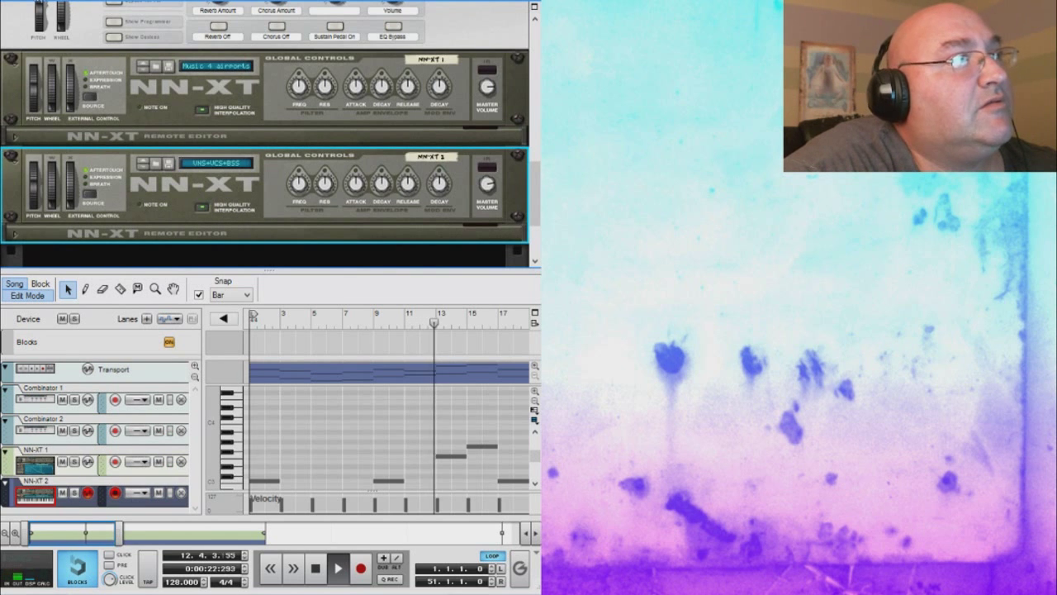
key("Delete")
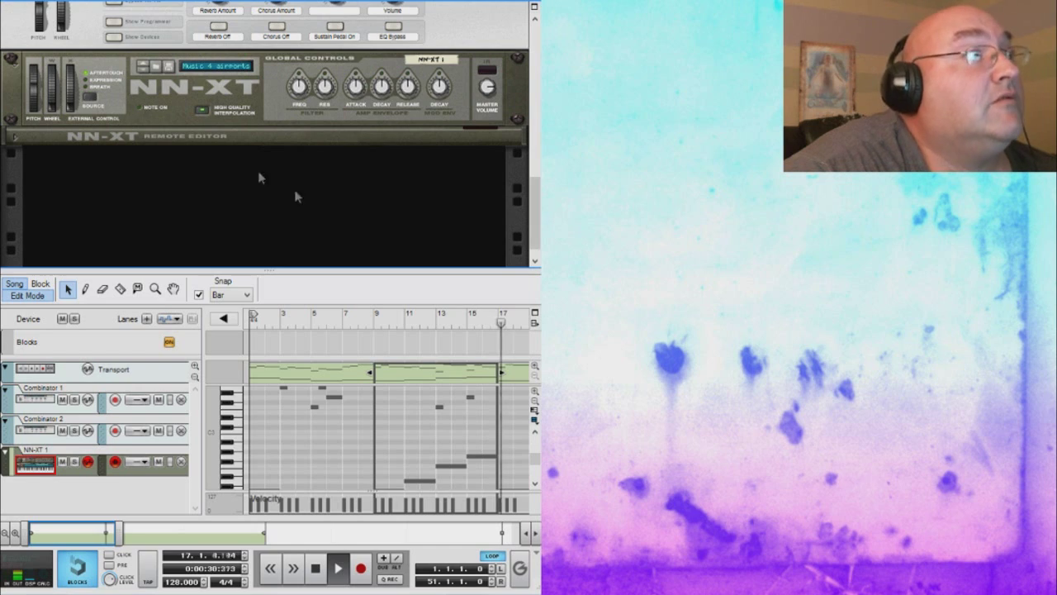
Review the mixer and effects devices in the rack during playback, and return to the NN-XT 1
scroll(259, 177, "up", 4)
scroll(89, 111, "up", 5)
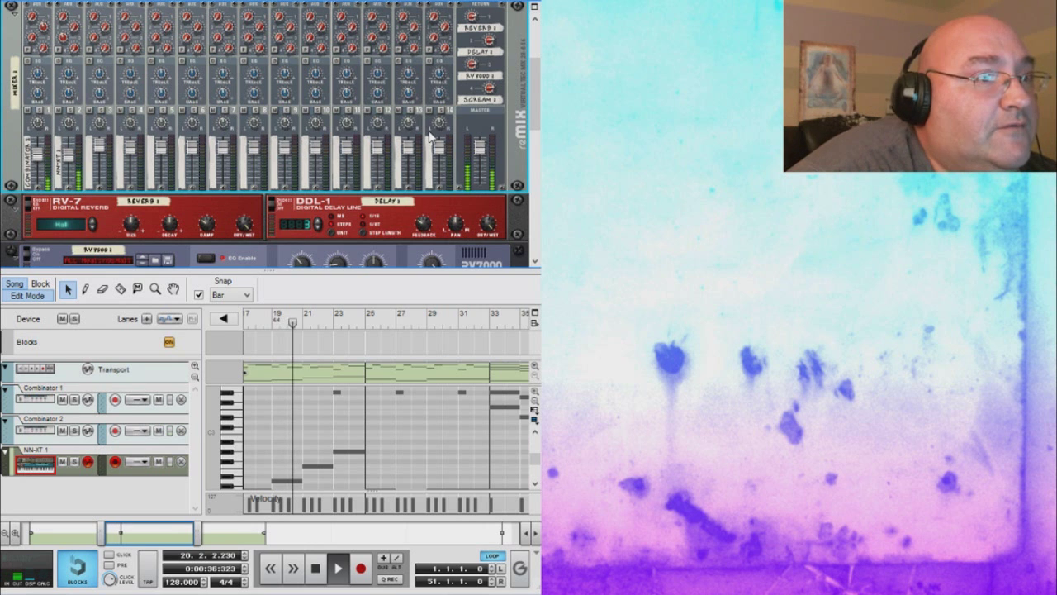
scroll(529, 139, "down", 2)
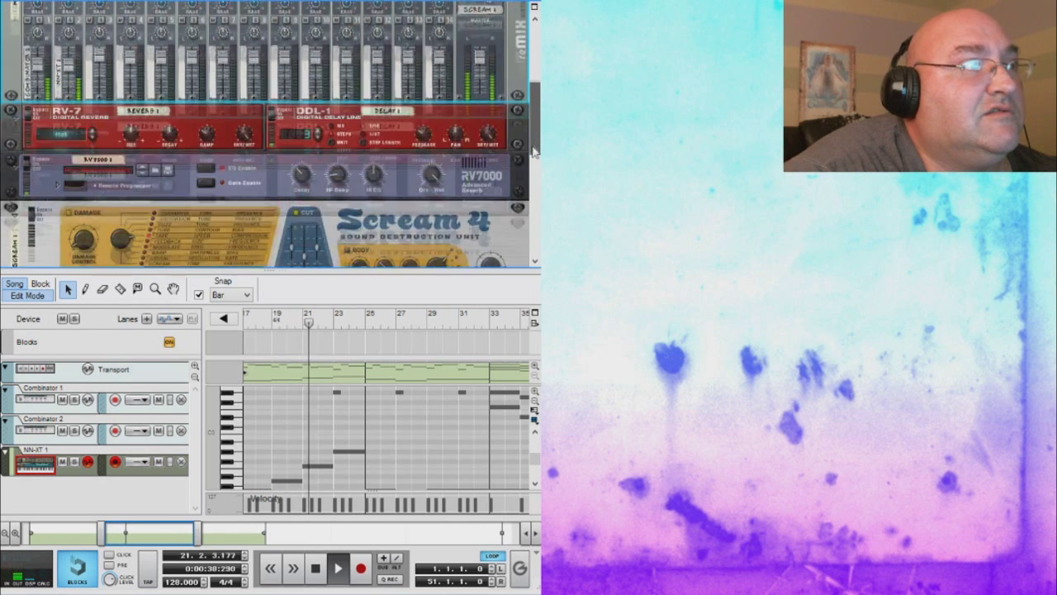
scroll(529, 139, "up", 4)
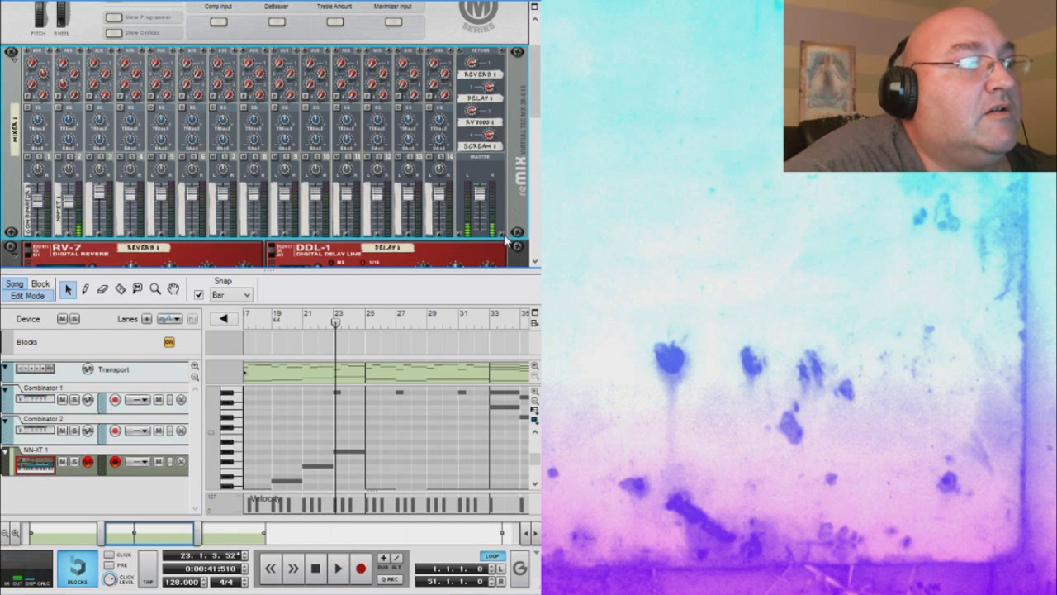
left_click_drag(533, 122, 534, 253)
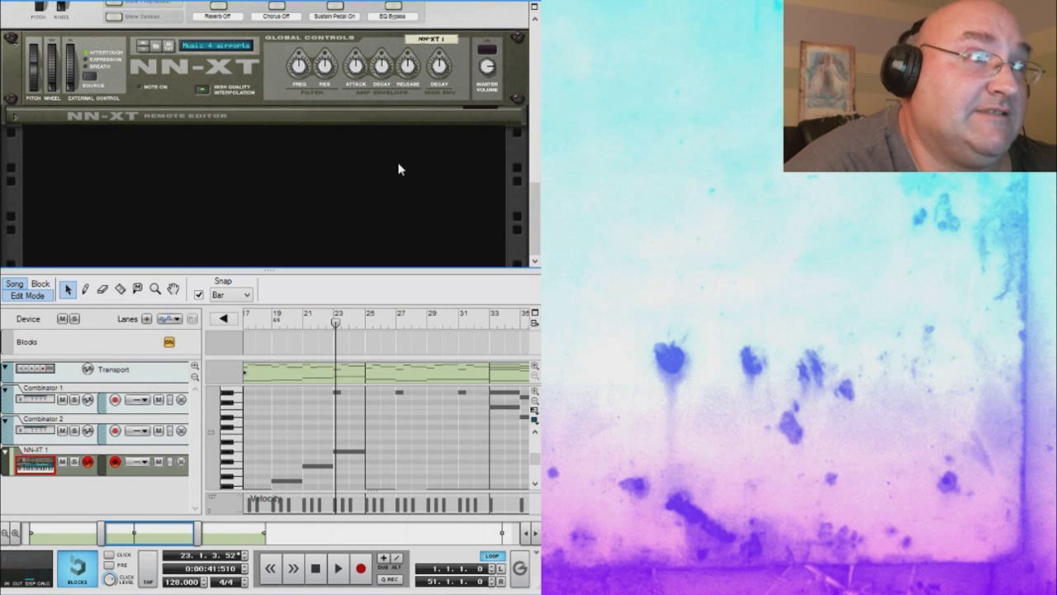
Play the song from bar 1 to hear the remaining parts, and stop in bar 6
left_click(321, 576)
left_click(339, 570)
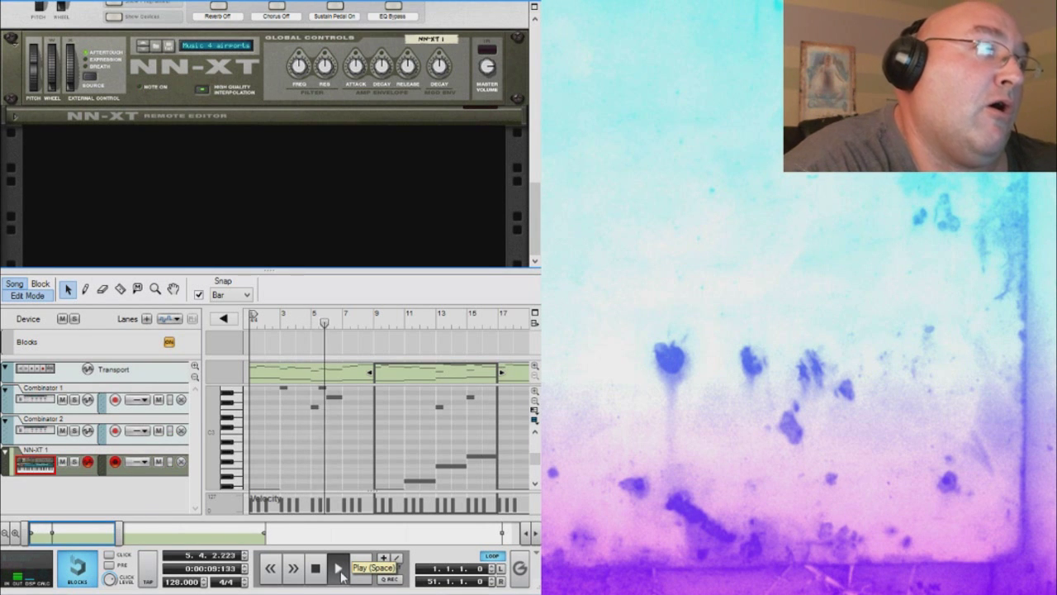
key("space")
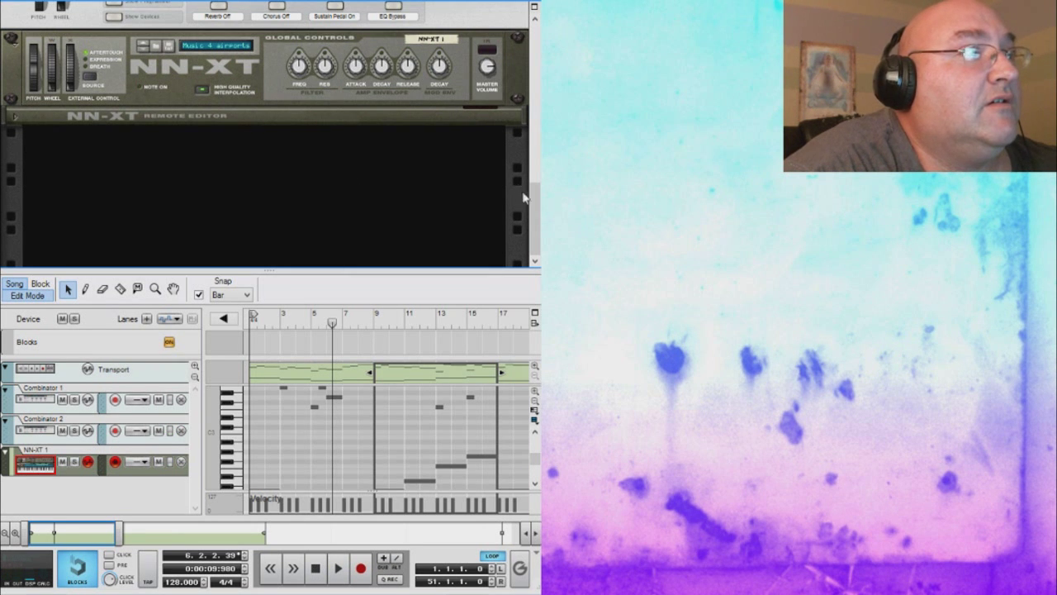
scroll(523, 198, "up", 1)
scroll(524, 199, "down", 1)
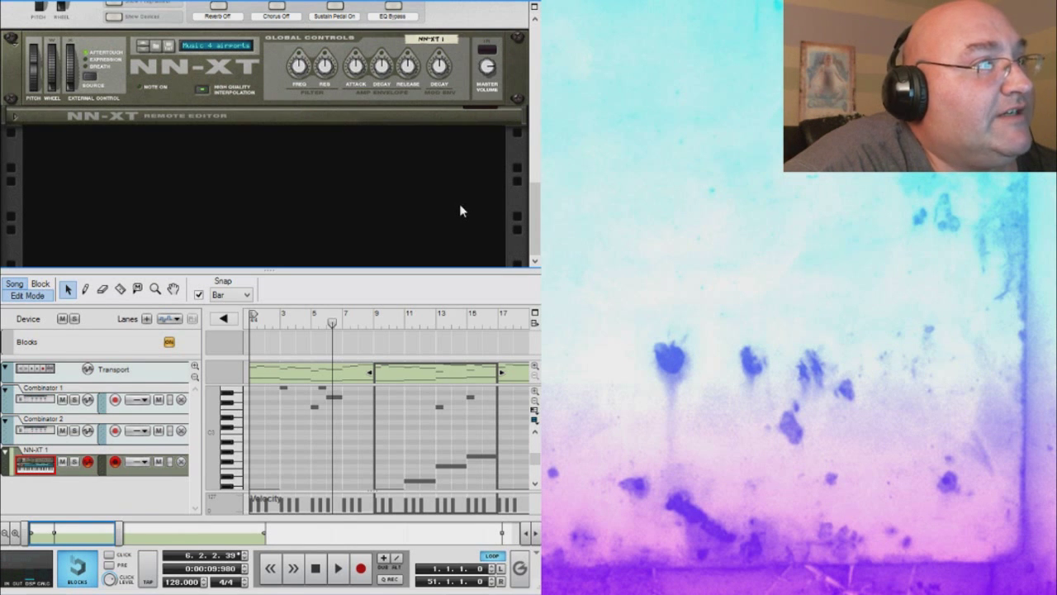
Add a Redrum drum machine, activate step 1 for drum channel 1 and load a different Bd_Raw kick sample
key("ctrl+z")
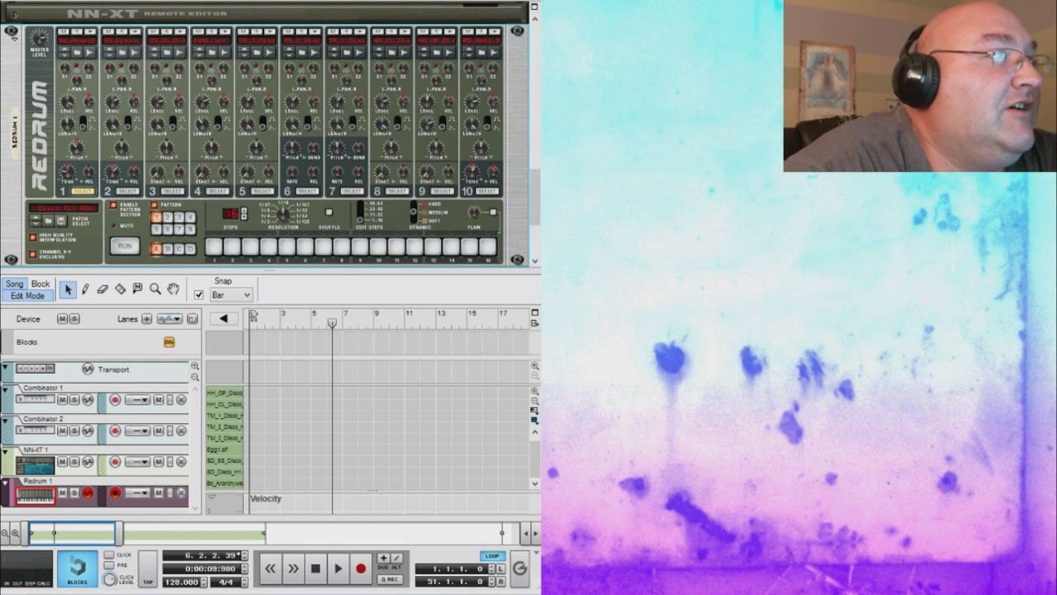
left_click(213, 251)
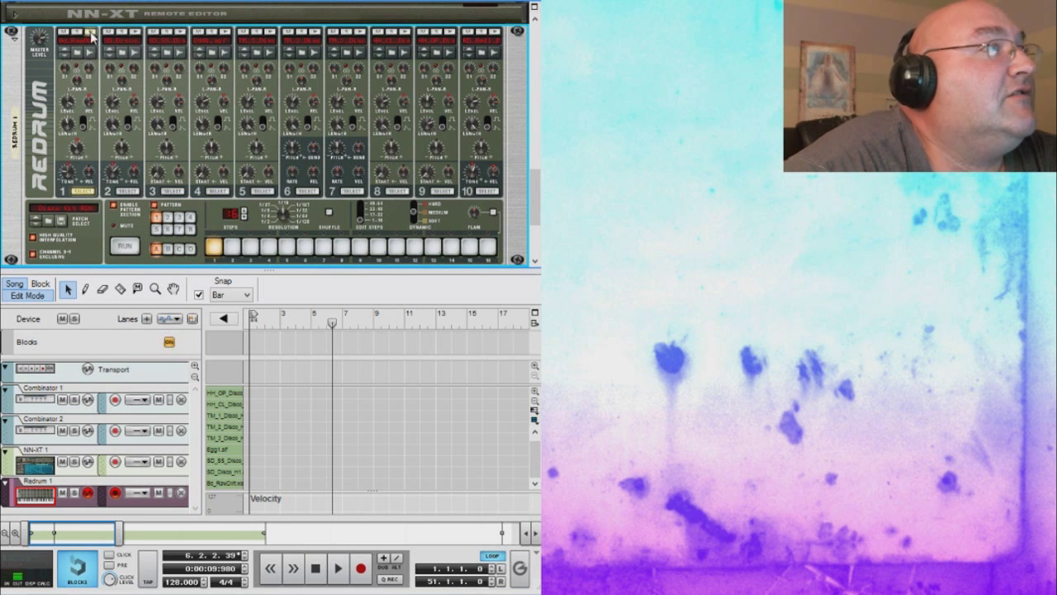
left_click(63, 65)
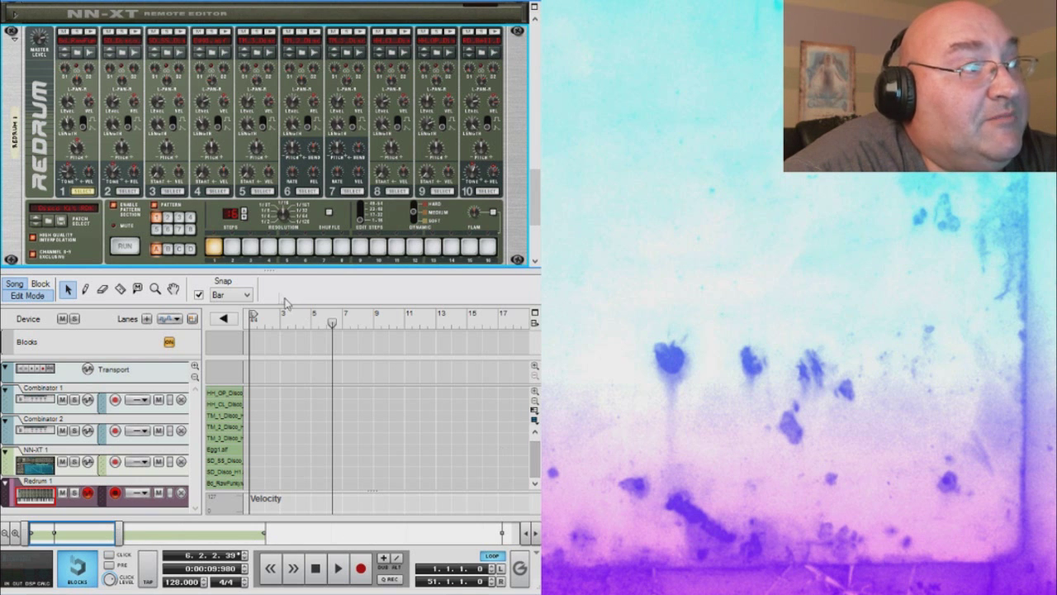
Set the loop end to bar 9, draw an eight-bar clip from bar 1 on the Redrum 1 track and open it
left_click_drag(269, 270, 266, 189)
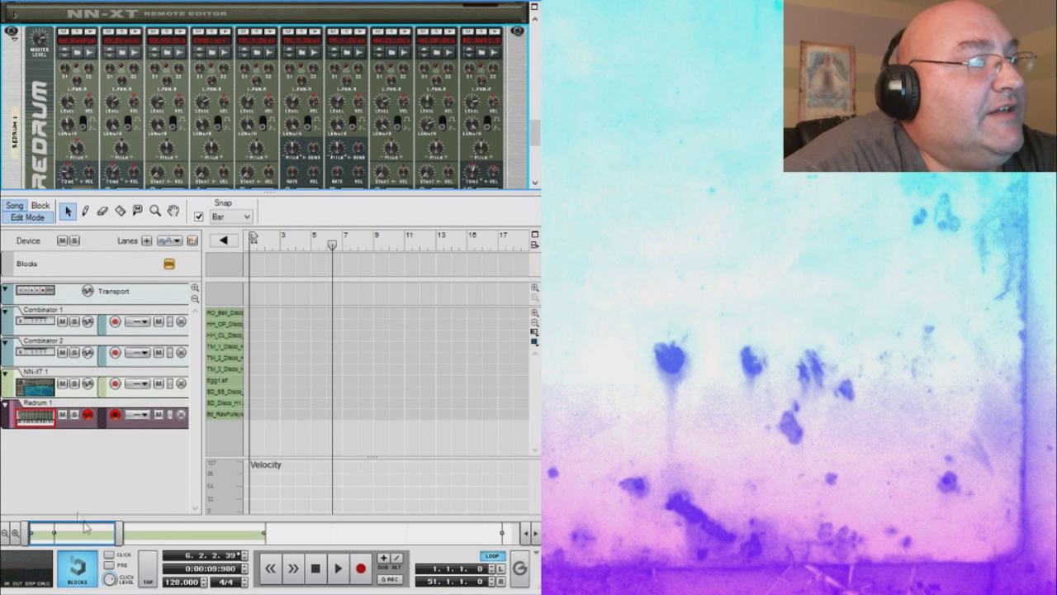
left_click(25, 218)
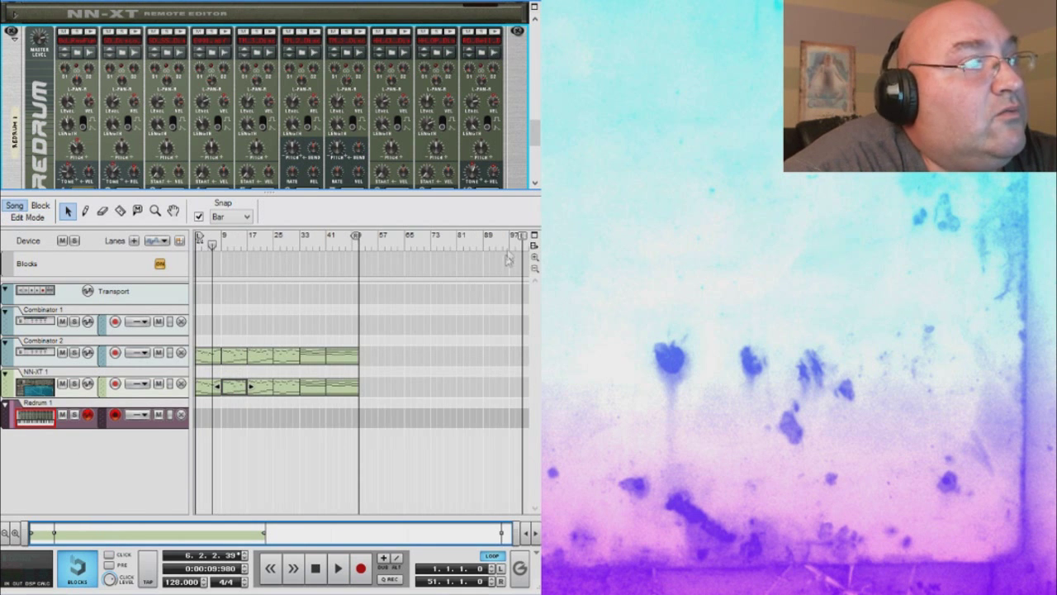
left_click_drag(355, 239, 221, 250)
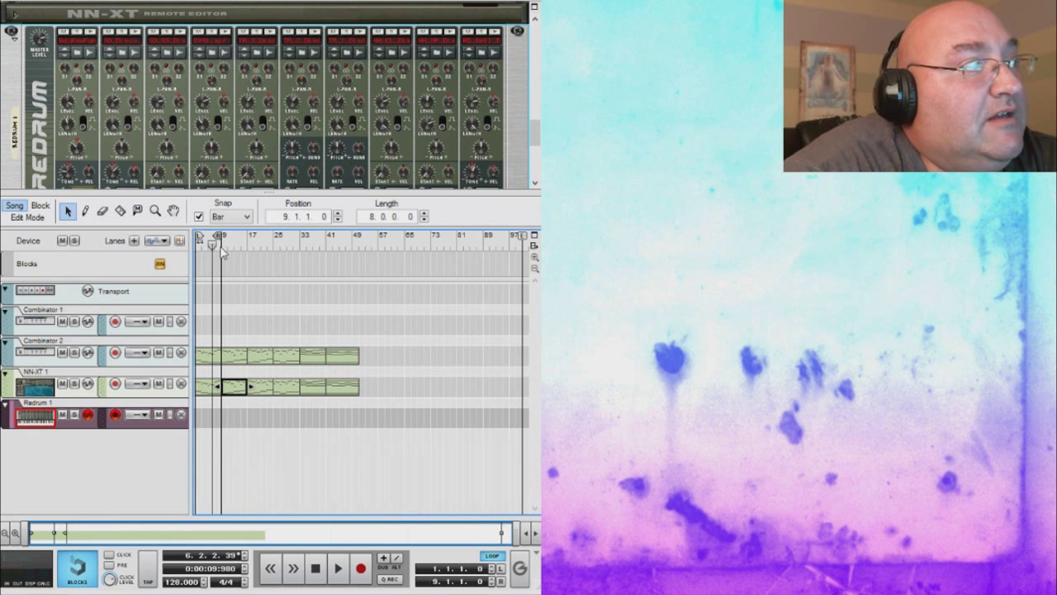
left_click(209, 422)
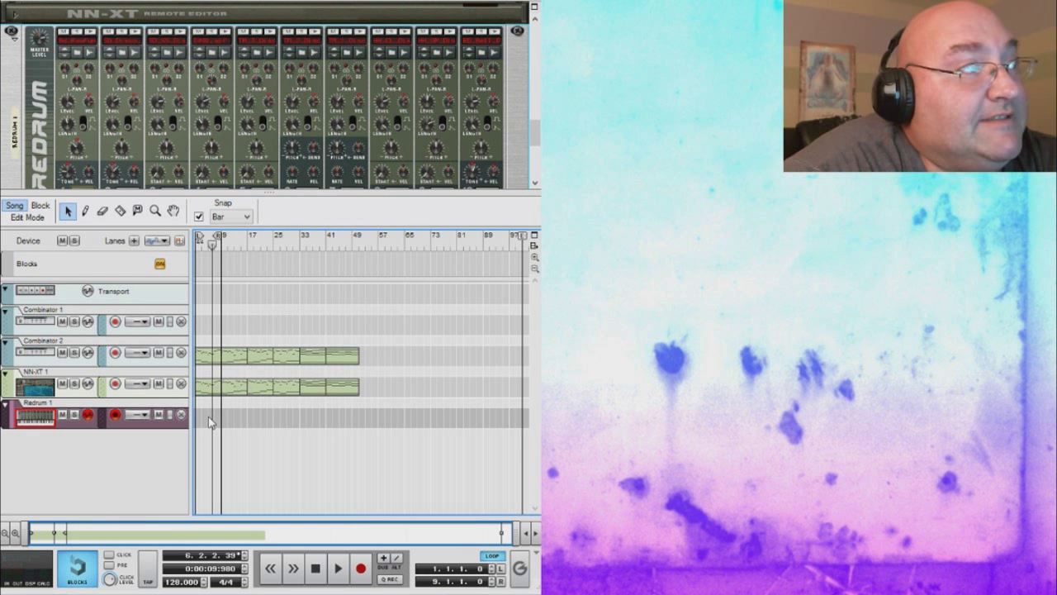
left_click(84, 212)
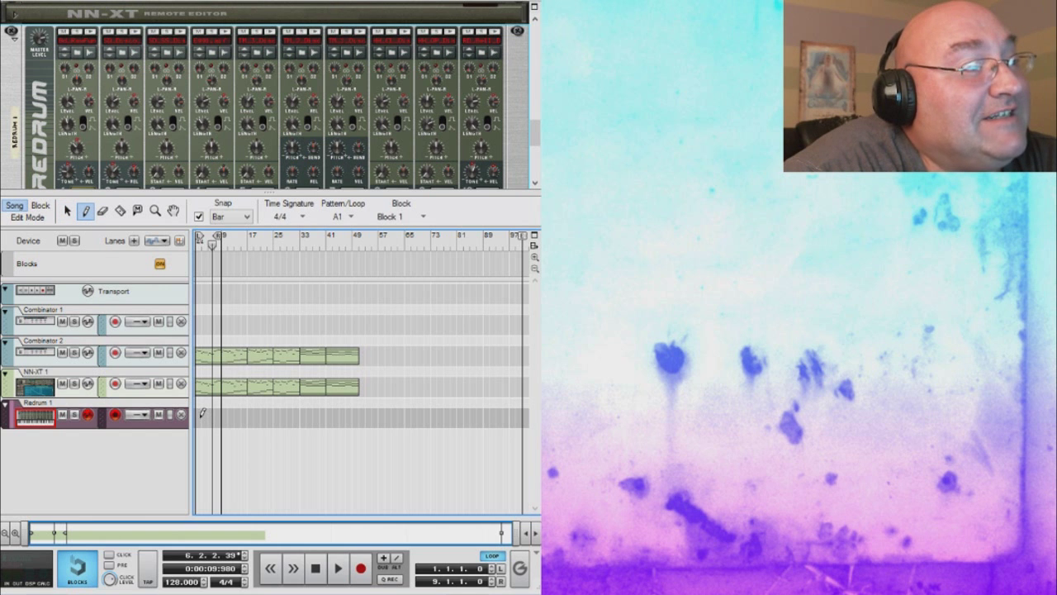
left_click_drag(198, 415, 242, 415)
left_click(68, 211)
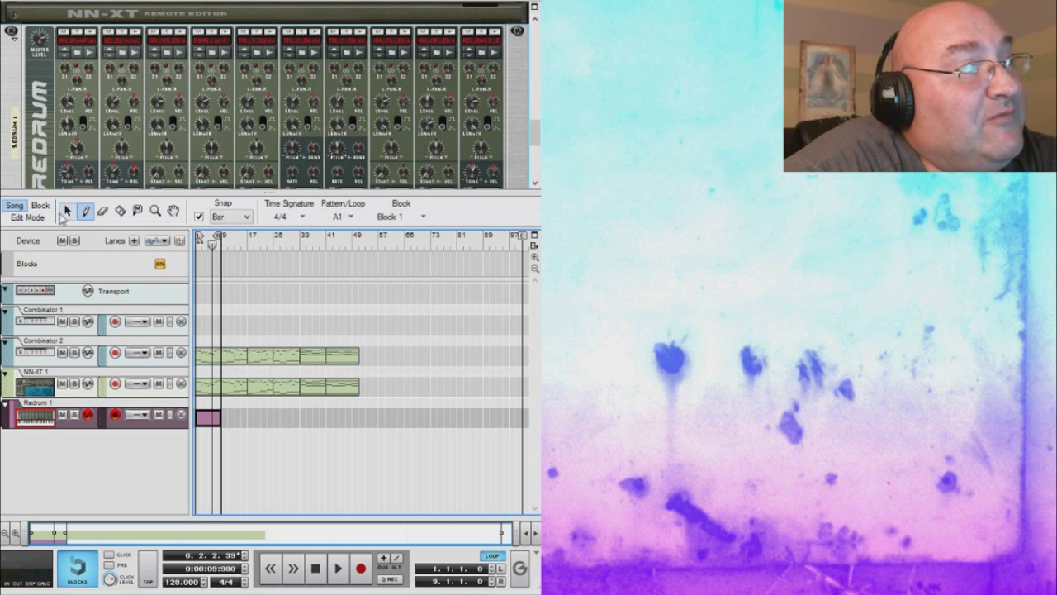
double_click(207, 417)
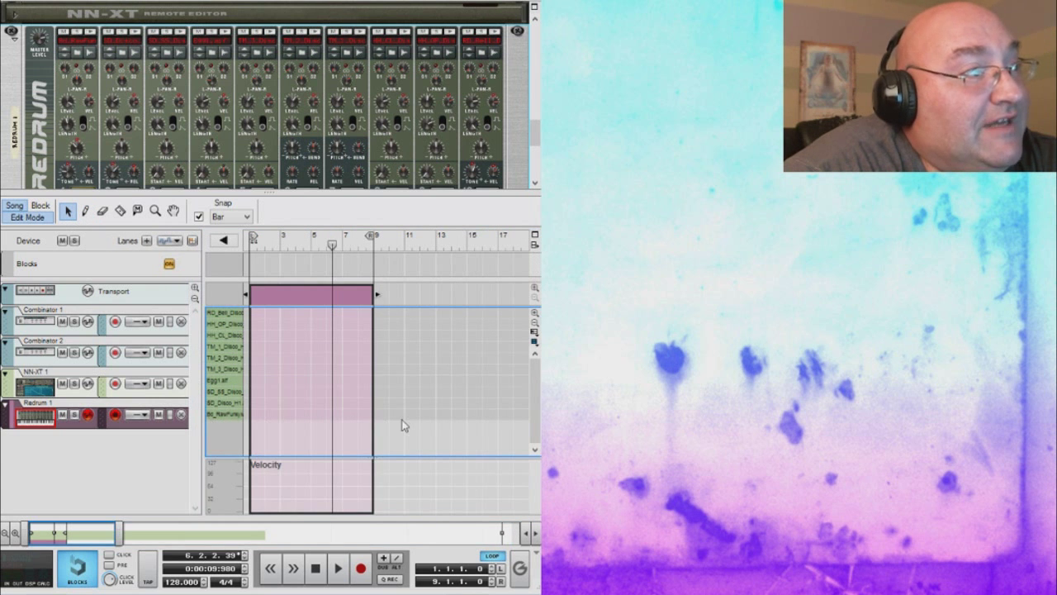
Try filling the Redrum clip's eight bars with one-bar kick notes, and erase them after a short listen
left_click(85, 212)
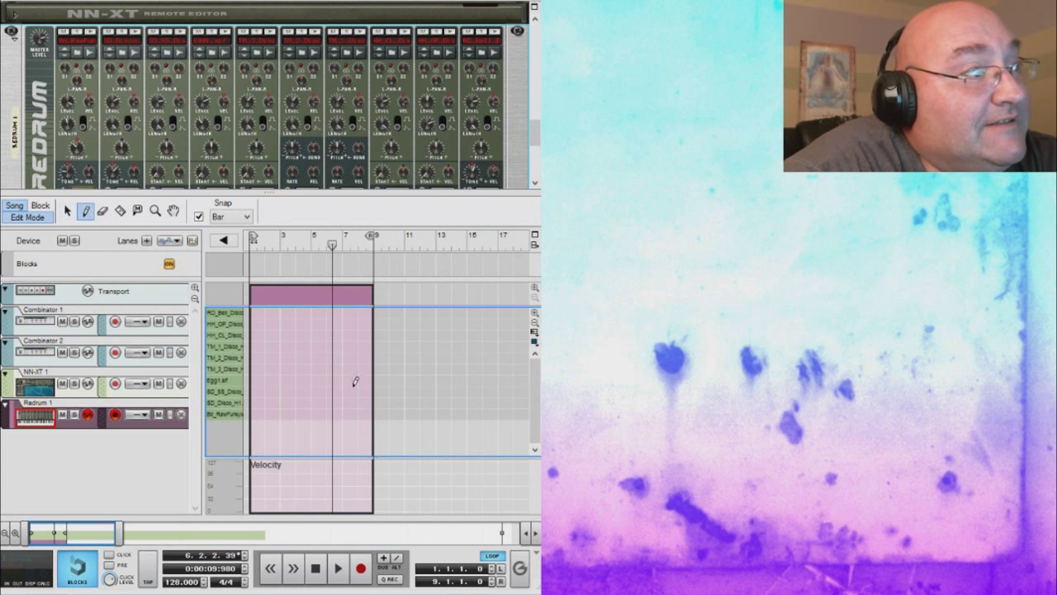
left_click_drag(261, 408, 372, 408)
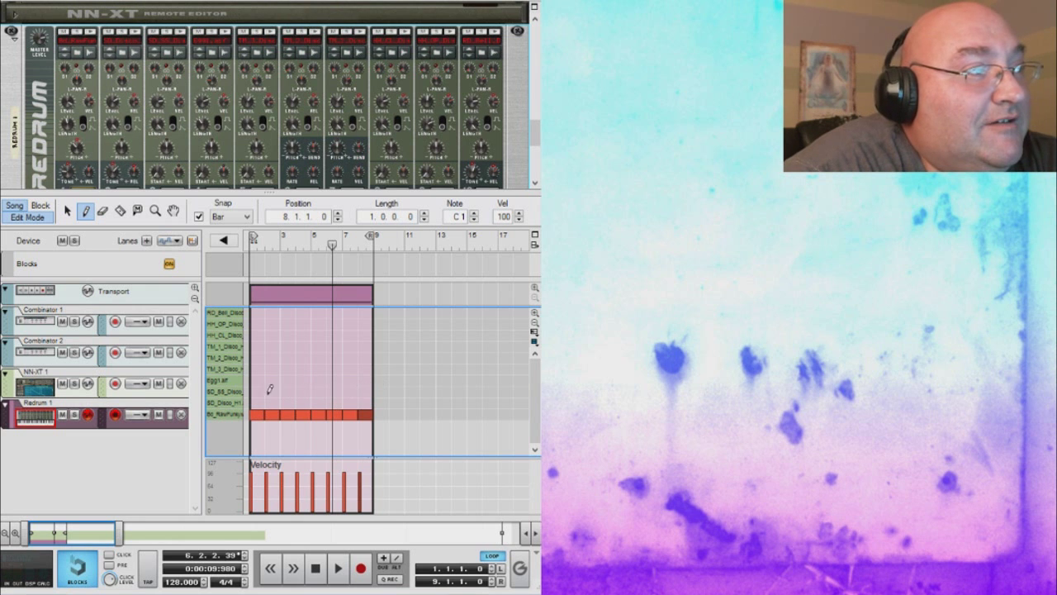
left_click(316, 568)
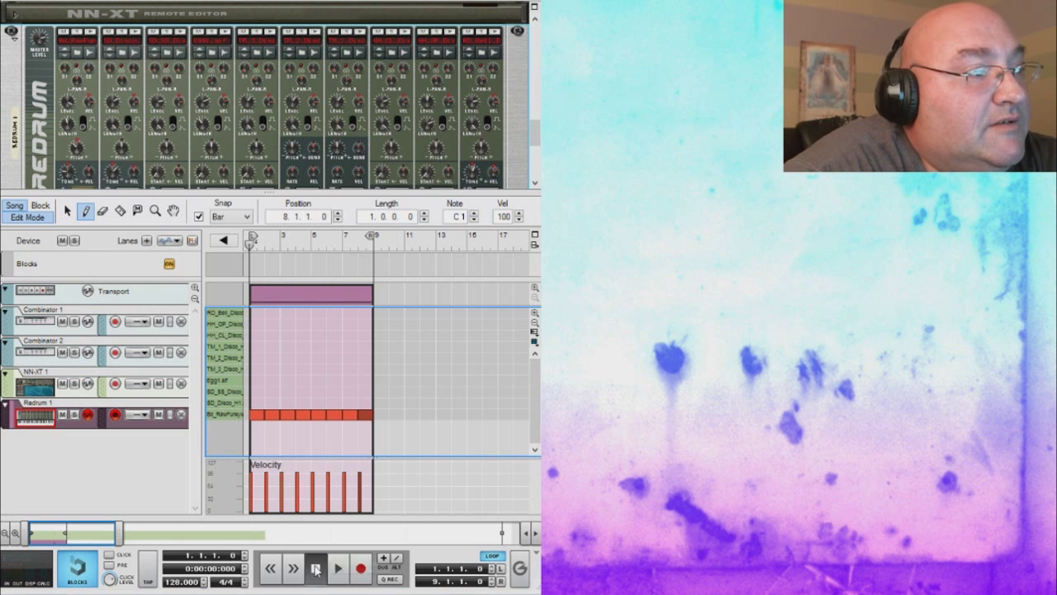
left_click(337, 568)
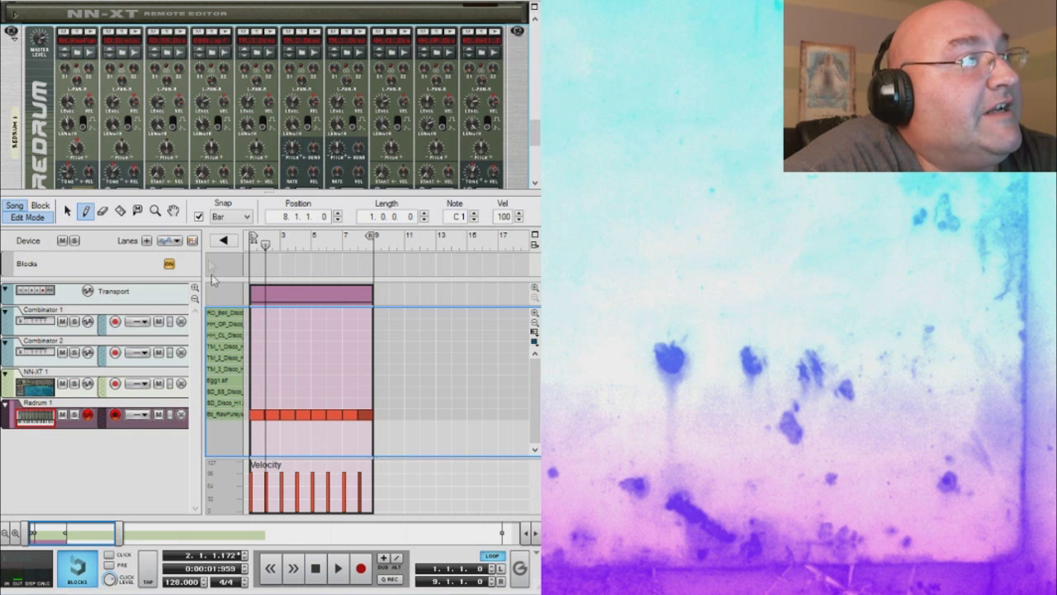
left_click(102, 210)
left_click_drag(266, 414, 373, 412)
Set the snap to 1/4 and draw eight consecutive quarter-note kicks across bars 1 and 2 of the Redrum clip
left_click(225, 214)
left_click(240, 249)
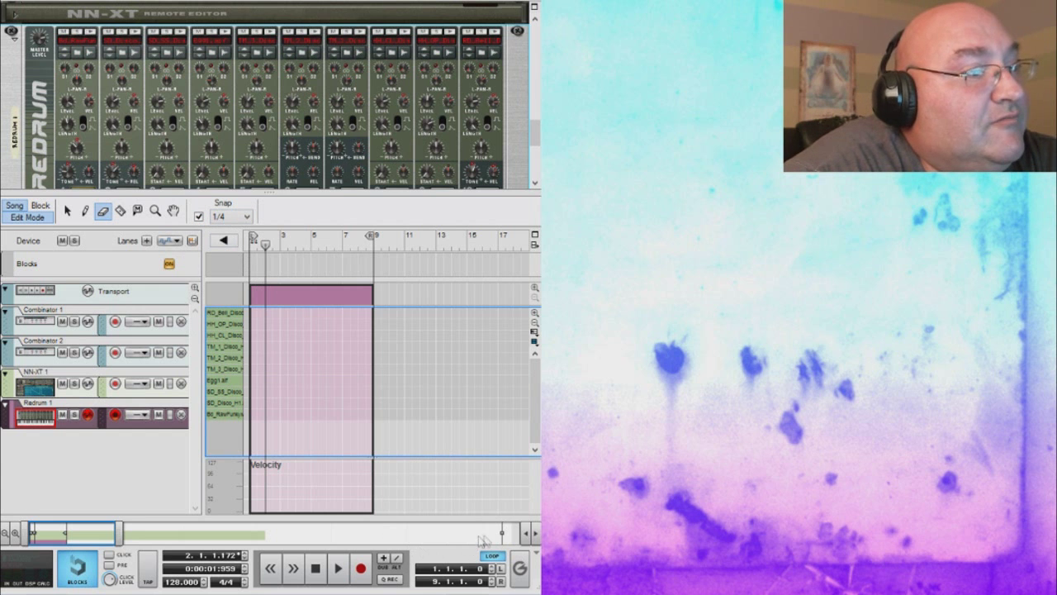
left_click_drag(112, 534, 63, 534)
left_click(85, 210)
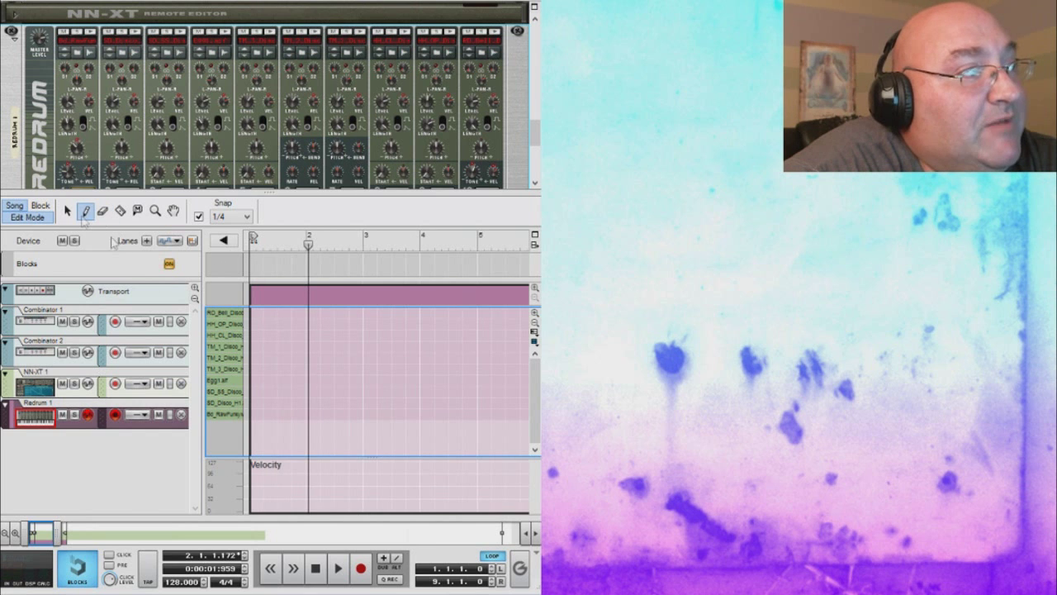
left_click(257, 413)
left_click(270, 413)
left_click(285, 413)
left_click(299, 413)
left_click(313, 413)
left_click(327, 413)
left_click(341, 413)
left_click(355, 412)
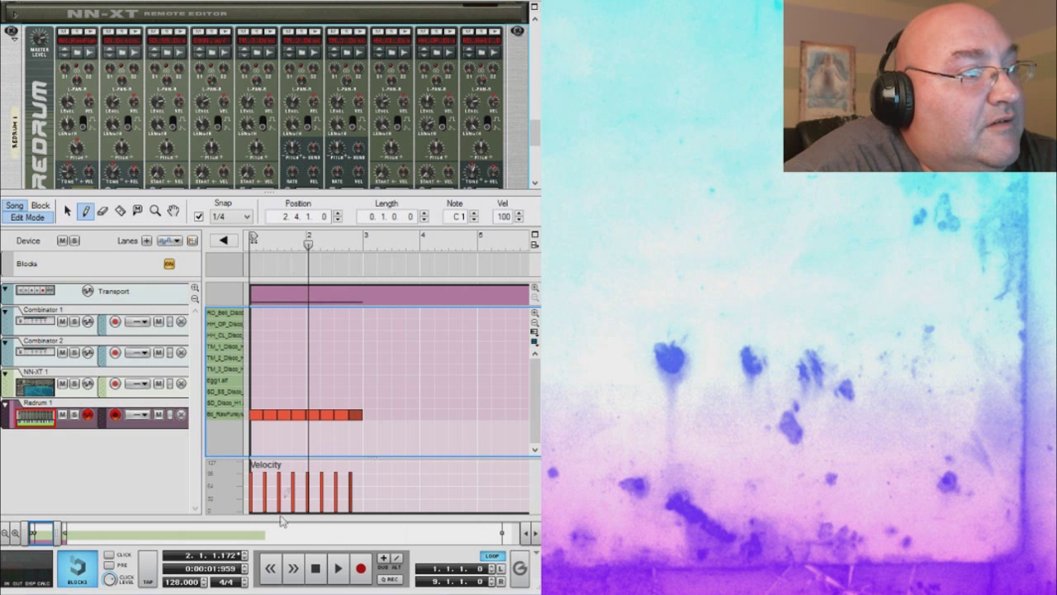
Play the kick notes from bar 1 and return the playhead to the start
left_click(315, 568)
left_click(338, 570)
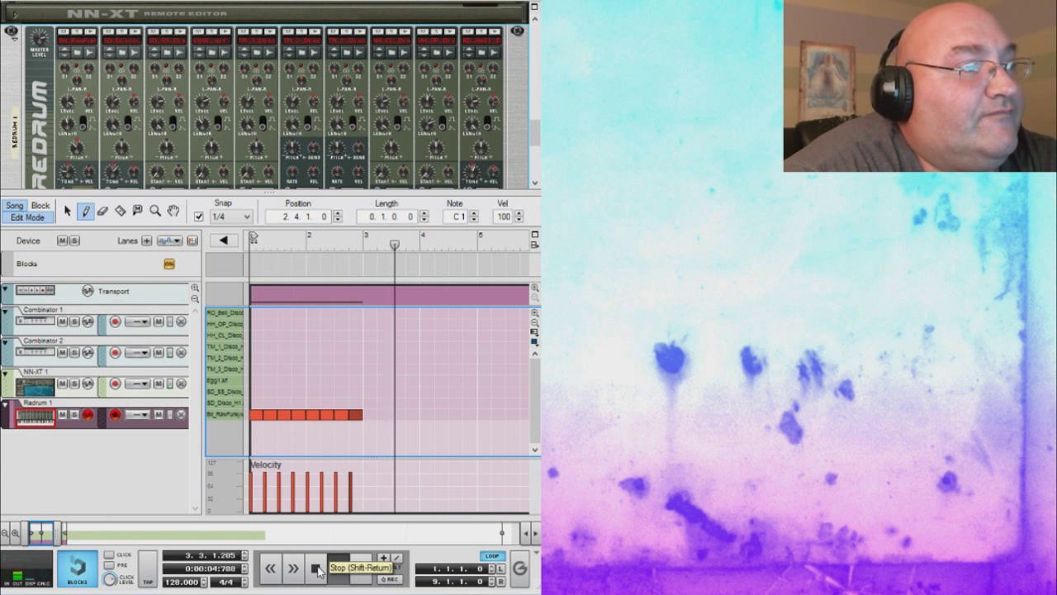
left_click(319, 569)
left_click(319, 568)
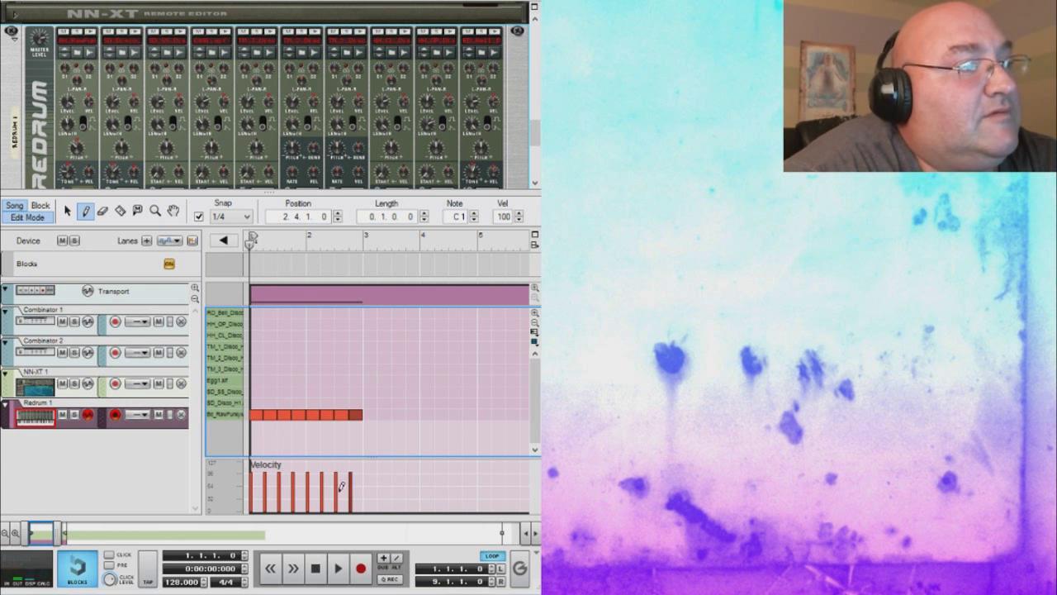
Move the loop end to bar 3, solo the Redrum 1 track and play the two-bar kick loop
left_click_drag(65, 532, 98, 532)
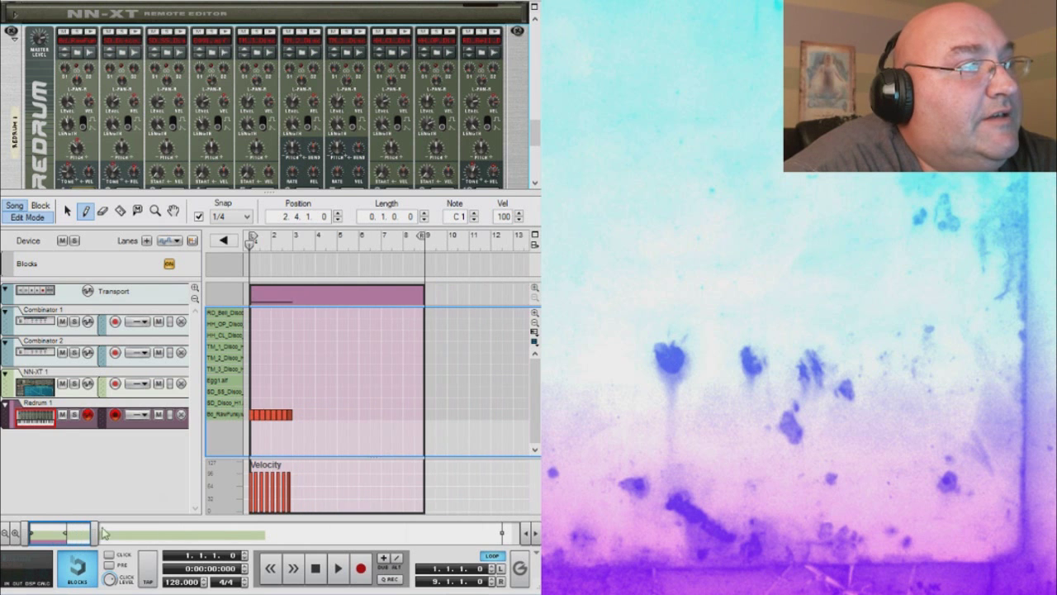
left_click_drag(424, 240, 290, 240)
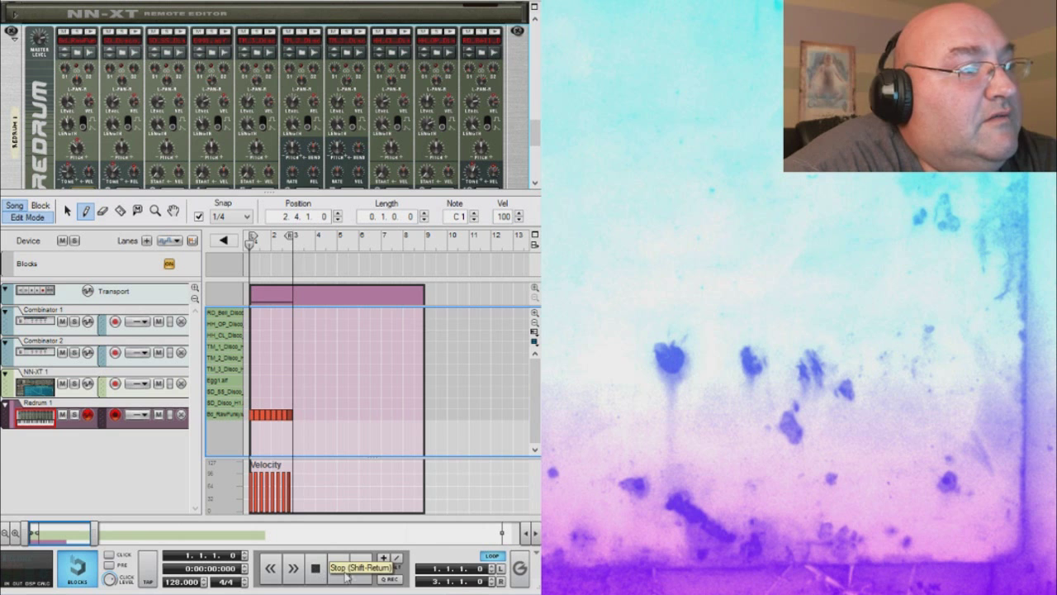
left_click(74, 414)
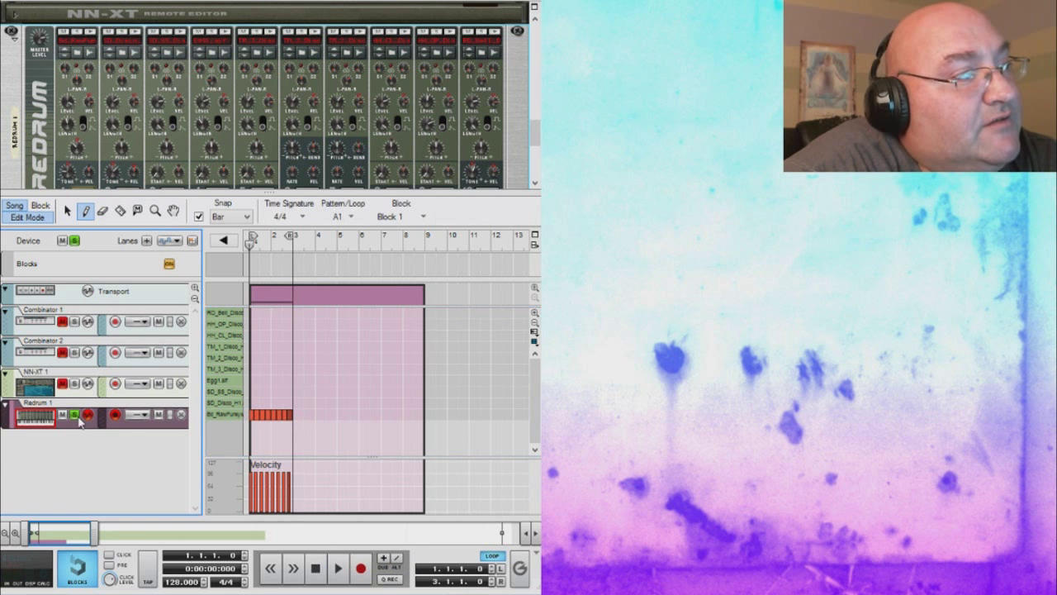
left_click(342, 569)
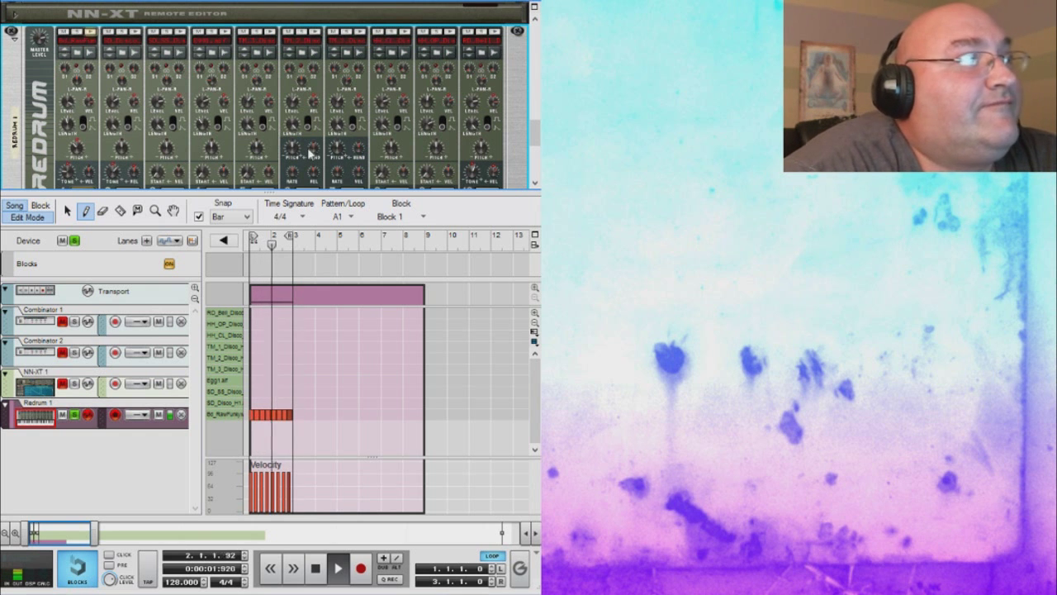
left_click(316, 569)
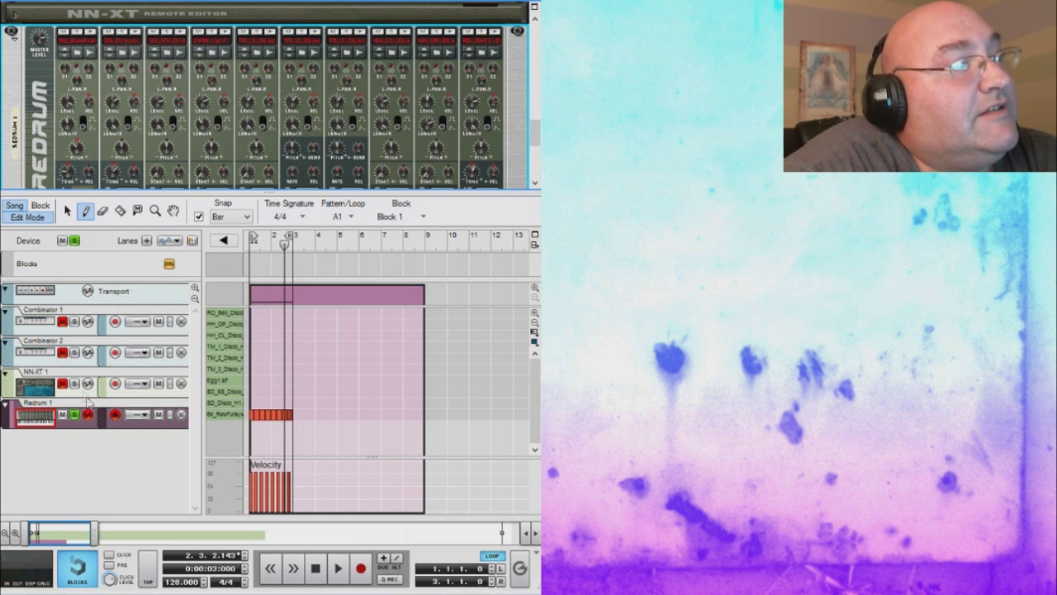
mouse_move(535, 132)
left_mouse_down()
mouse_move(534, 165)
mouse_move(534, 132)
left_mouse_up()
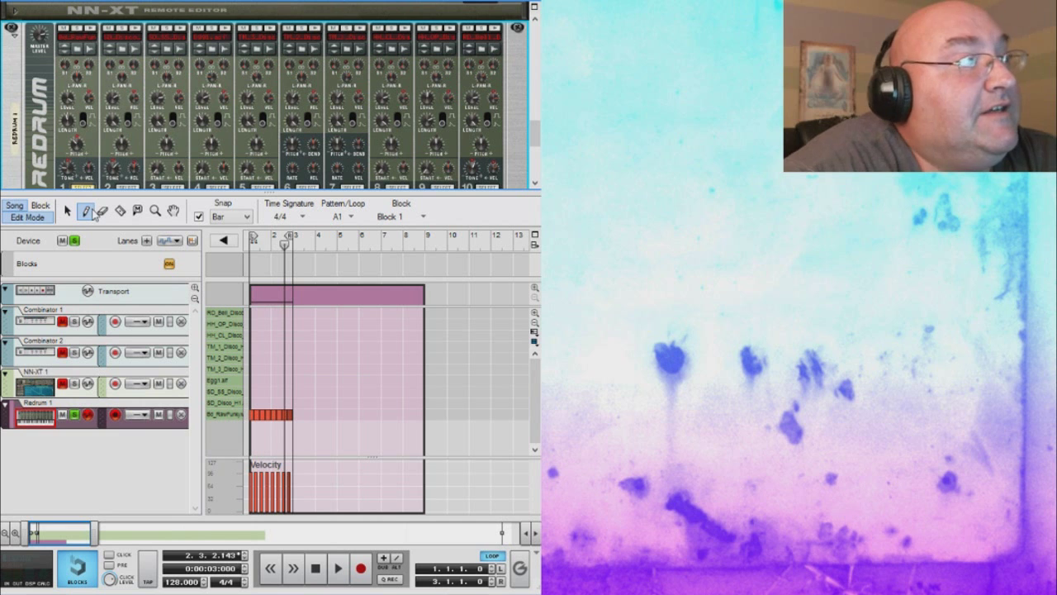
key("ctrl+z")
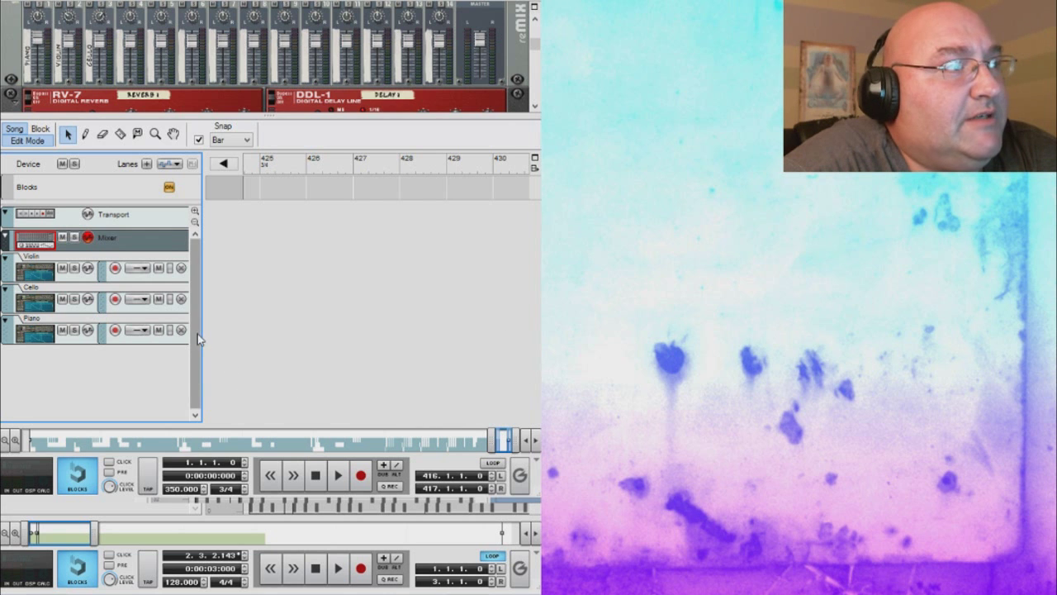
Leave edit mode to show the violin, cello and piano arrangement, play the song from bar 1 and stop it
left_click(23, 130)
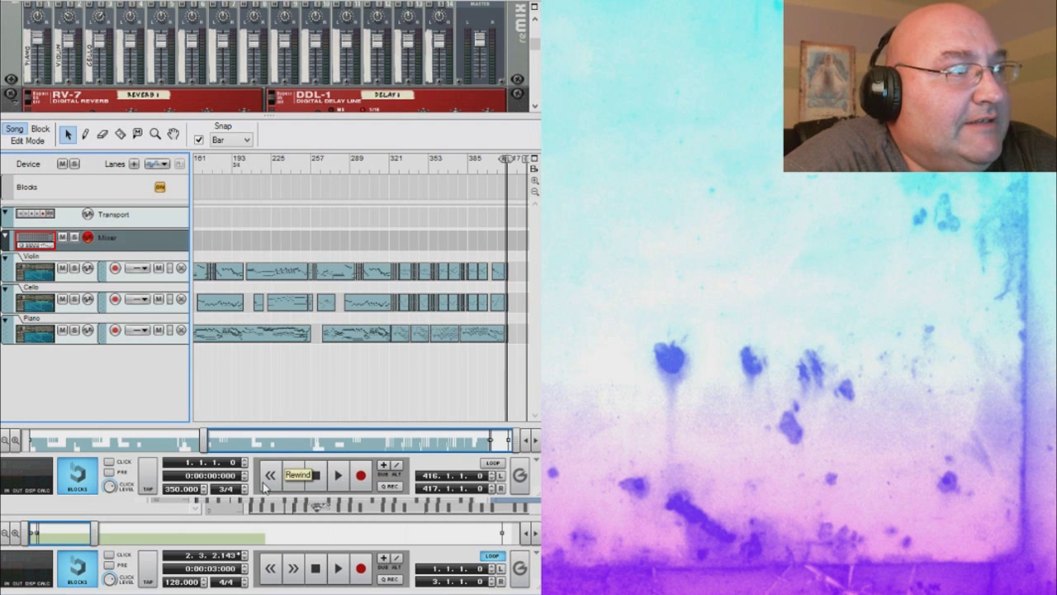
left_click(316, 477)
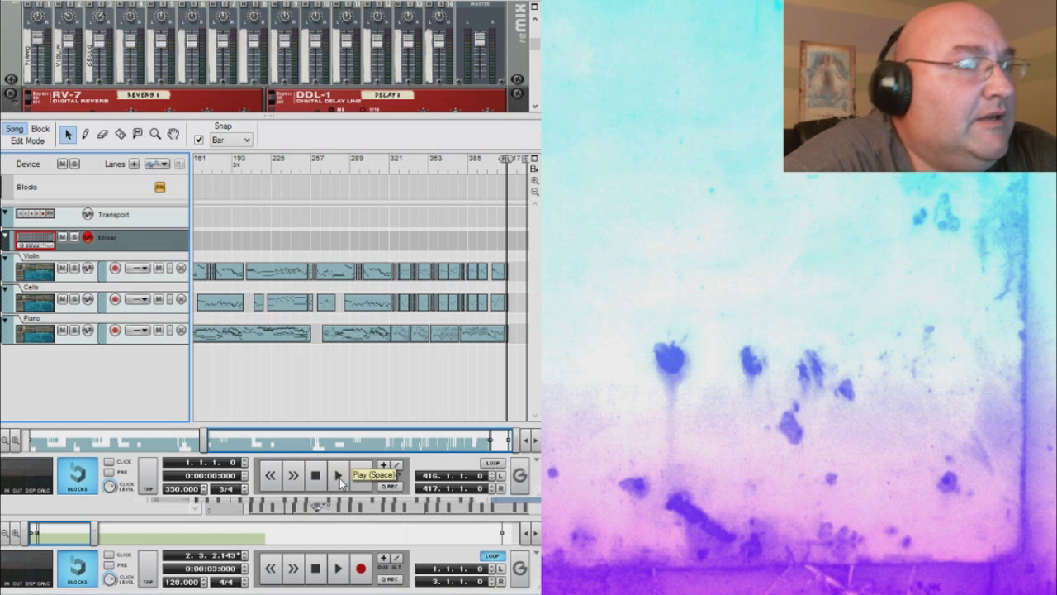
left_click(339, 477)
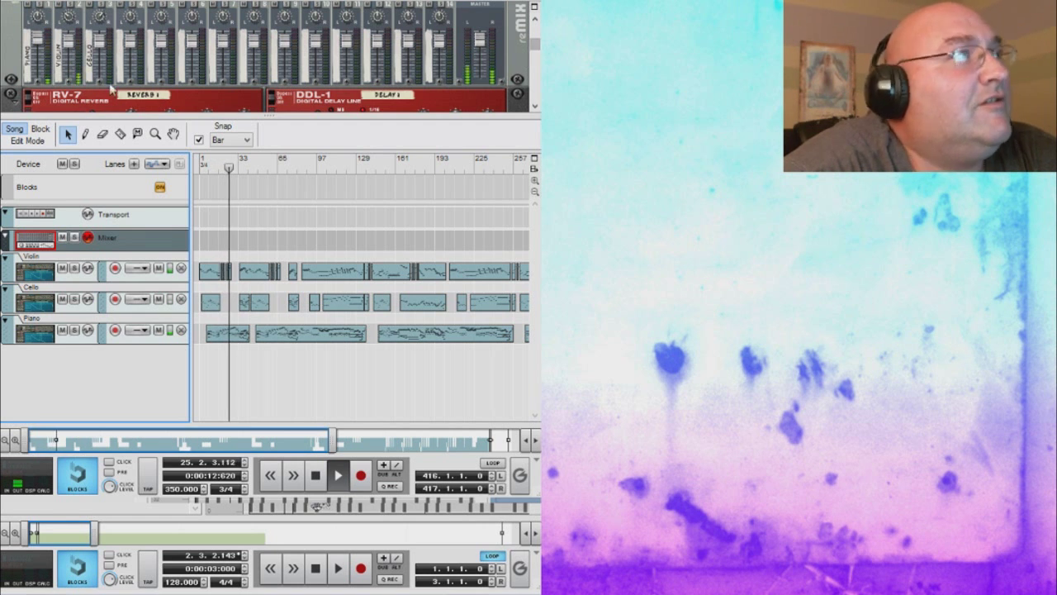
left_click(69, 51)
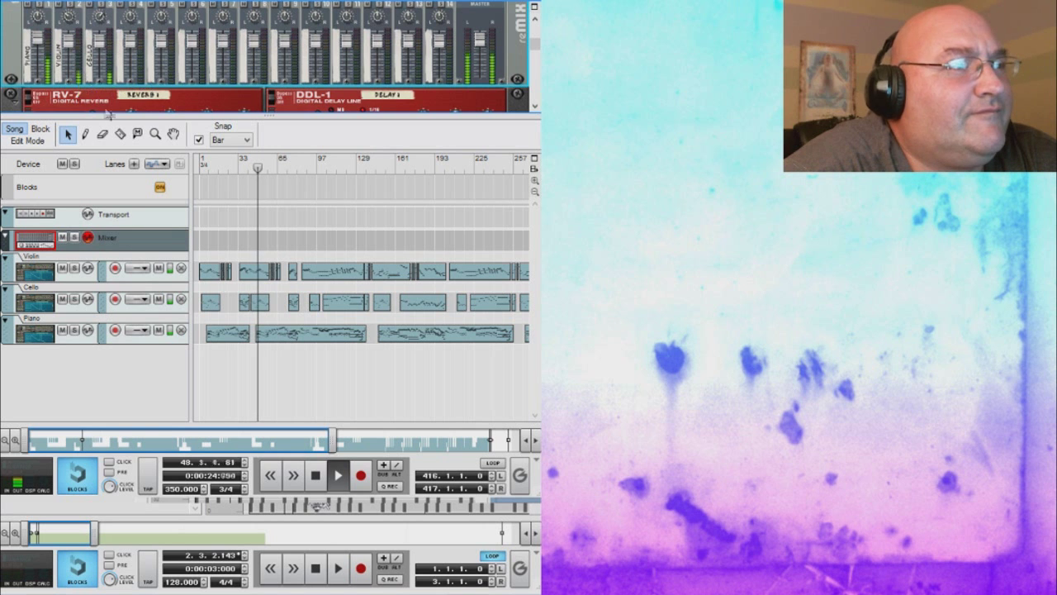
left_click(314, 476)
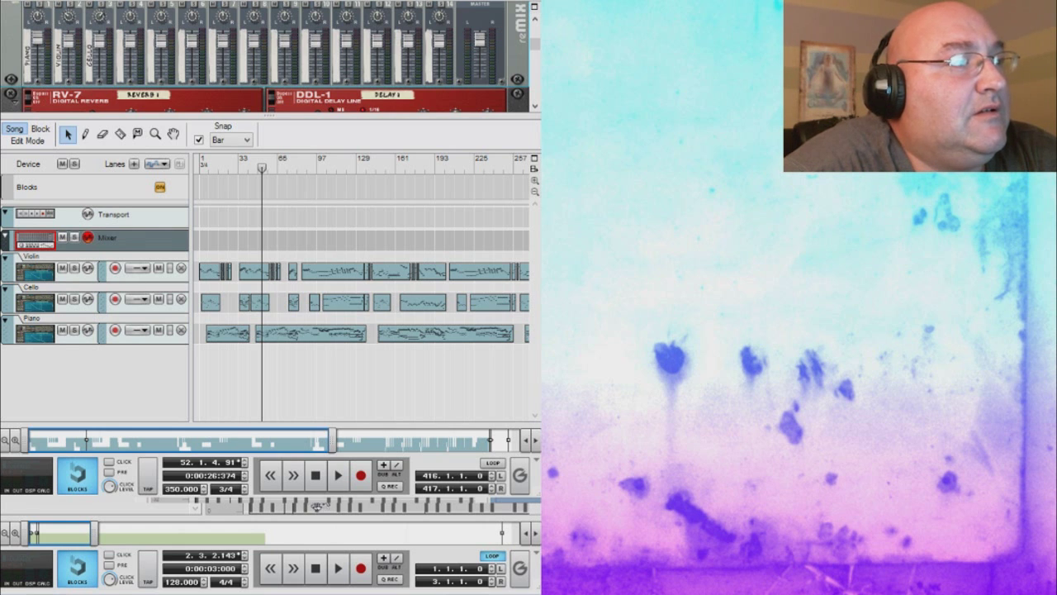
left_click(245, 273)
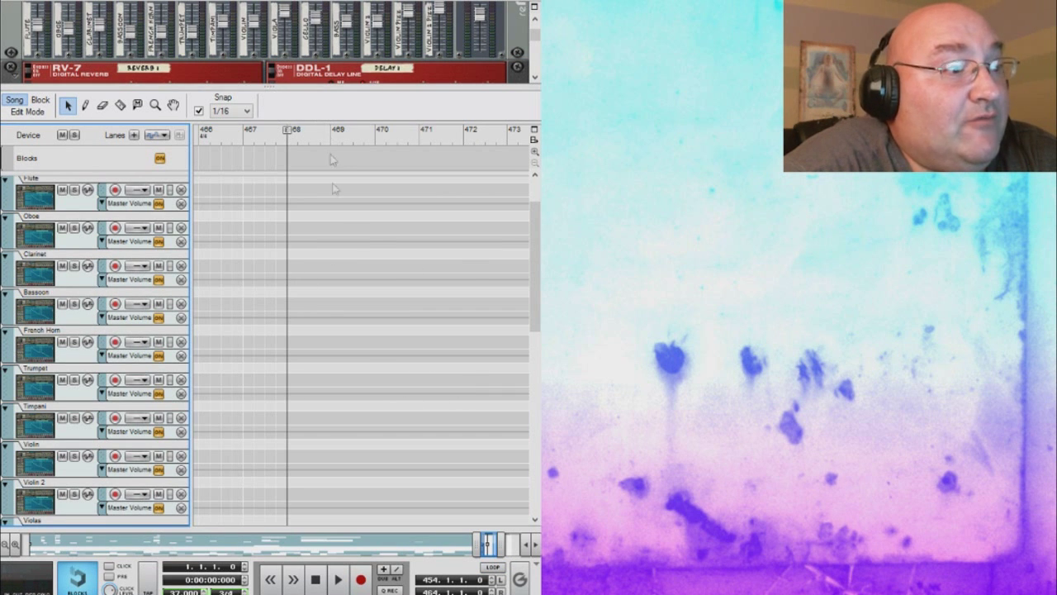
Look through the orchestral song's instrument tracks and whole arrangement, and play it from bar 1 with the opening bars in view
left_click_drag(534, 252, 533, 425)
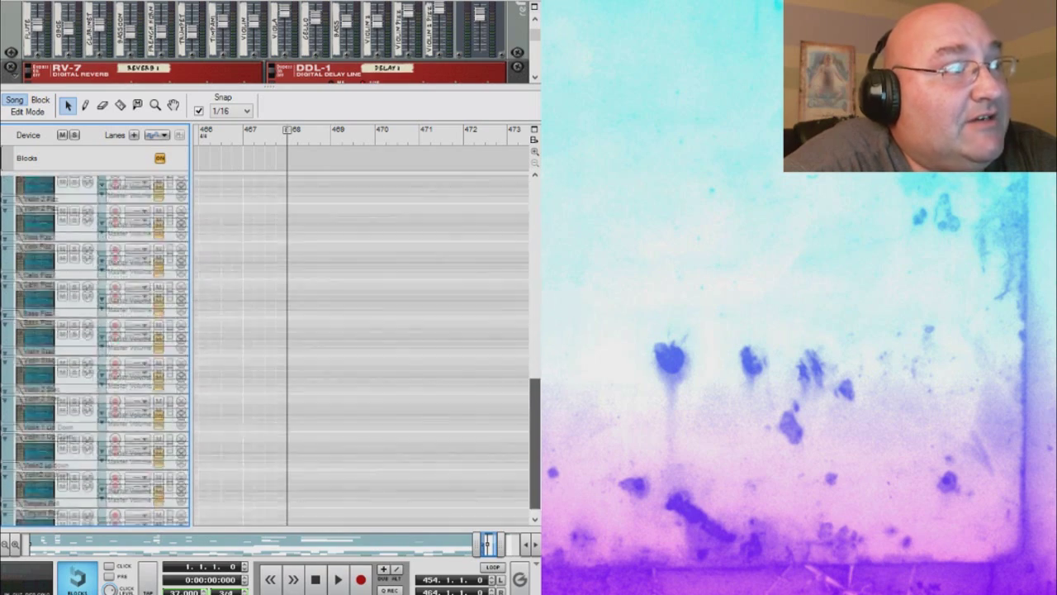
scroll(431, 371, "up", 10)
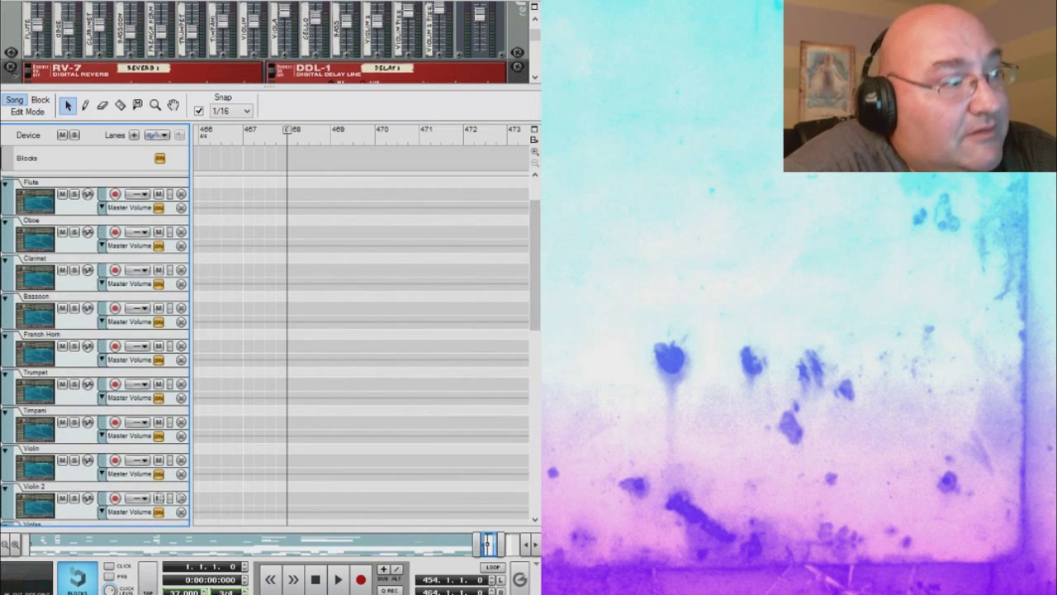
left_click_drag(473, 544, 248, 543)
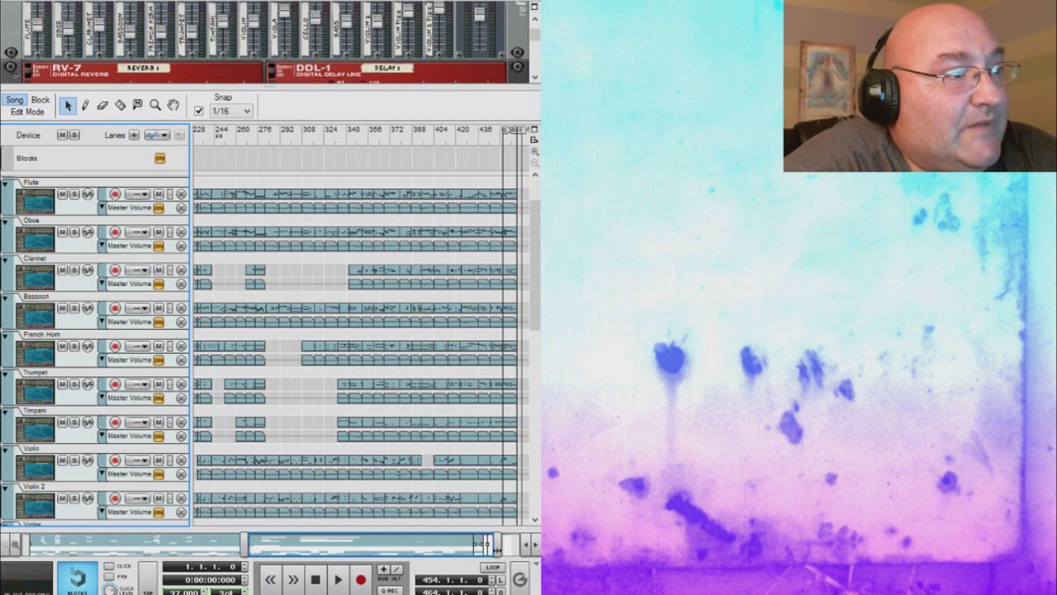
left_click_drag(324, 545, 30, 537)
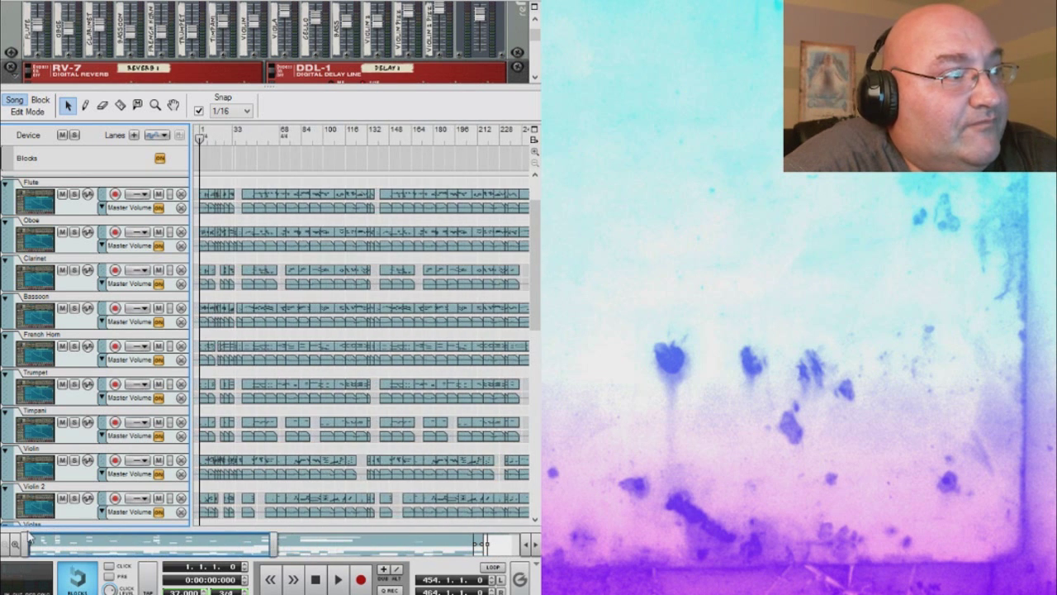
left_click(338, 579)
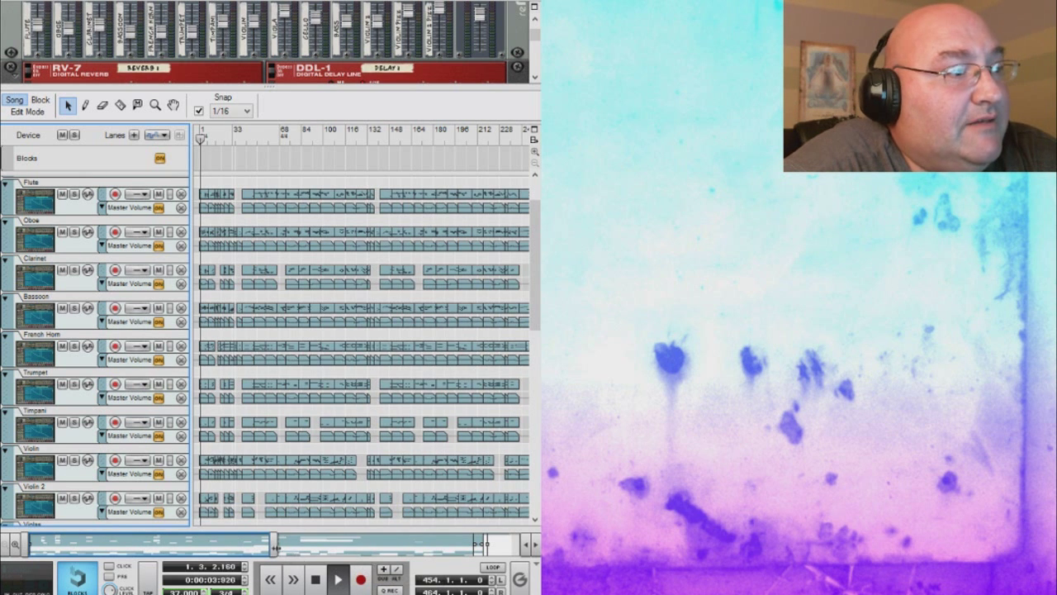
left_click_drag(271, 545, 59, 544)
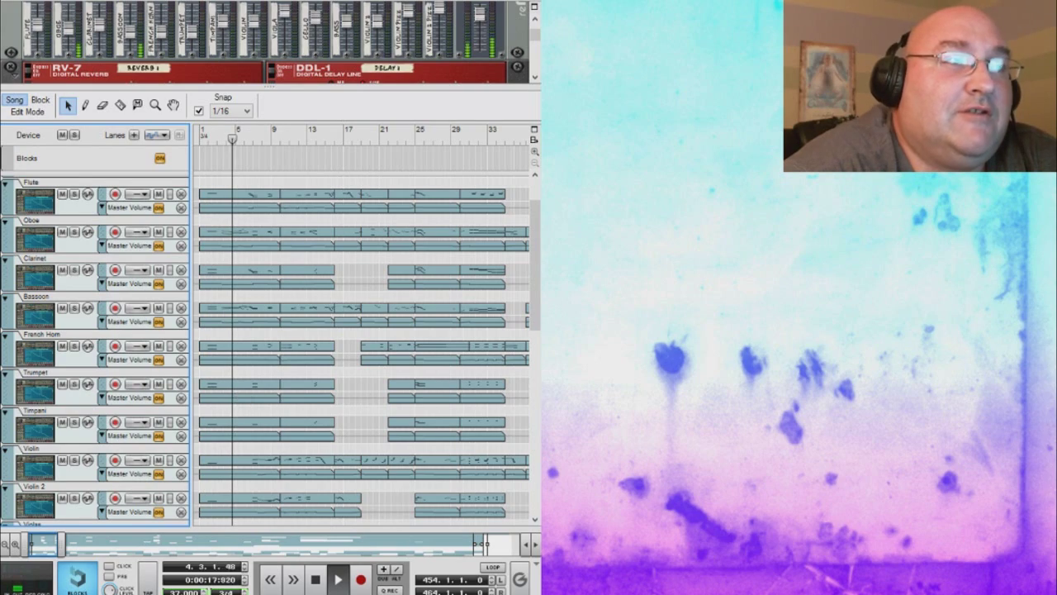
scroll(522, 363, "down", 10)
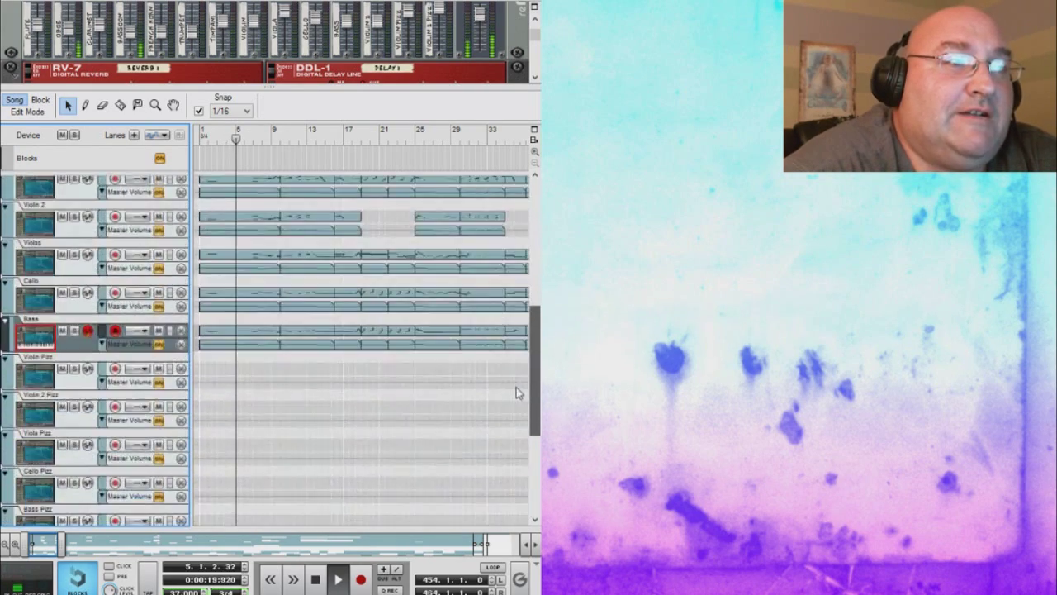
scroll(523, 338, "up", 5)
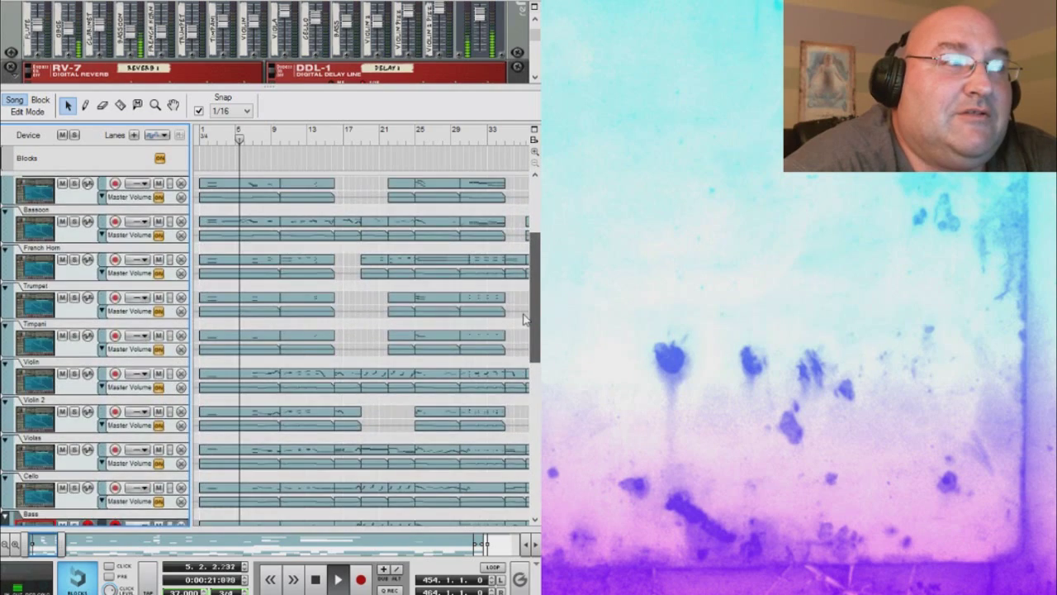
scroll(528, 308, "up", 2)
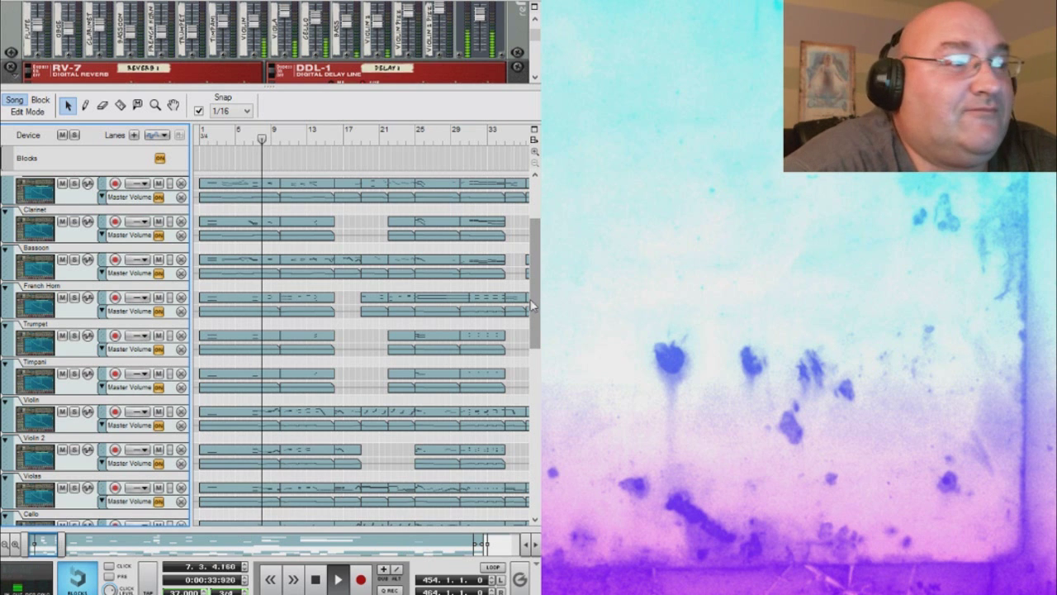
Move the orchestral song's playhead to about bar 29, listen to the passage and stop playback
key("space")
left_click(449, 139)
key("space")
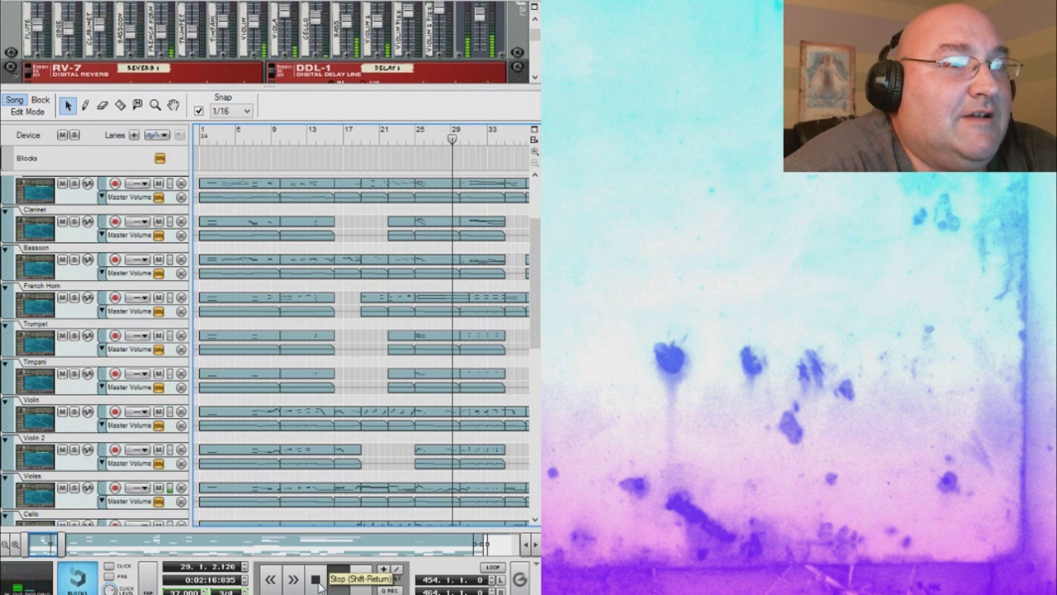
left_click(313, 582)
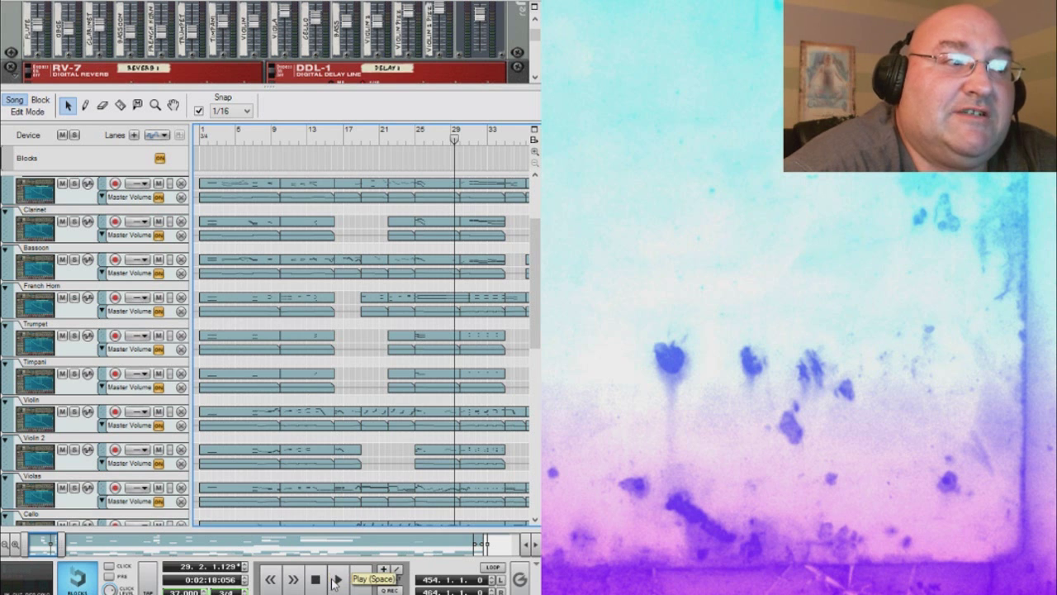
left_click(334, 582)
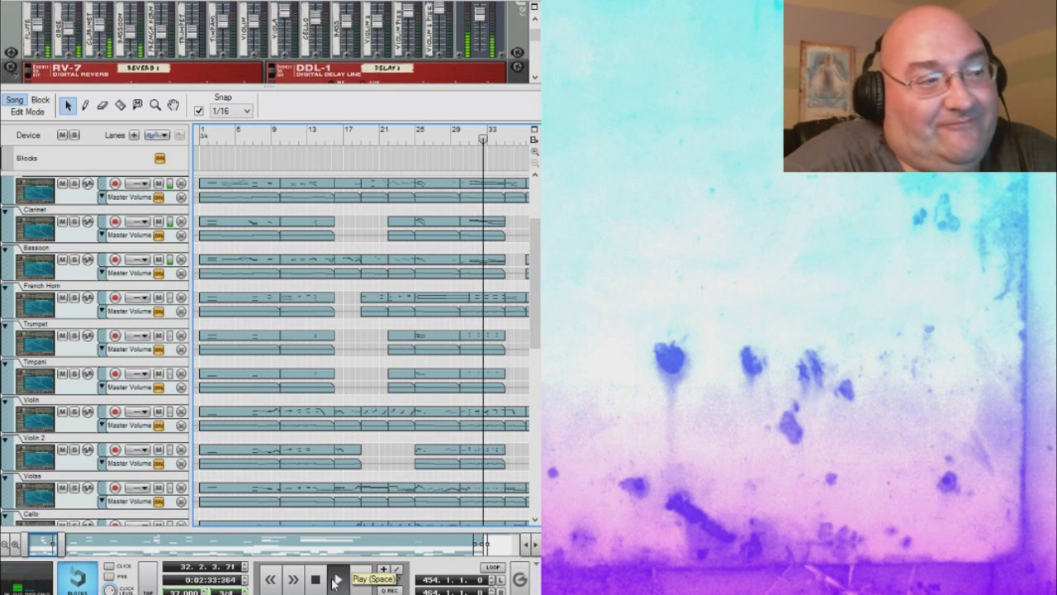
left_click(321, 582)
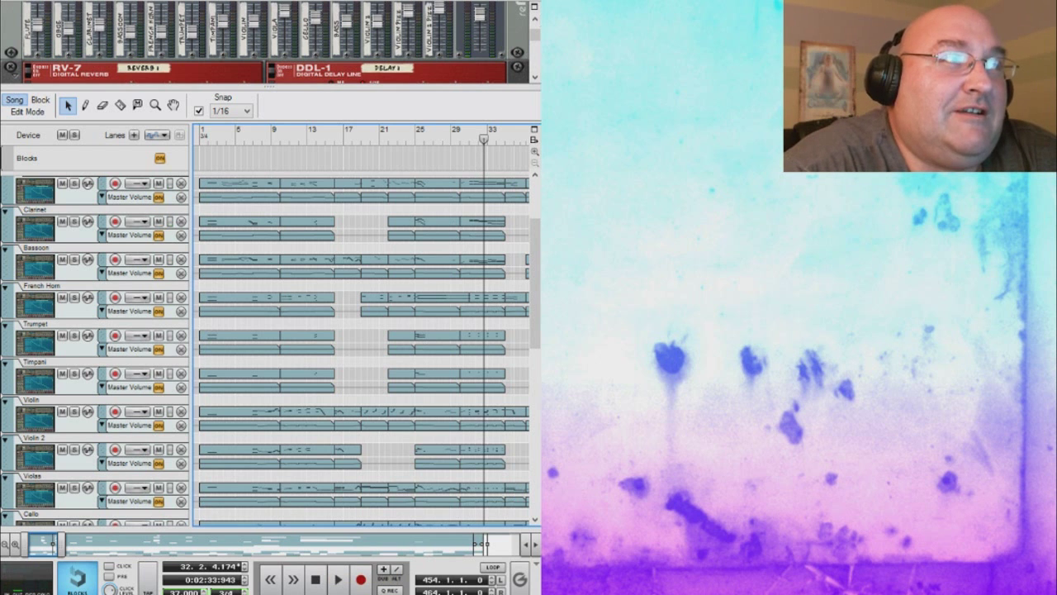